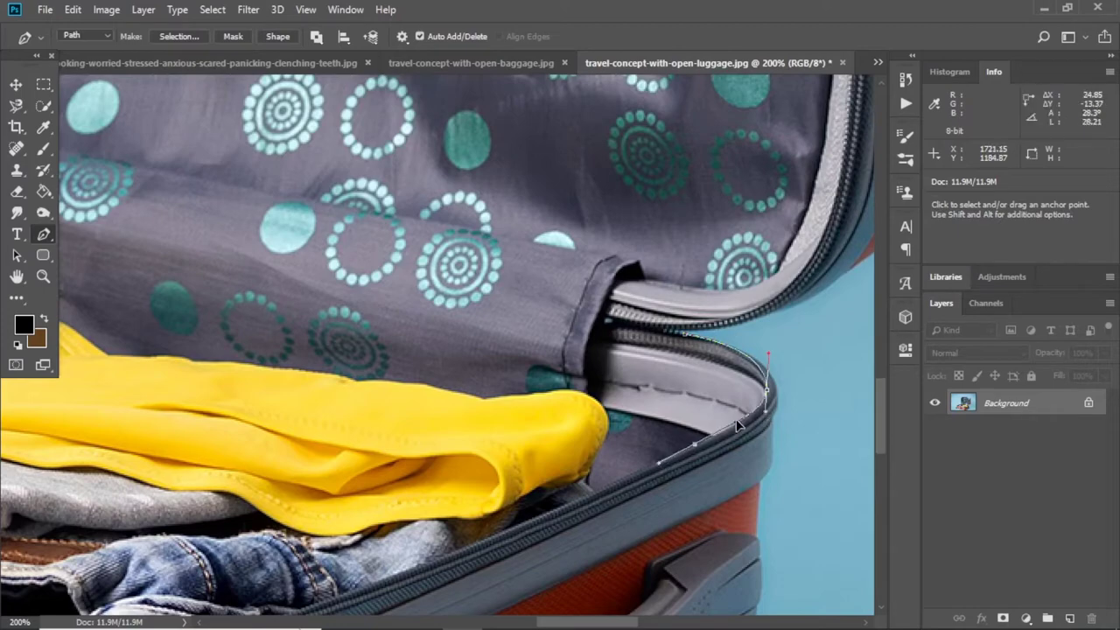
# Finish tracing the suitcase's outline with the Pen, closing the path at its right side
pyautogui.scroll(-3, 652, 344)
pyautogui.hscroll(-2, 652, 344)
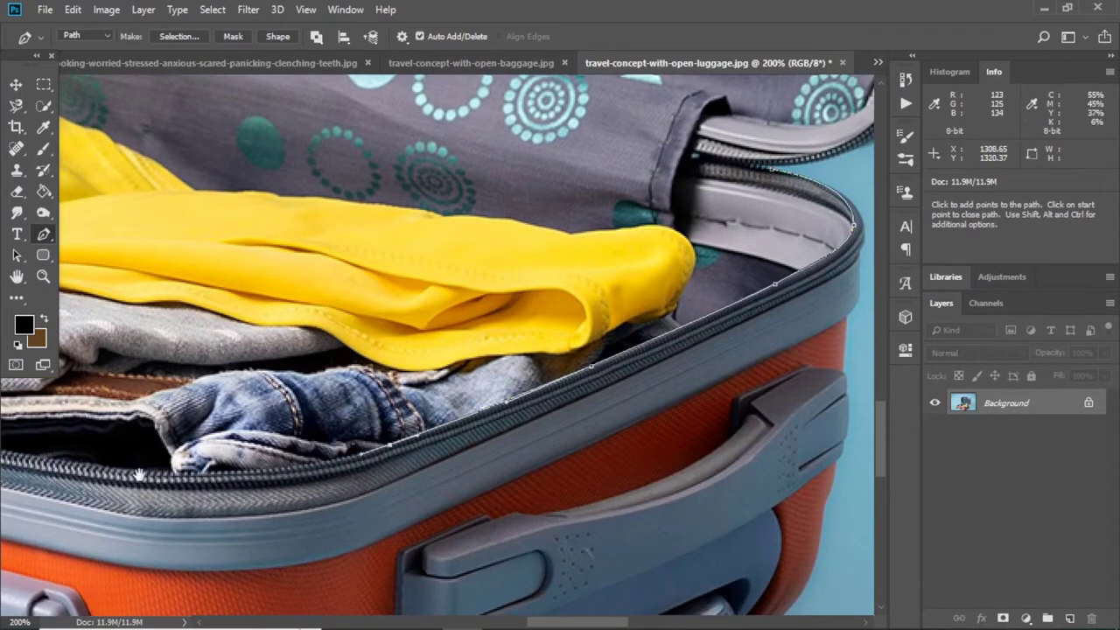
pyautogui.hscroll(-2, 139, 475)
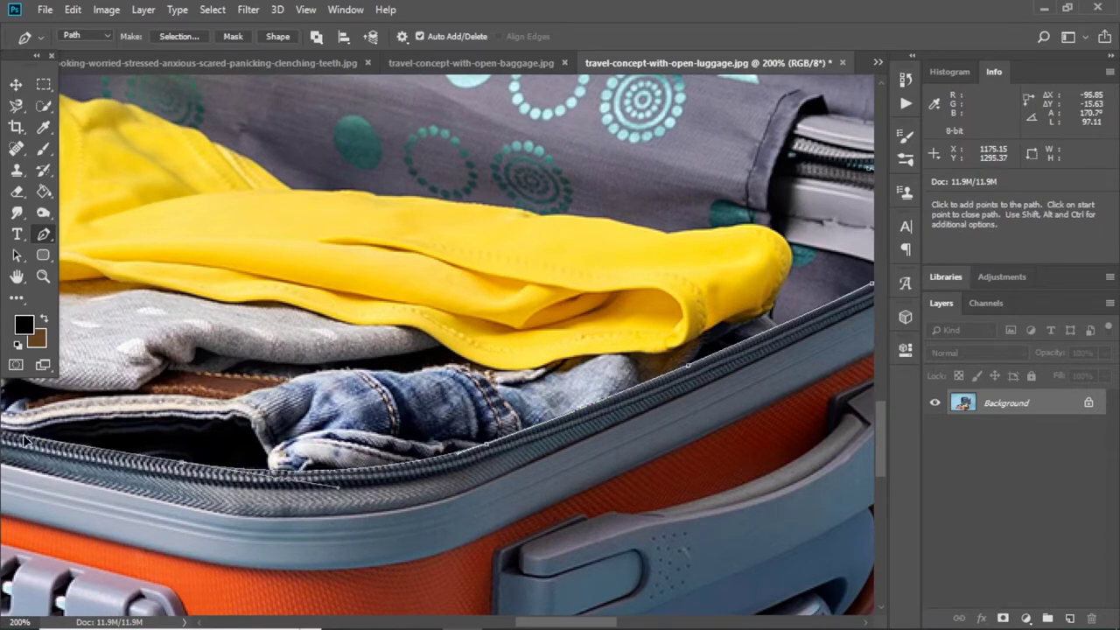
pyautogui.hscroll(-1, 27, 440)
pyautogui.hscroll(-9, 52, 412)
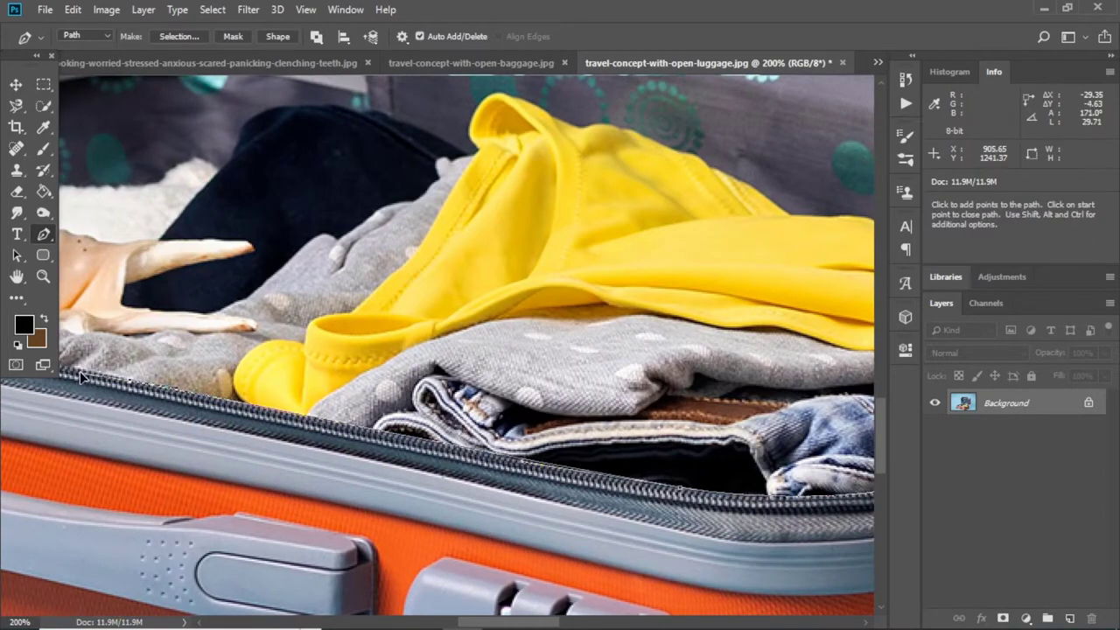
pyautogui.hscroll(-8, 80, 371)
pyautogui.hscroll(-5, 183, 329)
pyautogui.scroll(2, 307, 375)
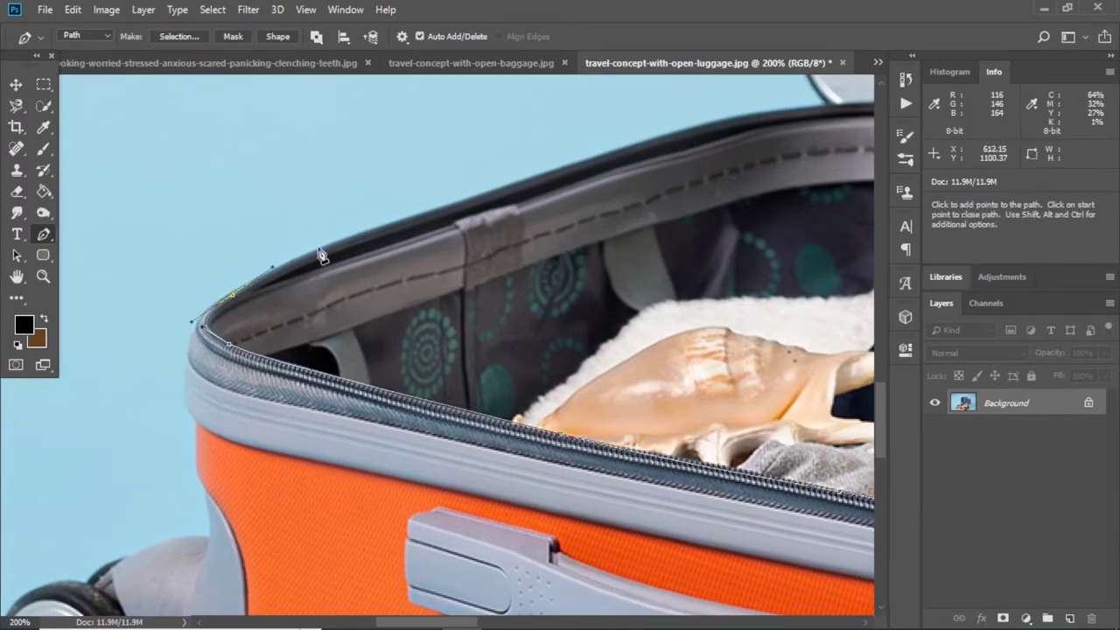
pyautogui.scroll(-2, 384, 228)
pyautogui.scroll(-1, 525, 289)
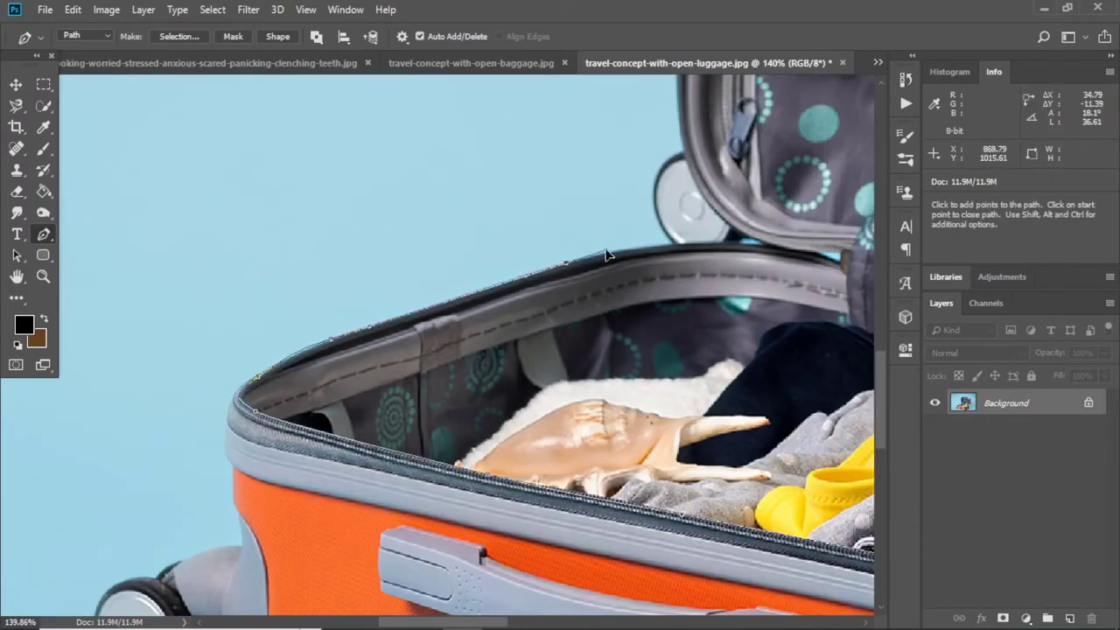
pyautogui.scroll(-2, 615, 175)
pyautogui.scroll(-3, 607, 283)
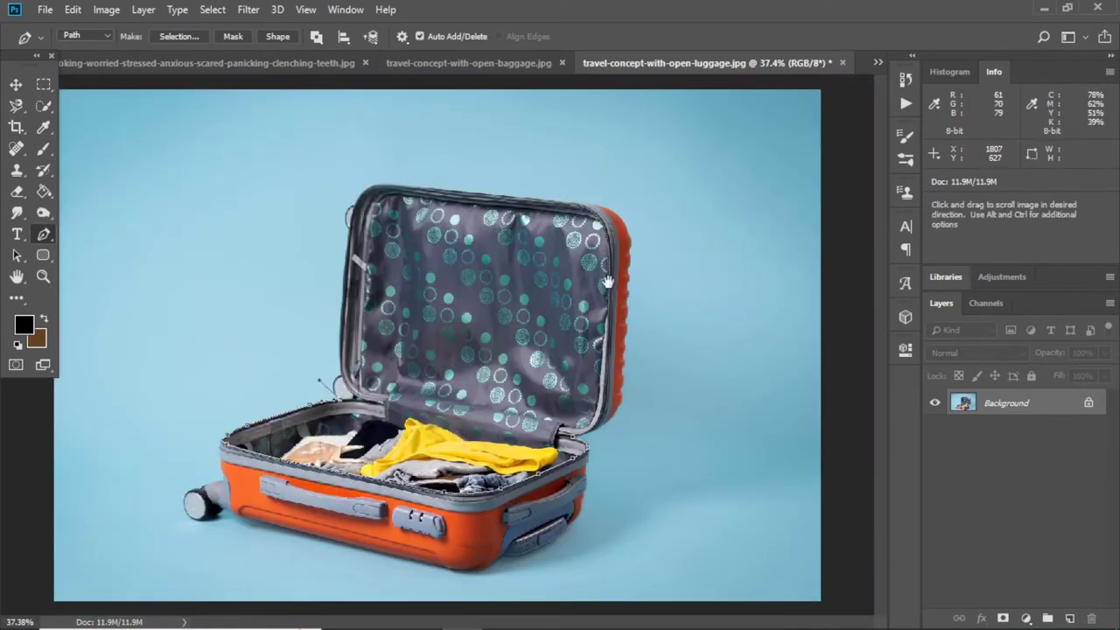
pyautogui.click(651, 408)
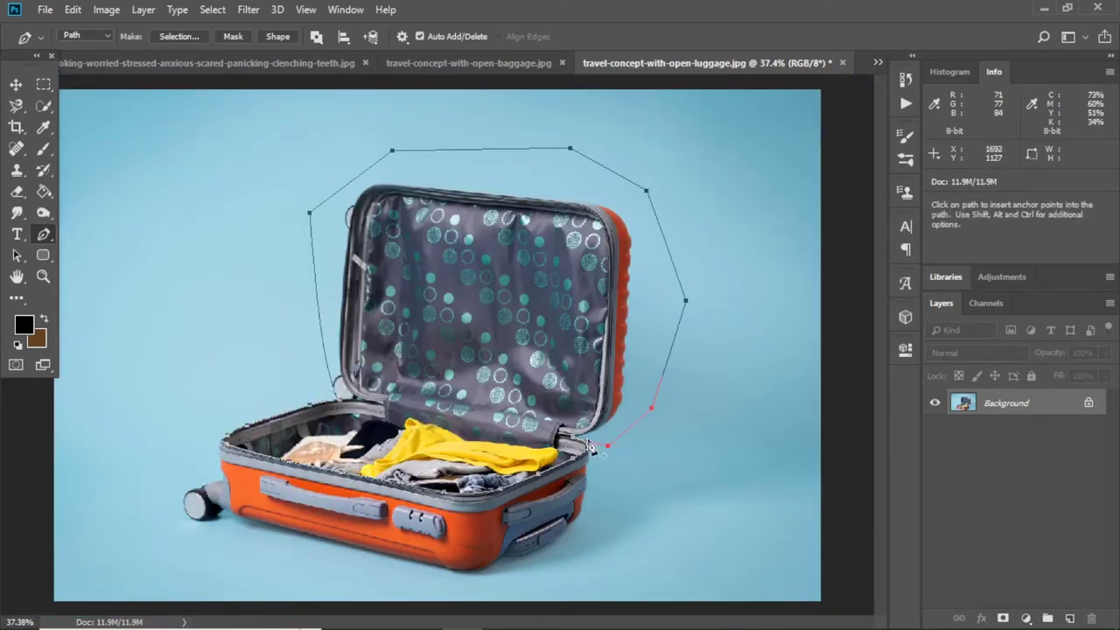
pyautogui.click(592, 448)
# Turn the closed path into a selection and copy the suitcase onto Layer 1
pyautogui.rightClick(592, 448)
pyautogui.click(613, 158)
pyautogui.press('Return')
pyautogui.hotkey('ctrl', 'j')
# Toggle the background to check the cut-out, then fetch the lion photo from its document
pyautogui.click(935, 429)
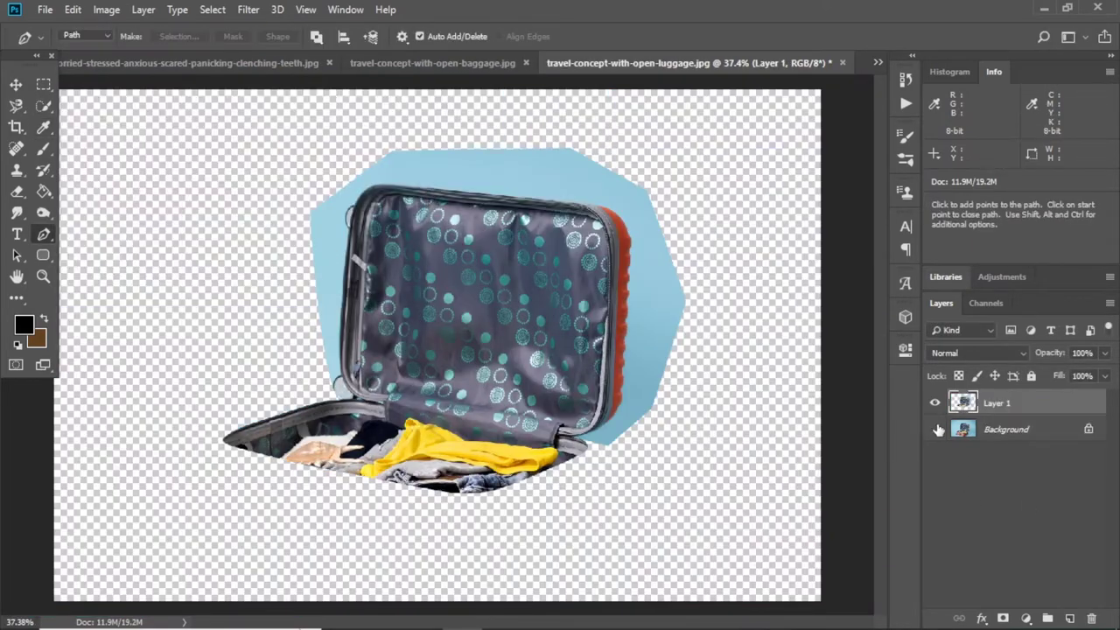
pyautogui.click(936, 428)
pyautogui.press('v')
pyautogui.click(878, 62)
pyautogui.click(613, 82)
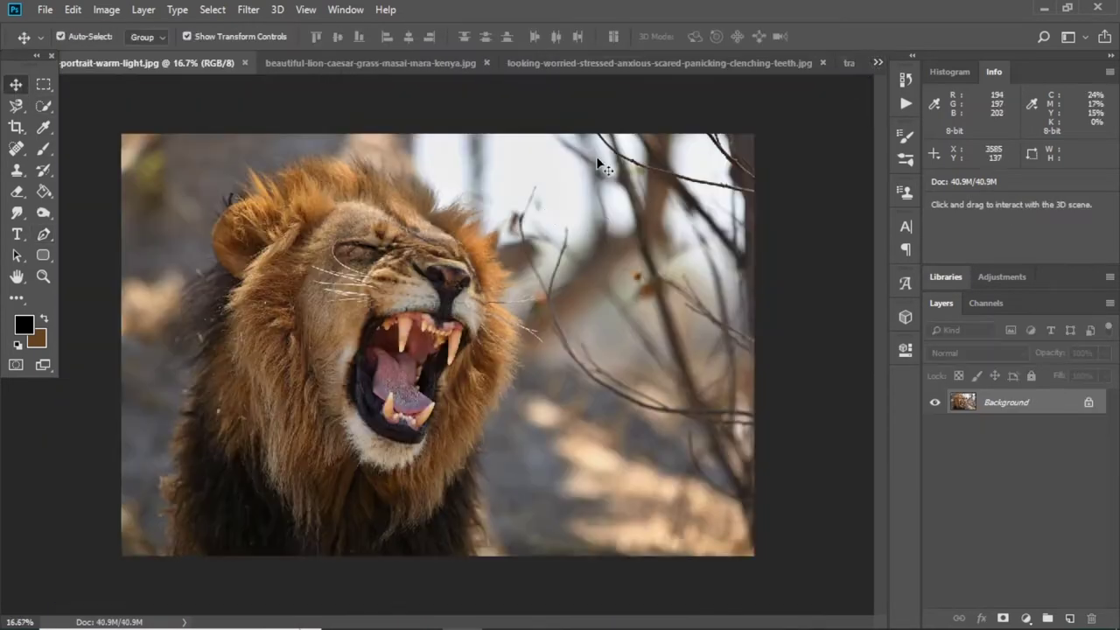
pyautogui.click(878, 63)
pyautogui.click(613, 142)
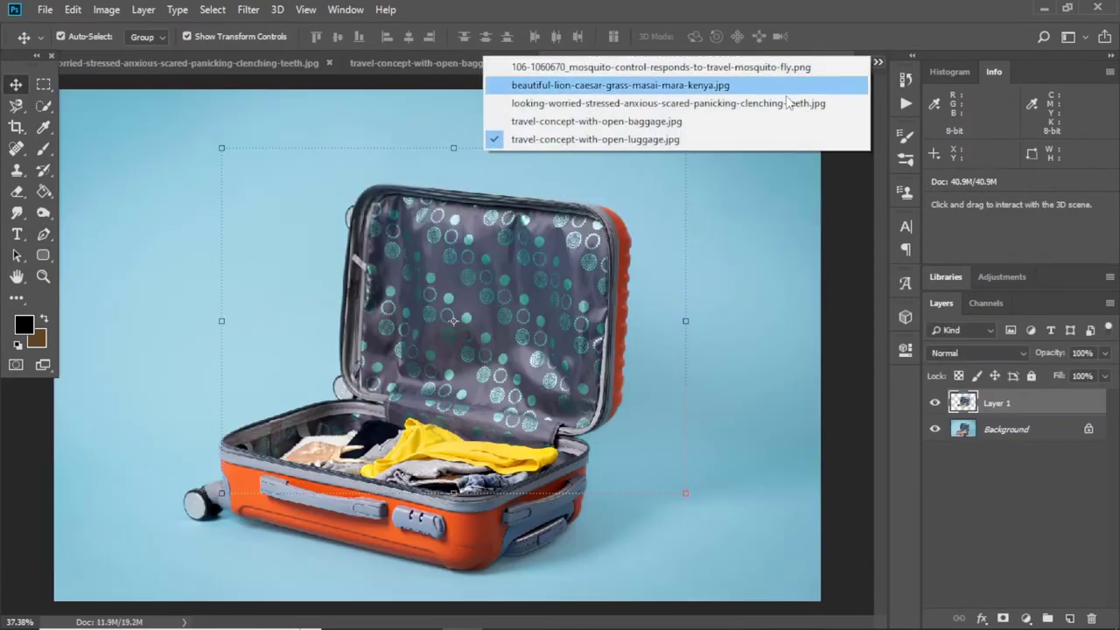
# Paste the lion photo into the suitcase image and shrink it to about a quarter size
pyautogui.hotkey('ctrl', 'v')
pyautogui.click(639, 281)
pyautogui.scroll(-3, 617, 285)
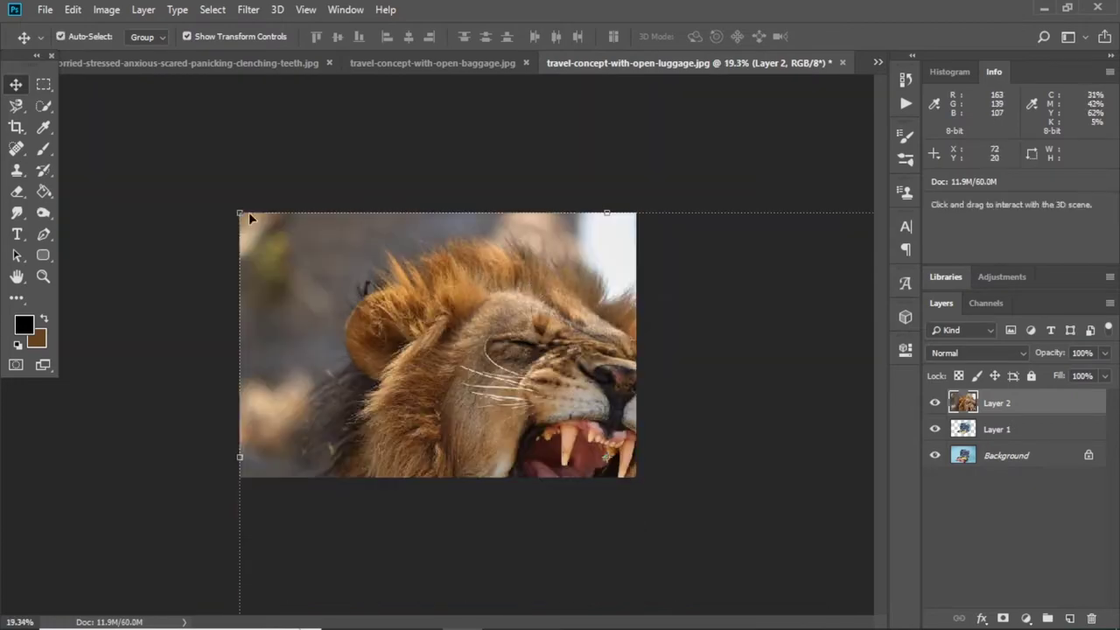
pyautogui.hotkey('ctrl', 't')
pyautogui.moveTo(249, 212)
pyautogui.mouseDown()
pyautogui.moveTo(552, 406)
pyautogui.moveTo(393, 220)
pyautogui.mouseUp()
# Make the lion semi-transparent and flip it horizontally
pyautogui.hotkey('ctrl', '+')
pyautogui.hotkey('ctrl', '+')
pyautogui.hotkey('ctrl', '+')
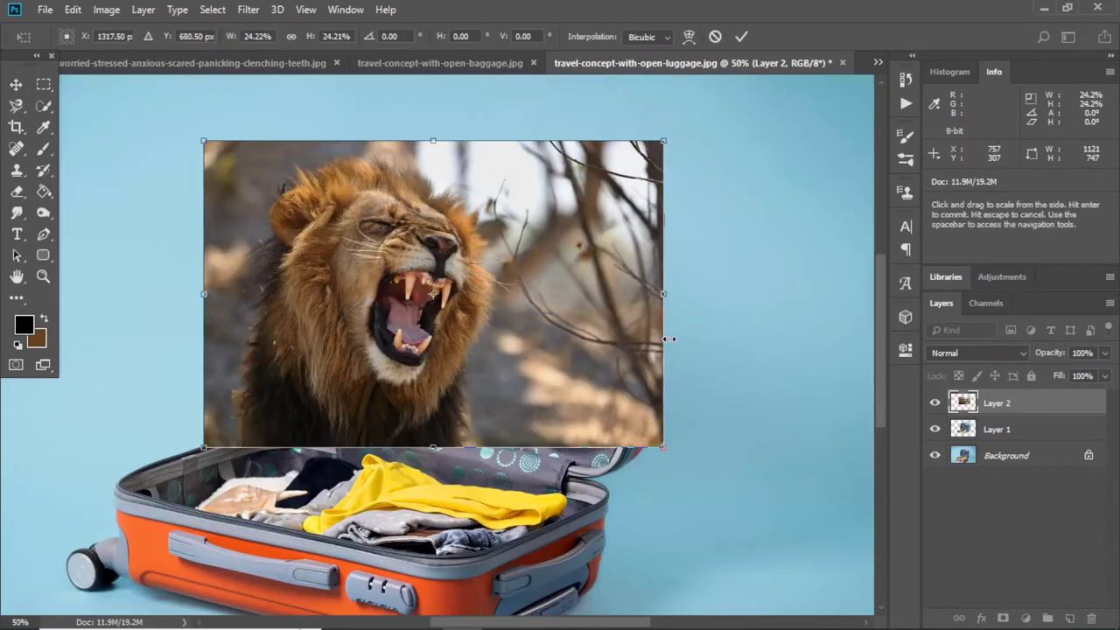
pyautogui.moveTo(1083, 373); pyautogui.dragTo(1074, 373)
pyautogui.rightClick(435, 260)
pyautogui.click(490, 461)
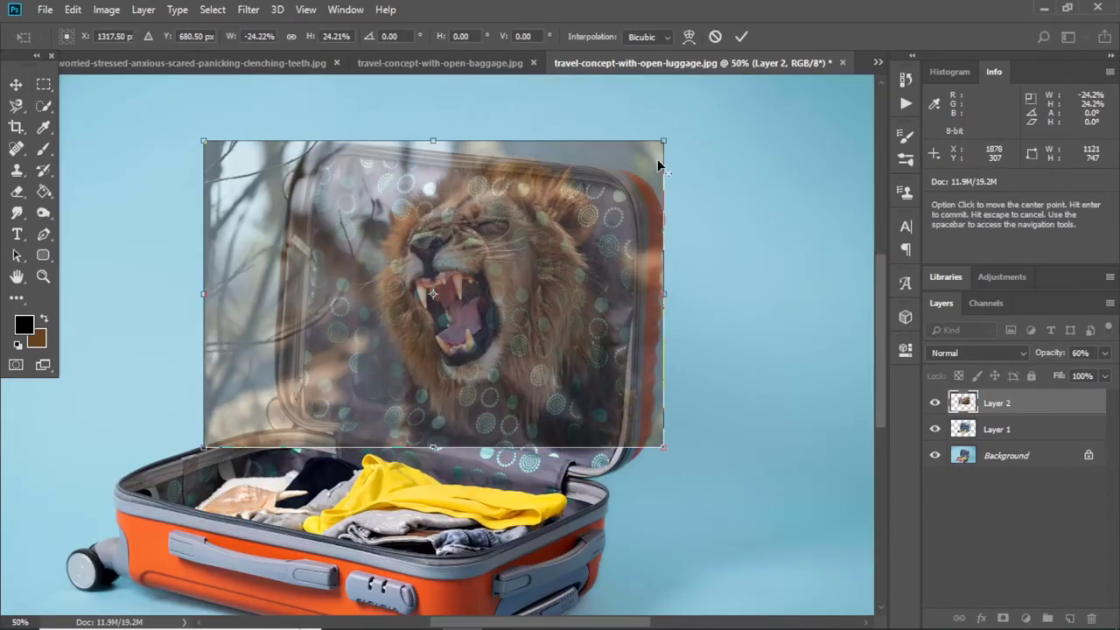
# Enlarge the lion to about 39% with its head over the lid, and restore 100% opacity
pyautogui.moveTo(663, 141)
pyautogui.mouseDown()
pyautogui.moveTo(625, 226)
pyautogui.moveTo(571, 236)
pyautogui.mouseUp()
pyautogui.moveTo(666, 200); pyautogui.dragTo(729, 141)
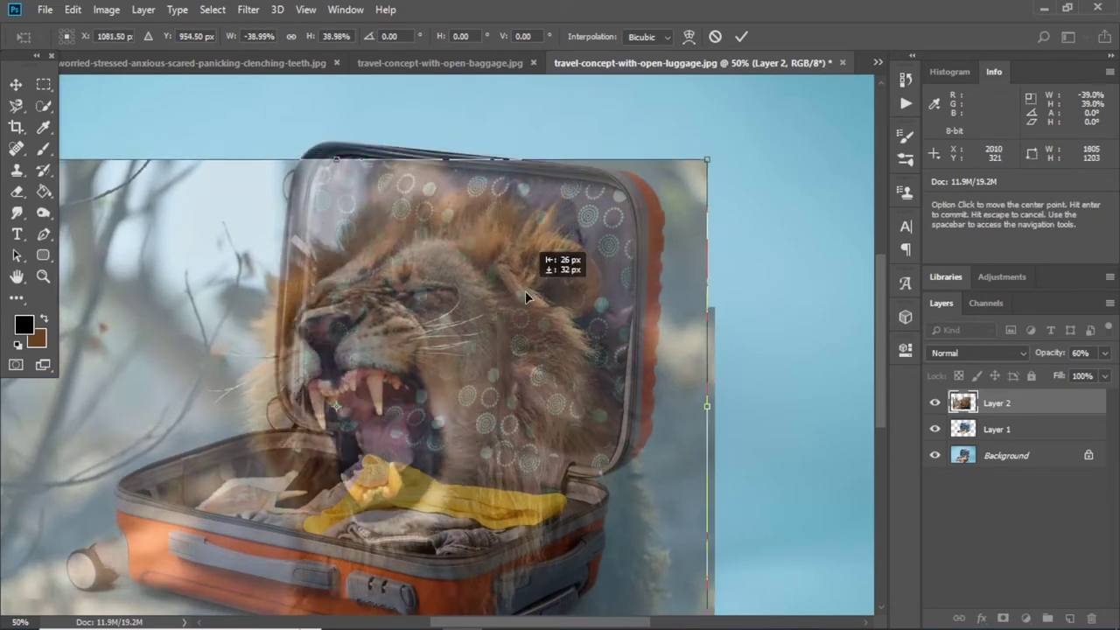
pyautogui.moveTo(526, 291); pyautogui.dragTo(511, 301)
pyautogui.moveTo(513, 257)
pyautogui.mouseDown()
pyautogui.moveTo(531, 193)
pyautogui.moveTo(541, 198)
pyautogui.mouseUp()
pyautogui.press('Return')
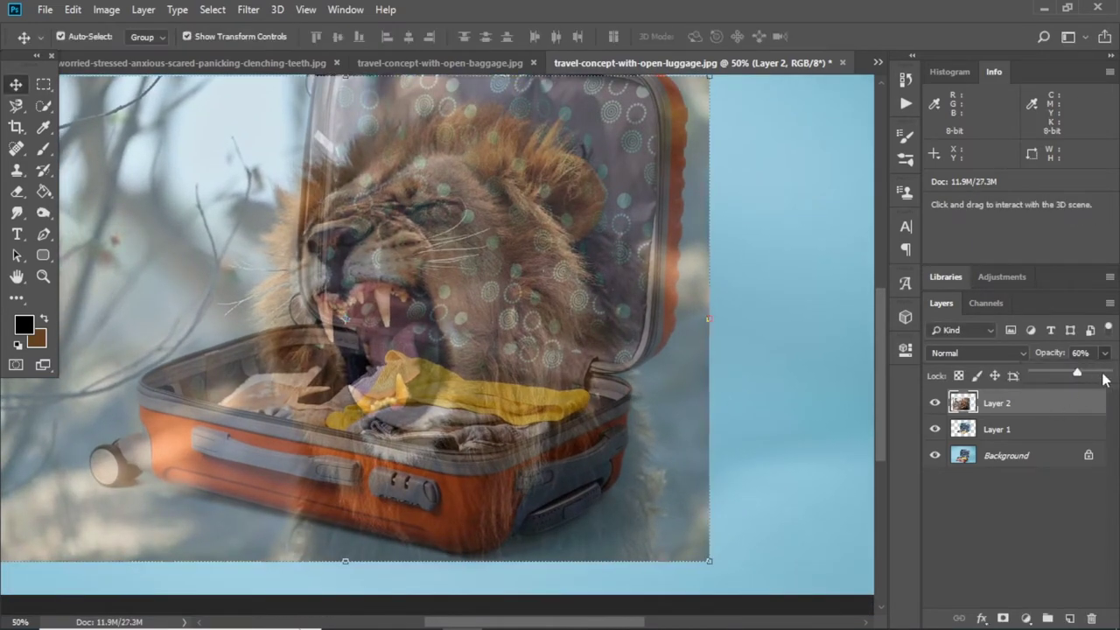
pyautogui.moveTo(1105, 378); pyautogui.dragTo(1116, 378)
# Trace the lion's head and mane with the Magnetic Lasso, closing the outline
pyautogui.press('l')
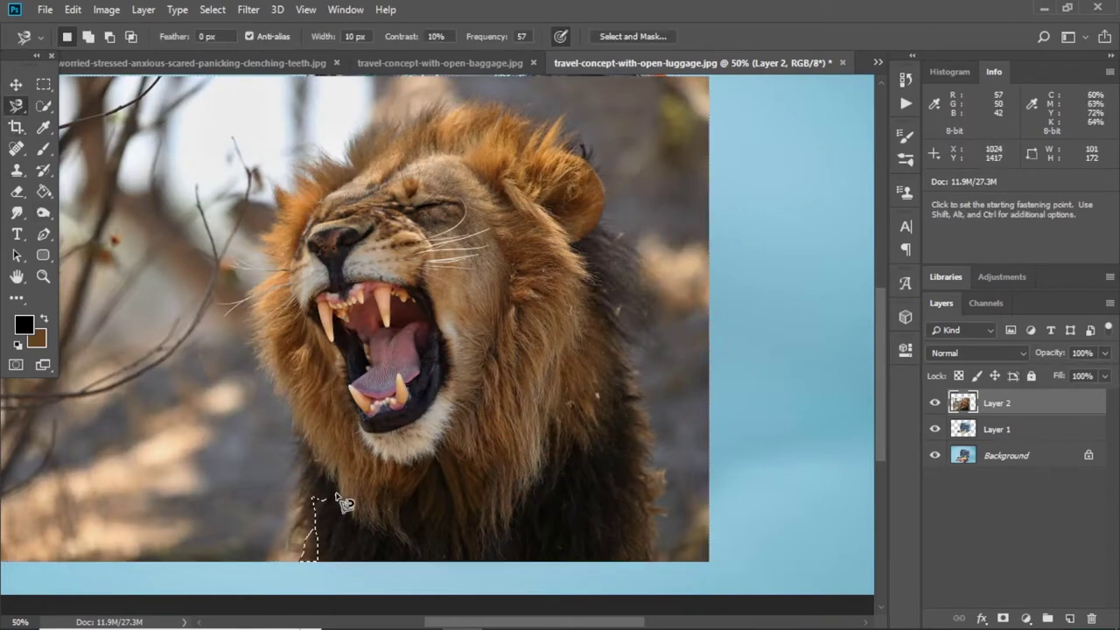
pyautogui.press('Escape')
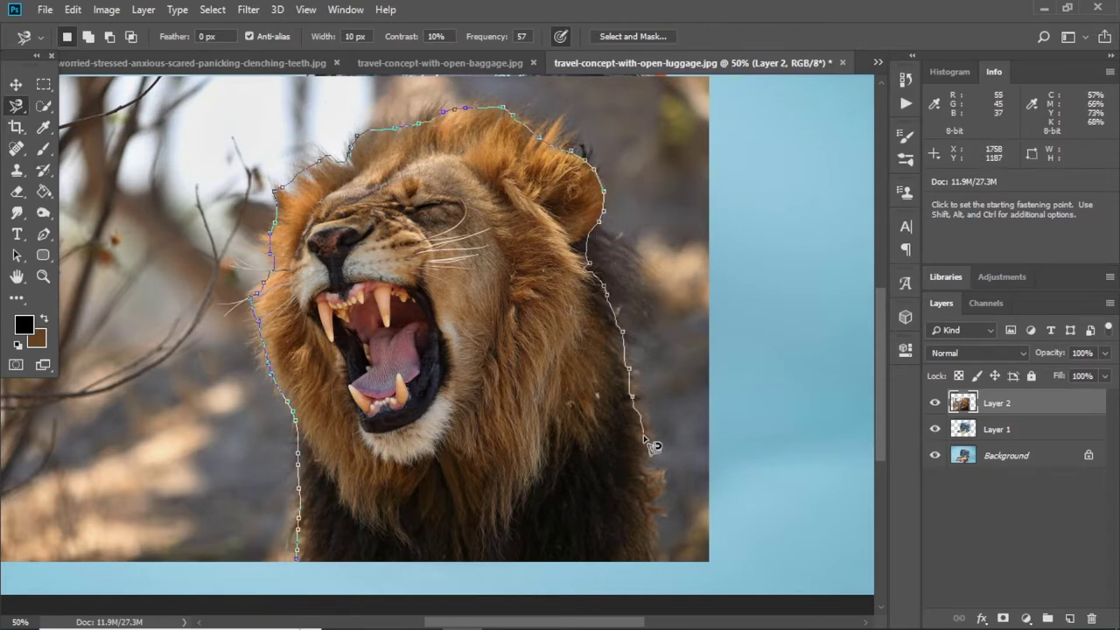
pyautogui.click(305, 569)
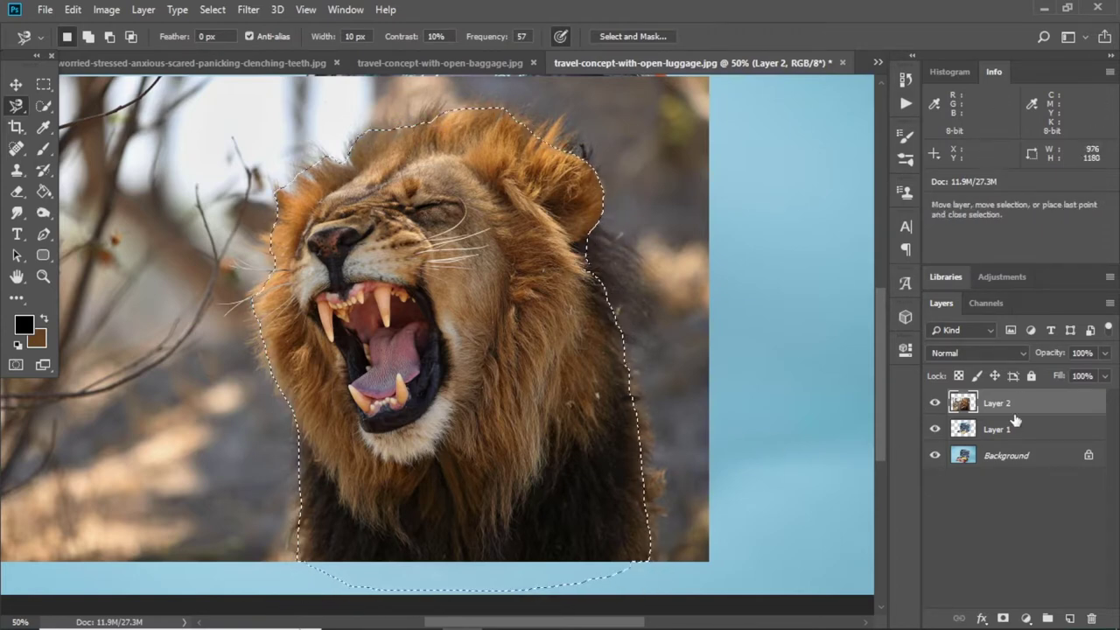
# Refine the lion selection in Select and Mask with a 40 px edge radius
pyautogui.click(633, 36)
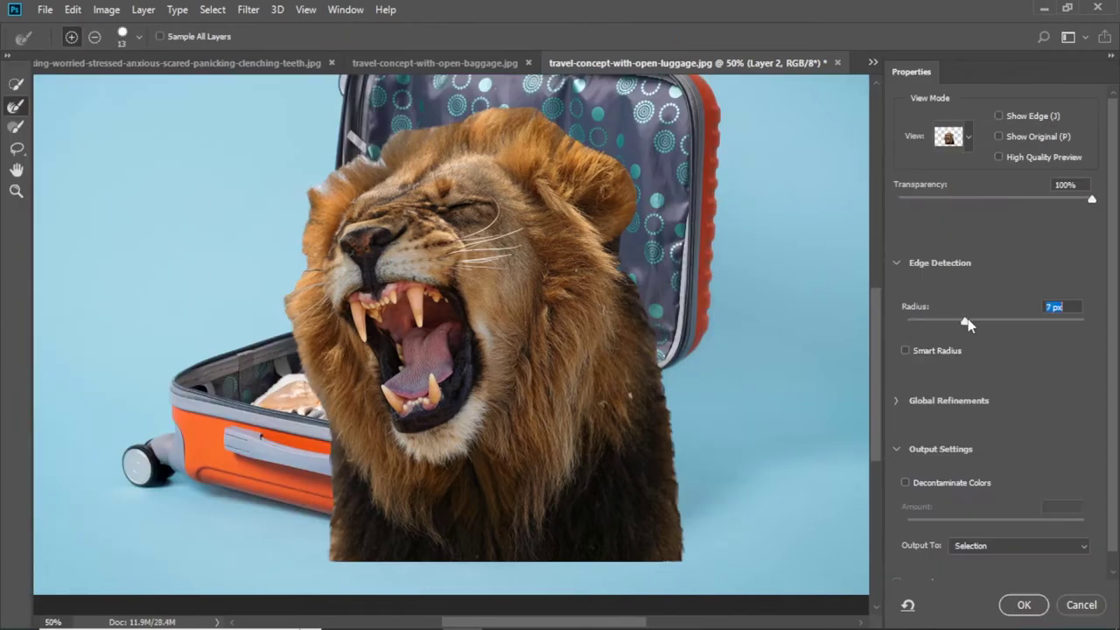
pyautogui.moveTo(967, 320); pyautogui.dragTo(1008, 321)
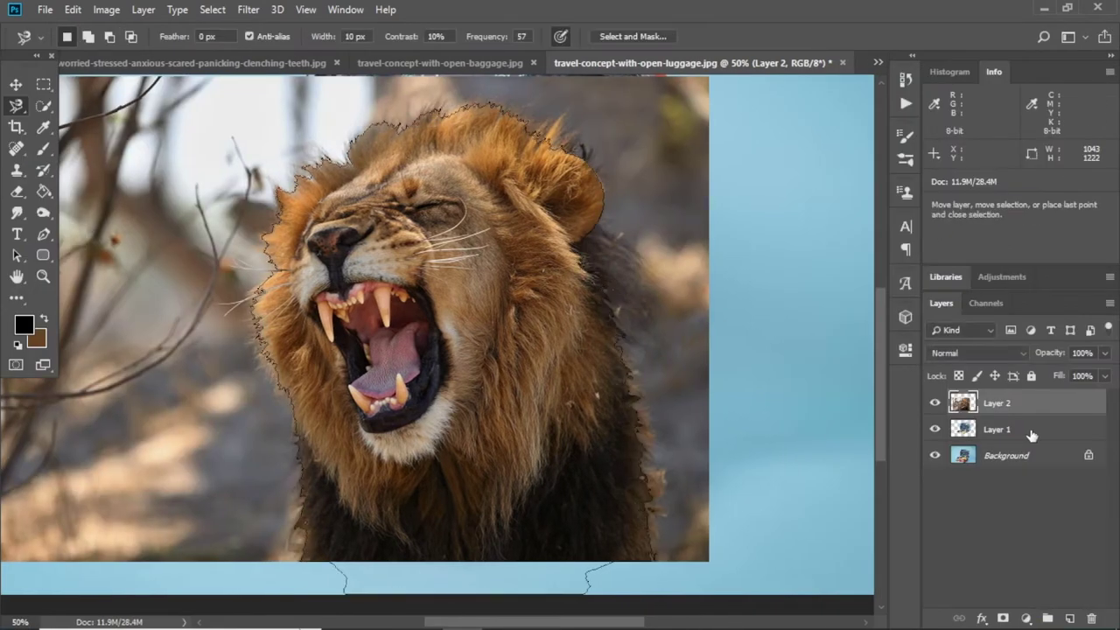
pyautogui.click(16, 212)
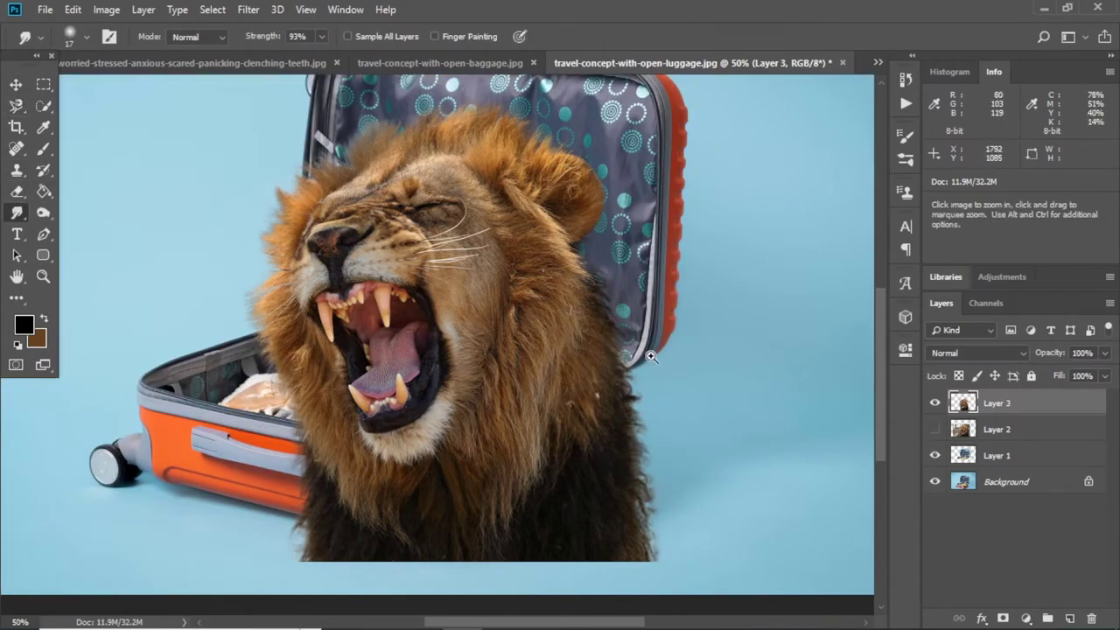
# Rotate the cut-out lion about 1.6 degrees and nudge it slightly right
pyautogui.press('v')
pyautogui.hotkey('ctrl', '0')
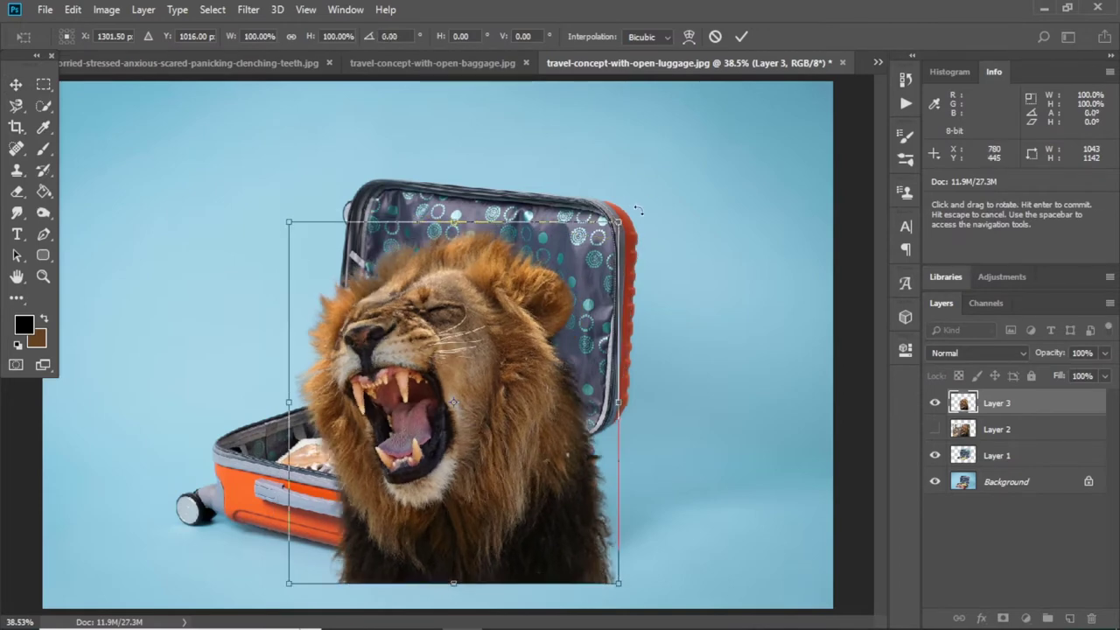
pyautogui.moveTo(629, 213); pyautogui.dragTo(624, 207)
pyautogui.moveTo(537, 303); pyautogui.dragTo(545, 303)
pyautogui.press('Return')
# Select the original lion photo layer and add a new empty layer above it
pyautogui.hotkey('ctrl', '+')
pyautogui.hotkey('ctrl', '+')
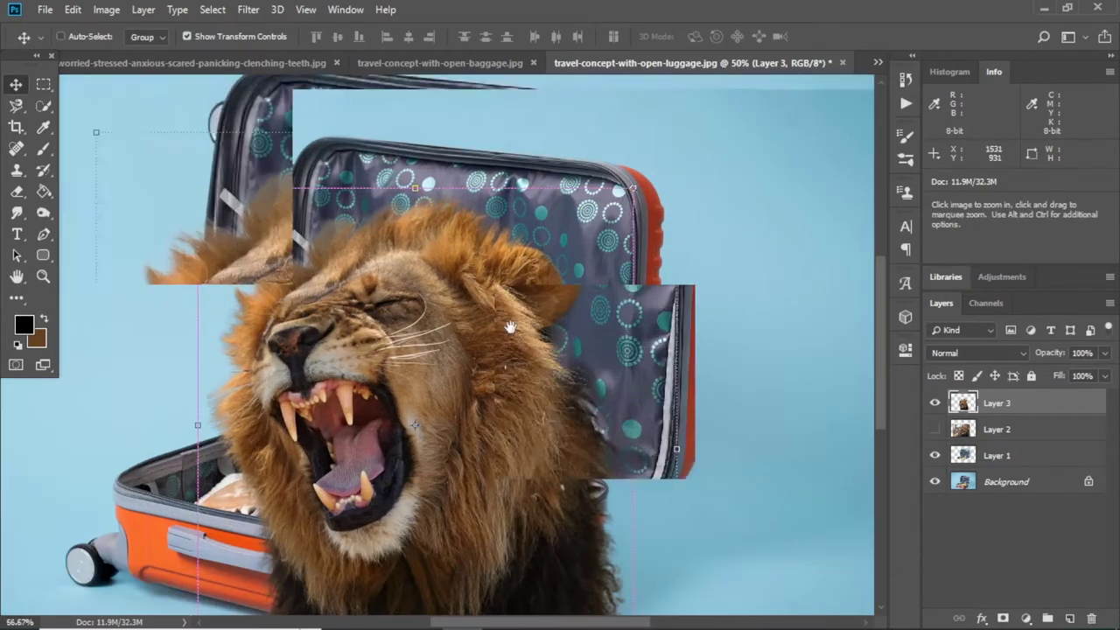
pyautogui.click(977, 434)
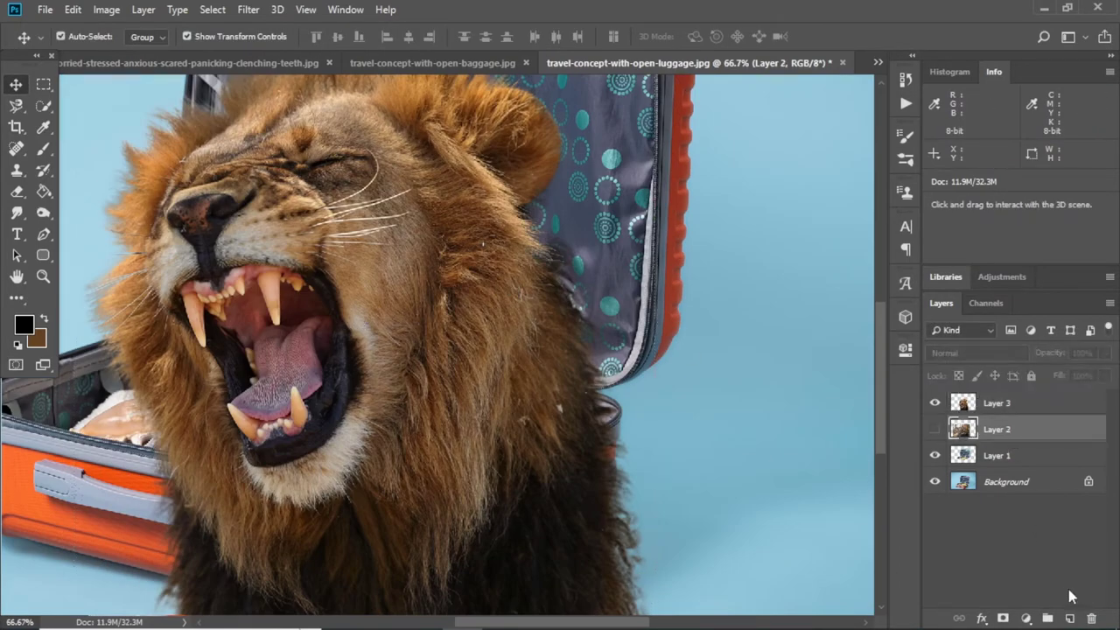
pyautogui.hotkey('ctrl', 'shift', 'alt', 'n')
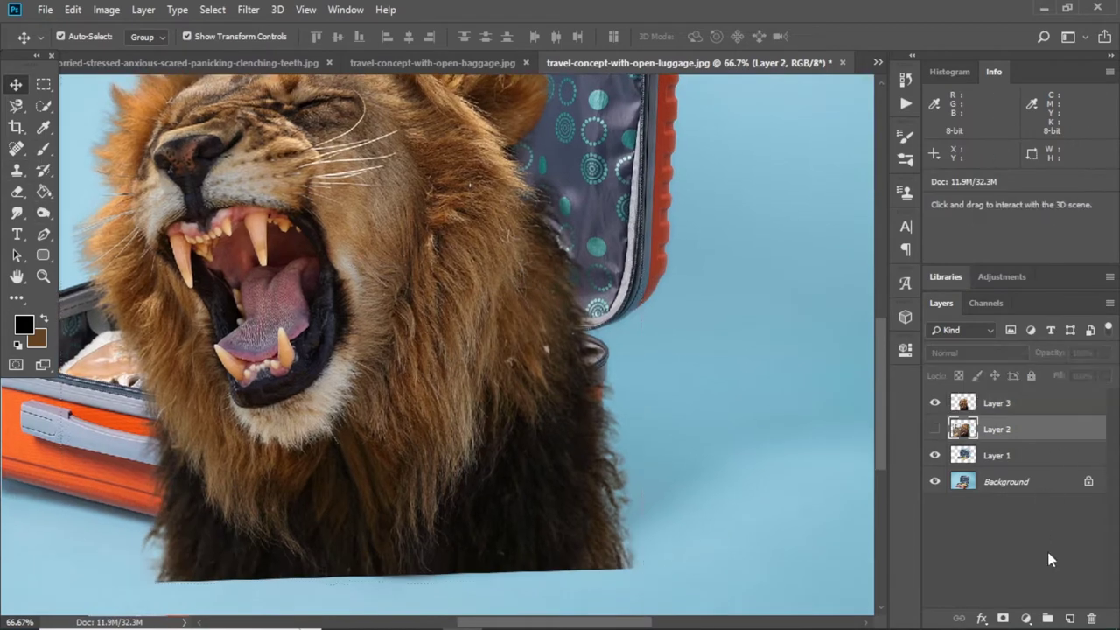
# Set the hair brush to full flow and paint dark fur strands right of the suitcase
pyautogui.click(43, 148)
pyautogui.rightClick(700, 388)
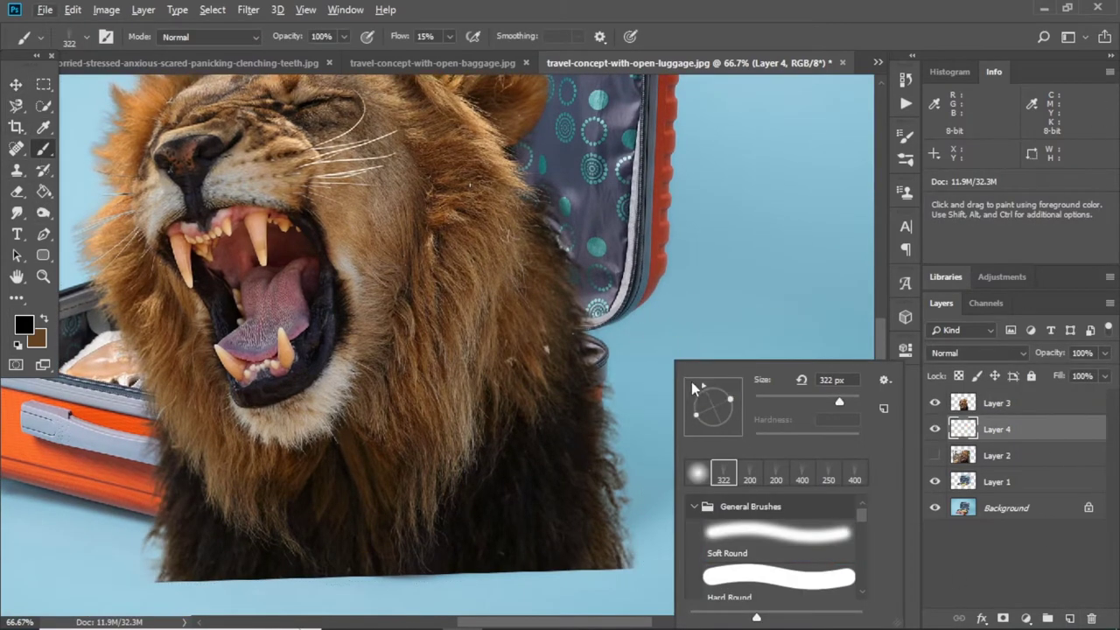
pyautogui.press('Escape')
pyautogui.scroll(-3, 638, 420)
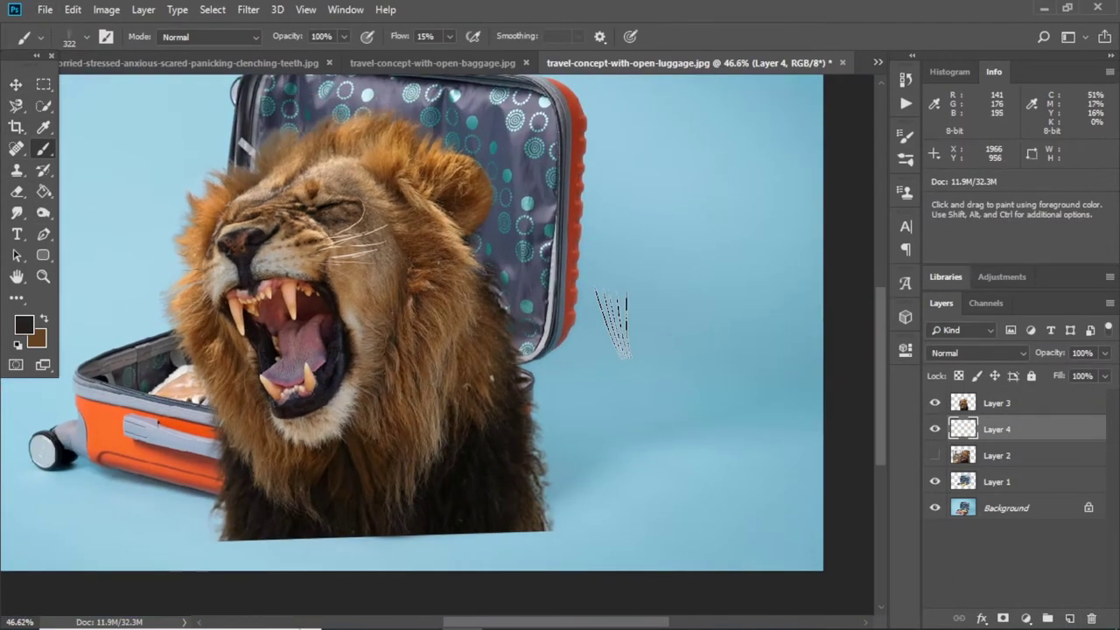
pyautogui.moveTo(449, 36); pyautogui.dragTo(459, 50)
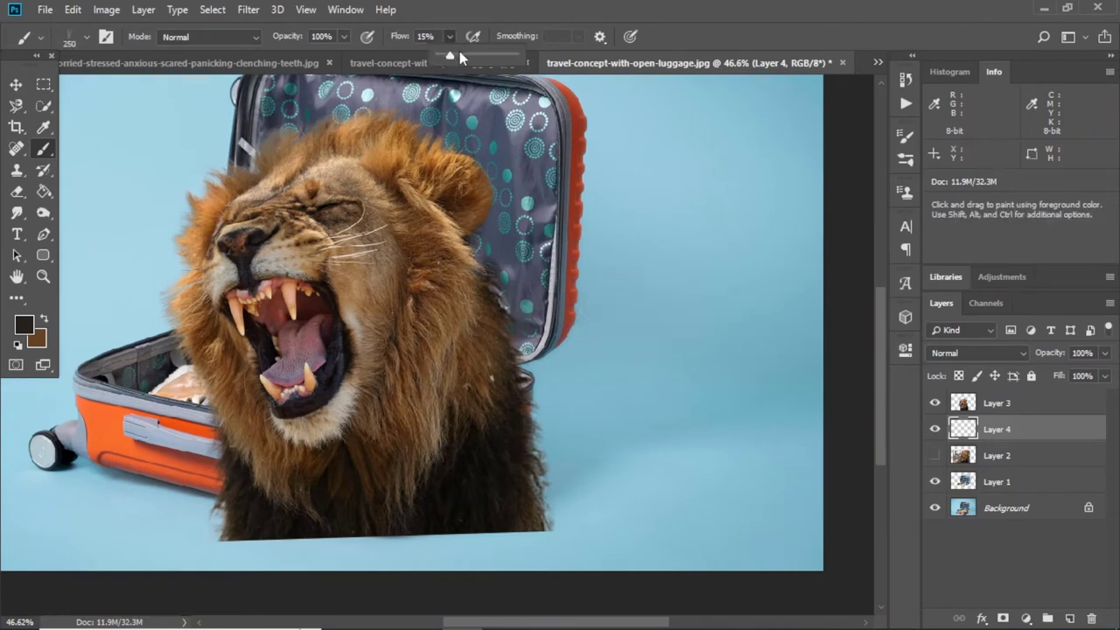
pyautogui.moveTo(577, 310); pyautogui.dragTo(753, 371)
pyautogui.moveTo(573, 332); pyautogui.dragTo(744, 381)
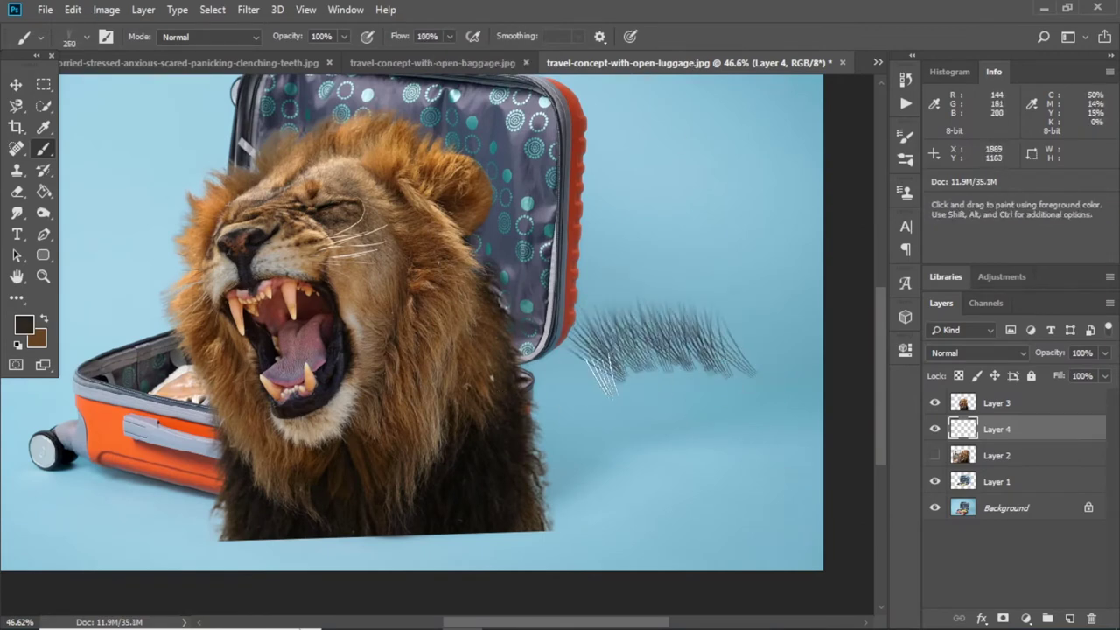
pyautogui.moveTo(577, 350); pyautogui.dragTo(771, 333)
# Sample brown from the lion's mane and paint brown fur strands over the dark ones
pyautogui.keyDown('alt'); pyautogui.click(550, 390); pyautogui.keyUp('alt')
pyautogui.moveTo(603, 377); pyautogui.dragTo(783, 320)
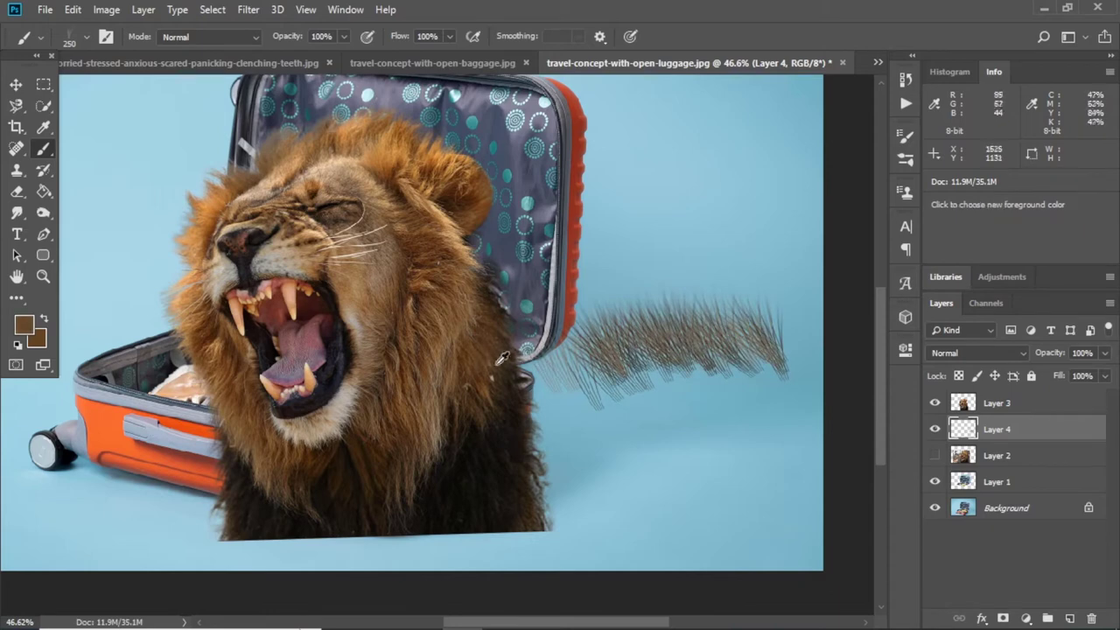
pyautogui.moveTo(560, 367); pyautogui.dragTo(787, 333)
pyautogui.moveTo(578, 385); pyautogui.dragTo(788, 302)
# Flip, rotate about 82°, shrink and tuck the fur patch under the lion's mane
pyautogui.press('v')
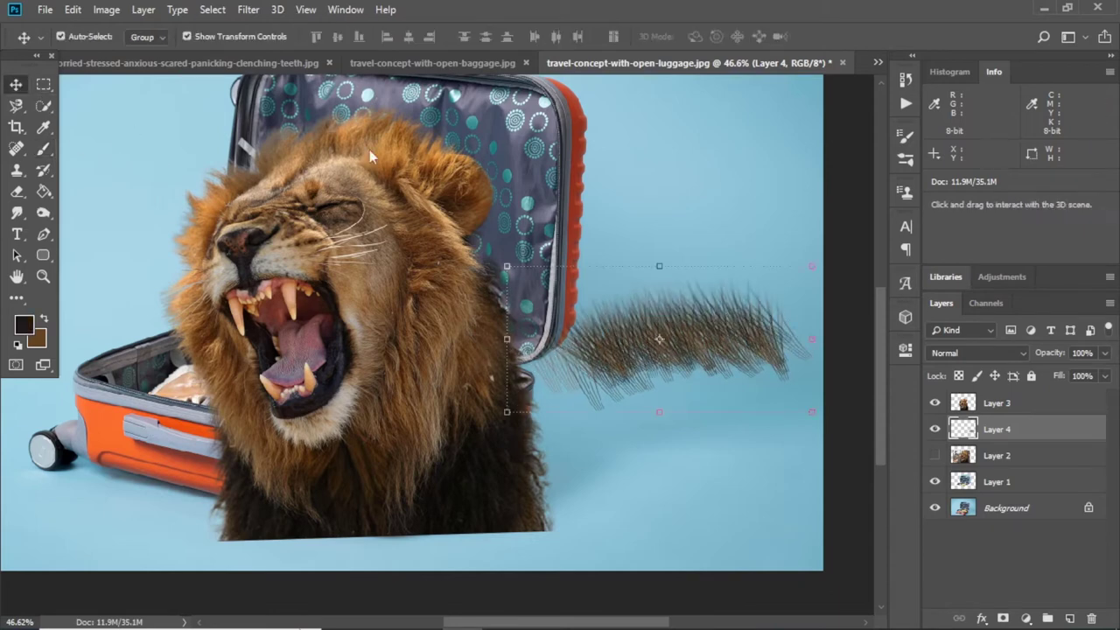
pyautogui.moveTo(823, 263)
pyautogui.mouseDown()
pyautogui.moveTo(812, 293)
pyautogui.moveTo(813, 389)
pyautogui.moveTo(625, 298)
pyautogui.moveTo(622, 240)
pyautogui.moveTo(587, 251)
pyautogui.mouseUp()
pyautogui.rightClick(812, 293)
pyautogui.click(779, 513)
pyautogui.moveTo(525, 350); pyautogui.dragTo(522, 360)
pyautogui.scroll(1, 522, 360)
pyautogui.moveTo(470, 569); pyautogui.dragTo(454, 573)
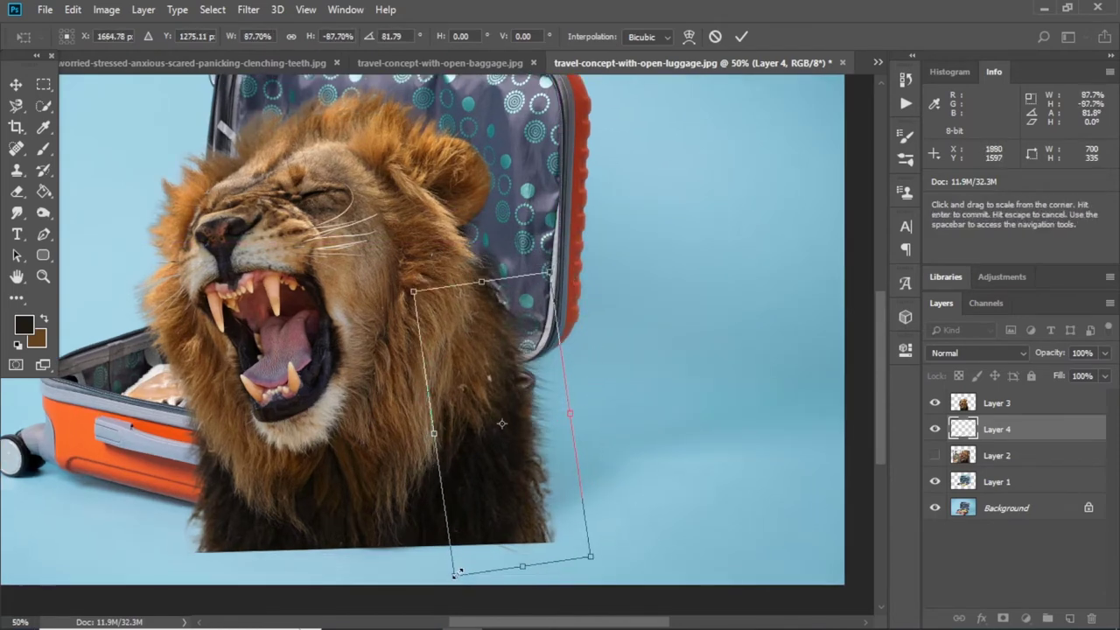
pyautogui.moveTo(502, 429); pyautogui.dragTo(508, 450)
pyautogui.moveTo(543, 333); pyautogui.dragTo(525, 320)
pyautogui.press('Return')
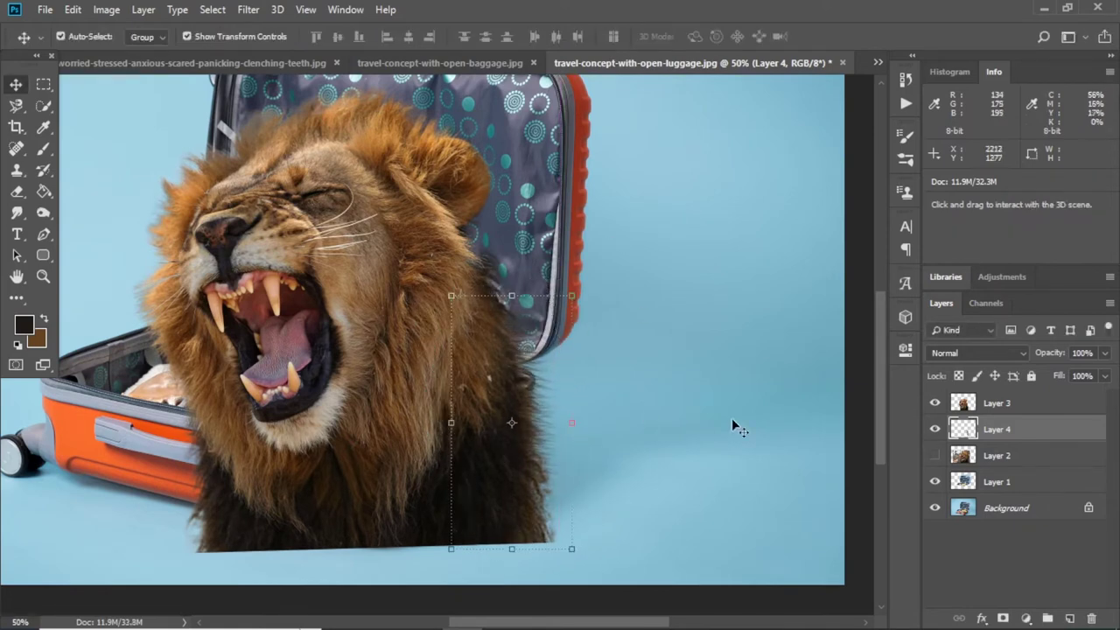
# Add Layer 5, swap the colours, and pick a grass-like strand brush tip
pyautogui.click(999, 456)
pyautogui.click(1069, 618)
pyautogui.click(44, 148)
pyautogui.press('x')
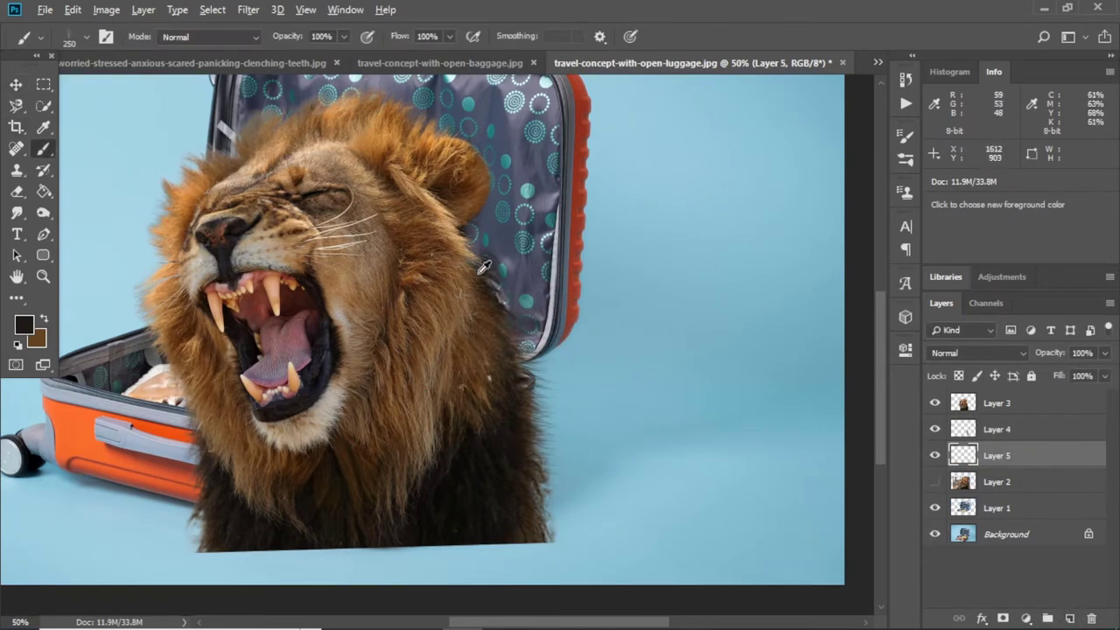
pyautogui.rightClick(600, 259)
pyautogui.click(623, 200)
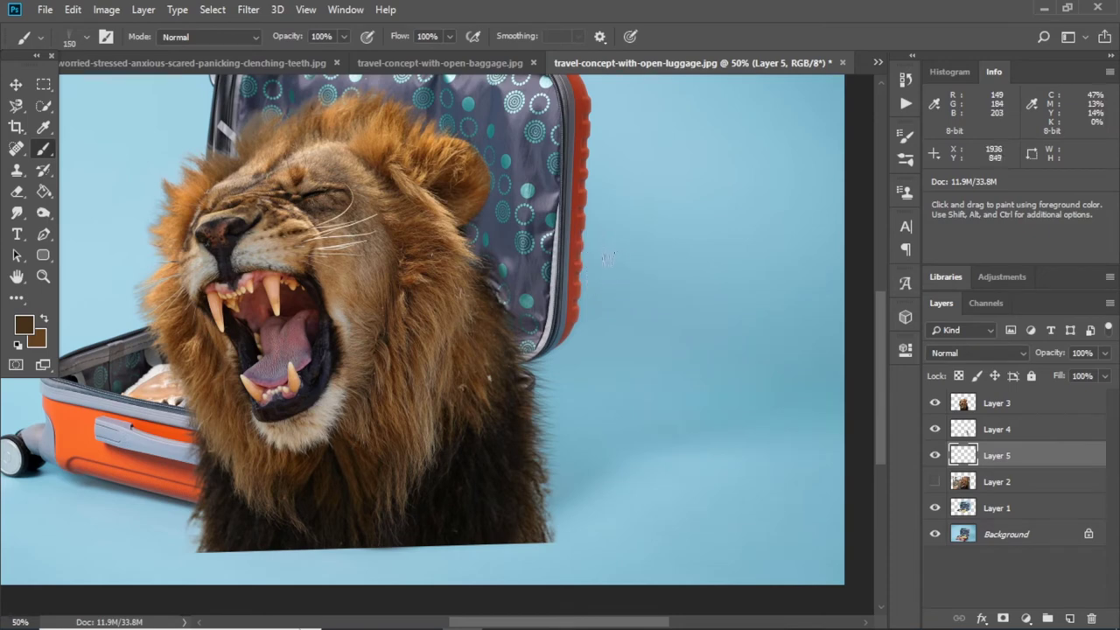
# Paint grey then brown strands right of the suitcase lid, sampling colours from the mane
pyautogui.moveTo(597, 258); pyautogui.dragTo(771, 254)
pyautogui.keyDown('alt'); pyautogui.click(560, 258); pyautogui.keyUp('alt')
pyautogui.moveTo(661, 263); pyautogui.dragTo(782, 261)
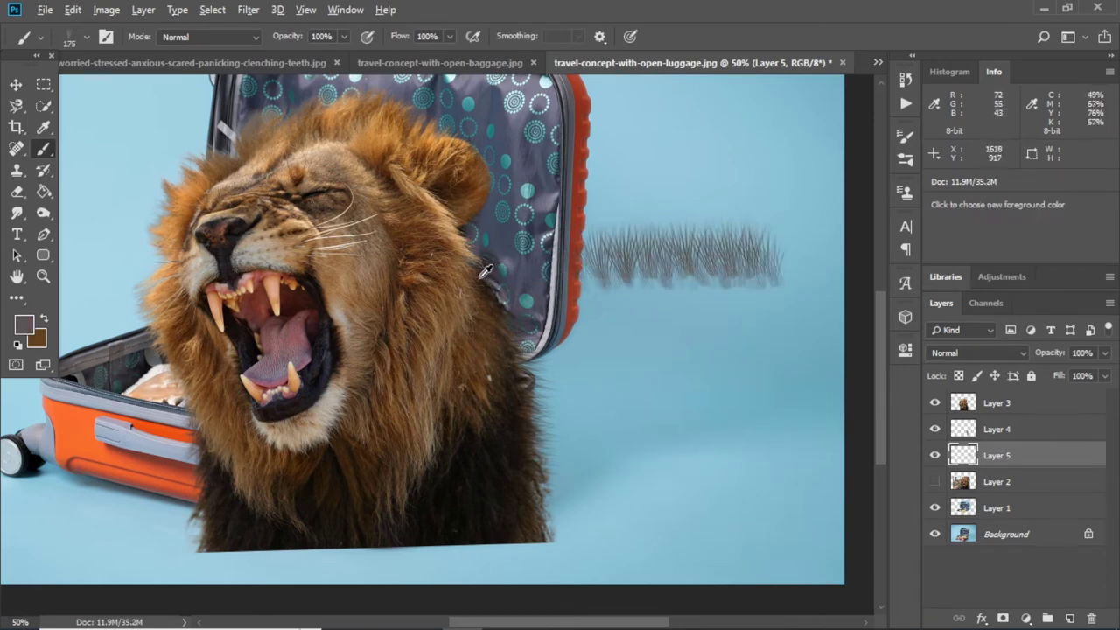
pyautogui.keyDown('alt'); pyautogui.click(486, 271); pyautogui.keyUp('alt')
pyautogui.moveTo(595, 258); pyautogui.dragTo(779, 256)
pyautogui.moveTo(567, 272); pyautogui.dragTo(738, 250)
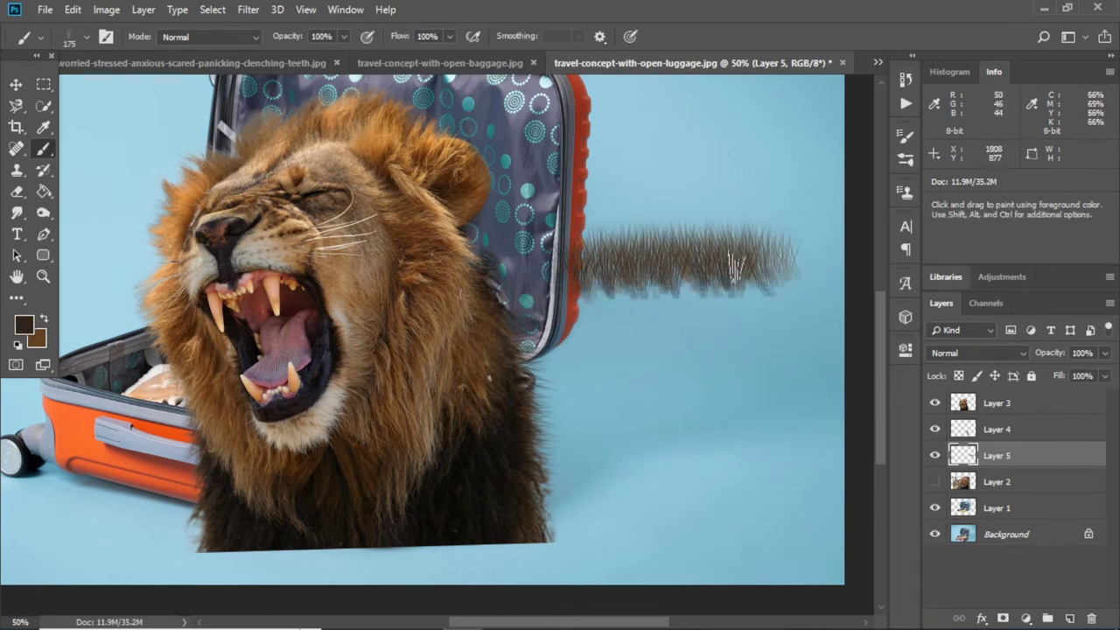
# Rotate the strands patch upright and warp it to follow the mane's curve
pyautogui.press('v')
pyautogui.hotkey('ctrl', 't')
pyautogui.moveTo(823, 196)
pyautogui.mouseDown()
pyautogui.moveTo(807, 373)
pyautogui.moveTo(525, 253)
pyautogui.mouseUp()
pyautogui.rightClick(539, 171)
pyautogui.click(577, 275)
pyautogui.moveTo(533, 179); pyautogui.dragTo(546, 235)
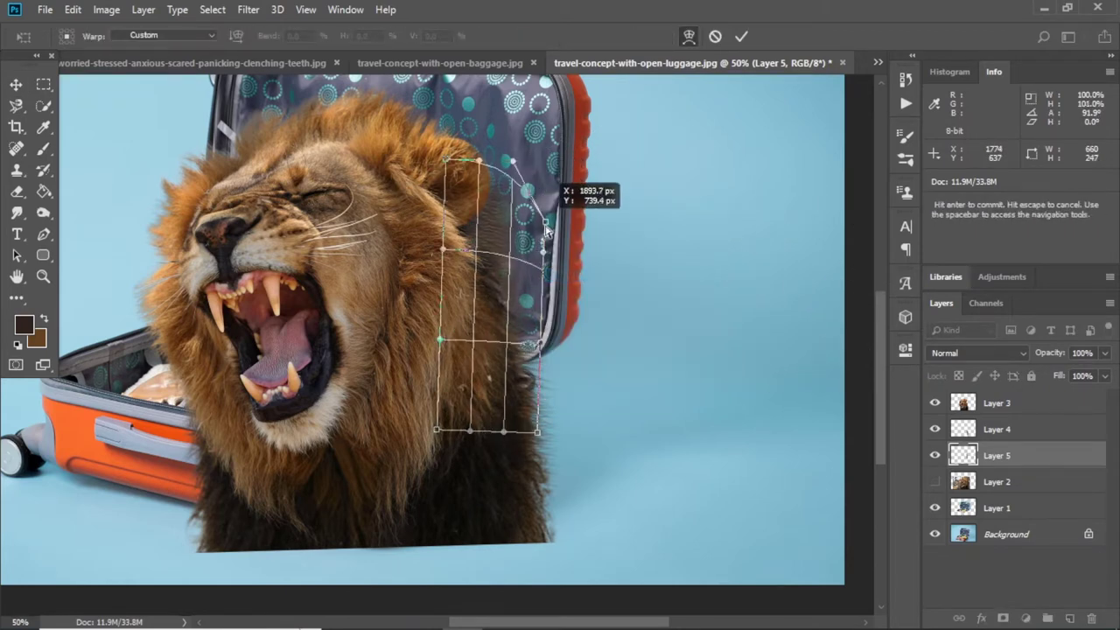
pyautogui.moveTo(539, 431); pyautogui.dragTo(538, 493)
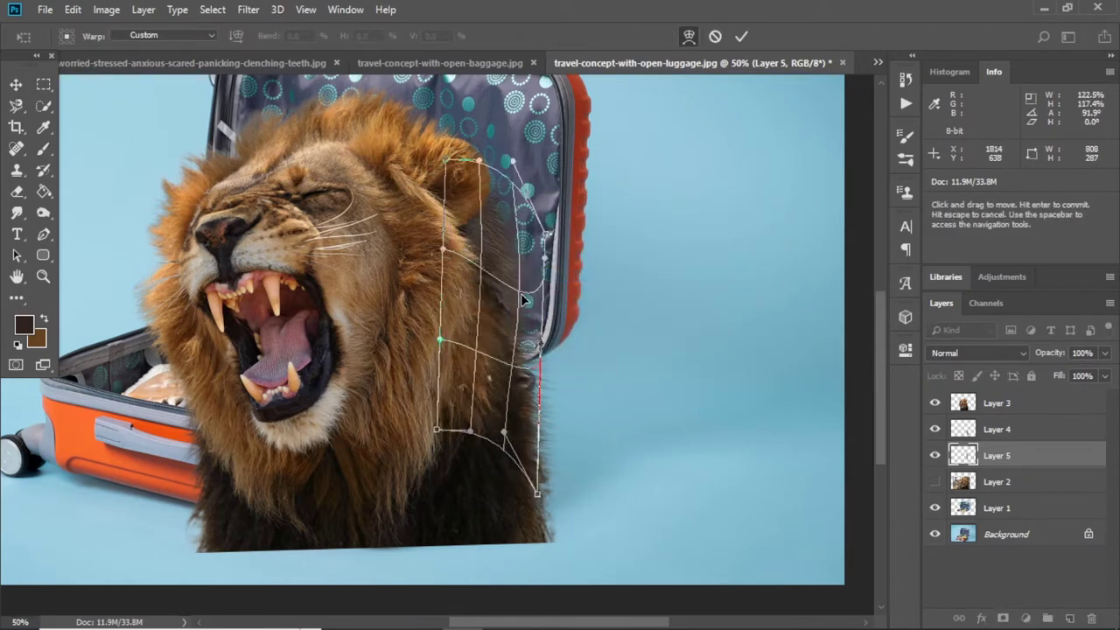
pyautogui.moveTo(512, 278); pyautogui.dragTo(525, 210)
pyautogui.press('Return')
# Shrink, tilt and nudge the warped fur patch into place along the mane
pyautogui.moveTo(543, 173)
pyautogui.mouseDown()
pyautogui.moveTo(530, 213)
pyautogui.moveTo(571, 260)
pyautogui.mouseUp()
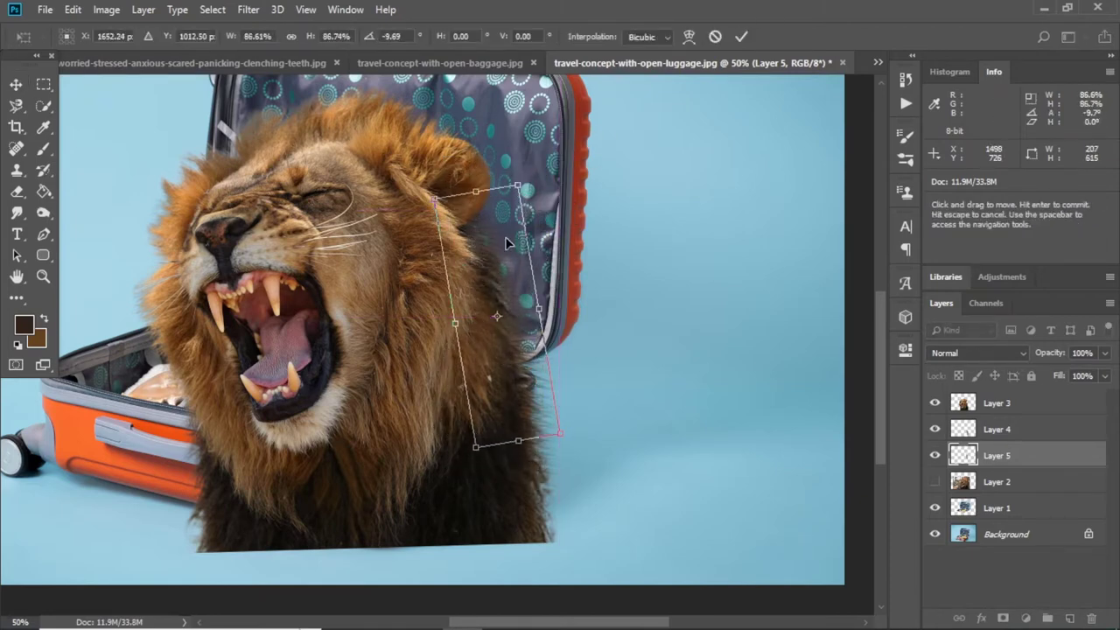
pyautogui.moveTo(490, 229); pyautogui.dragTo(506, 240)
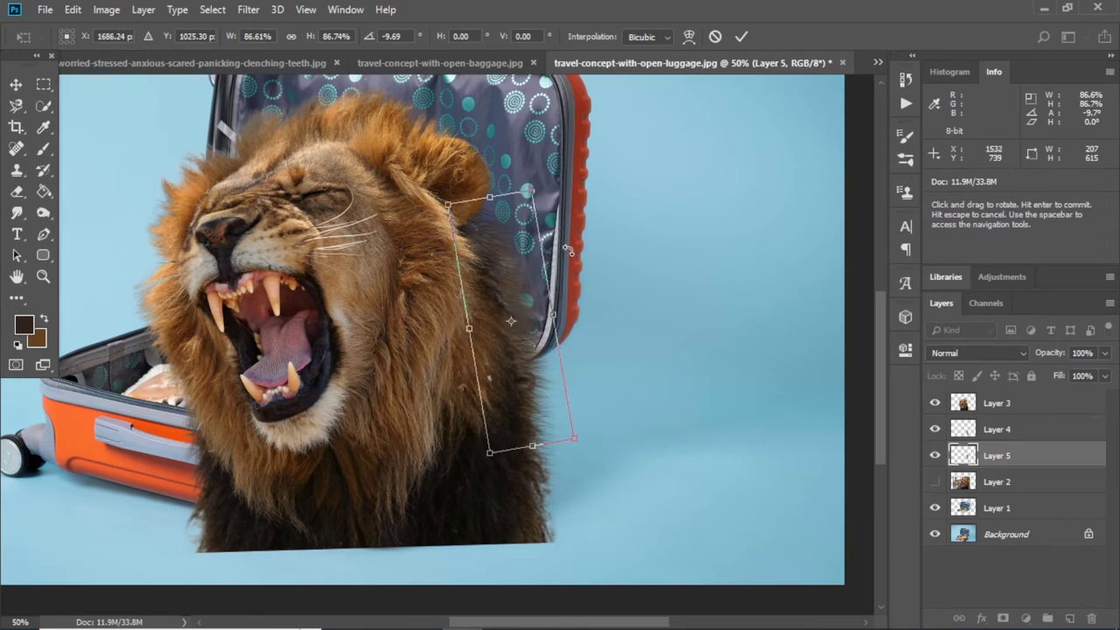
pyautogui.press('Return')
pyautogui.scroll(-3, 577, 327)
# Add Layer 6 above Layer 4 and paint tan hair strands over the suitcase lining
pyautogui.scroll(4, 553, 348)
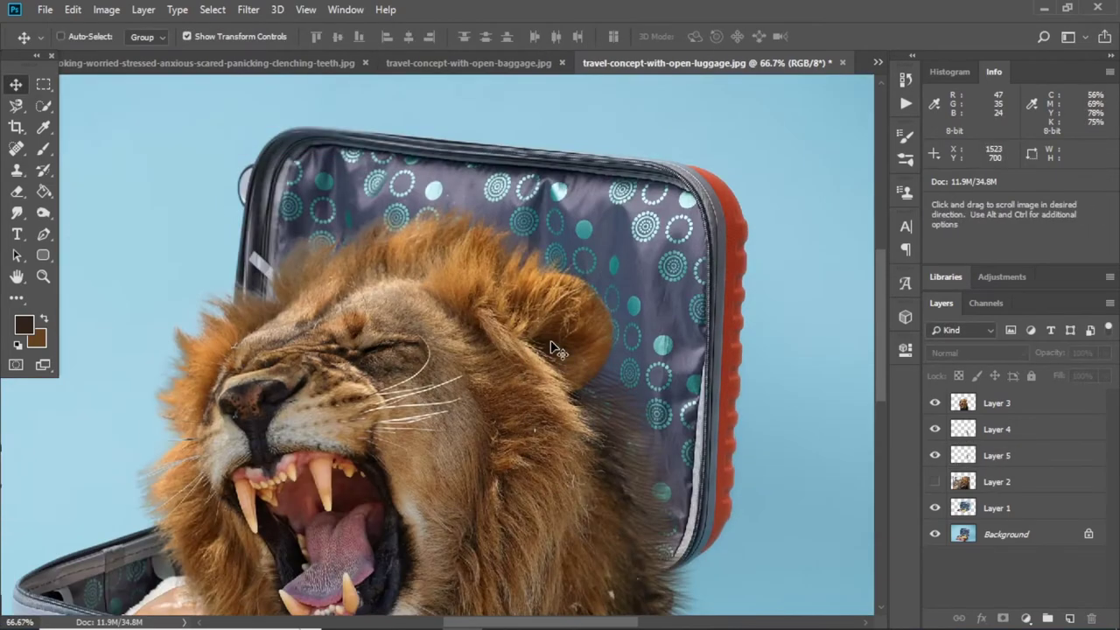
pyautogui.click(1070, 429)
pyautogui.hotkey('ctrl', 'shift', 'alt', 'n')
pyautogui.press('b')
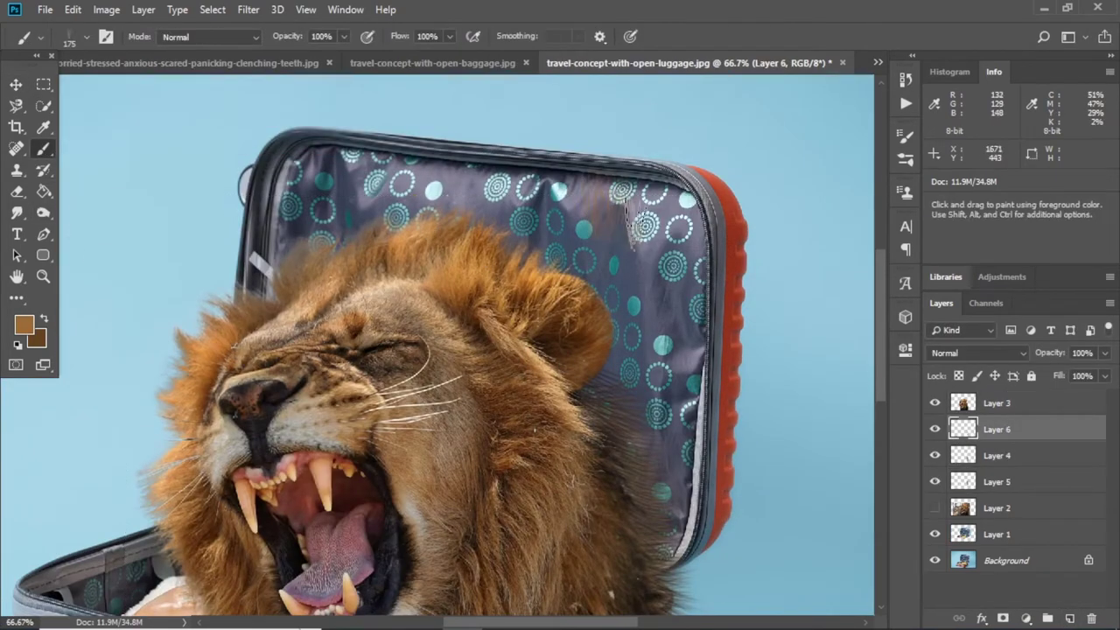
pyautogui.moveTo(612, 227); pyautogui.dragTo(665, 188)
pyautogui.moveTo(569, 253); pyautogui.dragTo(674, 201)
pyautogui.moveTo(543, 232); pyautogui.dragTo(682, 189)
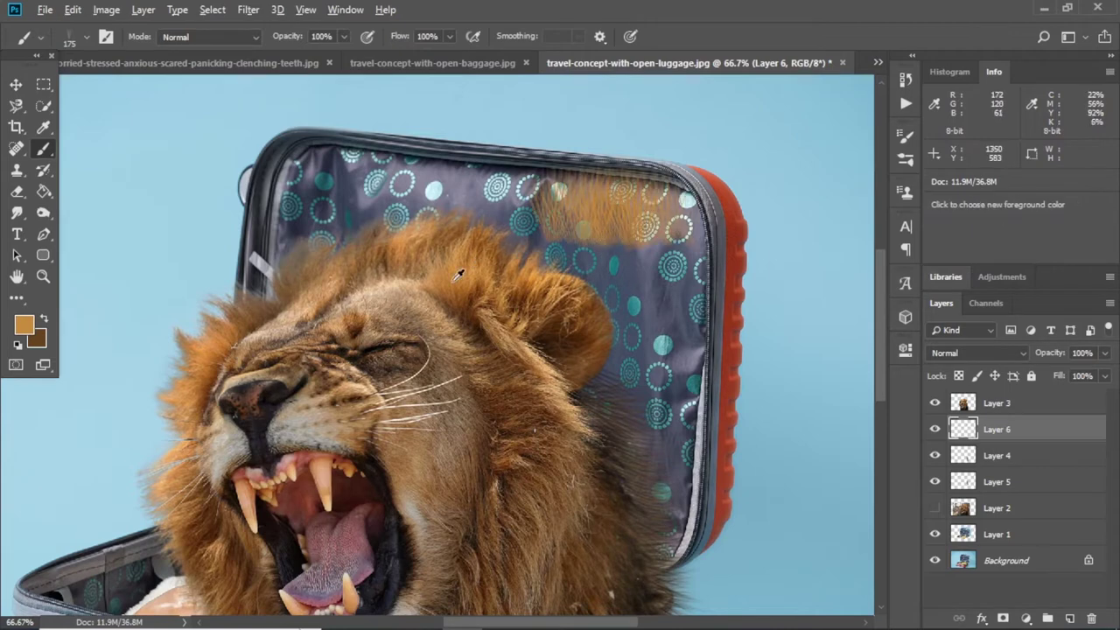
# Tilt and shift the tan hair patch onto the top of the mane
pyautogui.press('v')
pyautogui.moveTo(479, 174)
pyautogui.mouseDown()
pyautogui.moveTo(532, 229)
pyautogui.moveTo(534, 118)
pyautogui.mouseUp()
pyautogui.hotkey('ctrl', 'z')
pyautogui.hotkey('ctrl', 't')
pyautogui.moveTo(701, 144)
pyautogui.mouseDown()
pyautogui.moveTo(673, 107)
pyautogui.moveTo(536, 210)
pyautogui.moveTo(536, 234)
pyautogui.mouseUp()
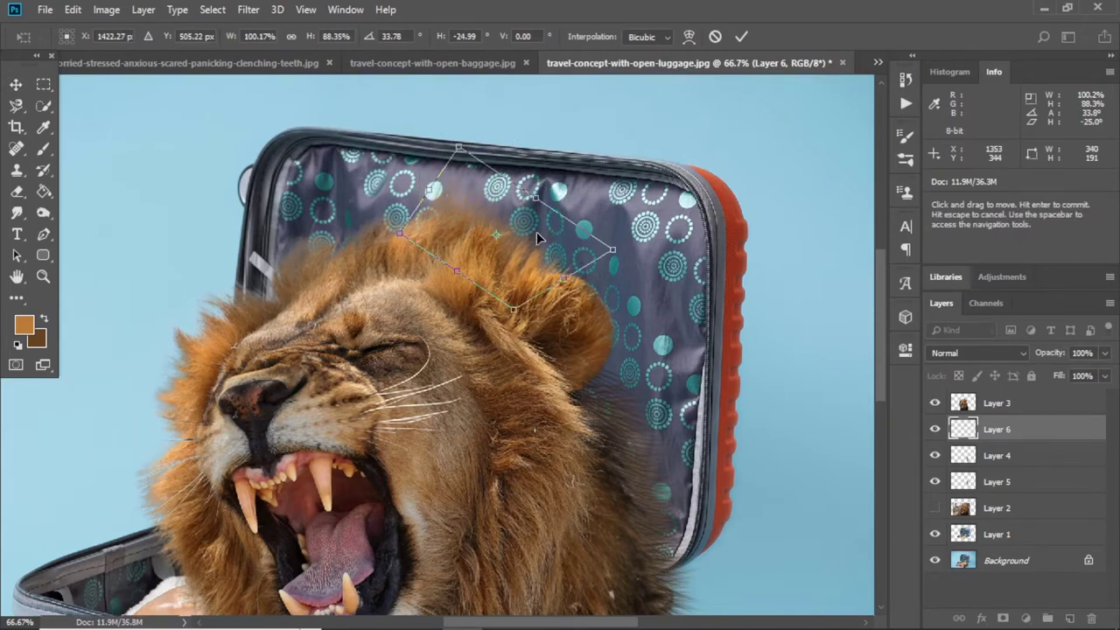
pyautogui.press('Return')
pyautogui.hotkey('ctrl', 't')
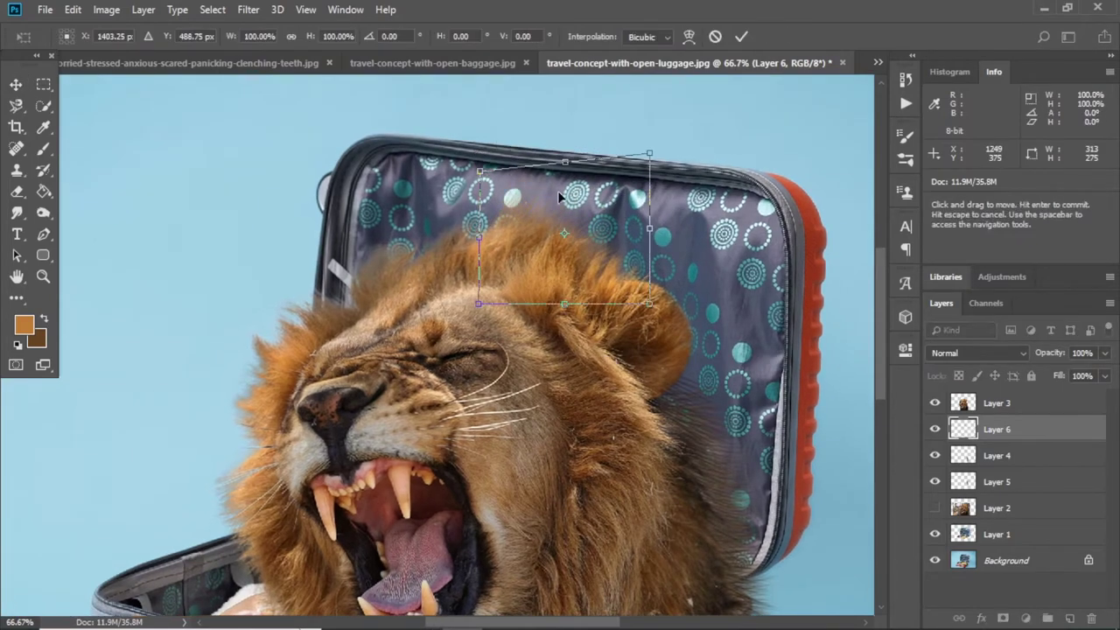
pyautogui.moveTo(560, 198); pyautogui.dragTo(577, 214)
pyautogui.press('Return')
pyautogui.scroll(-2, 748, 290)
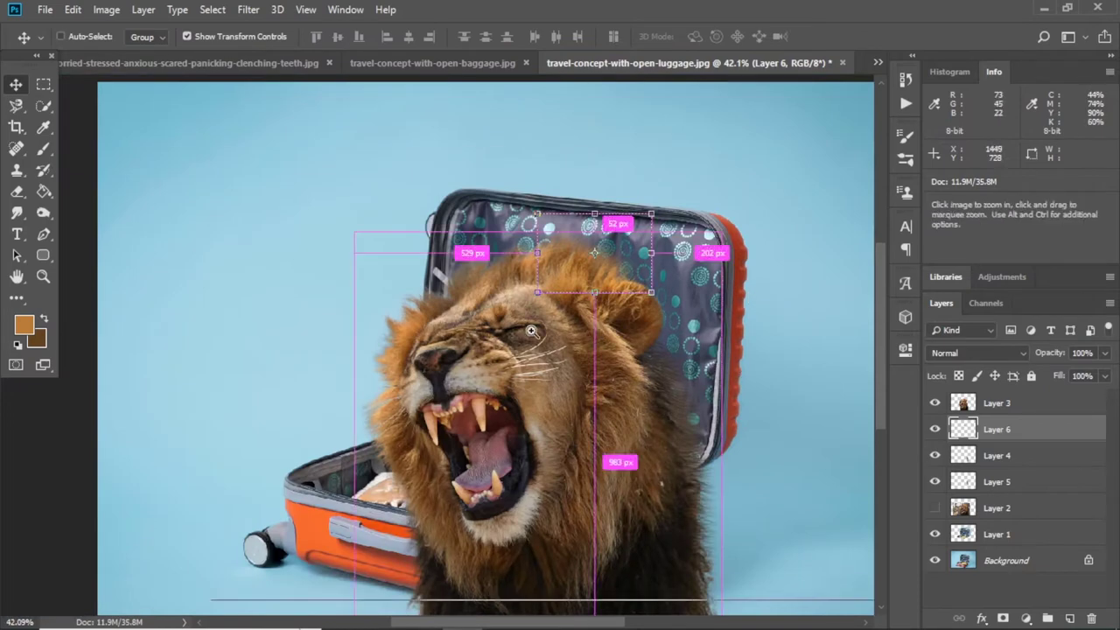
pyautogui.scroll(2, 532, 330)
# Add Layer 7 and paint tan fur strands at the upper left
pyautogui.click(1069, 619)
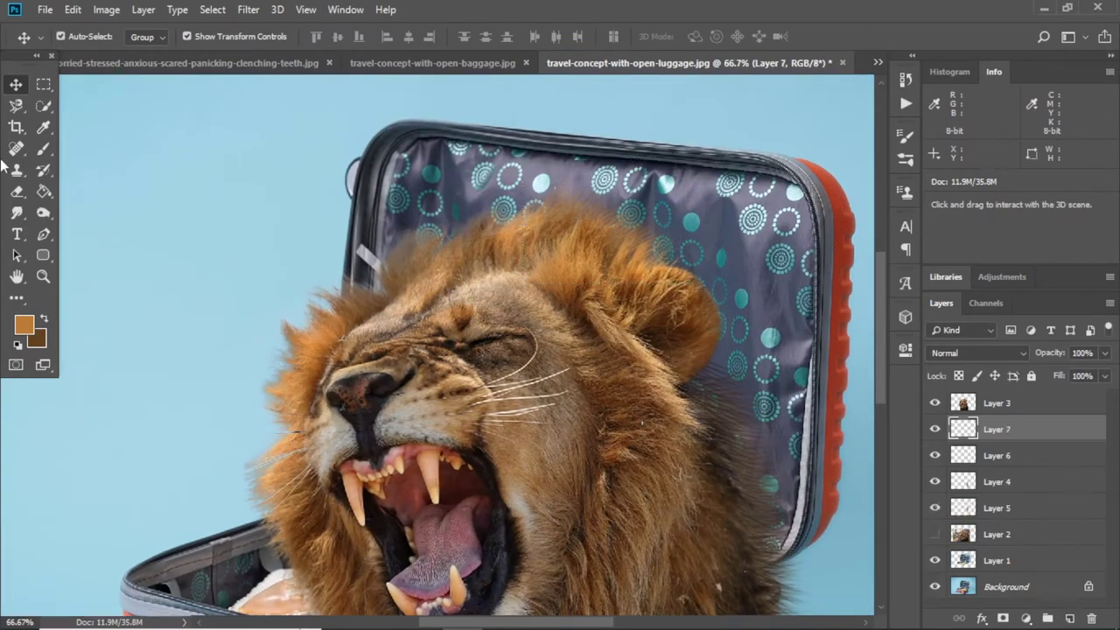
pyautogui.press('b')
pyautogui.moveTo(201, 223); pyautogui.dragTo(253, 232)
pyautogui.moveTo(131, 236)
pyautogui.mouseDown()
pyautogui.moveTo(298, 219)
pyautogui.moveTo(183, 224)
pyautogui.moveTo(482, 237)
pyautogui.mouseUp()
# Move the new fur patch onto the lion's head and tilt it into place on the mane
pyautogui.click(17, 84)
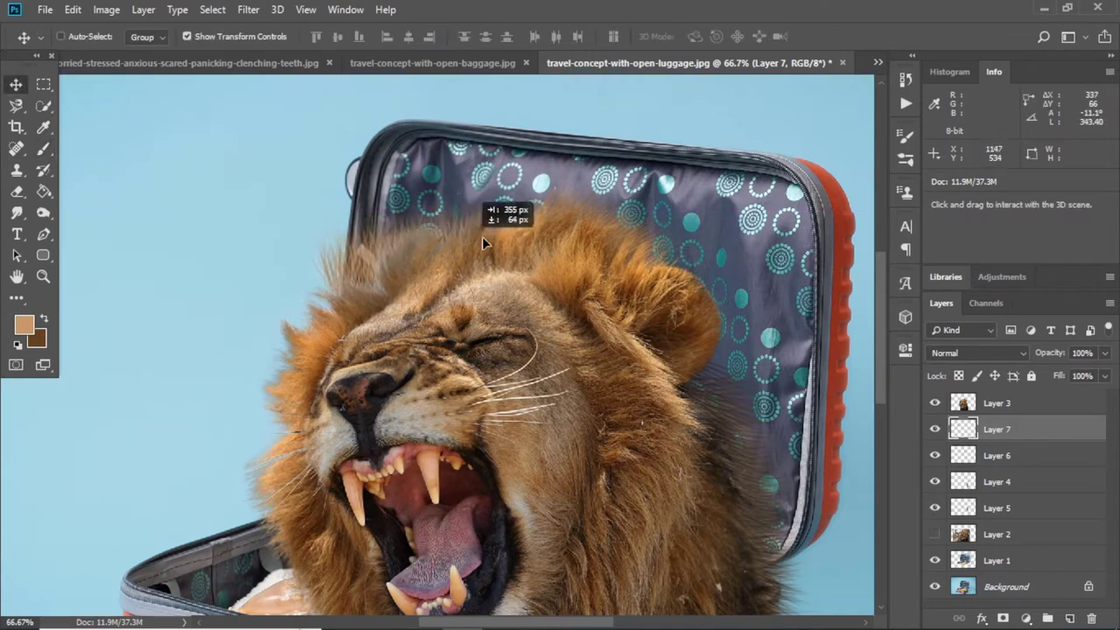
pyautogui.hotkey('ctrl', 't')
pyautogui.moveTo(560, 297)
pyautogui.mouseDown()
pyautogui.moveTo(545, 307)
pyautogui.moveTo(560, 289)
pyautogui.mouseUp()
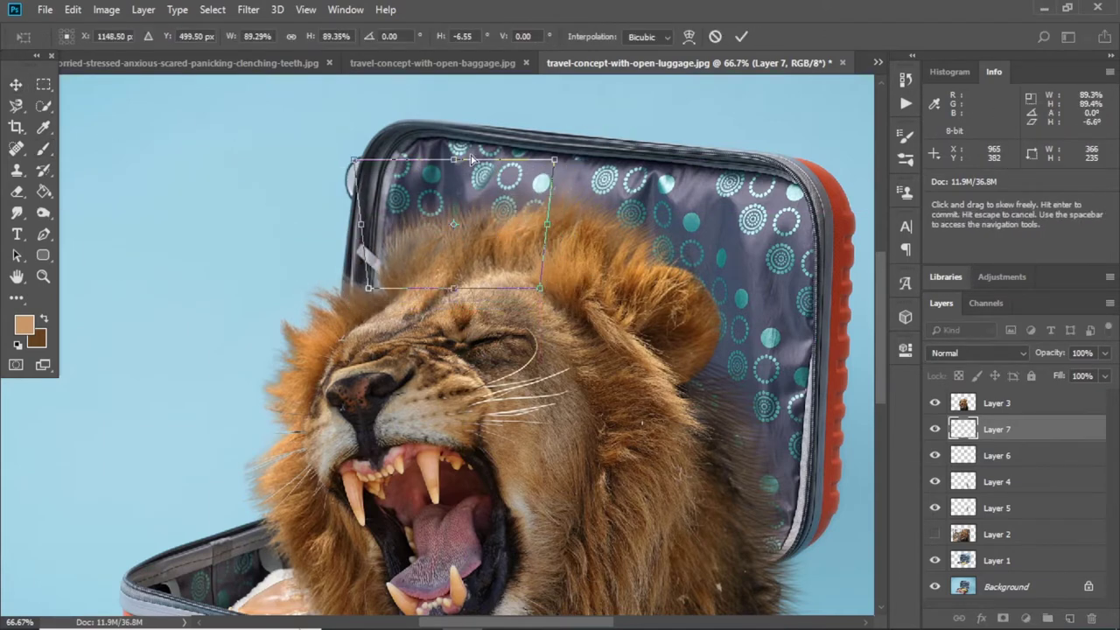
pyautogui.moveTo(488, 228); pyautogui.dragTo(504, 215)
pyautogui.press('Return')
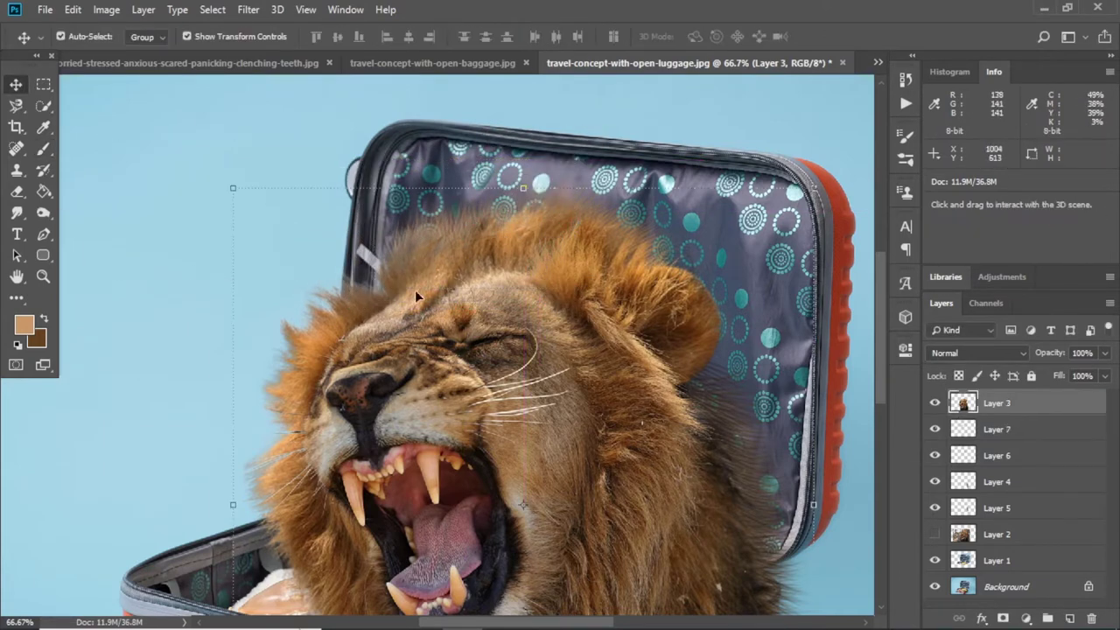
# Bring the lion's face into view and start Layer 8 above the top fur layer
pyautogui.moveTo(415, 290); pyautogui.dragTo(467, 184)
pyautogui.click(1048, 618)
pyautogui.click(43, 151)
# Paint light tan hair strands left of the lion with a hair brush sampled from the mane
pyautogui.click(42, 151)
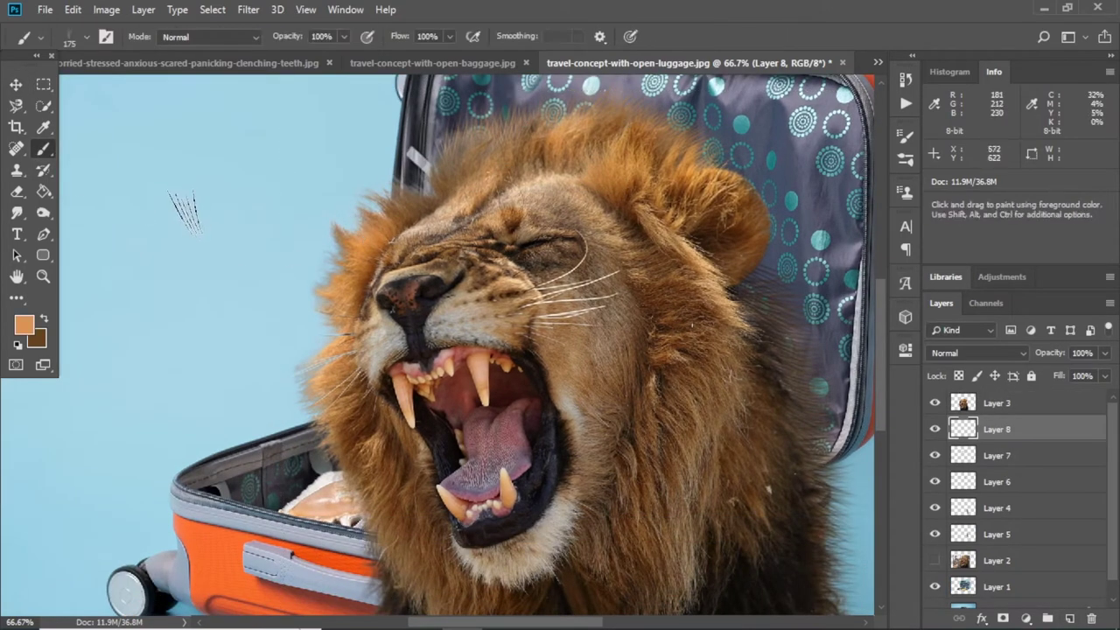
pyautogui.rightClick(175, 200)
pyautogui.press('Escape')
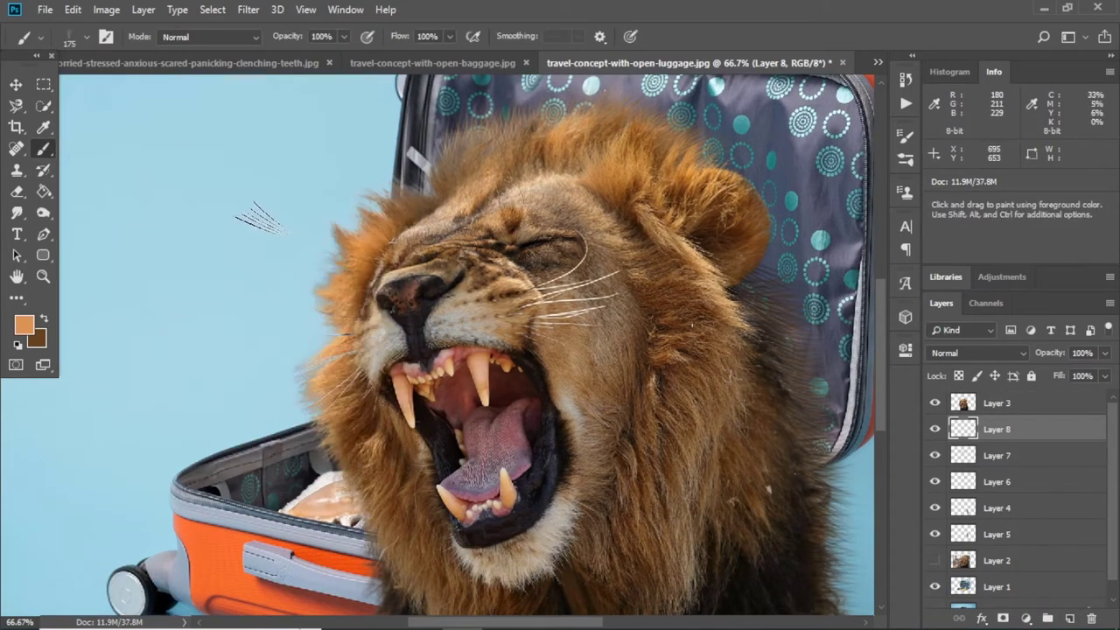
pyautogui.rightClick(258, 208)
pyautogui.press('Escape')
pyautogui.keyDown('alt'); pyautogui.click(354, 247); pyautogui.keyUp('alt')
pyautogui.moveTo(187, 263); pyautogui.dragTo(254, 188)
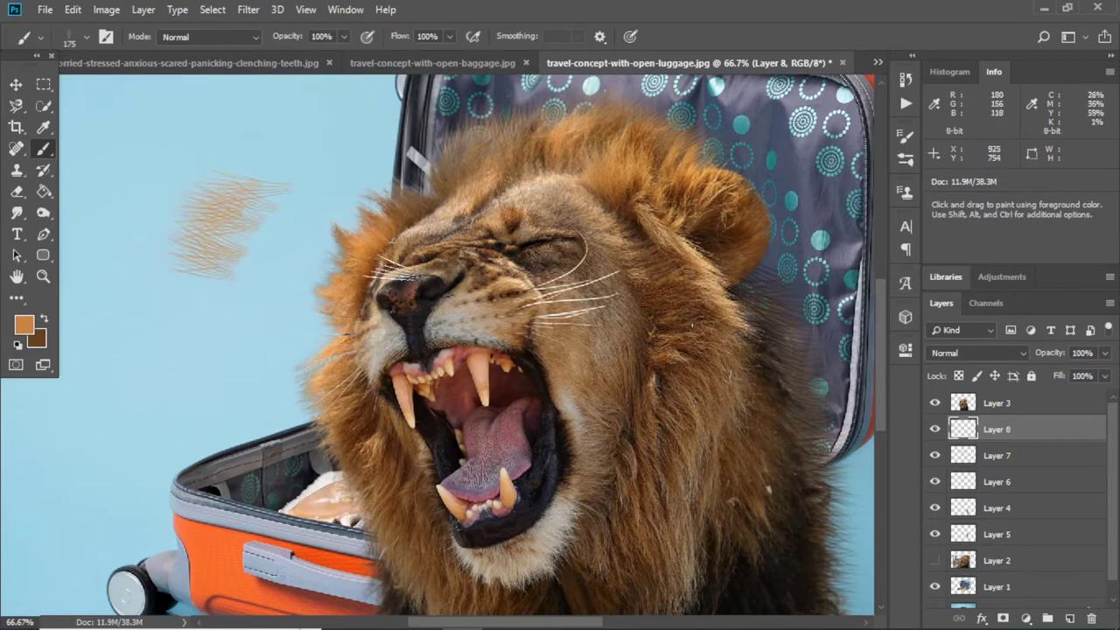
pyautogui.moveTo(227, 231); pyautogui.dragTo(307, 197)
pyautogui.moveTo(202, 263); pyautogui.dragTo(276, 175)
pyautogui.moveTo(193, 189)
pyautogui.mouseDown()
pyautogui.moveTo(288, 145)
pyautogui.moveTo(388, 199)
pyautogui.mouseUp()
# Move, rotate and skew the painted strands onto the lion's cheek and mane
pyautogui.hotkey('ctrl', 't')
pyautogui.moveTo(457, 200); pyautogui.dragTo(447, 234)
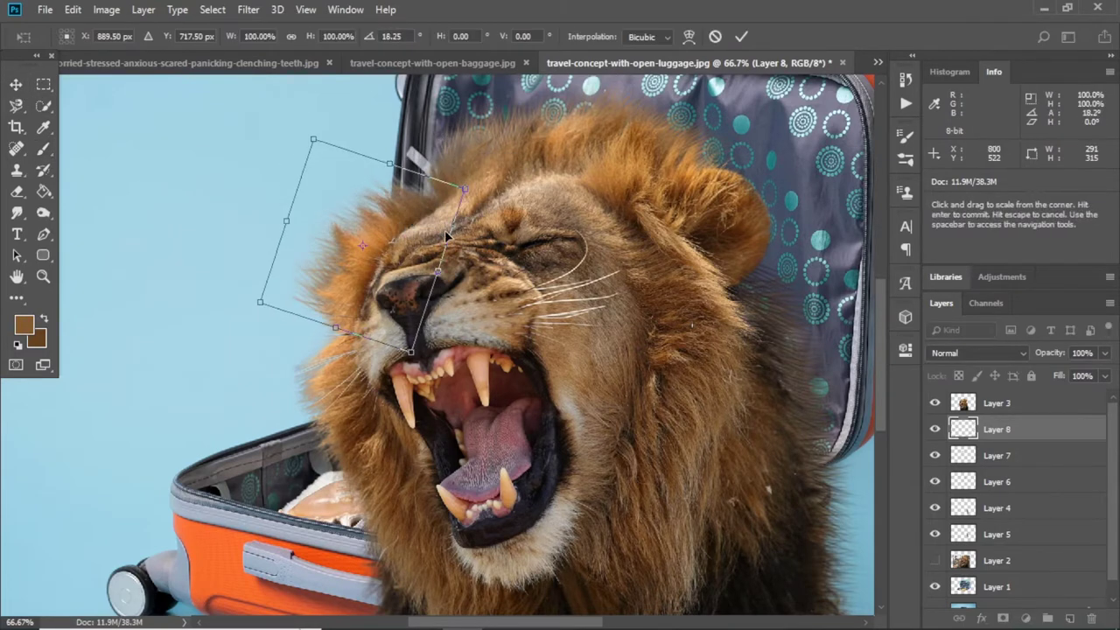
pyautogui.moveTo(468, 188); pyautogui.dragTo(480, 217)
pyautogui.moveTo(390, 247)
pyautogui.mouseDown()
pyautogui.moveTo(380, 233)
pyautogui.moveTo(353, 273)
pyautogui.mouseUp()
pyautogui.press('Return')
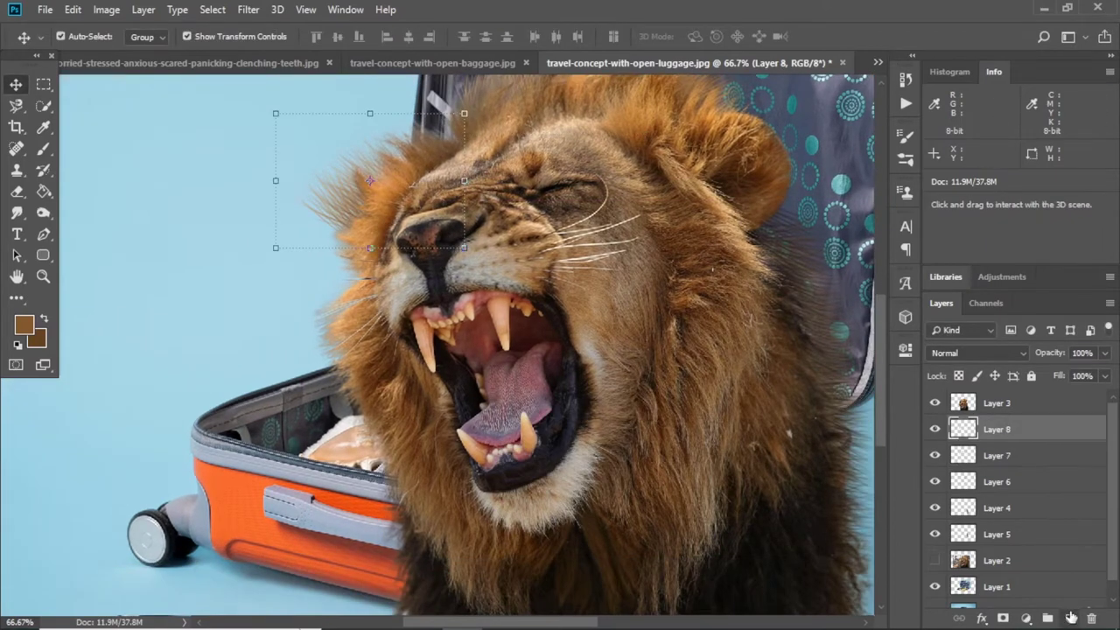
# Paint a tan hair dab on a new layer and move it onto the mane
pyautogui.click(1072, 618)
pyautogui.press('b')
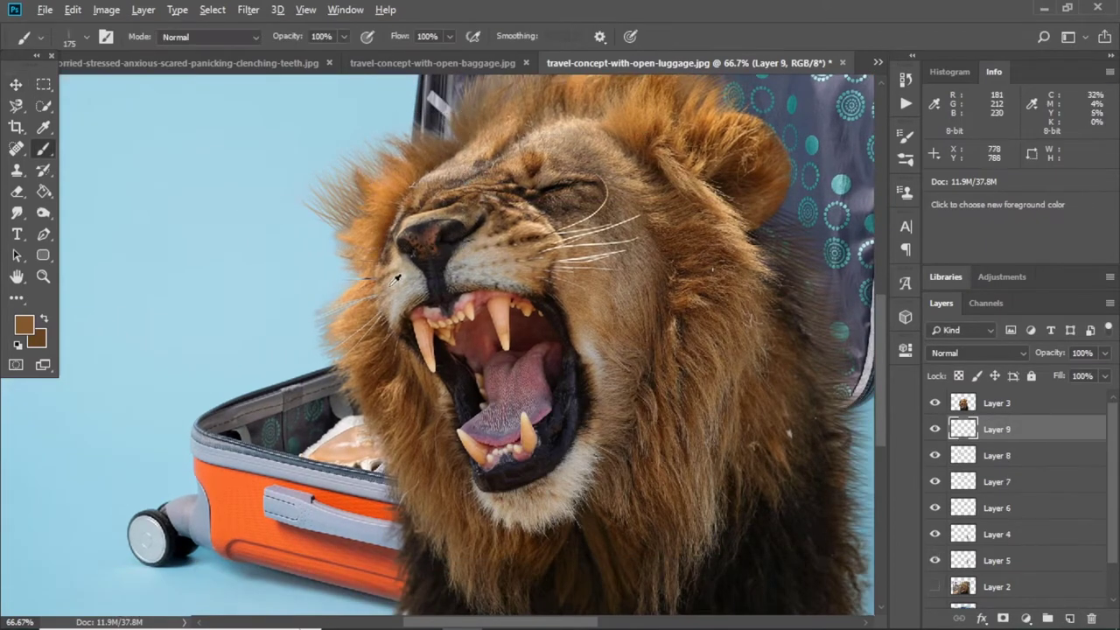
pyautogui.keyDown('alt'); pyautogui.click(359, 242); pyautogui.keyUp('alt')
pyautogui.click(151, 287)
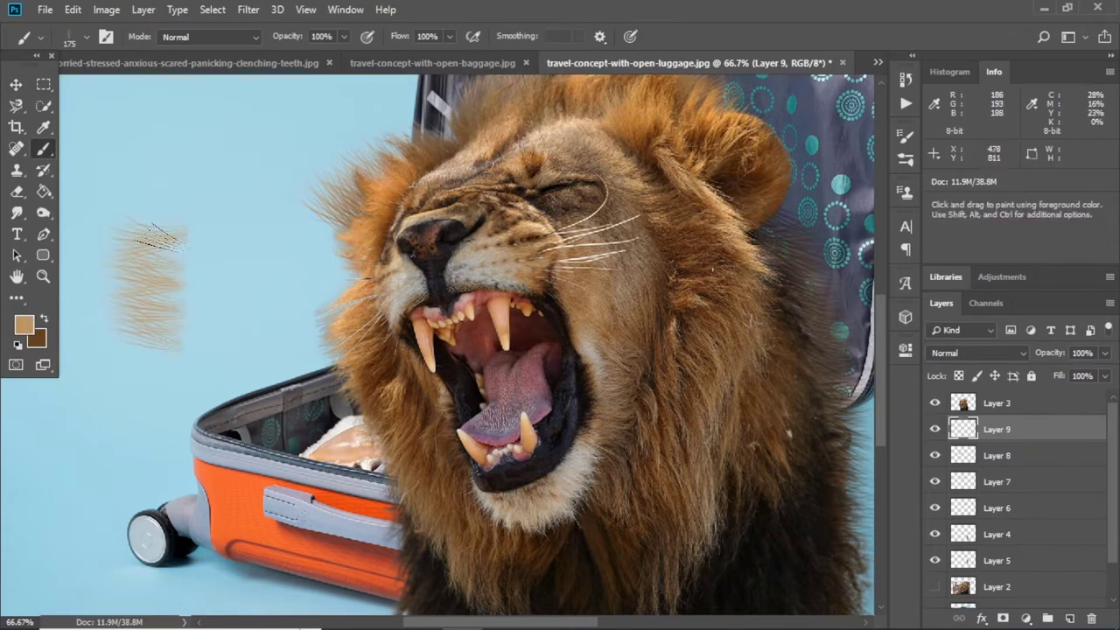
pyautogui.hotkey('ctrl', 't')
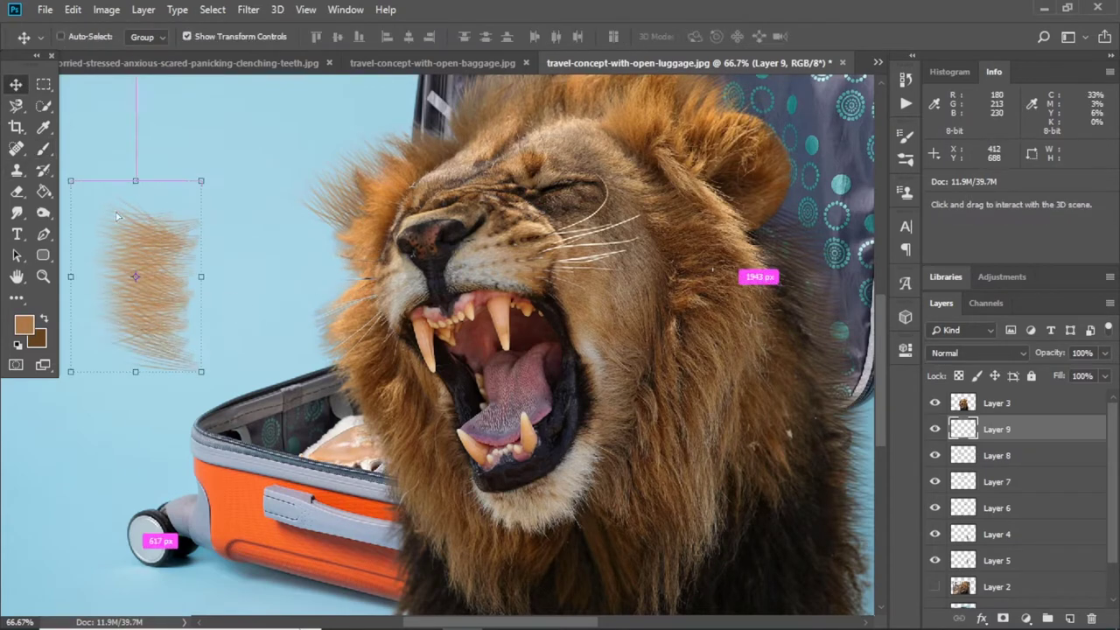
pyautogui.moveTo(197, 227); pyautogui.dragTo(423, 198)
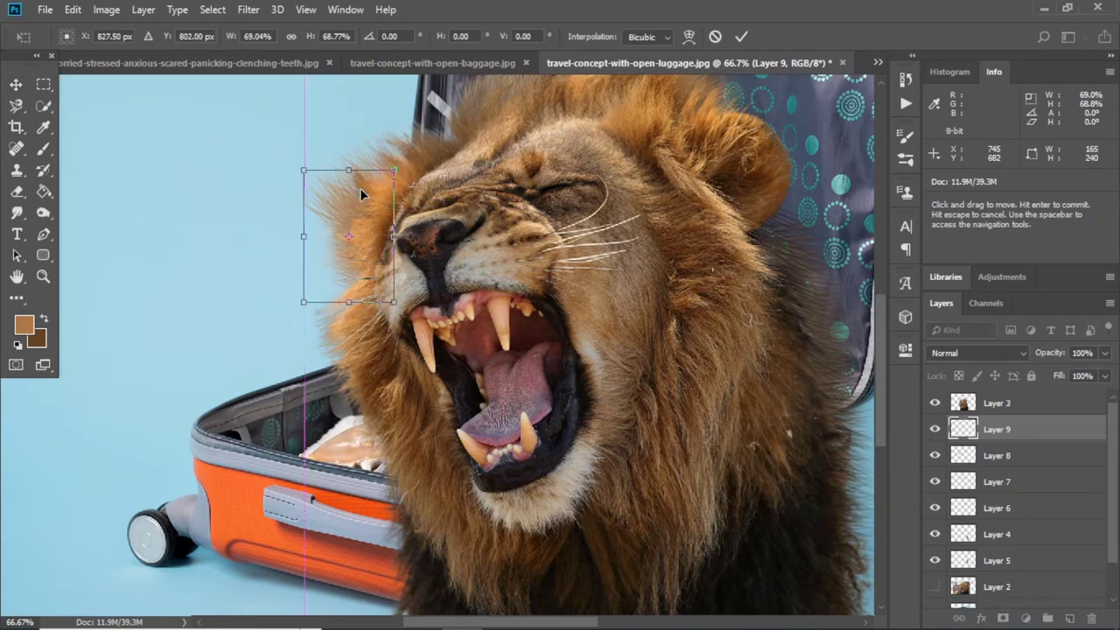
pyautogui.press('Return')
# Paint a patch of light tan and dark brown hair strokes on another new layer
pyautogui.click(367, 197)
pyautogui.keyDown('ctrl'); pyautogui.click(1069, 618); pyautogui.keyUp('ctrl')
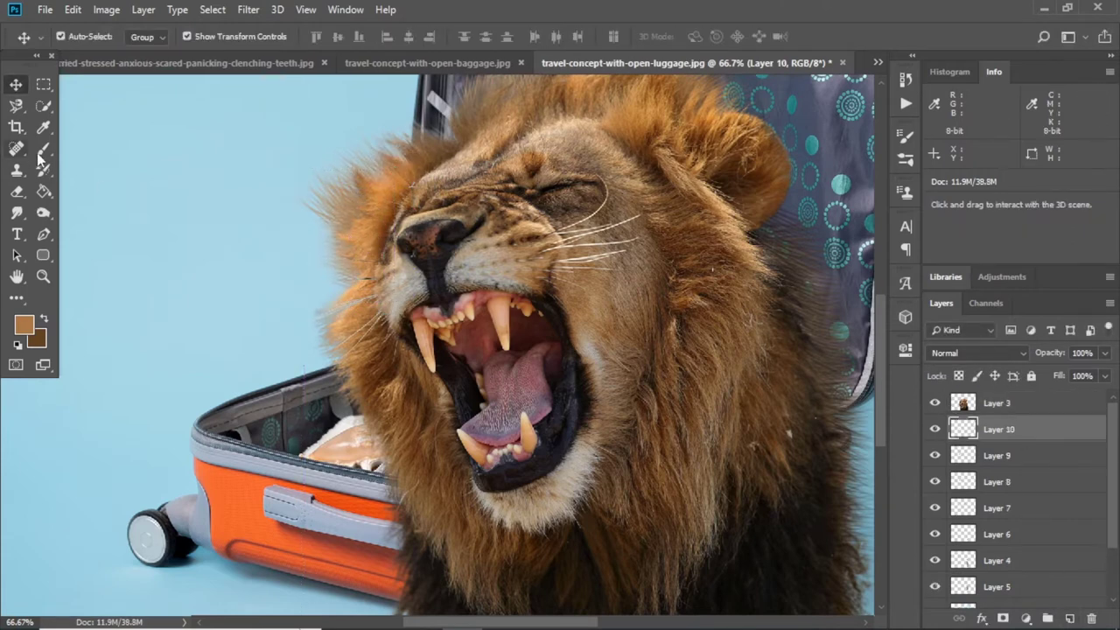
pyautogui.click(44, 149)
pyautogui.keyDown('alt'); pyautogui.click(348, 319); pyautogui.keyUp('alt')
pyautogui.moveTo(149, 346)
pyautogui.mouseDown()
pyautogui.moveTo(246, 171)
pyautogui.moveTo(140, 350)
pyautogui.mouseUp()
pyautogui.keyDown('alt'); pyautogui.click(385, 330); pyautogui.keyUp('alt')
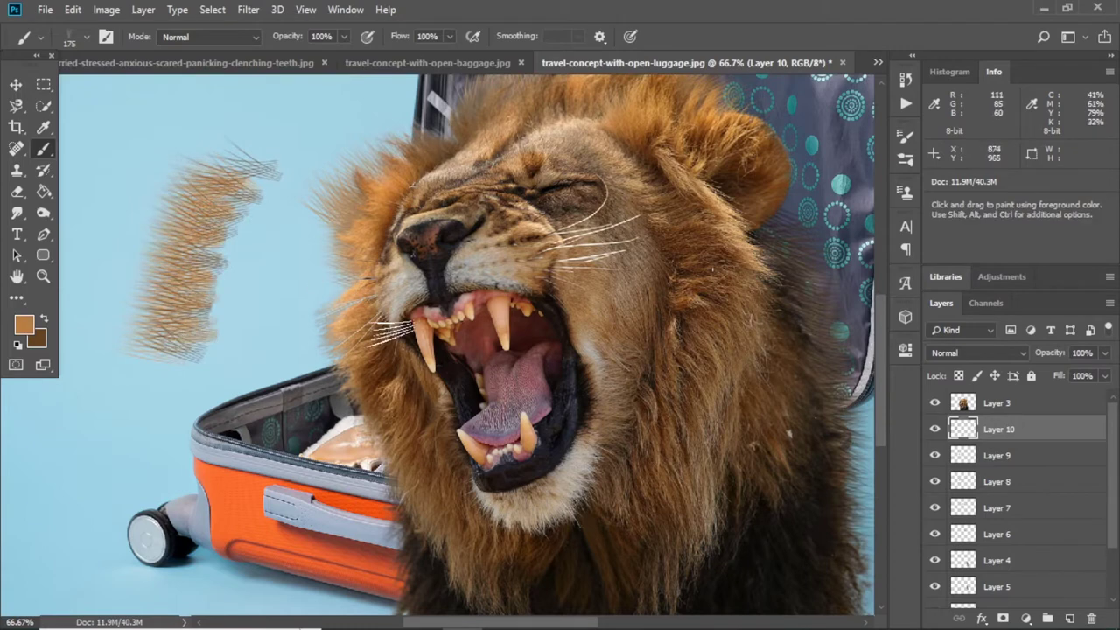
pyautogui.keyDown('alt'); pyautogui.click(175, 162); pyautogui.keyUp('alt')
pyautogui.moveTo(175, 167); pyautogui.dragTo(166, 298)
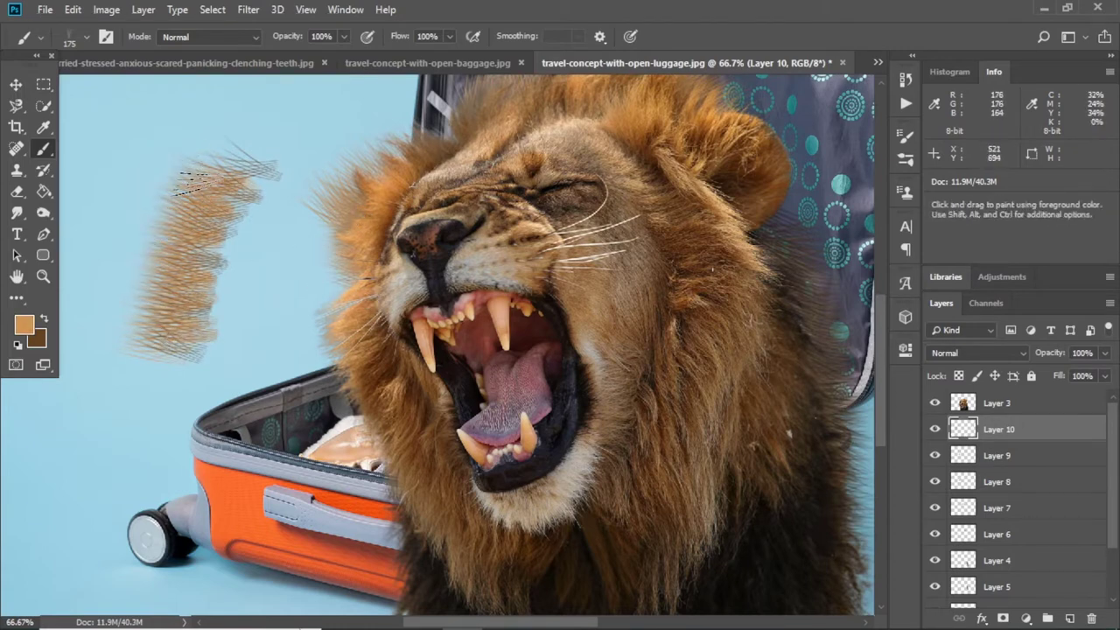
# Tilt the hair patch about -37.7° into the mane beside the lion's jaw
pyautogui.press('v')
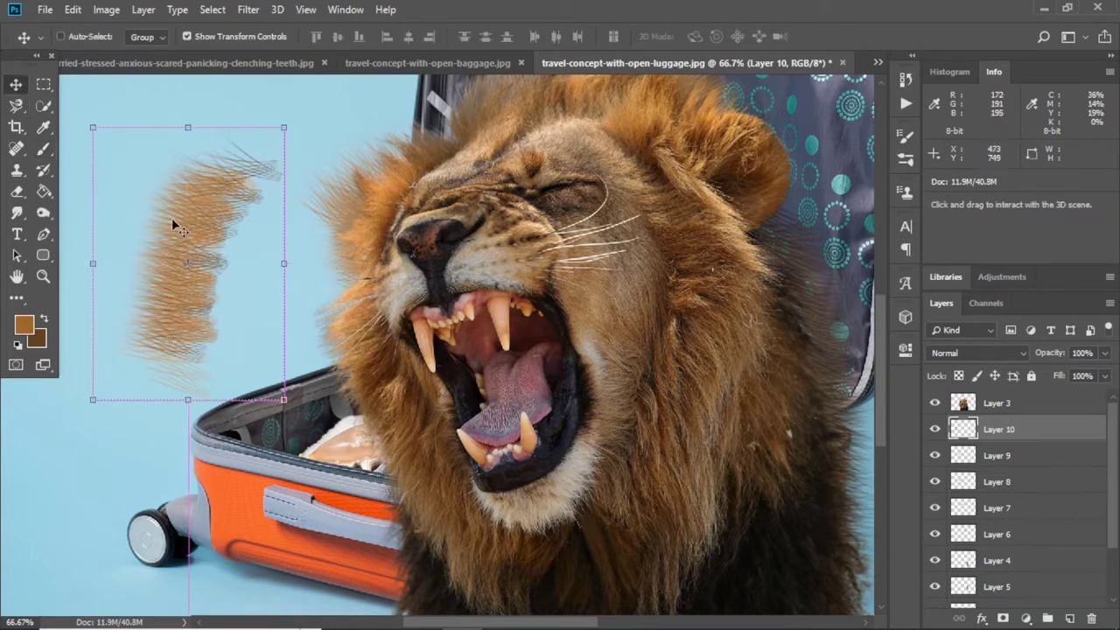
pyautogui.moveTo(172, 218); pyautogui.dragTo(286, 132)
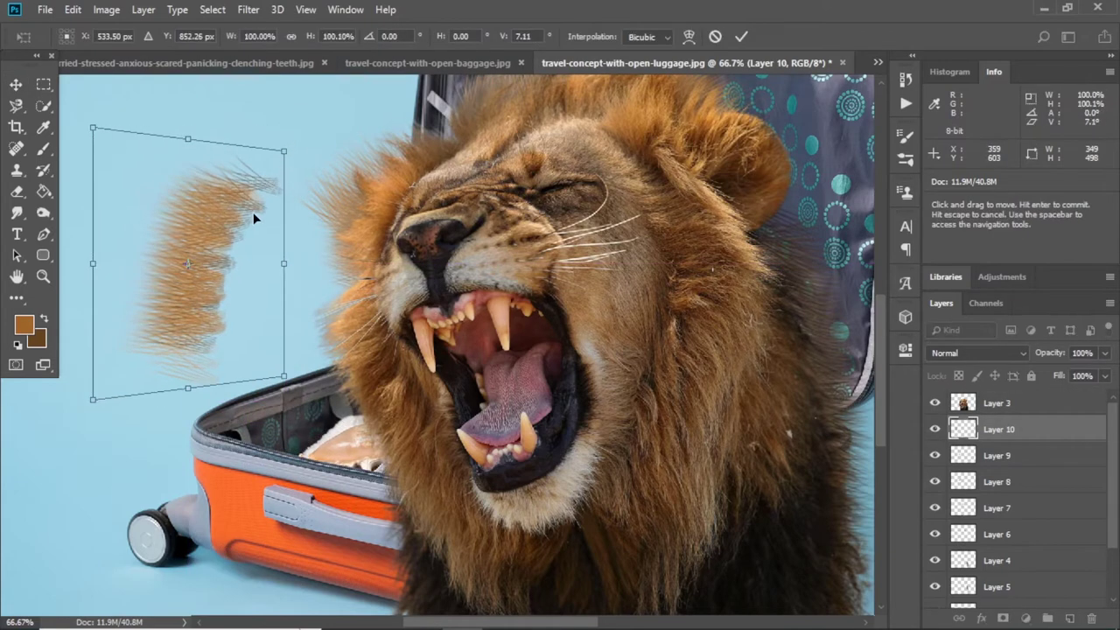
pyautogui.moveTo(253, 212)
pyautogui.mouseDown()
pyautogui.moveTo(412, 149)
pyautogui.moveTo(348, 314)
pyautogui.mouseUp()
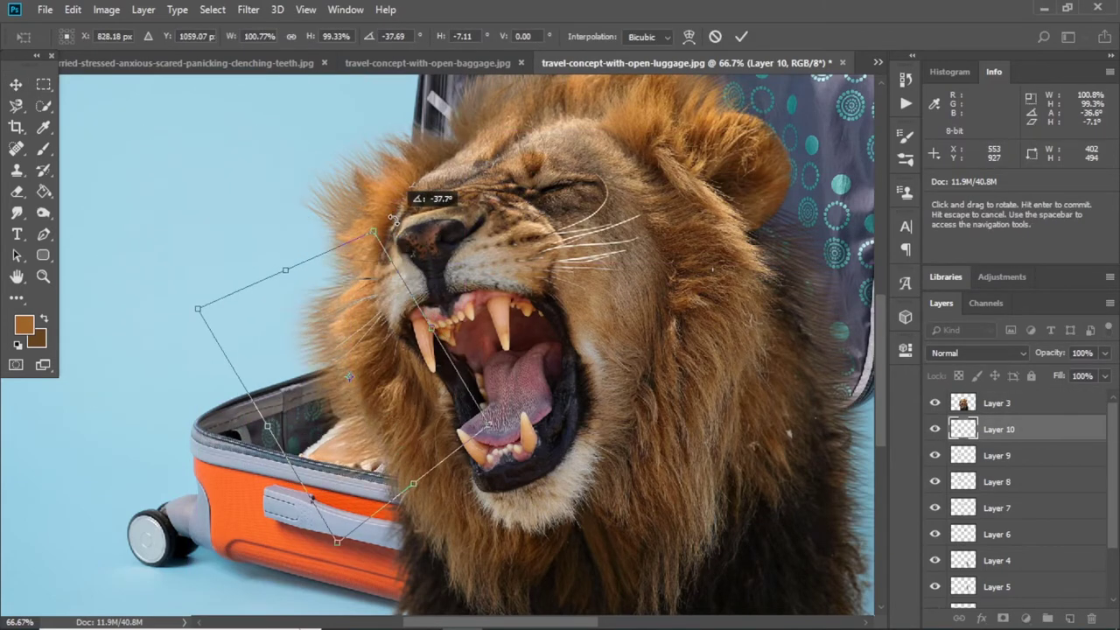
pyautogui.press('Return')
# Softly erase Layer 3's mane edges over the suitcase lining with a 19% flow eraser
pyautogui.click(342, 326)
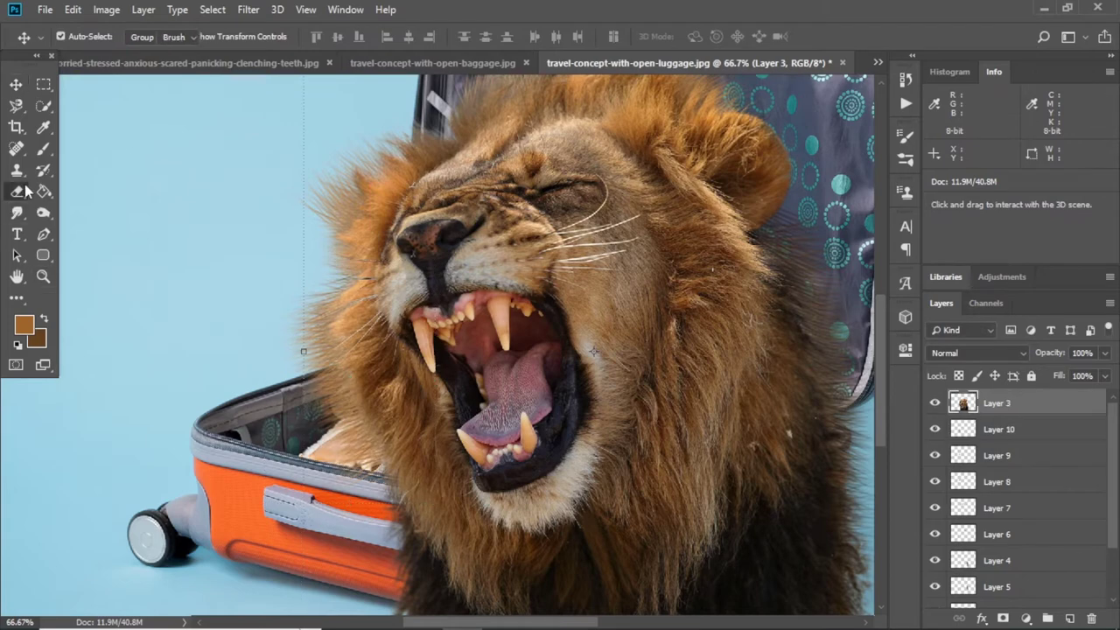
pyautogui.press('e')
pyautogui.moveTo(342, 415); pyautogui.dragTo(329, 391)
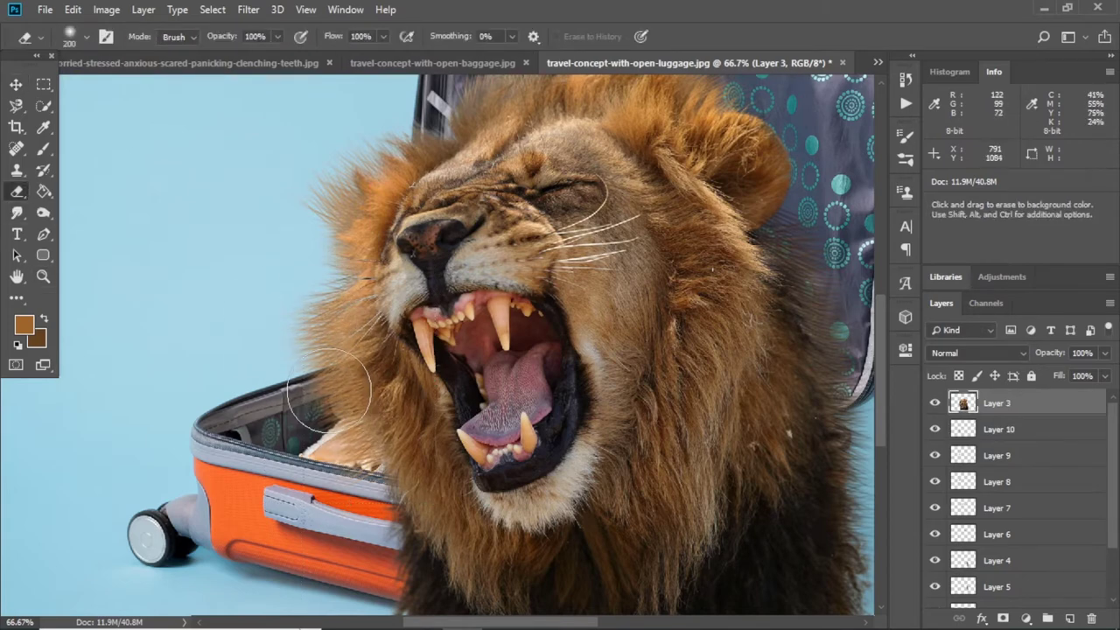
pyautogui.scroll(2, 349, 282)
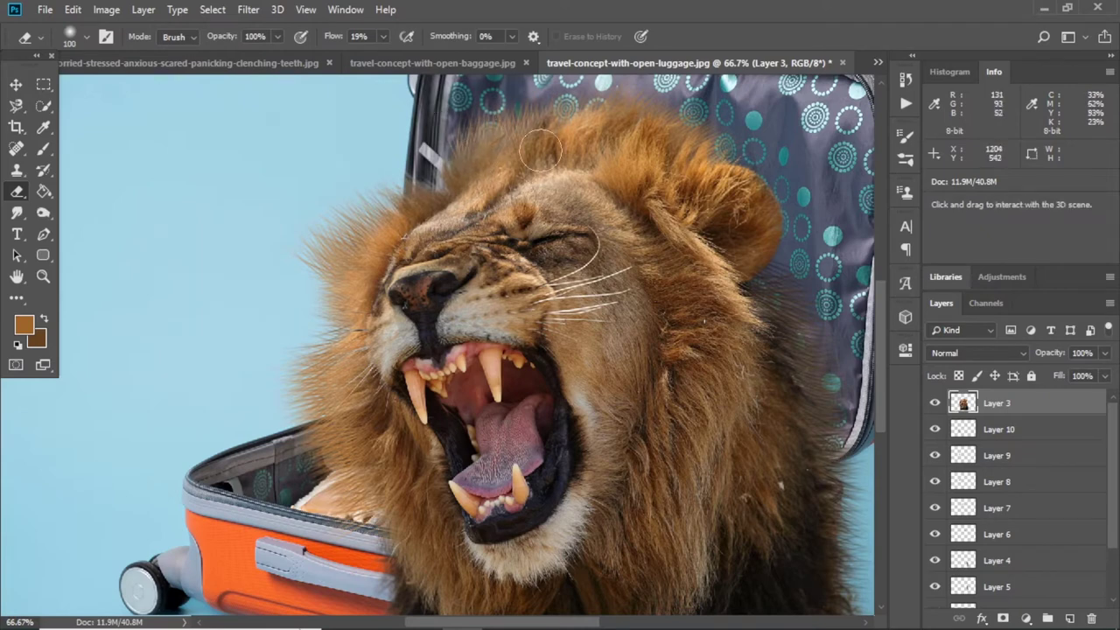
pyautogui.keyDown('alt'); pyautogui.click(674, 162); pyautogui.keyUp('alt')
pyautogui.press('Return')
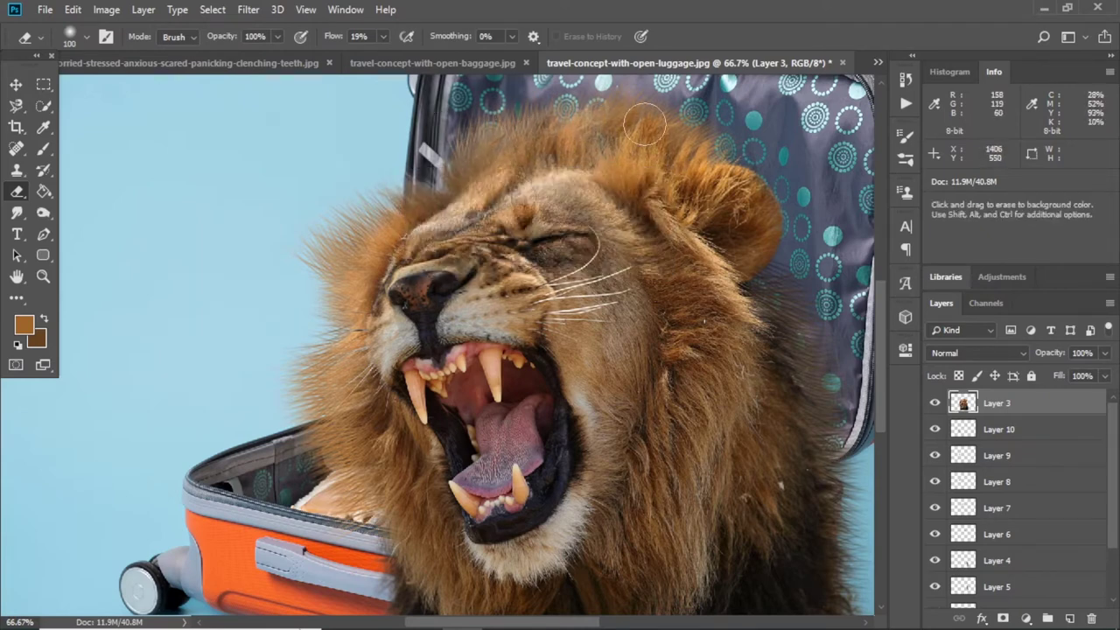
pyautogui.scroll(-3, 736, 273)
pyautogui.hscroll(3, 735, 272)
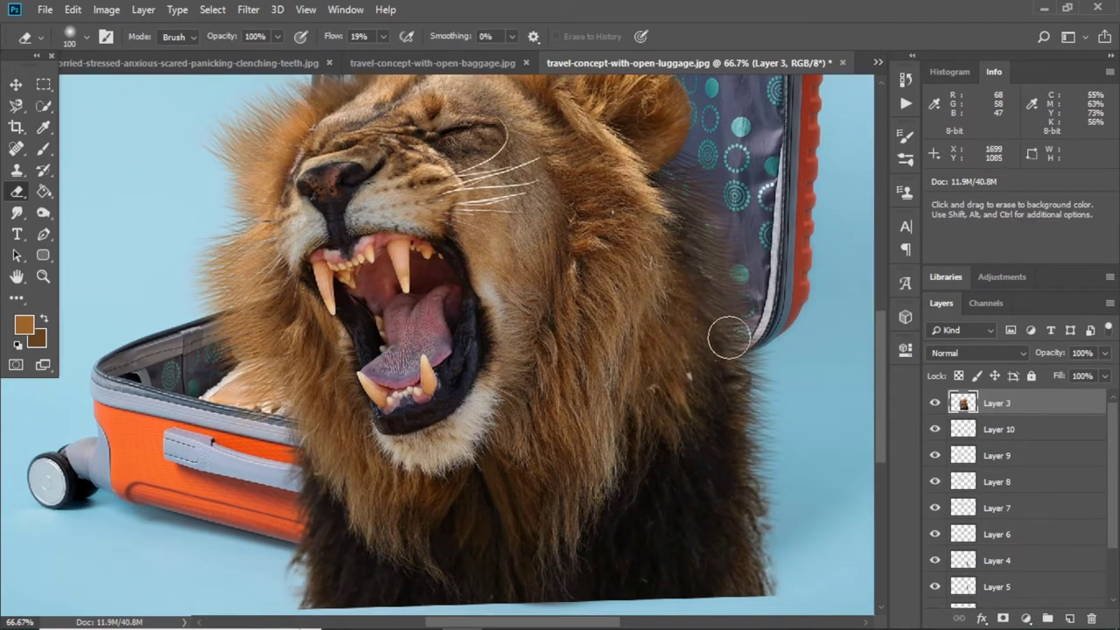
pyautogui.scroll(-2, 738, 370)
# Group the lion and fur layers into Group 1
pyautogui.press('v')
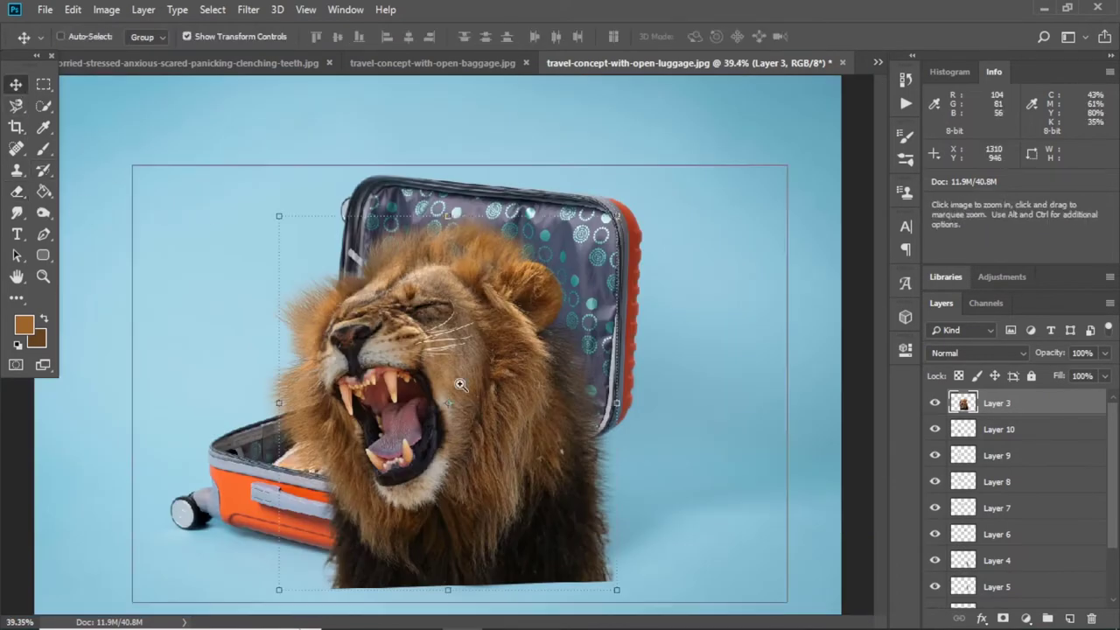
pyautogui.scroll(1, 652, 378)
pyautogui.scroll(-3, 1001, 490)
pyautogui.keyDown('shift'); pyautogui.click(1000, 518); pyautogui.keyUp('shift')
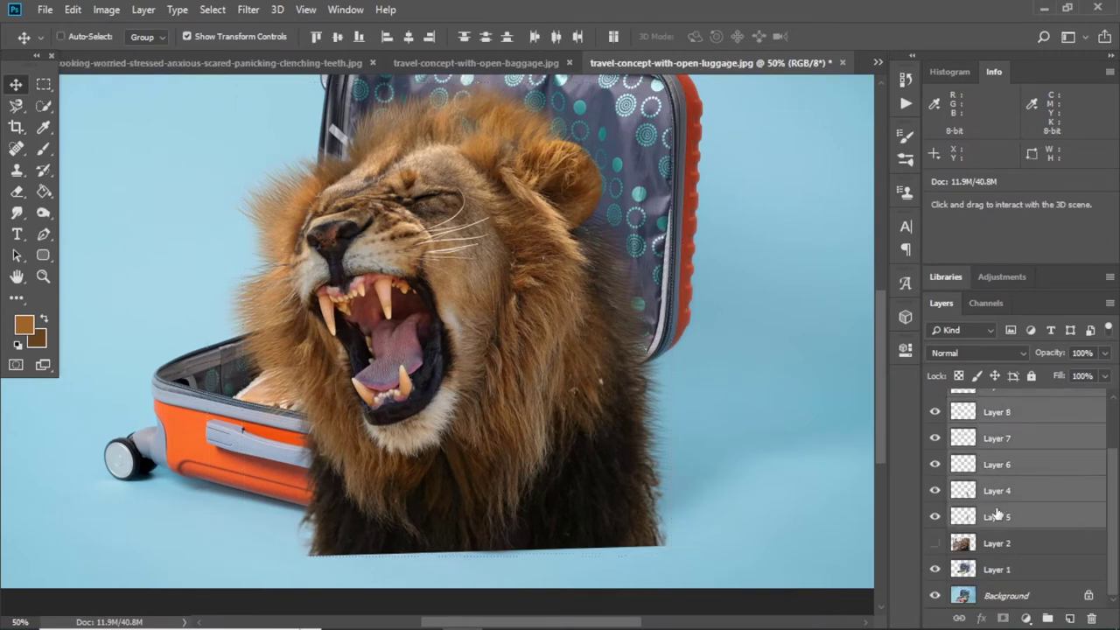
pyautogui.hotkey('ctrl', 'g')
# Add a Reveal All mask to the group and paint black over the lower mane behind the suitcase front
pyautogui.keyDown('ctrl'); pyautogui.click(964, 449); pyautogui.keyUp('ctrl')
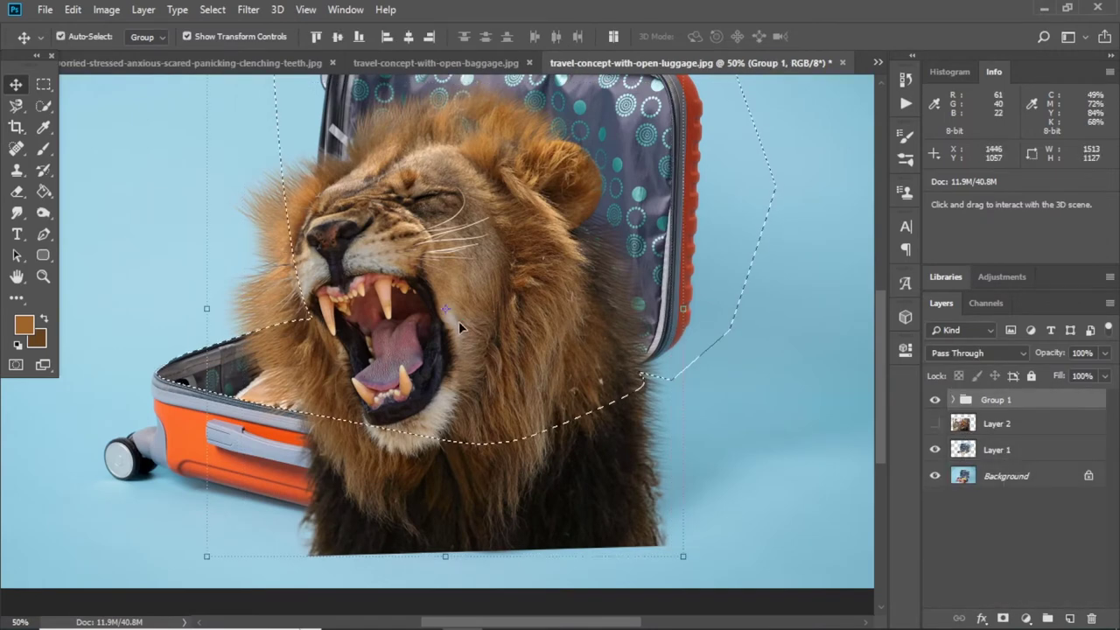
pyautogui.click(143, 9)
pyautogui.moveTo(202, 270)
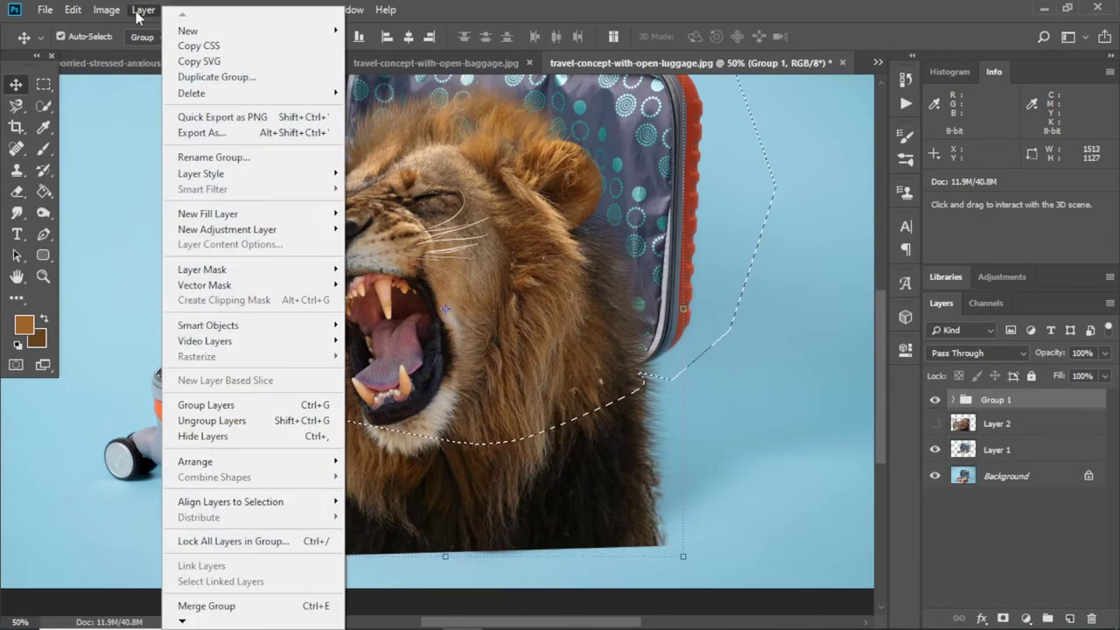
pyautogui.click(376, 268)
pyautogui.press('b')
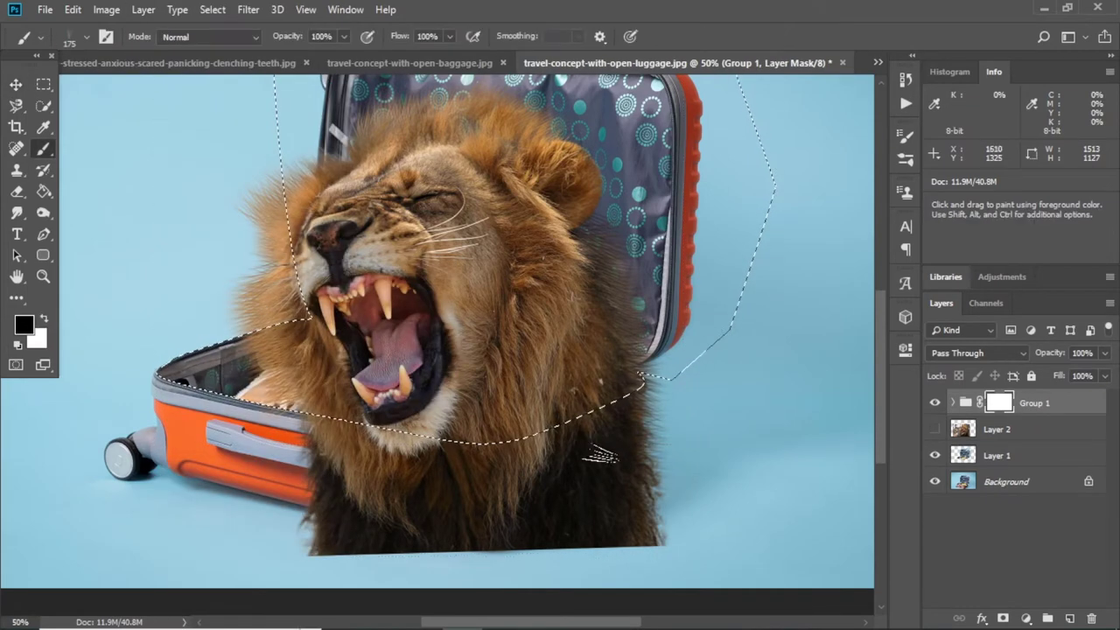
pyautogui.rightClick(603, 457)
pyautogui.press('Escape')
pyautogui.moveTo(645, 462); pyautogui.dragTo(633, 540)
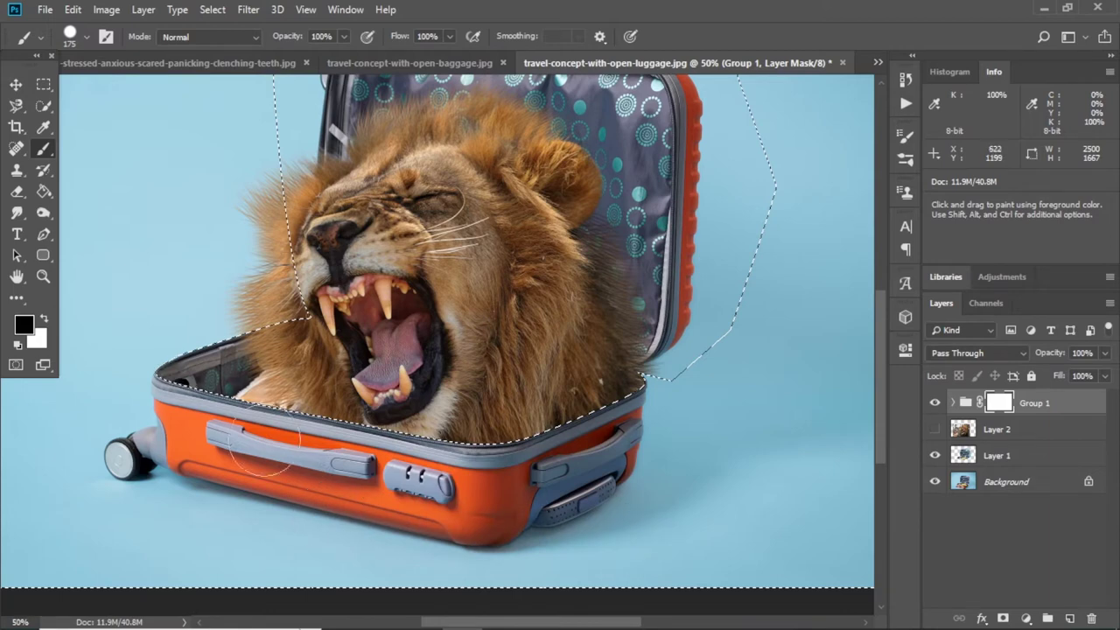
pyautogui.hotkey('ctrl', '+')
pyautogui.press('v')
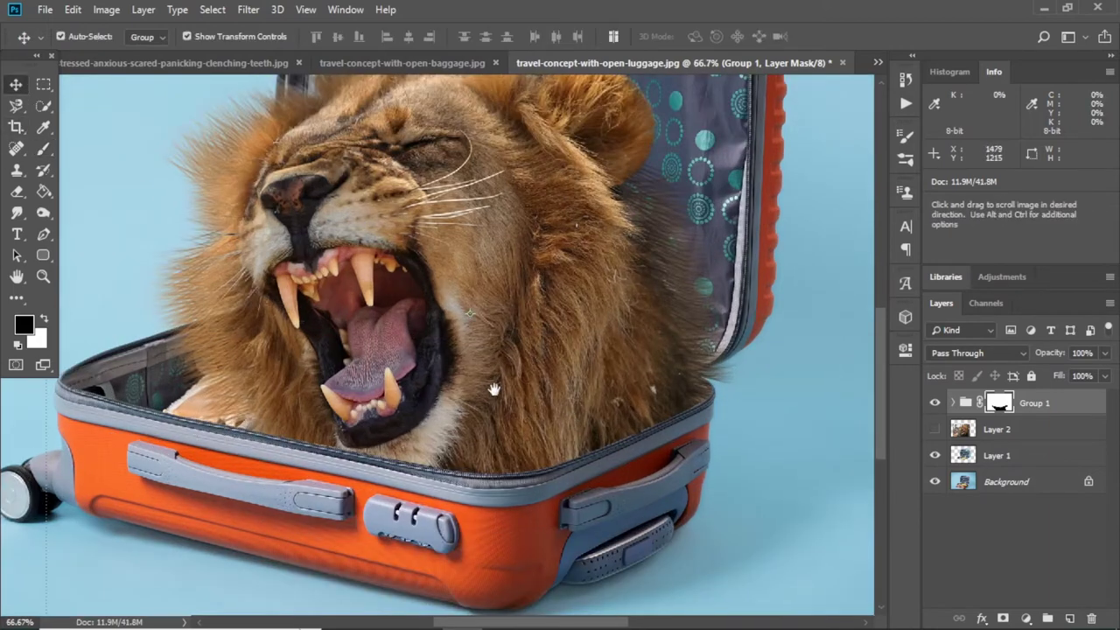
pyautogui.click(955, 404)
# Copy a rectangle of jaw fur, shifted down over the suitcase rim, to new Layer 11
pyautogui.click(1007, 429)
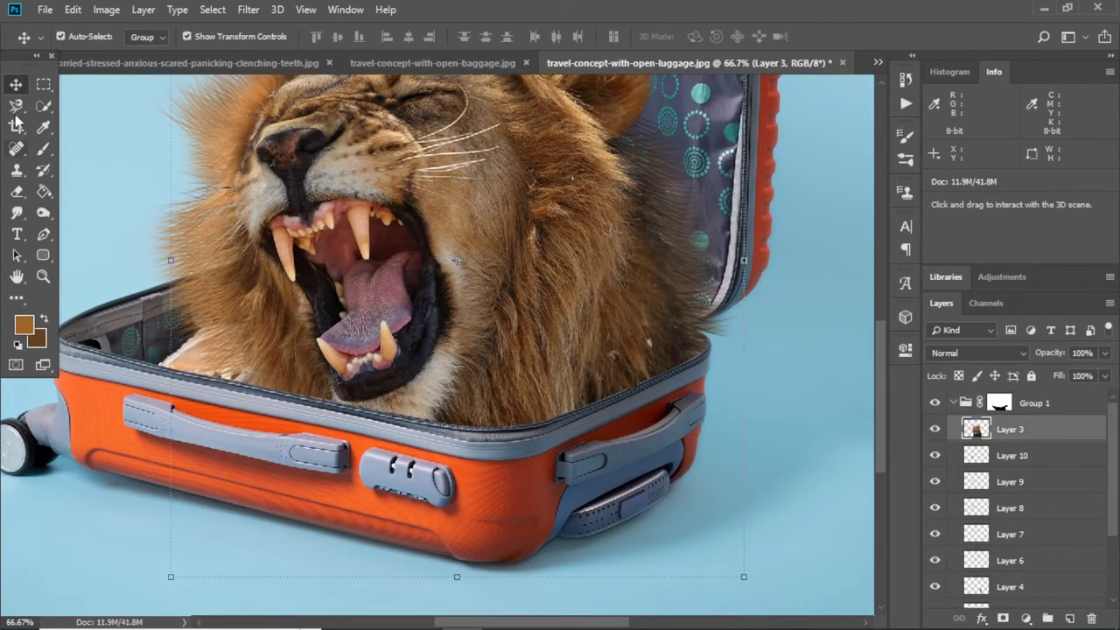
pyautogui.press('m')
pyautogui.moveTo(312, 368)
pyautogui.mouseDown()
pyautogui.moveTo(451, 464)
pyautogui.moveTo(308, 325)
pyautogui.mouseUp()
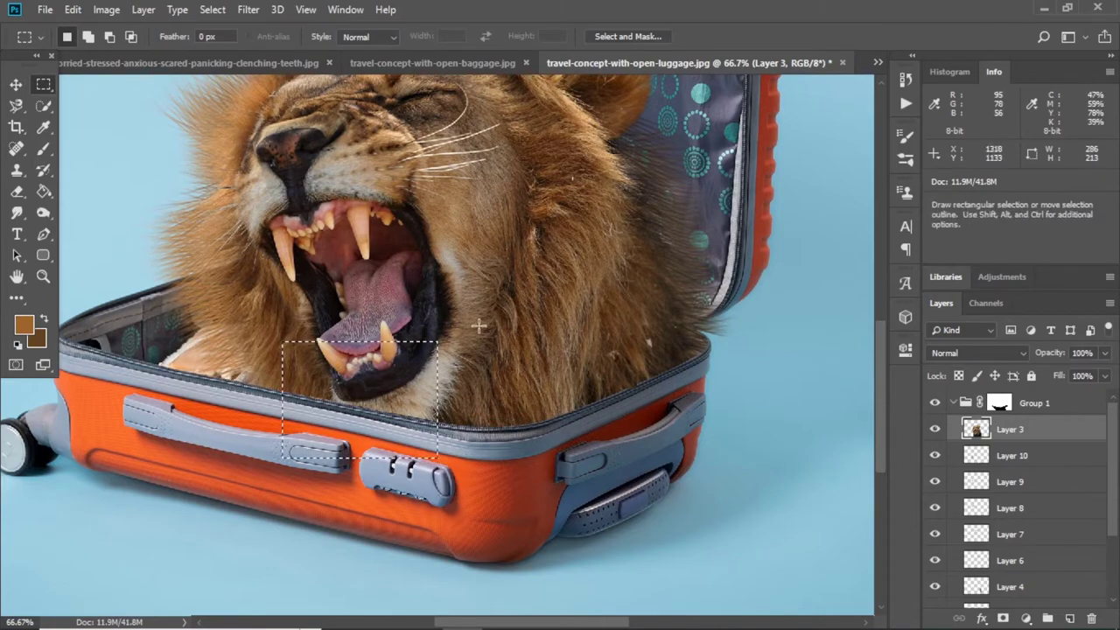
pyautogui.moveTo(464, 350); pyautogui.dragTo(464, 383)
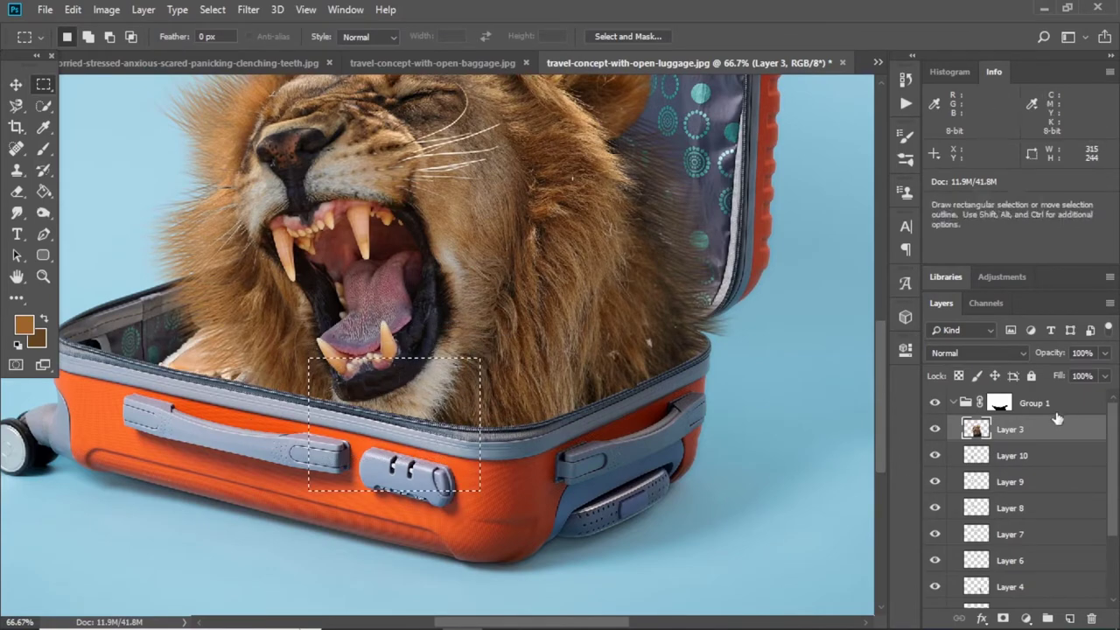
pyautogui.hotkey('ctrl', 'j')
# Erase Layer 11's excess fur from the suitcase corner, grey housing and lock
pyautogui.click(967, 427)
pyautogui.press('e')
pyautogui.hotkey('ctrl', '+')
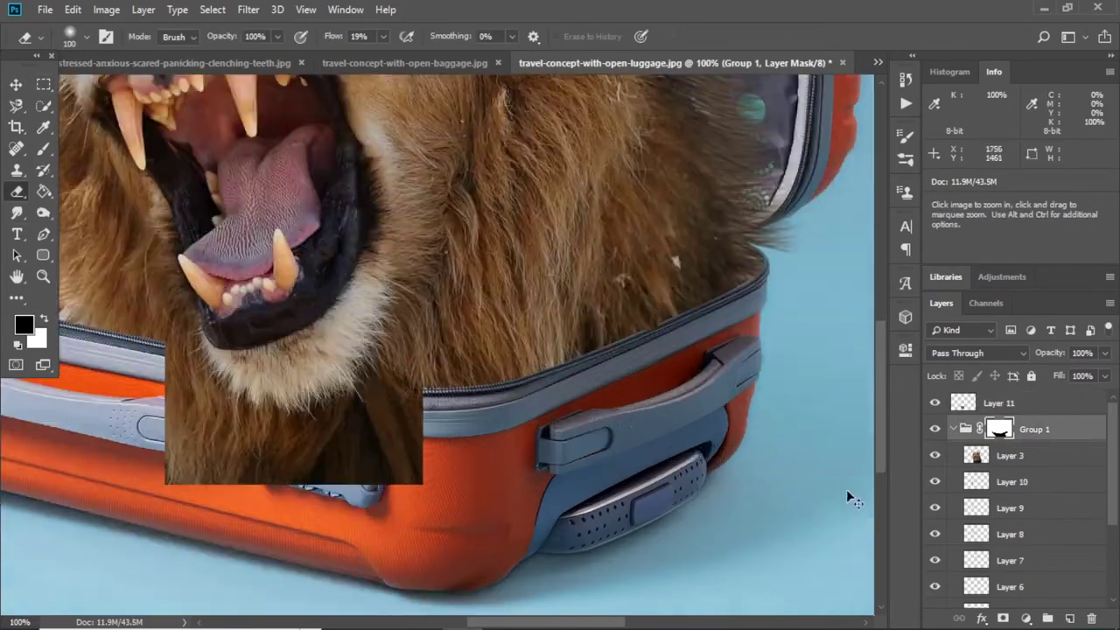
pyautogui.click(997, 403)
pyautogui.click(954, 429)
pyautogui.moveTo(446, 408); pyautogui.dragTo(413, 499)
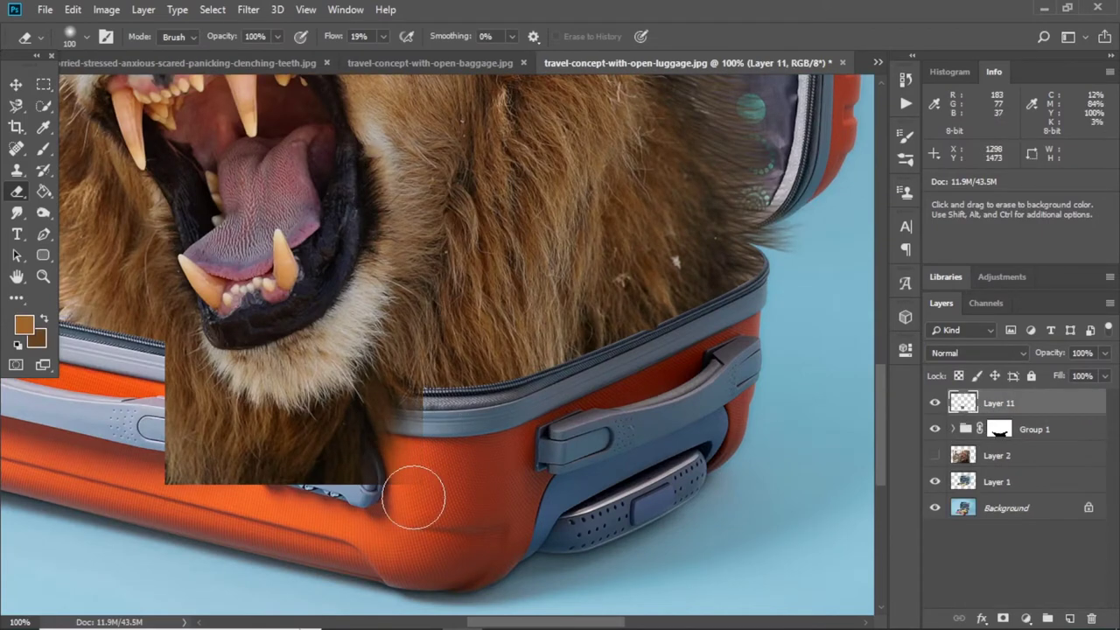
pyautogui.moveTo(451, 399)
pyautogui.mouseDown()
pyautogui.moveTo(325, 475)
pyautogui.moveTo(350, 508)
pyautogui.mouseUp()
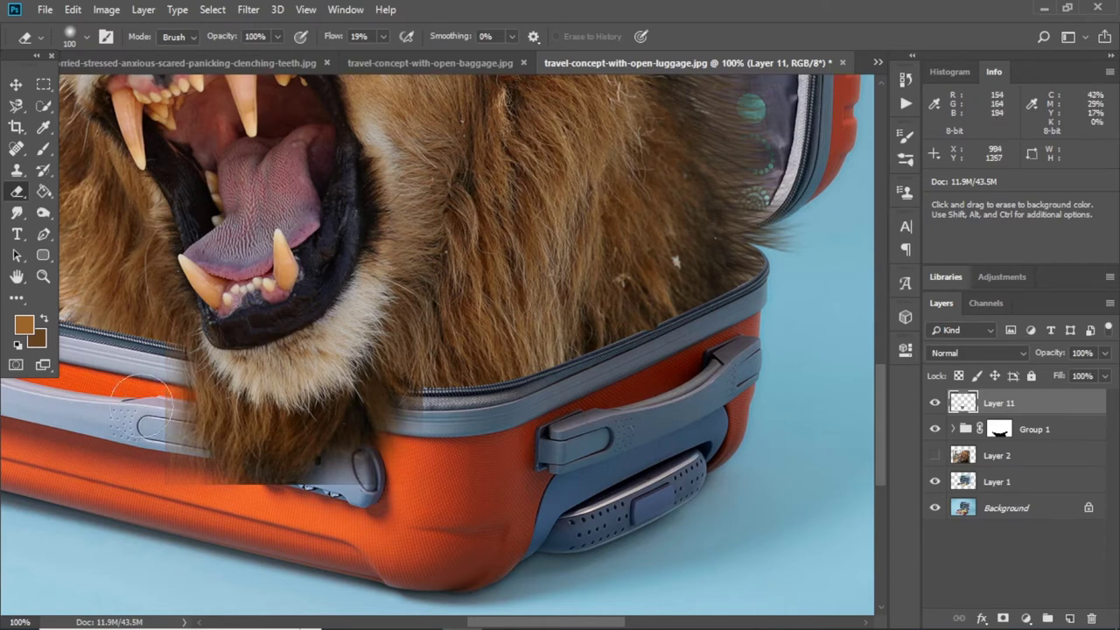
pyautogui.moveTo(179, 511)
pyautogui.mouseDown()
pyautogui.moveTo(167, 493)
pyautogui.moveTo(258, 516)
pyautogui.moveTo(213, 499)
pyautogui.moveTo(167, 450)
pyautogui.mouseUp()
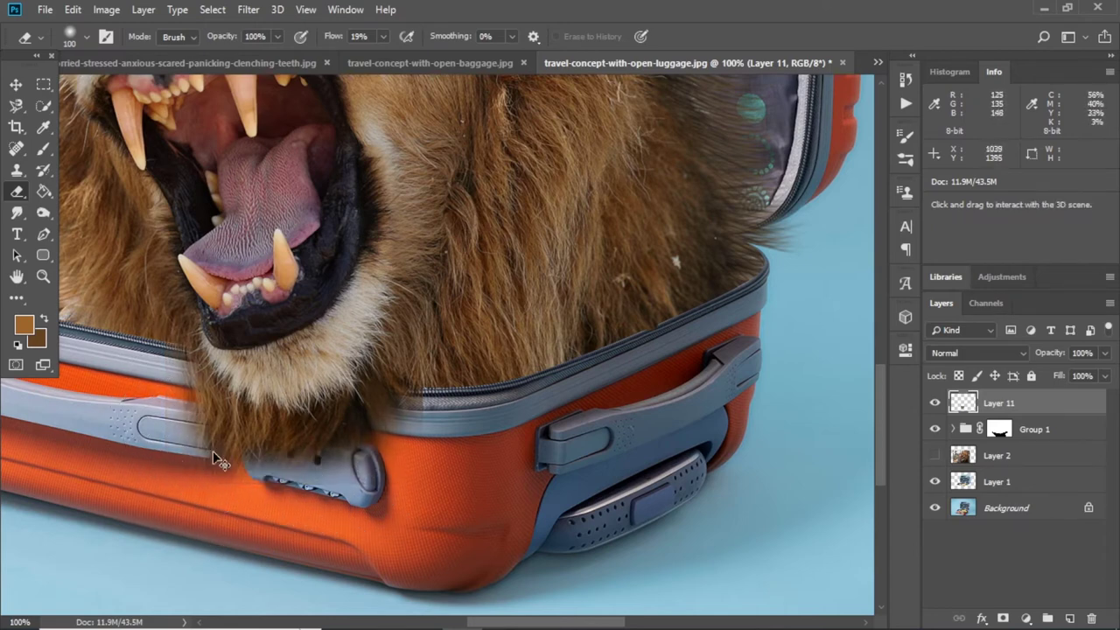
pyautogui.moveTo(324, 435); pyautogui.dragTo(255, 506)
pyautogui.click(17, 213)
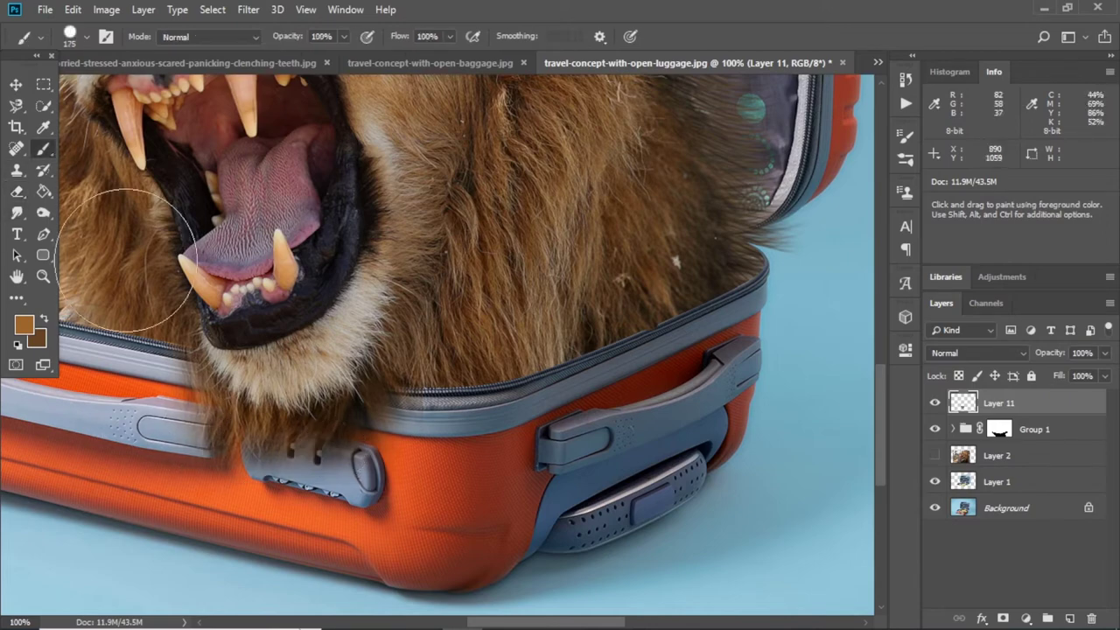
pyautogui.scroll(1, 296, 372)
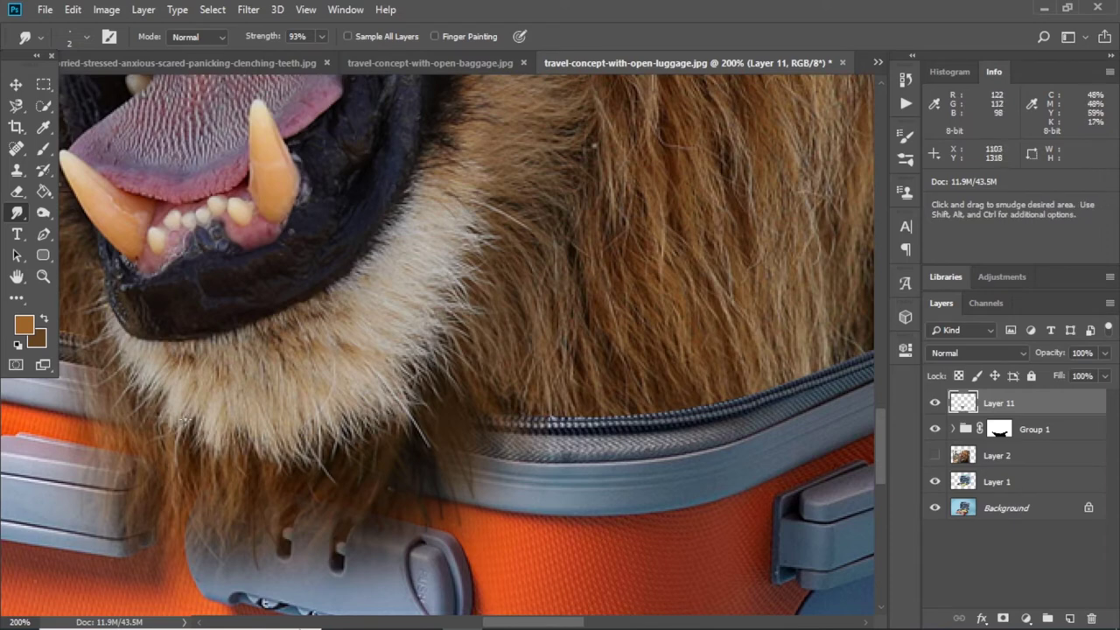
# Set smudge strength to 93% and pan the view to the suitcase lock area
pyautogui.click(322, 36)
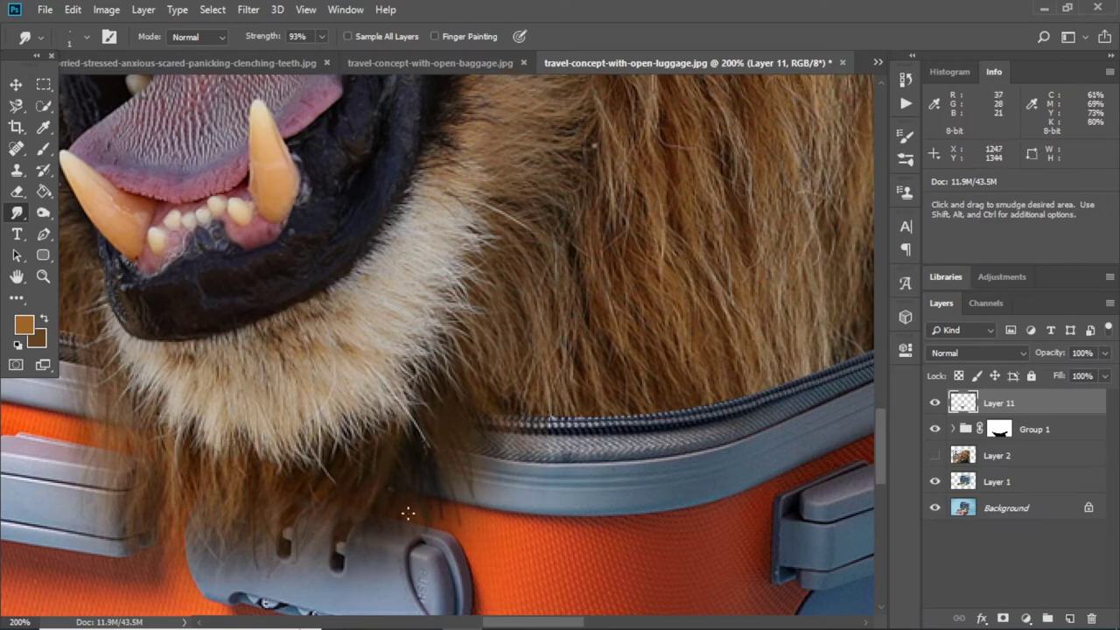
pyautogui.press('h')
pyautogui.moveTo(335, 488); pyautogui.dragTo(446, 497)
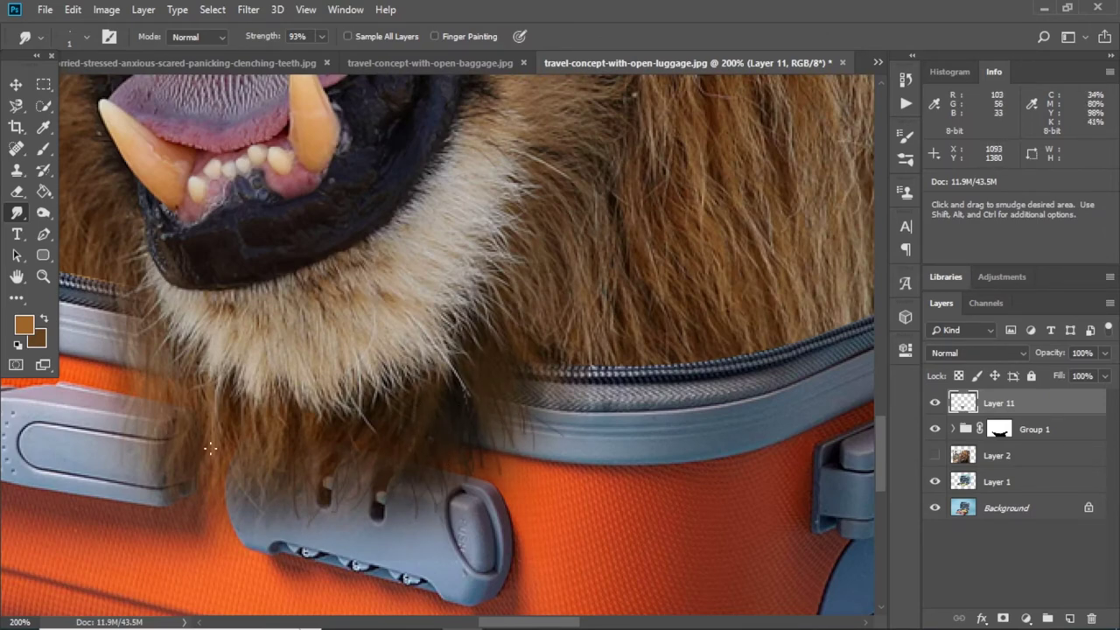
# Erase hair-like strands across the suitcase lock with a 90 px hair eraser at 100% flow
pyautogui.press('e')
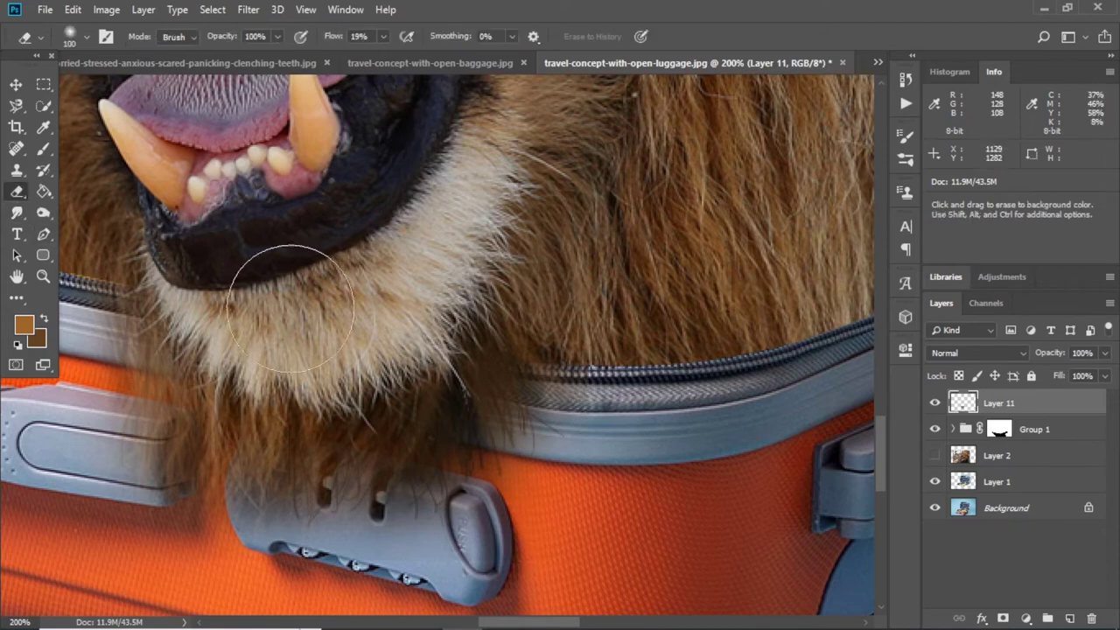
pyautogui.rightClick(296, 308)
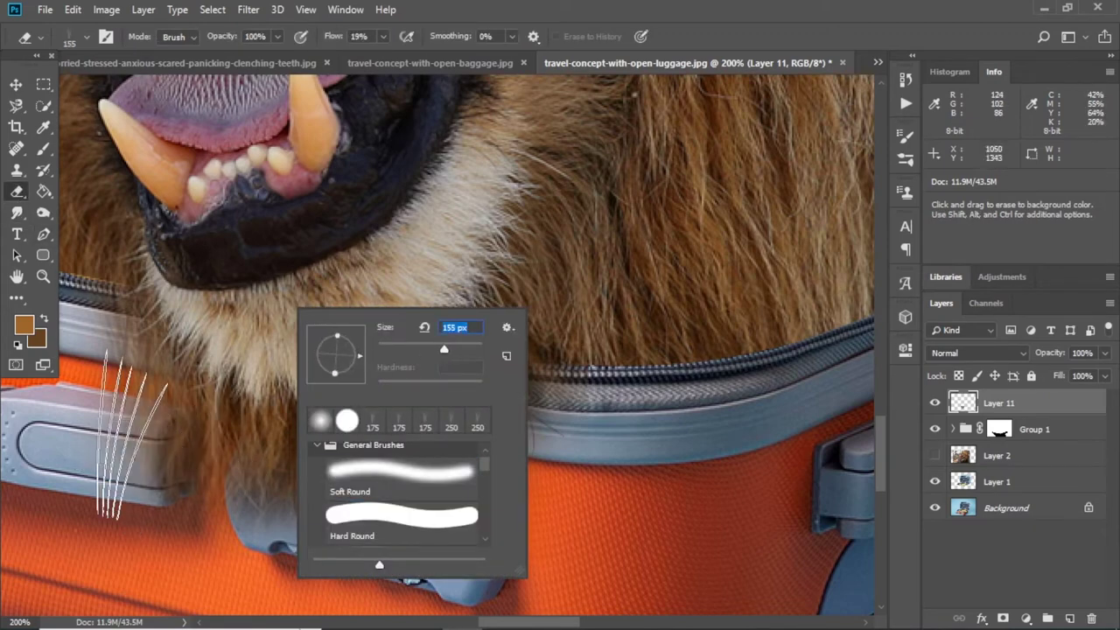
pyautogui.press('Escape')
pyautogui.hotkey('shift', '0')
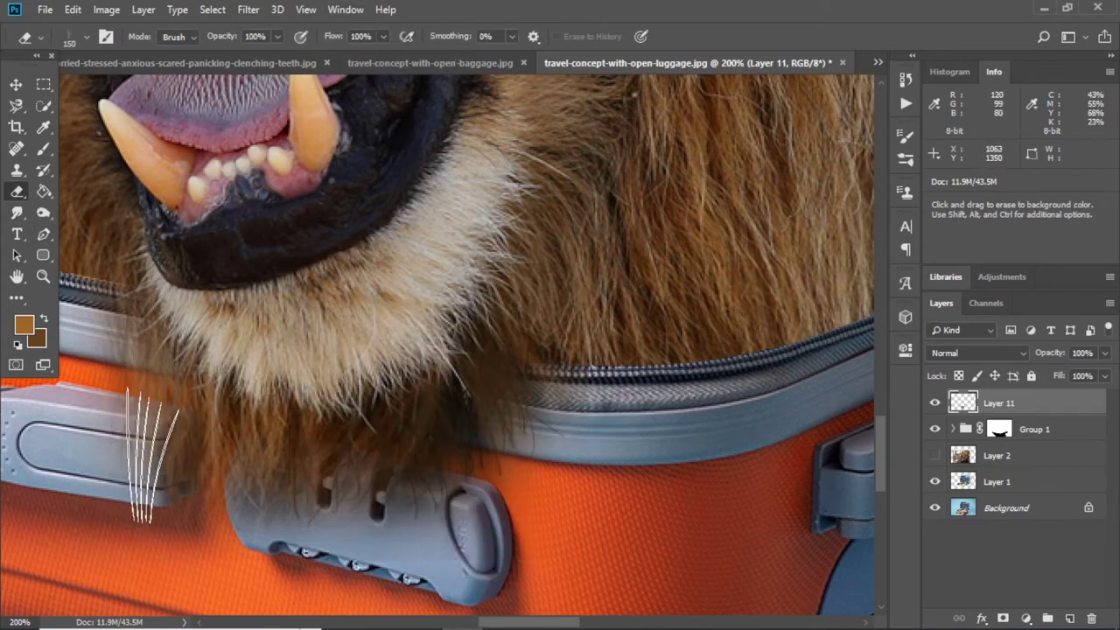
pyautogui.press('[')
pyautogui.press('[')
pyautogui.press('[')
pyautogui.moveTo(126, 407)
pyautogui.mouseDown()
pyautogui.moveTo(225, 488)
pyautogui.moveTo(388, 513)
pyautogui.moveTo(475, 488)
pyautogui.moveTo(499, 543)
pyautogui.mouseUp()
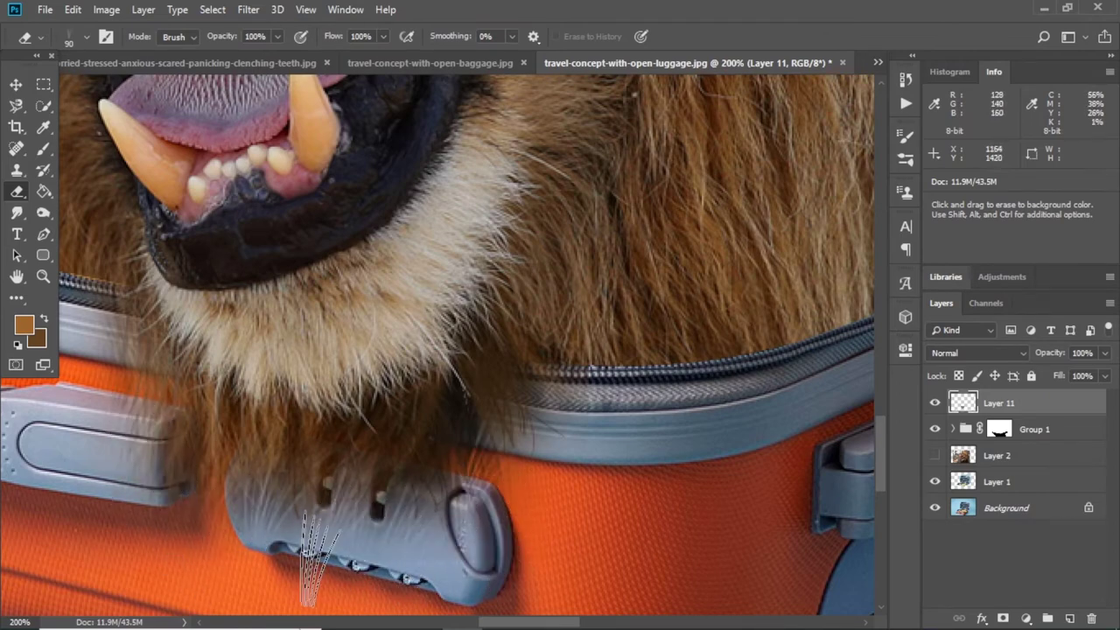
pyautogui.rightClick(469, 368)
pyautogui.click(175, 560)
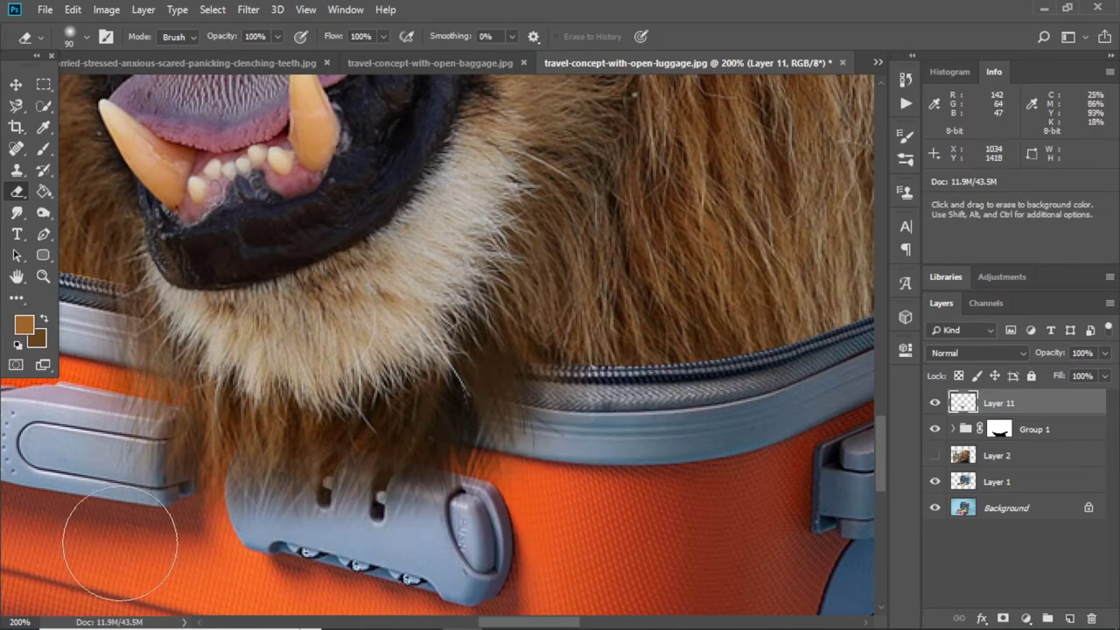
pyautogui.scroll(-3, 545, 473)
pyautogui.scroll(-4, 545, 473)
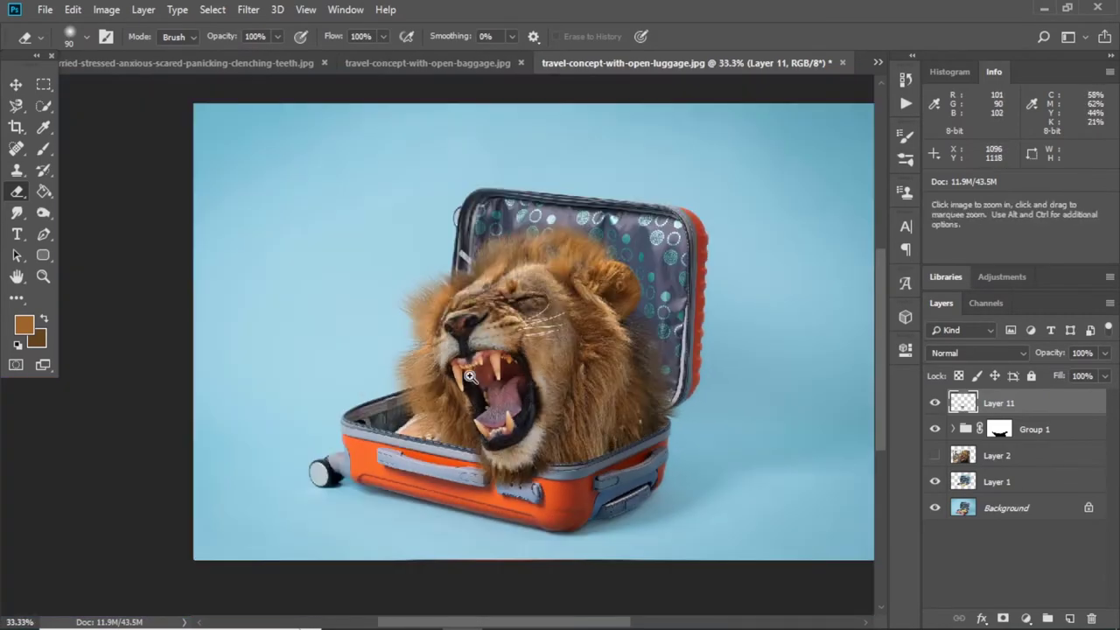
# Switch to the lion-in-grass photo
pyautogui.click(470, 376)
pyautogui.press('v')
pyautogui.click(878, 62)
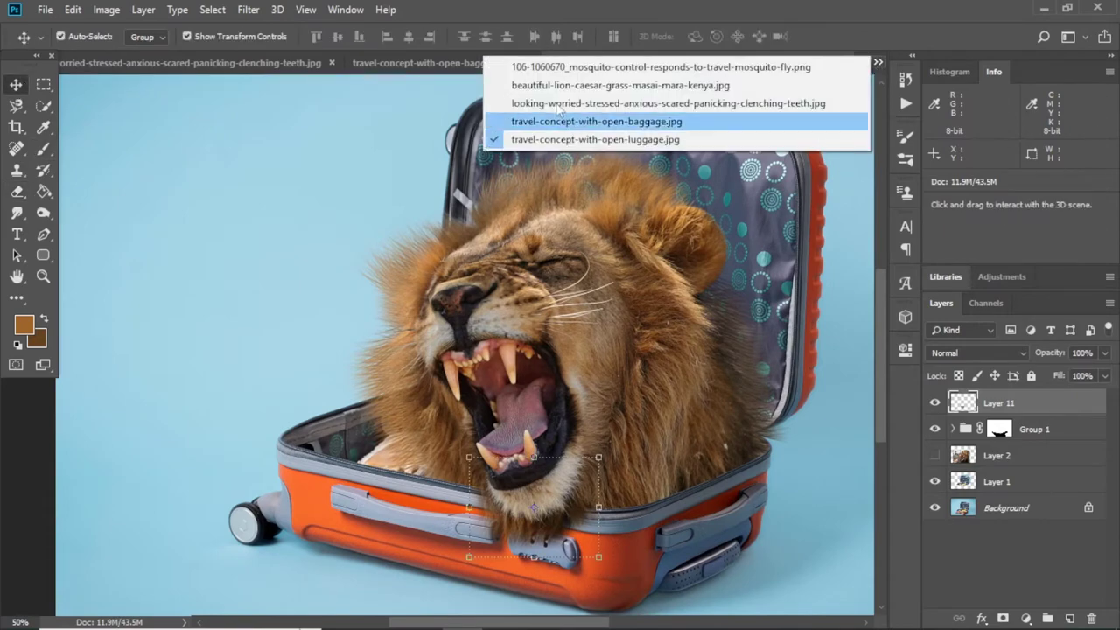
pyautogui.click(525, 85)
pyautogui.scroll(3, 260, 245)
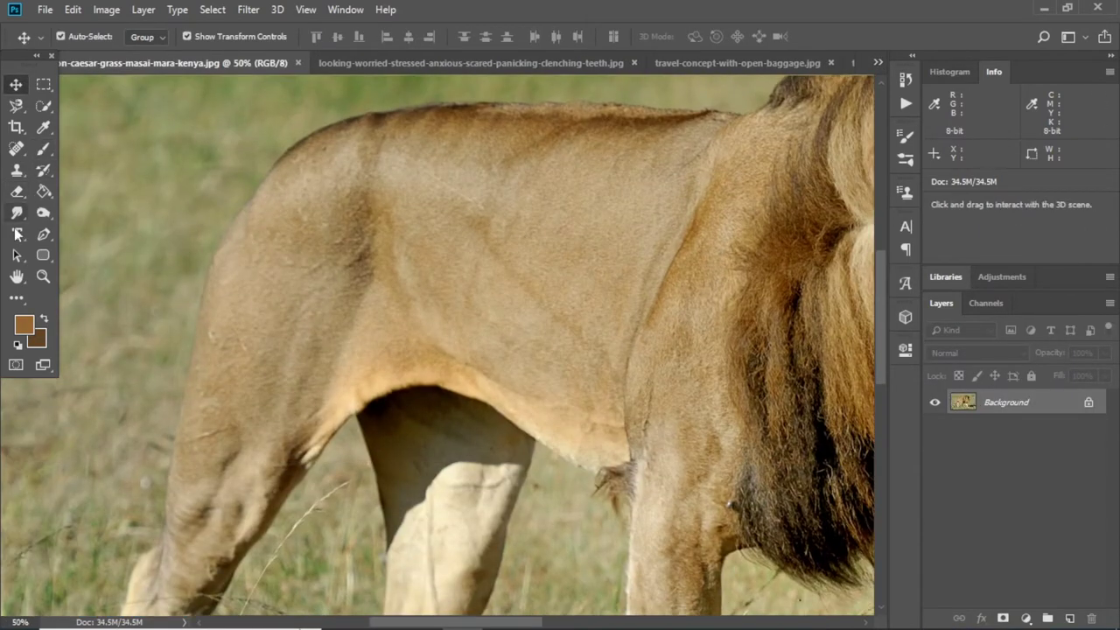
# Pen-trace and copy the grass lion's shoulder patch, then close the photo without saving
pyautogui.press('p')
pyautogui.click(205, 285)
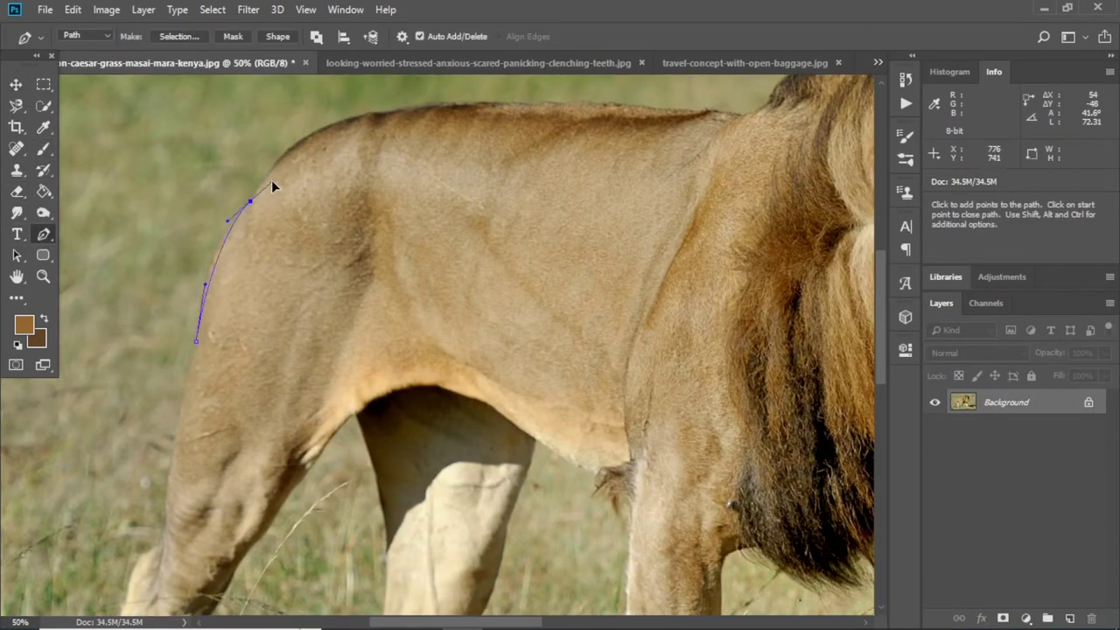
pyautogui.moveTo(271, 181); pyautogui.dragTo(278, 163)
pyautogui.moveTo(355, 118); pyautogui.dragTo(451, 106)
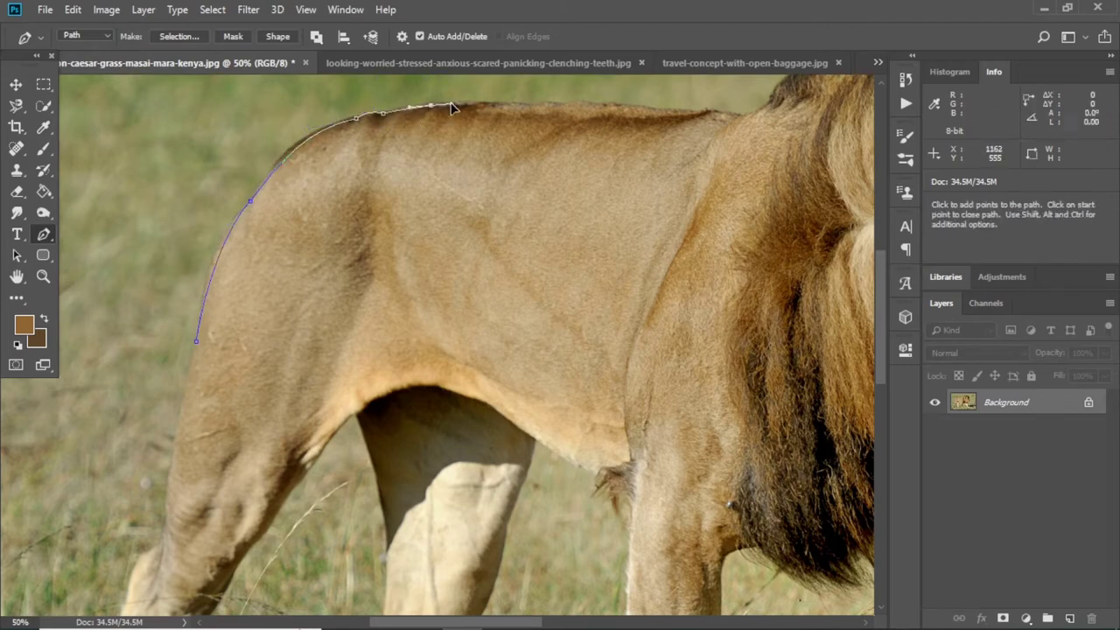
pyautogui.click(243, 376)
pyautogui.rightClick(346, 231)
pyautogui.click(400, 300)
pyautogui.press('Return')
pyautogui.hotkey('ctrl', 'w')
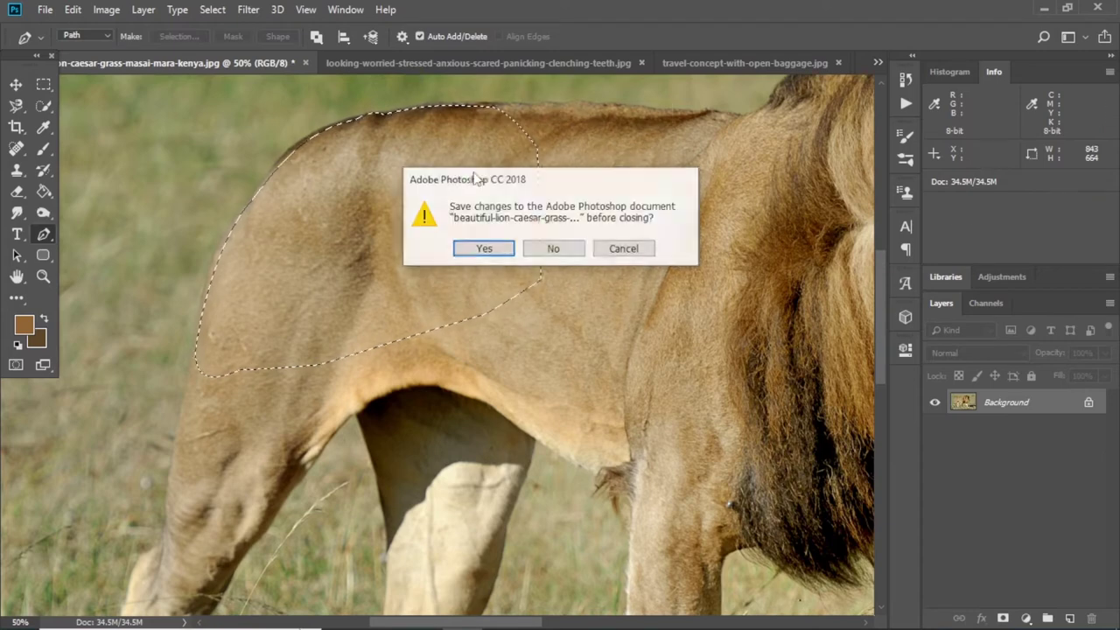
pyautogui.click(553, 248)
# Paste the body patch as Layer 12, accept colour conversion, and scale it to 54% at lower left
pyautogui.press('v')
pyautogui.hotkey('ctrl', 'v')
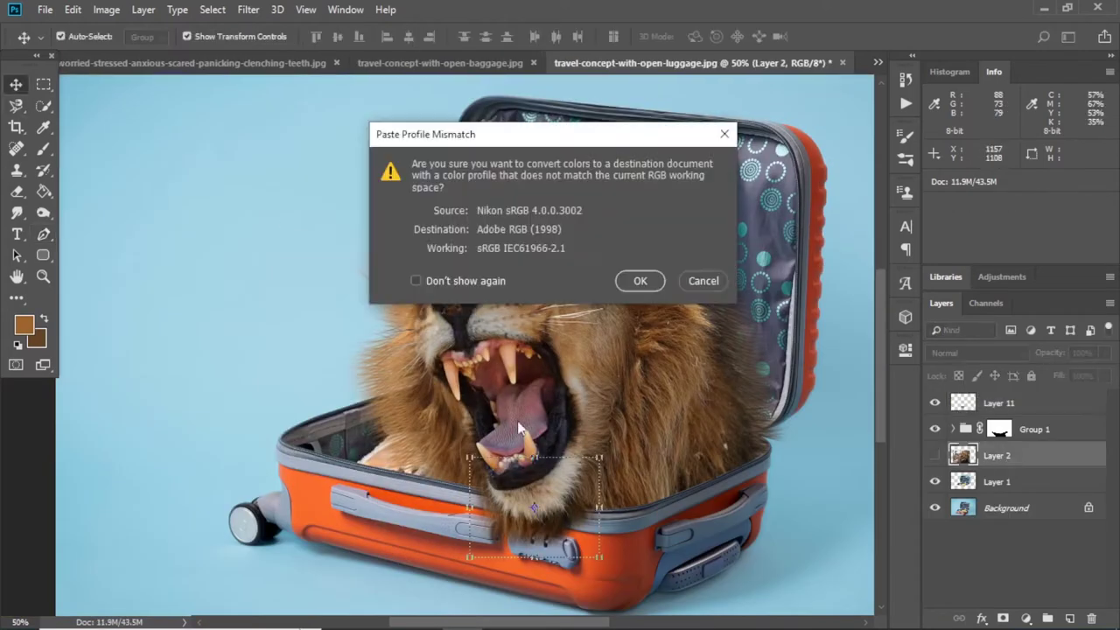
pyautogui.press('Return')
pyautogui.hotkey('ctrl', 't')
pyautogui.moveTo(638, 212); pyautogui.dragTo(439, 332)
pyautogui.moveTo(389, 381)
pyautogui.mouseDown()
pyautogui.moveTo(366, 419)
pyautogui.moveTo(377, 440)
pyautogui.mouseUp()
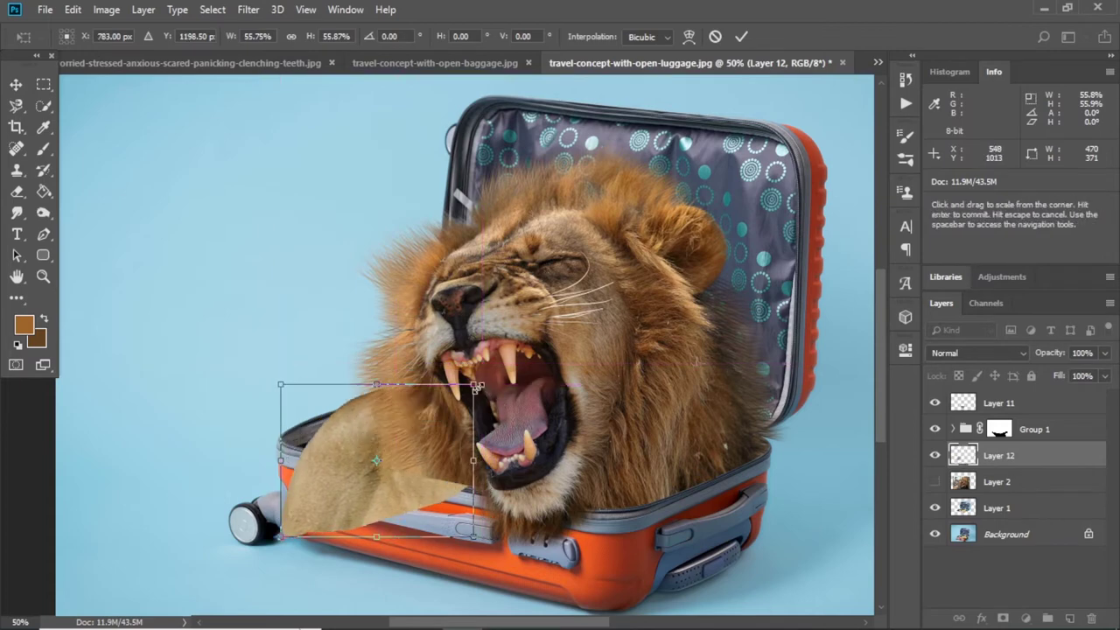
pyautogui.moveTo(479, 385)
pyautogui.mouseDown()
pyautogui.moveTo(481, 372)
pyautogui.moveTo(373, 399)
pyautogui.mouseUp()
pyautogui.press('Return')
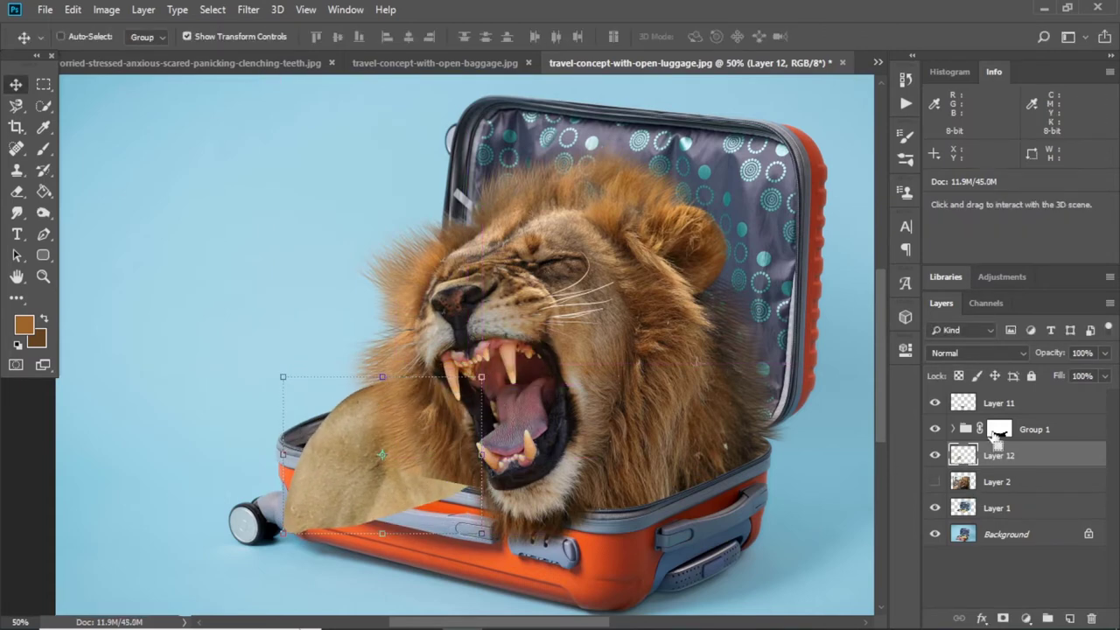
# Erase the patch within Group 1's mask selection using a 187 px Hard Round eraser
pyautogui.keyDown('ctrl'); pyautogui.click(997, 433); pyautogui.keyUp('ctrl')
pyautogui.click(17, 192)
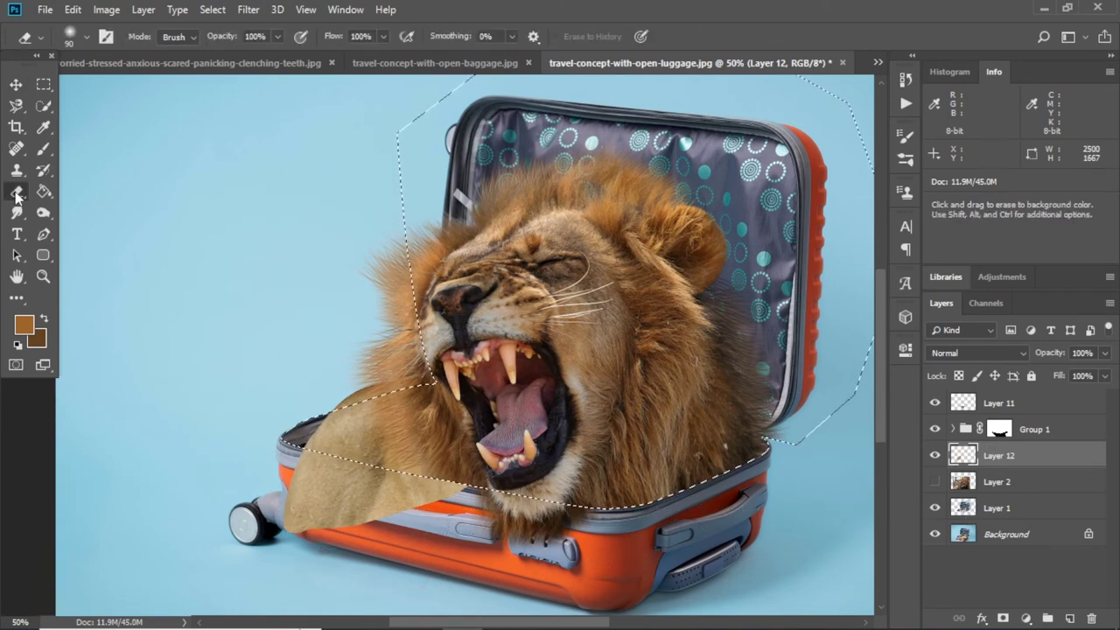
pyautogui.rightClick(177, 185)
pyautogui.doubleClick(262, 398)
pyautogui.rightClick(430, 362)
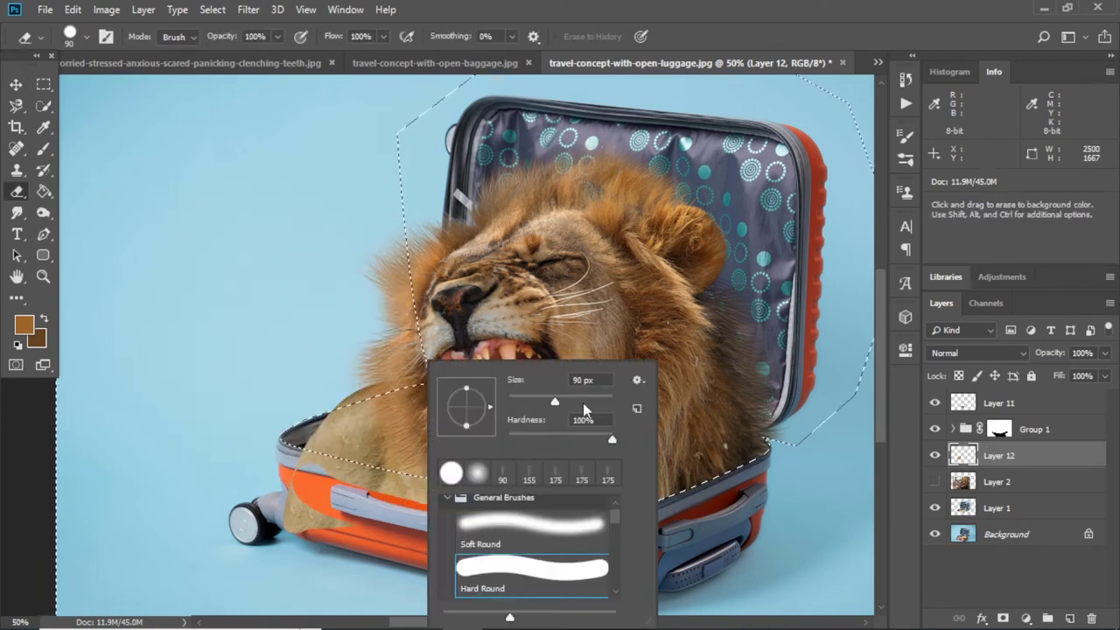
pyautogui.moveTo(585, 409); pyautogui.dragTo(613, 409)
pyautogui.press('Return')
pyautogui.moveTo(298, 490); pyautogui.dragTo(377, 525)
pyautogui.hotkey('ctrl', 'd')
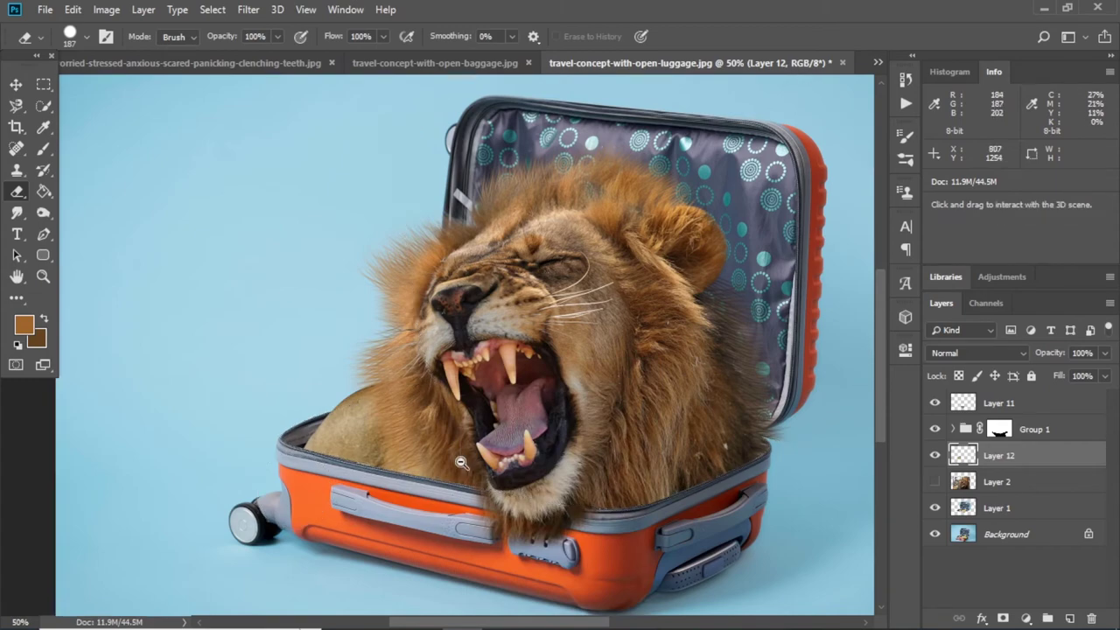
pyautogui.click(513, 464)
pyautogui.click(570, 482)
pyautogui.rightClick(665, 411)
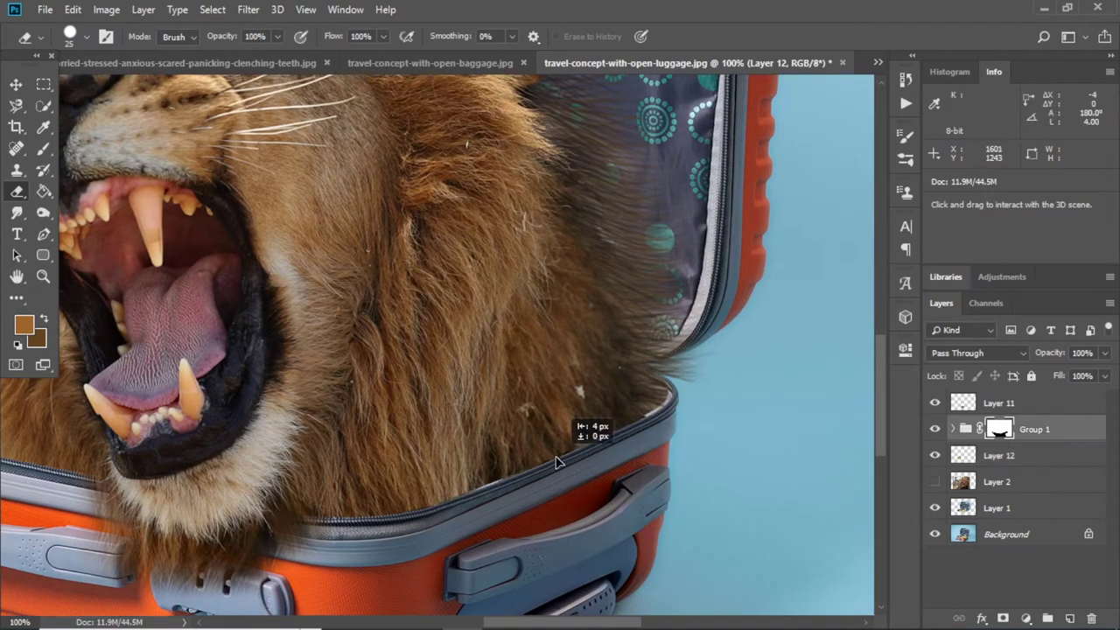
# Choose a 17 px brush for painting black on Group 1's mask
pyautogui.press('b')
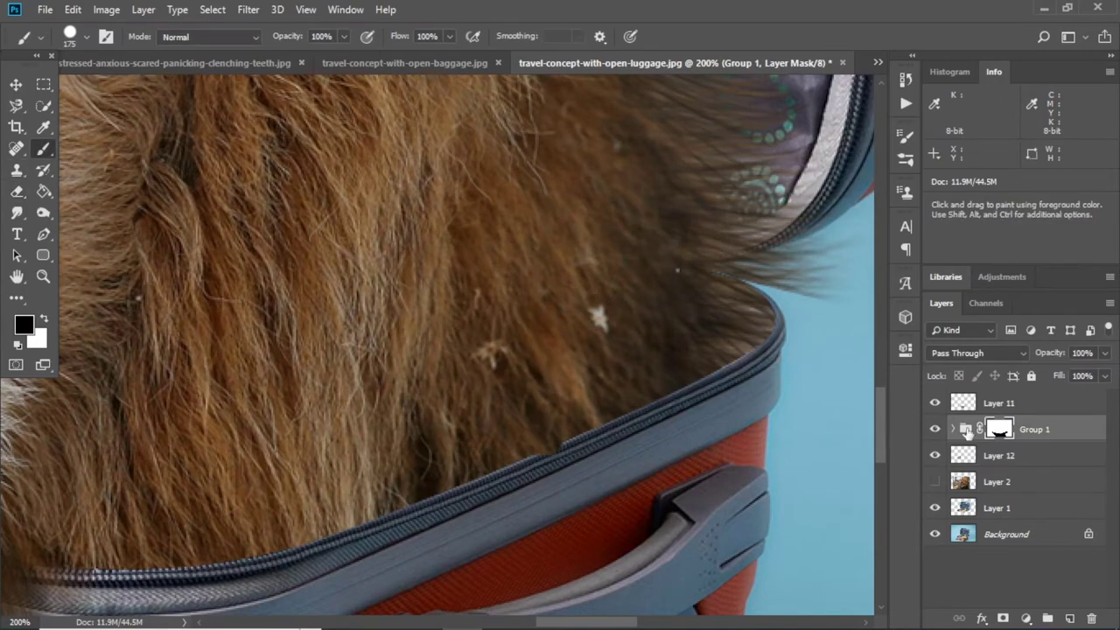
pyautogui.rightClick(615, 364)
pyautogui.press('Return')
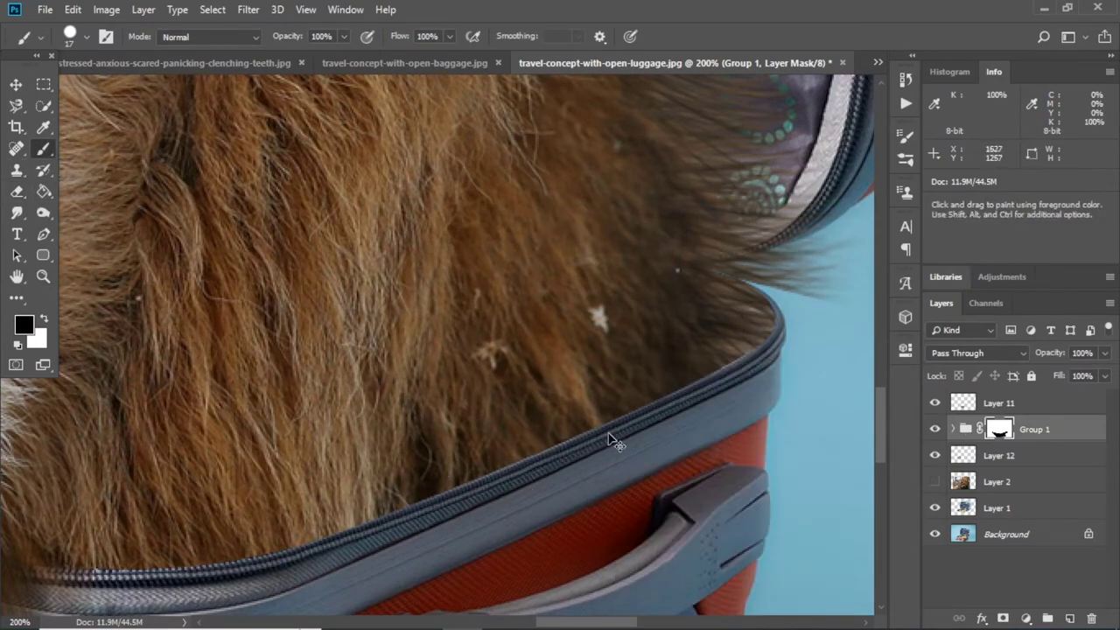
pyautogui.scroll(-5, 610, 440)
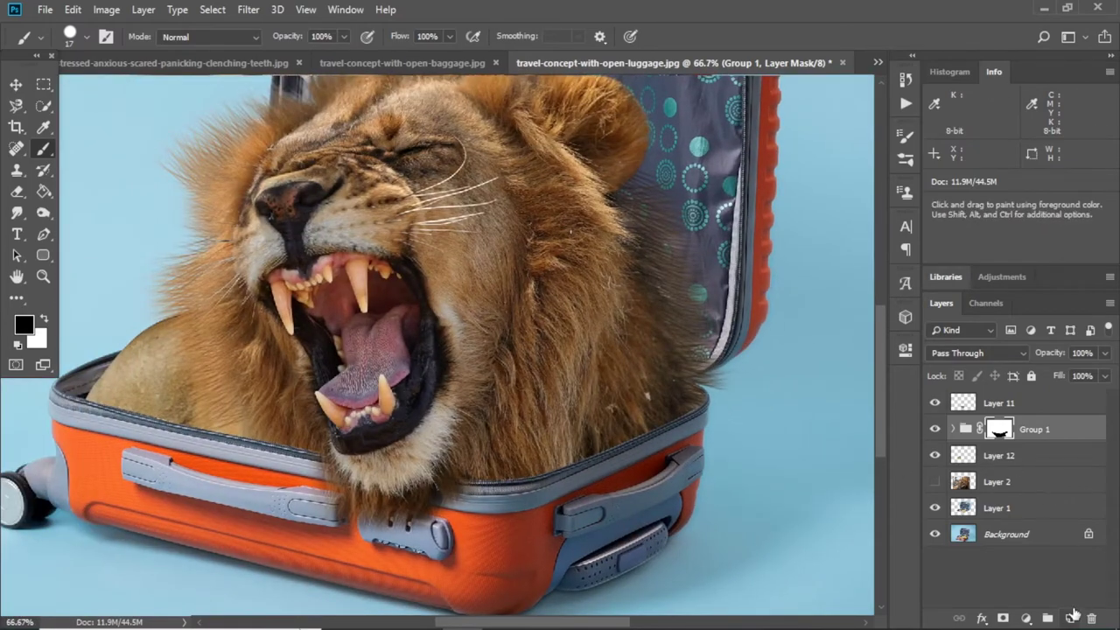
# Add a layer above the lion group, load its mask, and set a 100 px Soft Round brush at 9% flow
pyautogui.click(1074, 615)
pyautogui.keyDown('ctrl'); pyautogui.click(1000, 455); pyautogui.keyUp('ctrl')
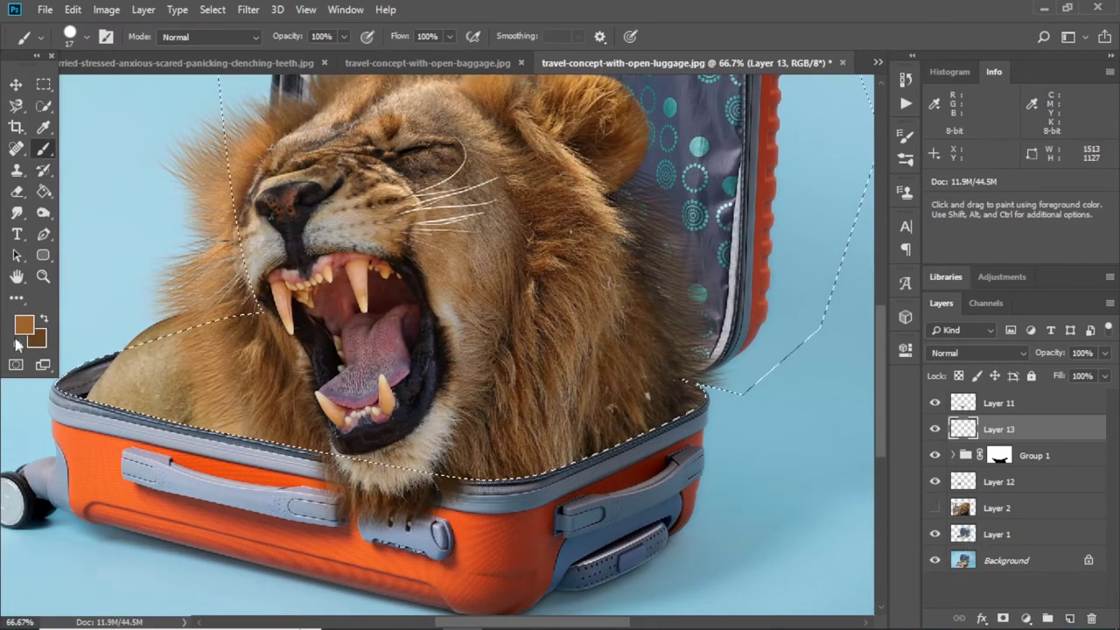
pyautogui.moveTo(792, 305); pyautogui.dragTo(844, 306)
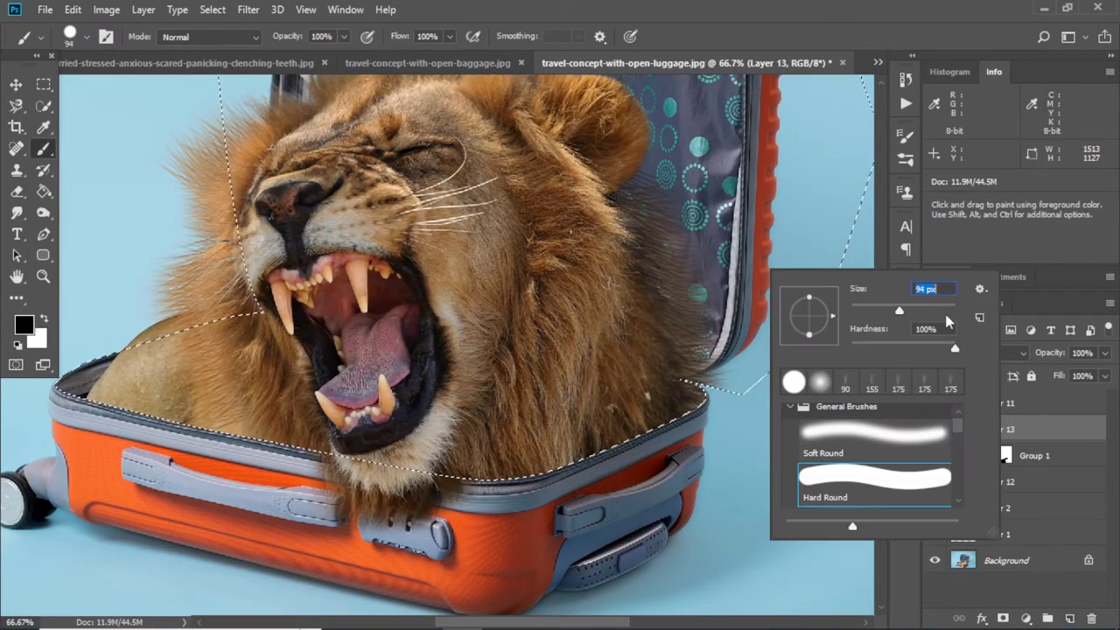
pyautogui.click(696, 429)
pyautogui.press('[')
pyautogui.press('[')
pyautogui.press('[')
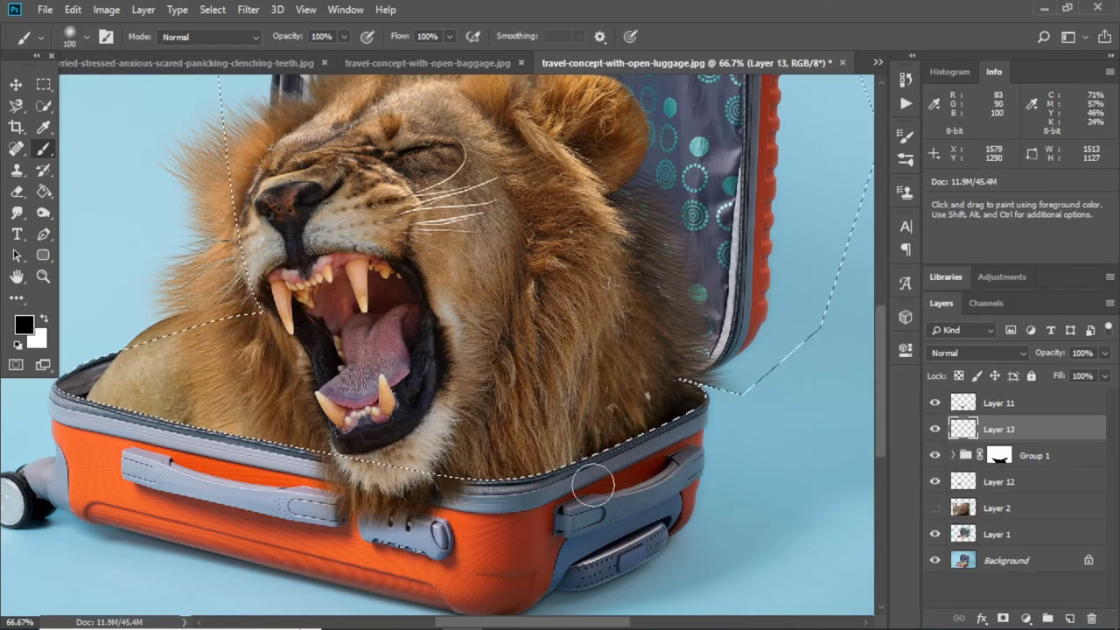
pyautogui.hotkey('shift', '0')
pyautogui.hotkey('shift', '9')
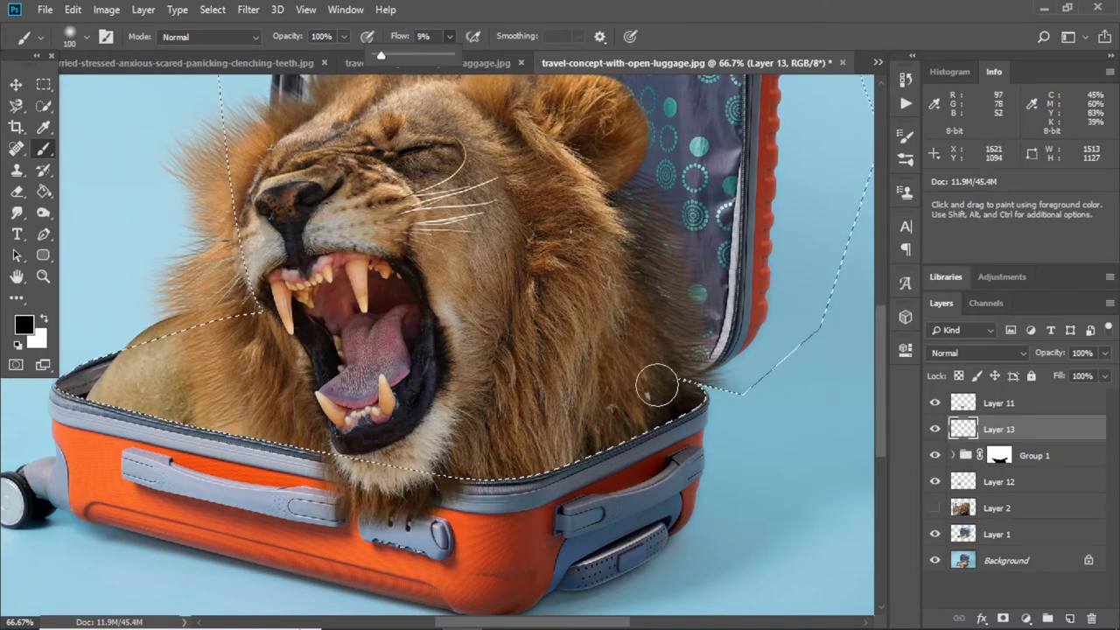
pyautogui.scroll(1, 670, 461)
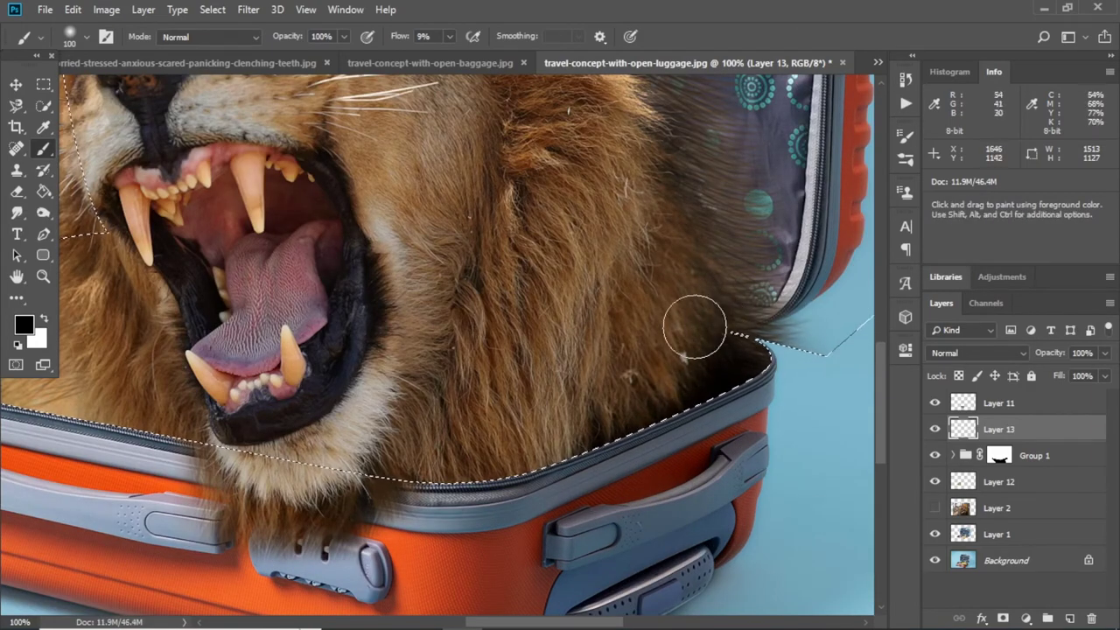
# Paint black shadow on the fur along the suitcase rim and zipper edge at 23% flow
pyautogui.moveTo(695, 325); pyautogui.dragTo(652, 396)
pyautogui.press('[')
pyautogui.press('[')
pyautogui.press('[')
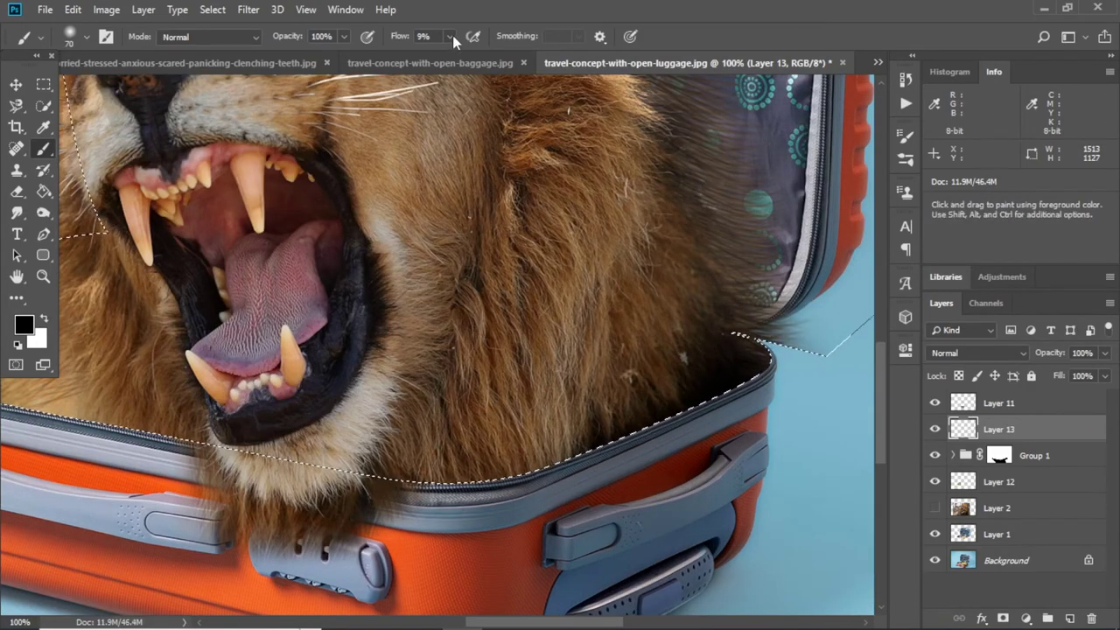
pyautogui.hotkey('shift', '2')
pyautogui.hotkey('shift', '3')
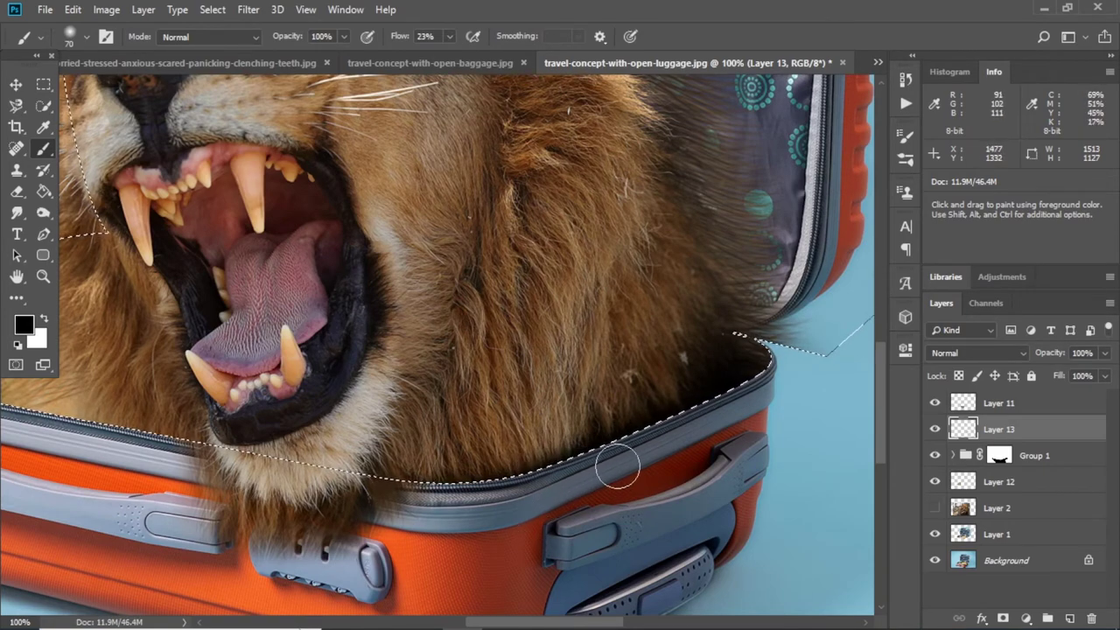
pyautogui.moveTo(452, 531)
pyautogui.mouseDown()
pyautogui.moveTo(373, 412)
pyautogui.moveTo(414, 435)
pyautogui.mouseUp()
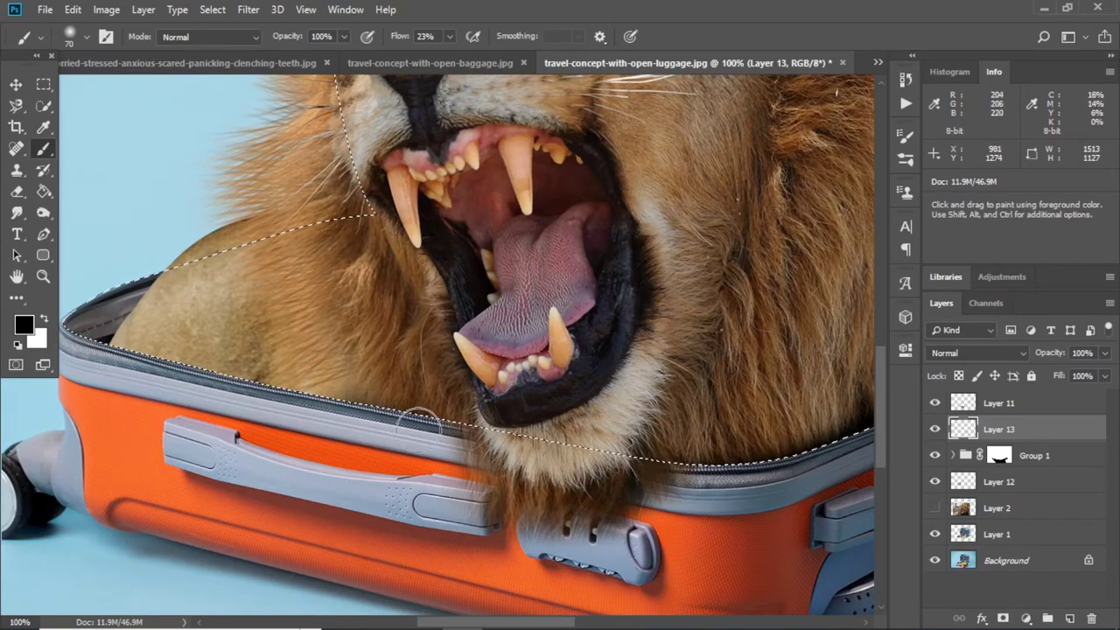
pyautogui.moveTo(342, 407)
pyautogui.mouseDown()
pyautogui.moveTo(224, 410)
pyautogui.moveTo(87, 337)
pyautogui.mouseUp()
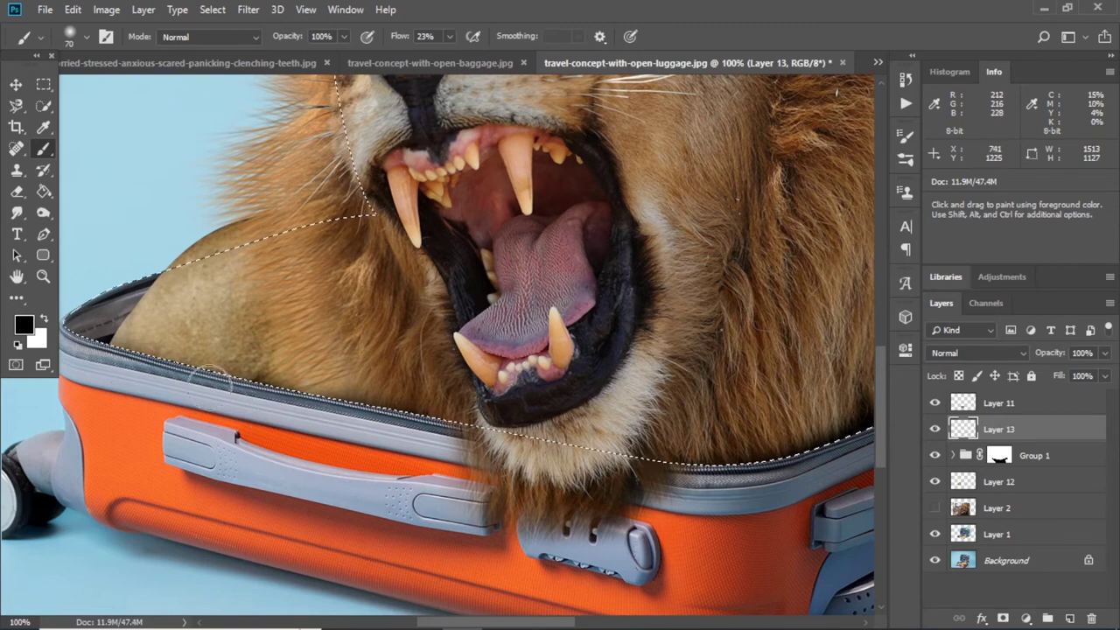
# Step back through history to restore the earlier selection near the suitcase edge
pyautogui.rightClick(150, 332)
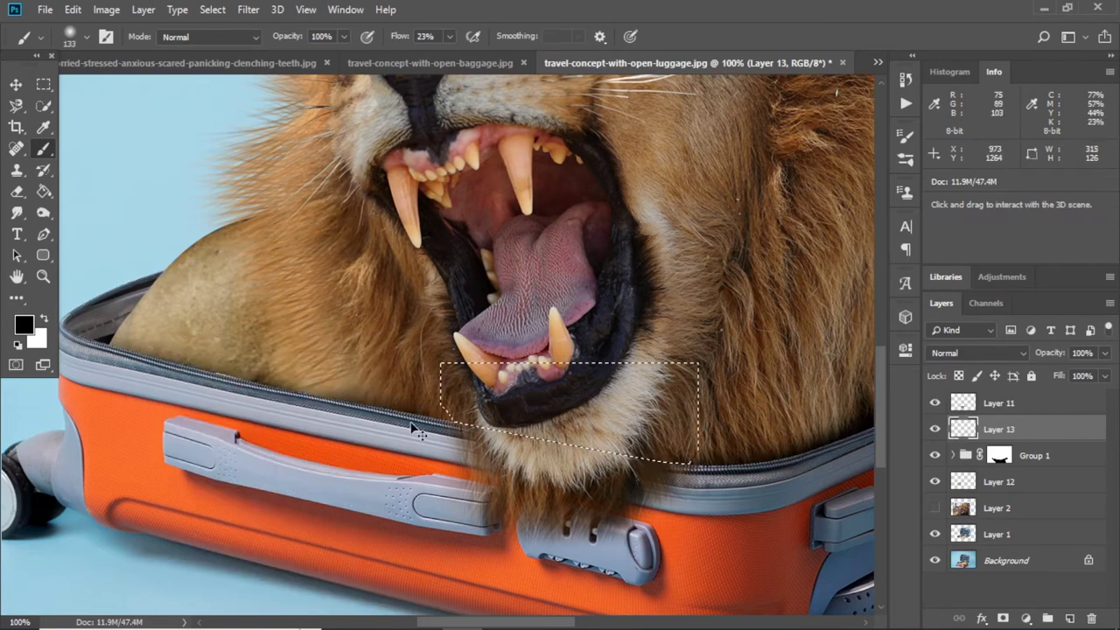
pyautogui.hotkey('ctrl', 'z')
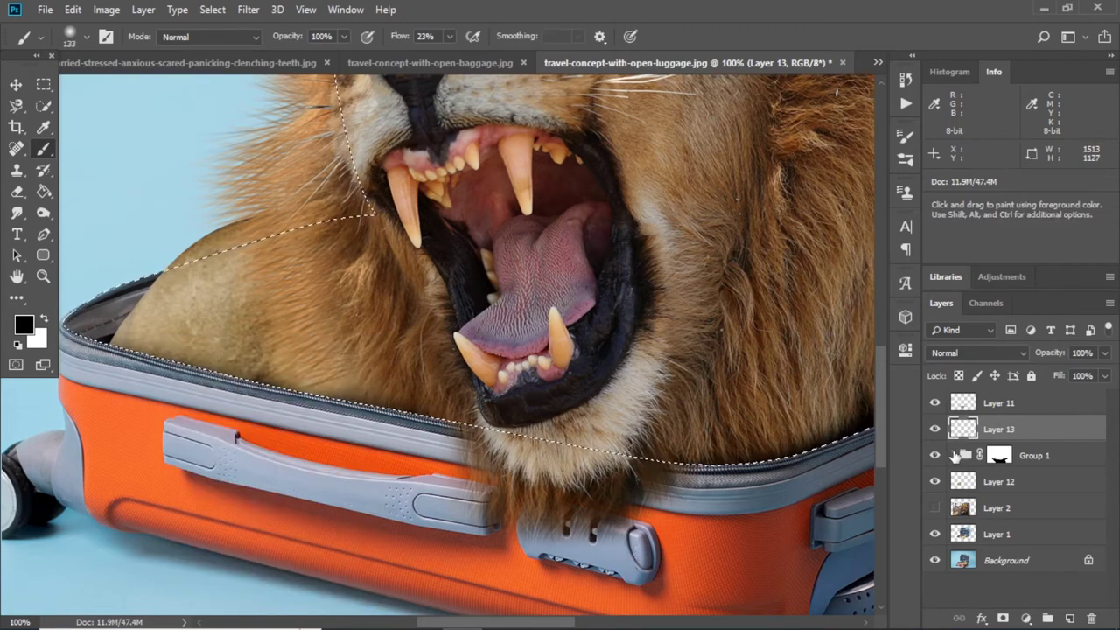
pyautogui.hotkey('ctrl', 'alt', 'z')
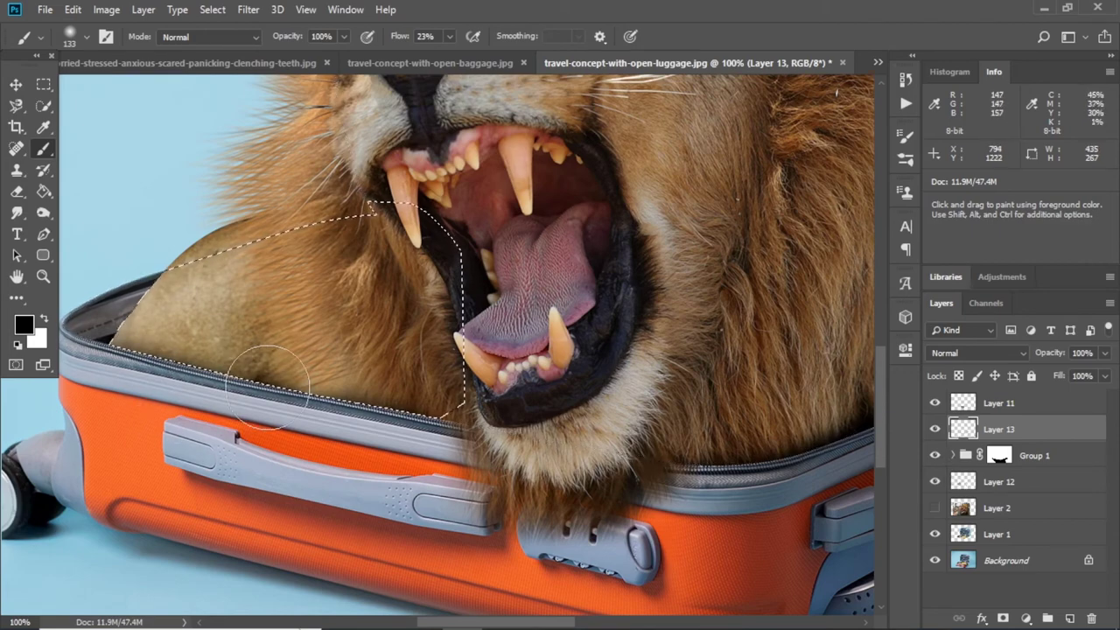
pyautogui.scroll(-3, 669, 340)
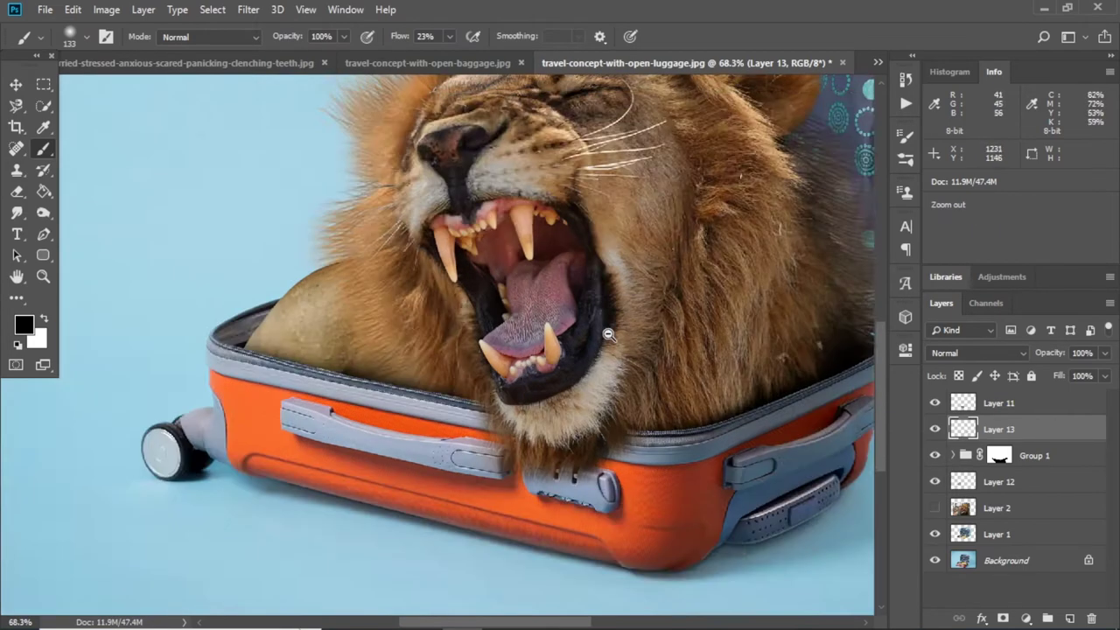
pyautogui.scroll(-1, 670, 340)
pyautogui.scroll(2, 613, 438)
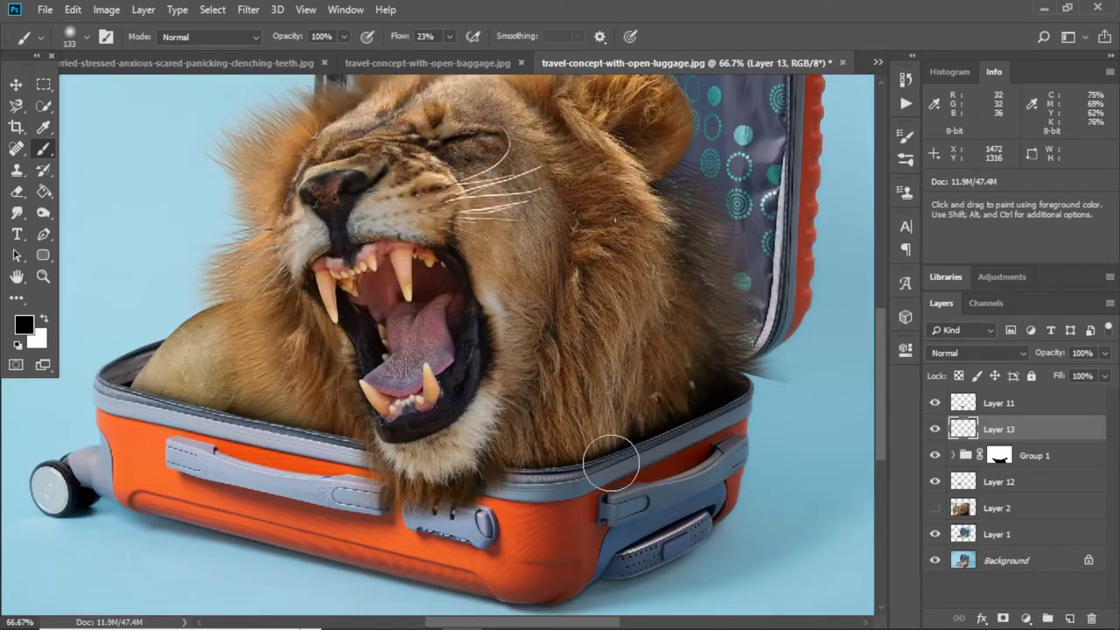
# Switch to a 100 px round Eraser tip and select Layer 2
pyautogui.press('e')
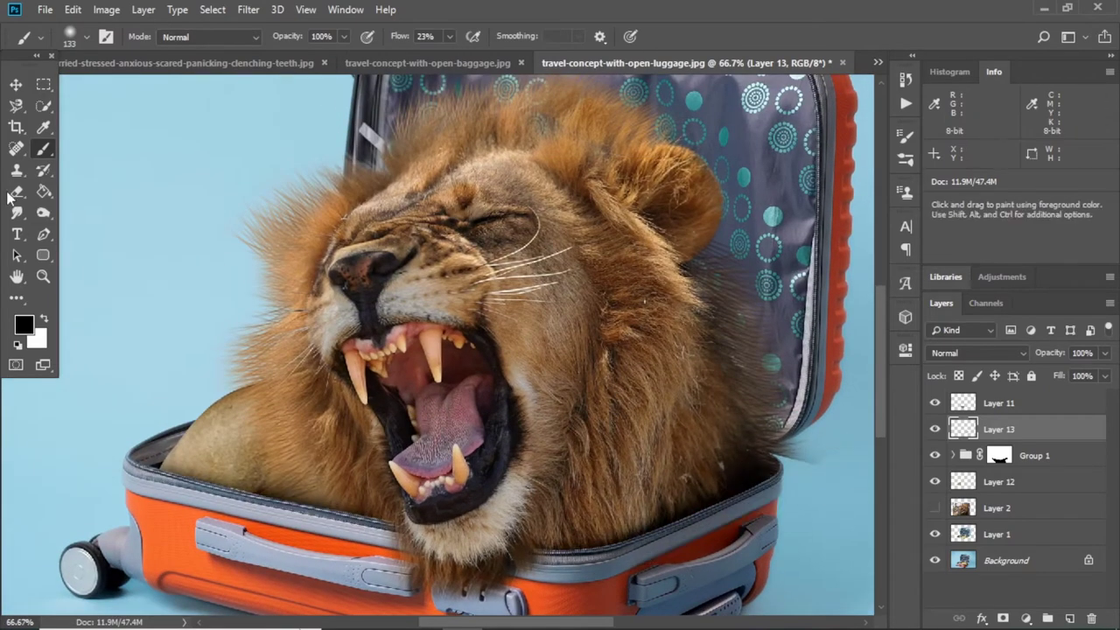
pyautogui.rightClick(815, 413)
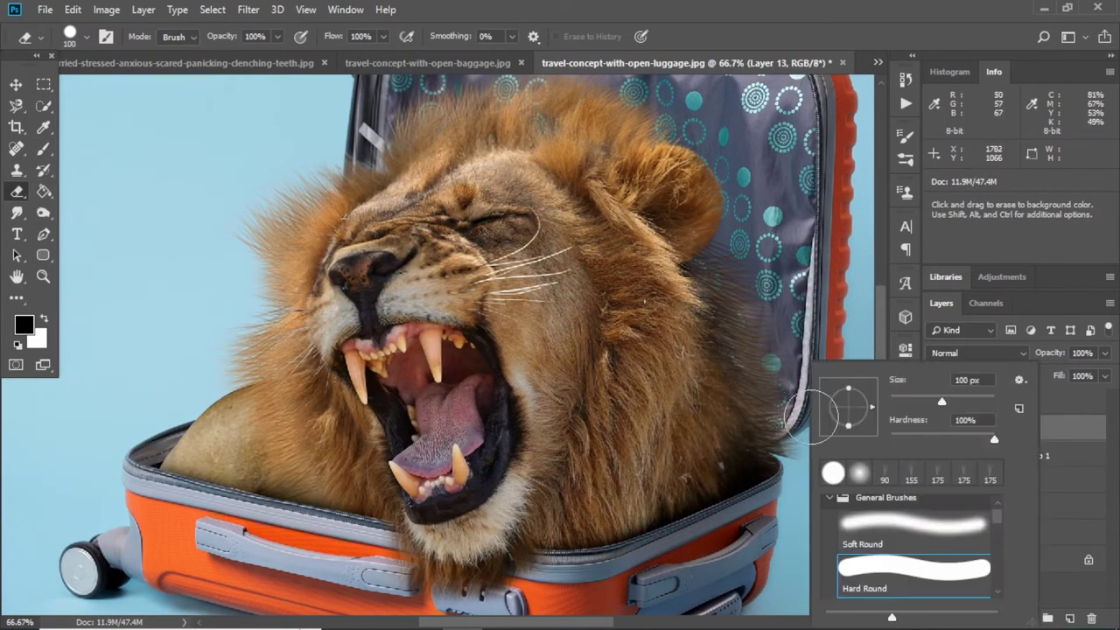
pyautogui.doubleClick(874, 528)
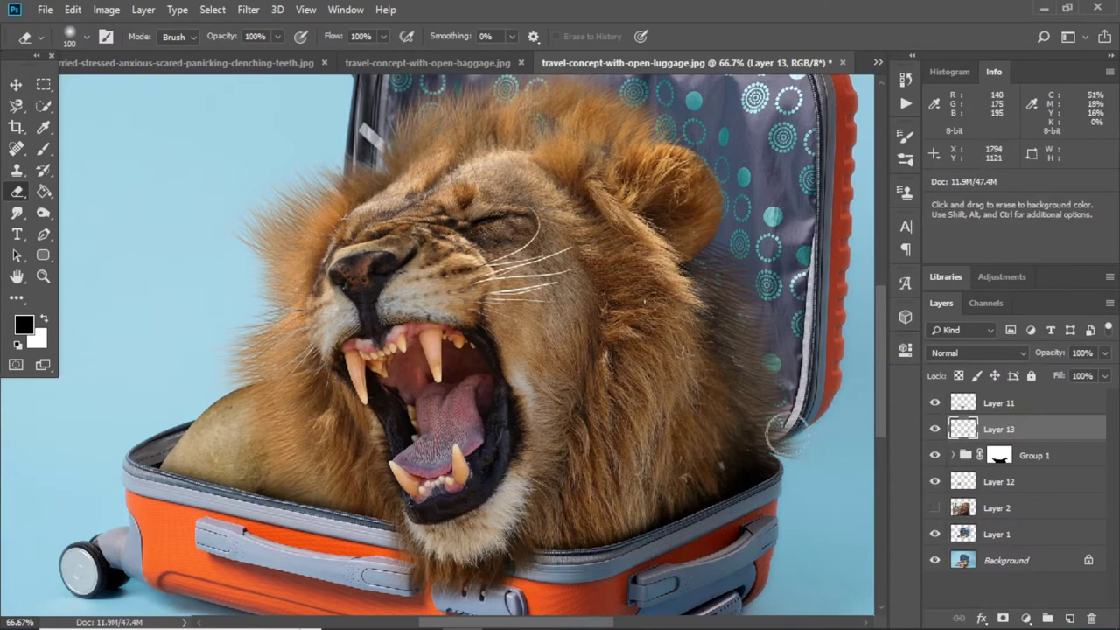
pyautogui.click(1049, 508)
# Paint a soft black forehead shadow on a new layer, then add Layer 15 and sample the fur's brown
pyautogui.click(1070, 619)
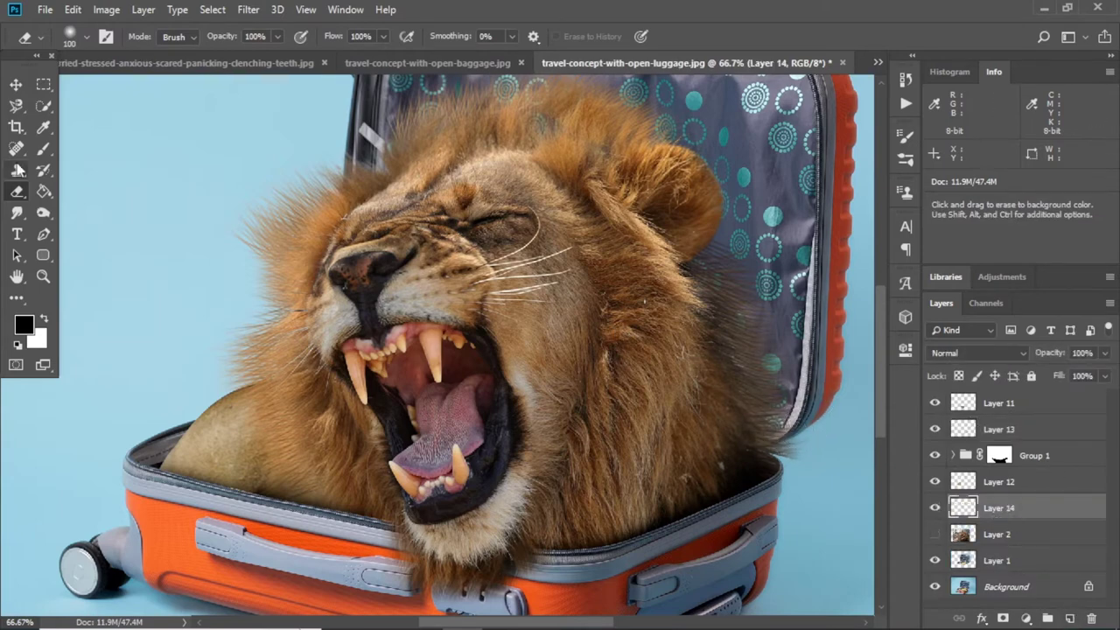
pyautogui.press('b')
pyautogui.rightClick(652, 232)
pyautogui.press('Escape')
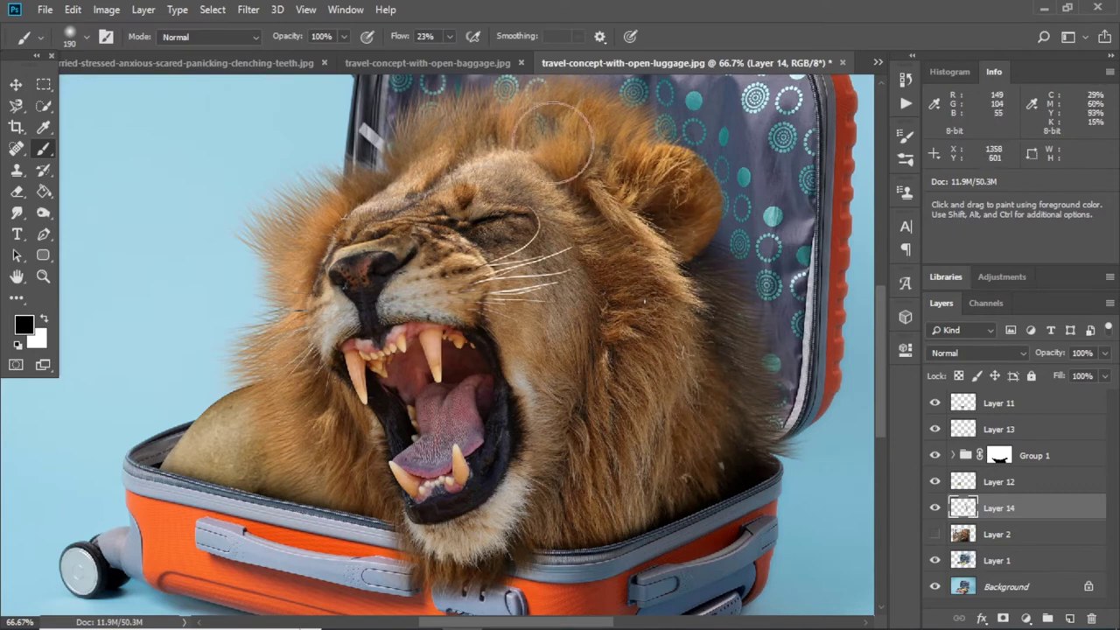
pyautogui.moveTo(554, 142); pyautogui.dragTo(513, 179)
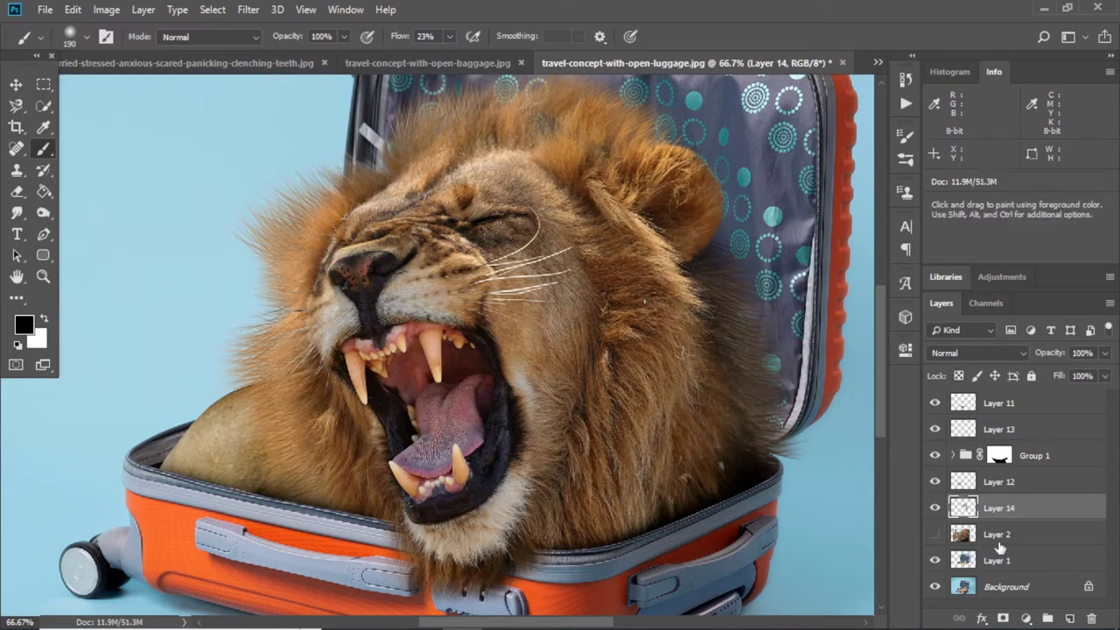
pyautogui.click(1069, 619)
pyautogui.keyDown('alt'); pyautogui.click(586, 159); pyautogui.keyUp('alt')
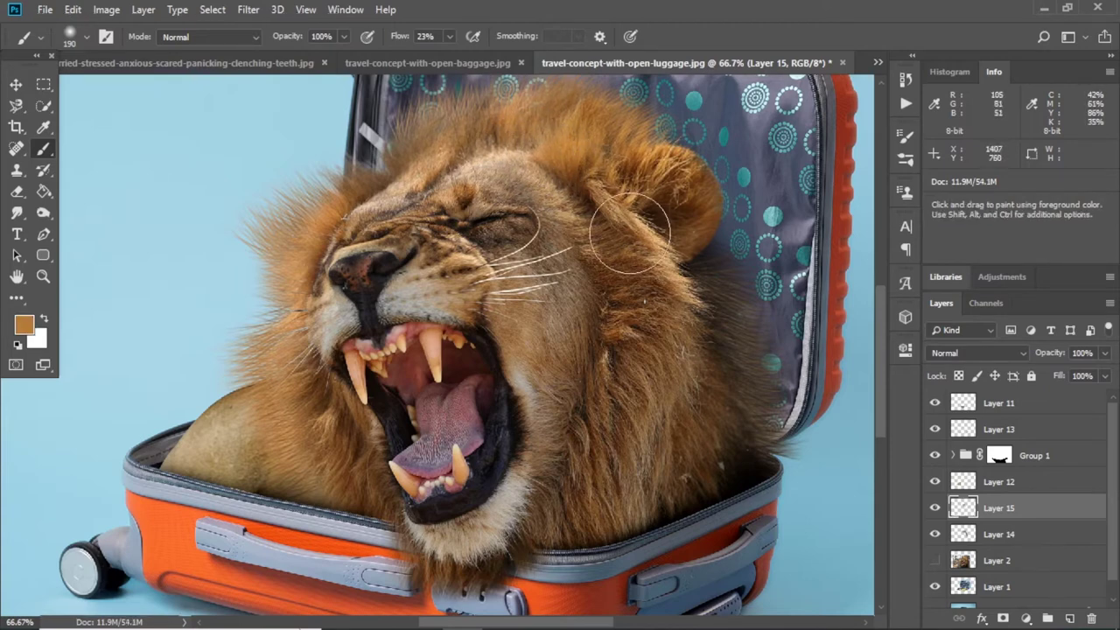
# Reset colours to black and white, expand Group 1, and pick Layer 5 from the canvas layer list
pyautogui.press('e')
pyautogui.hotkey('alt', ']')
pyautogui.hotkey('alt', ']')
pyautogui.press('d')
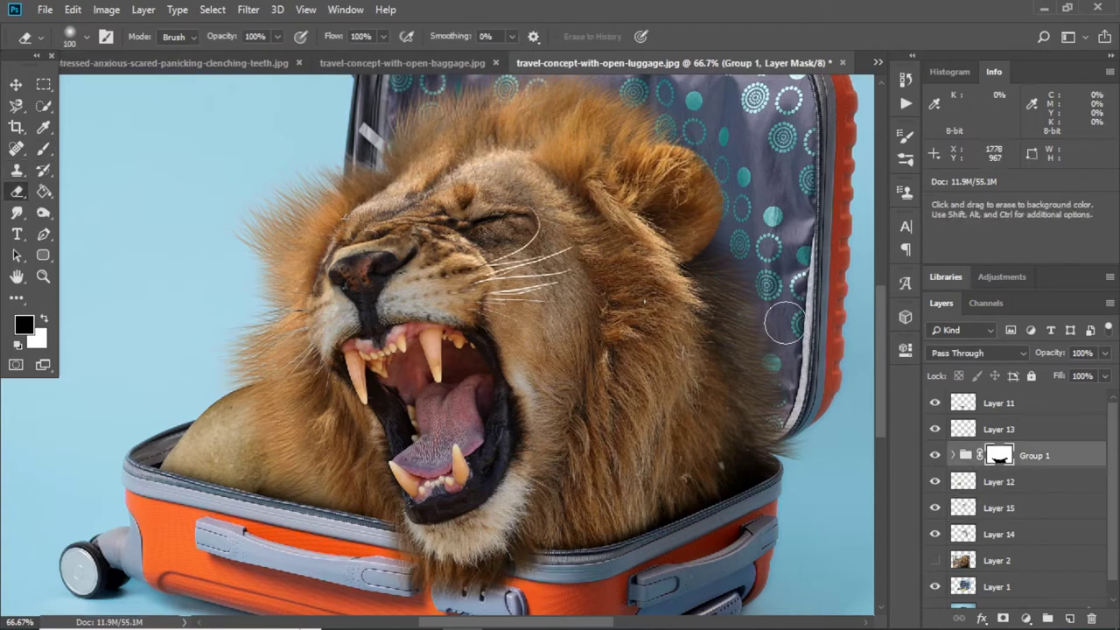
pyautogui.click(954, 455)
pyautogui.click(1007, 481)
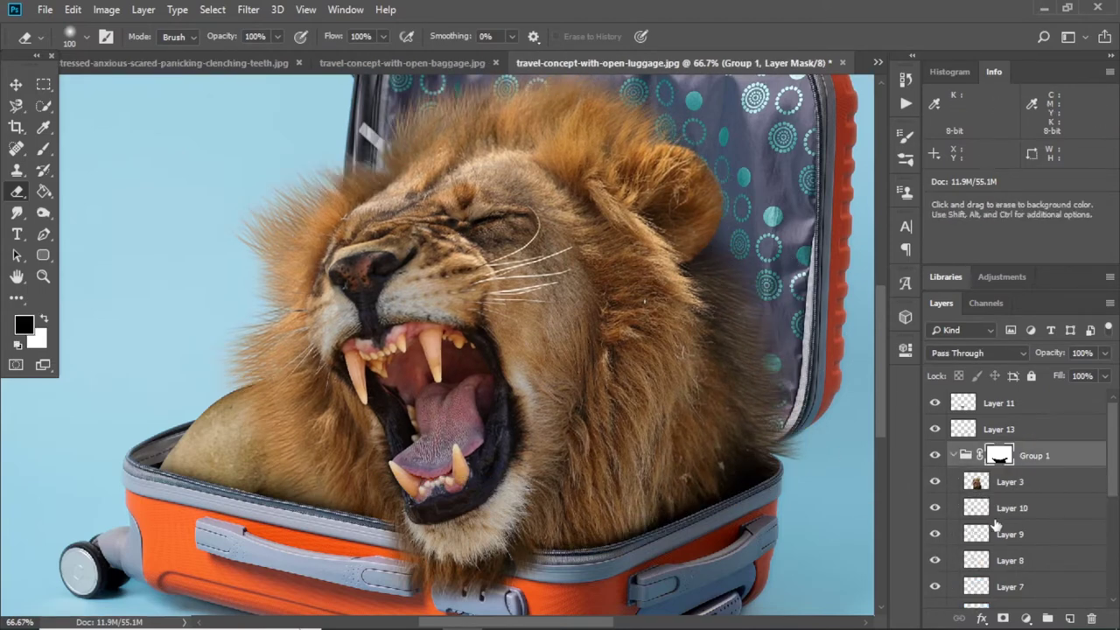
pyautogui.keyDown('ctrl'); pyautogui.rightClick(731, 308); pyautogui.keyUp('ctrl')
pyautogui.click(753, 329)
pyautogui.keyDown('ctrl'); pyautogui.rightClick(751, 329); pyautogui.keyUp('ctrl')
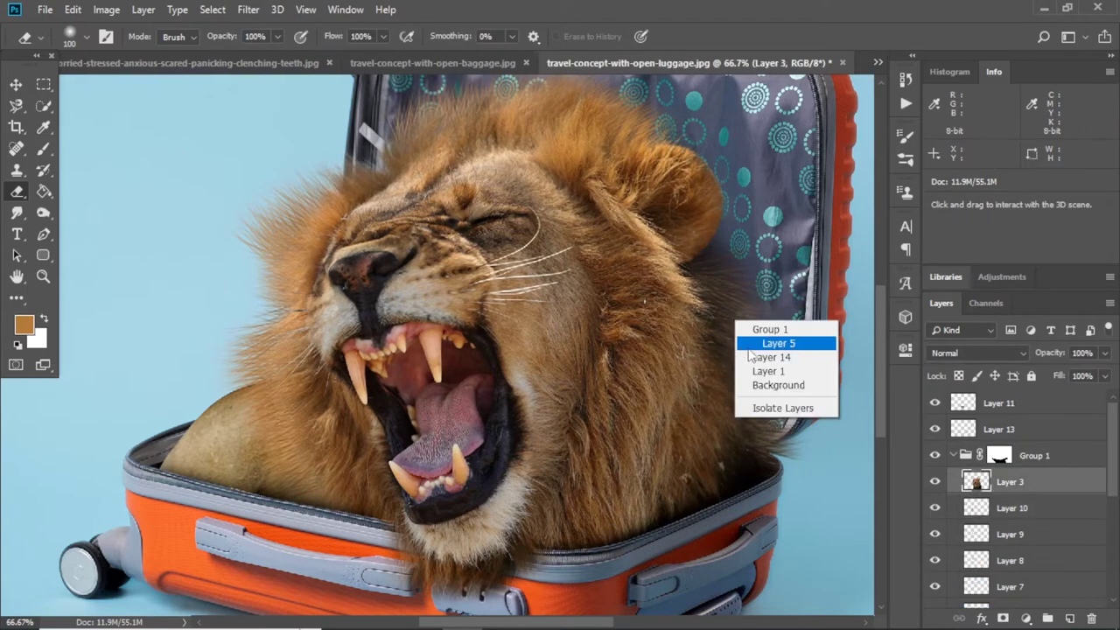
pyautogui.click(770, 342)
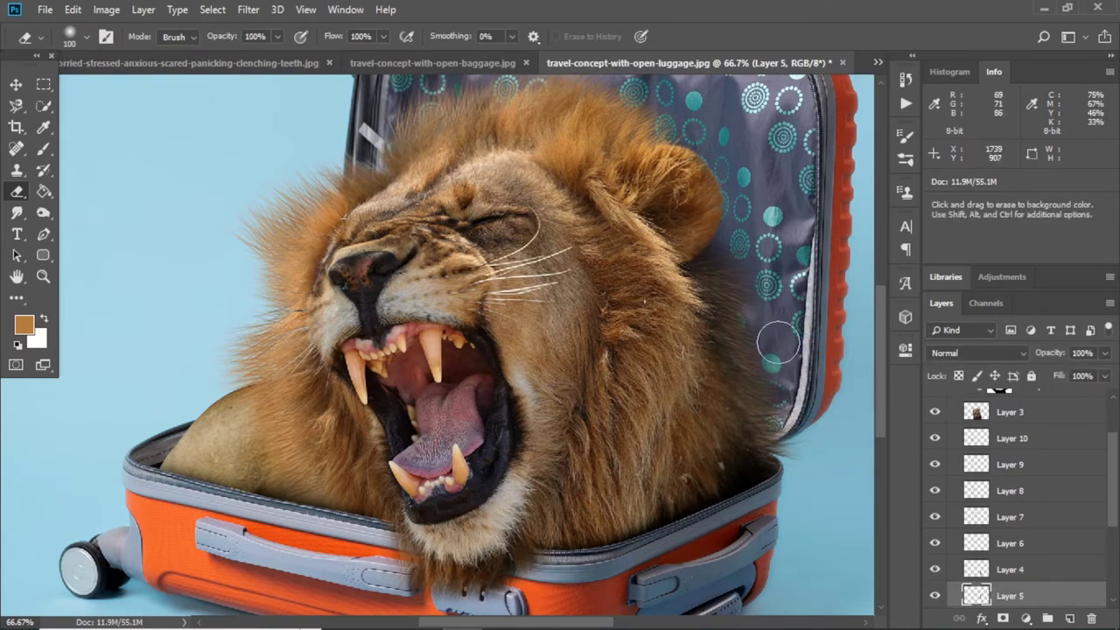
# Zoom out to the whole suitcase and switch to the travel-concept-with-open-baggage.jpg document
pyautogui.moveTo(792, 403); pyautogui.dragTo(691, 329)
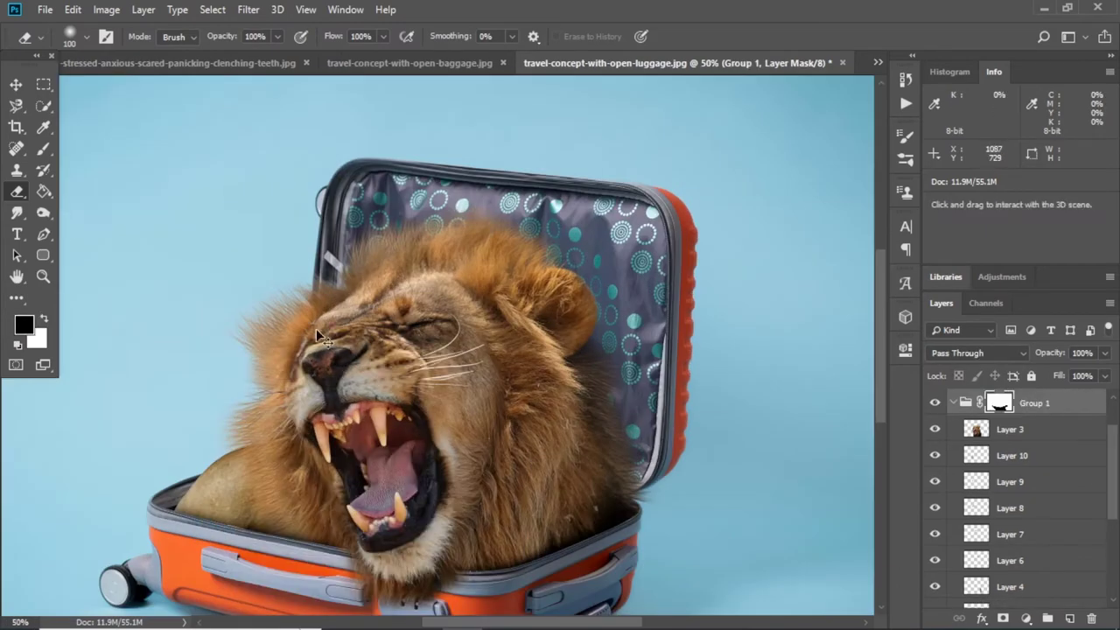
pyautogui.click(17, 84)
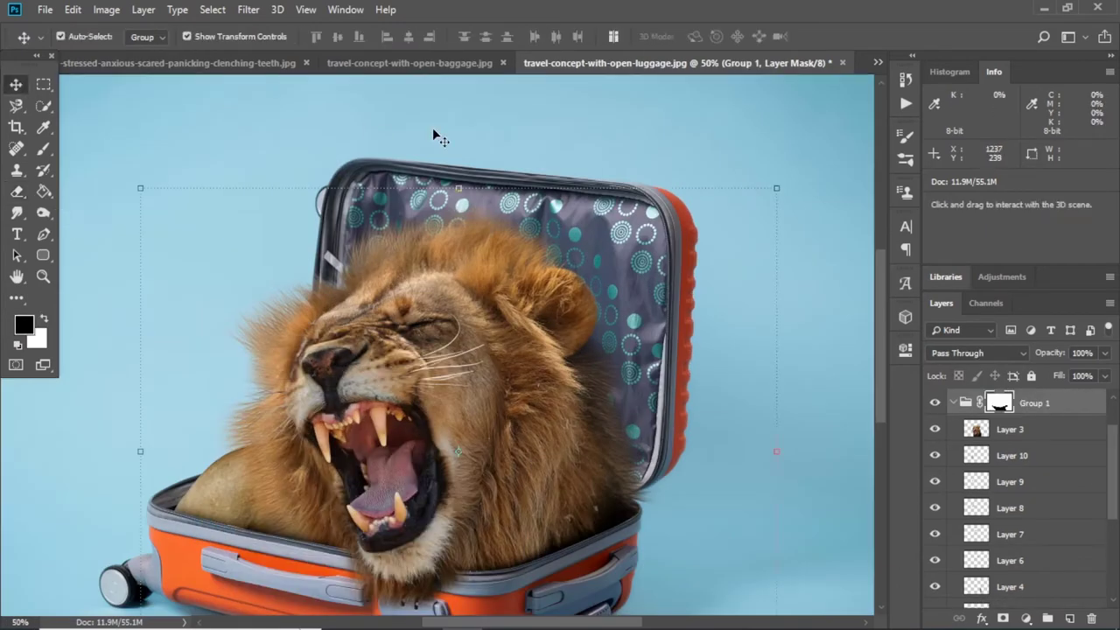
pyautogui.click(878, 62)
pyautogui.click(575, 100)
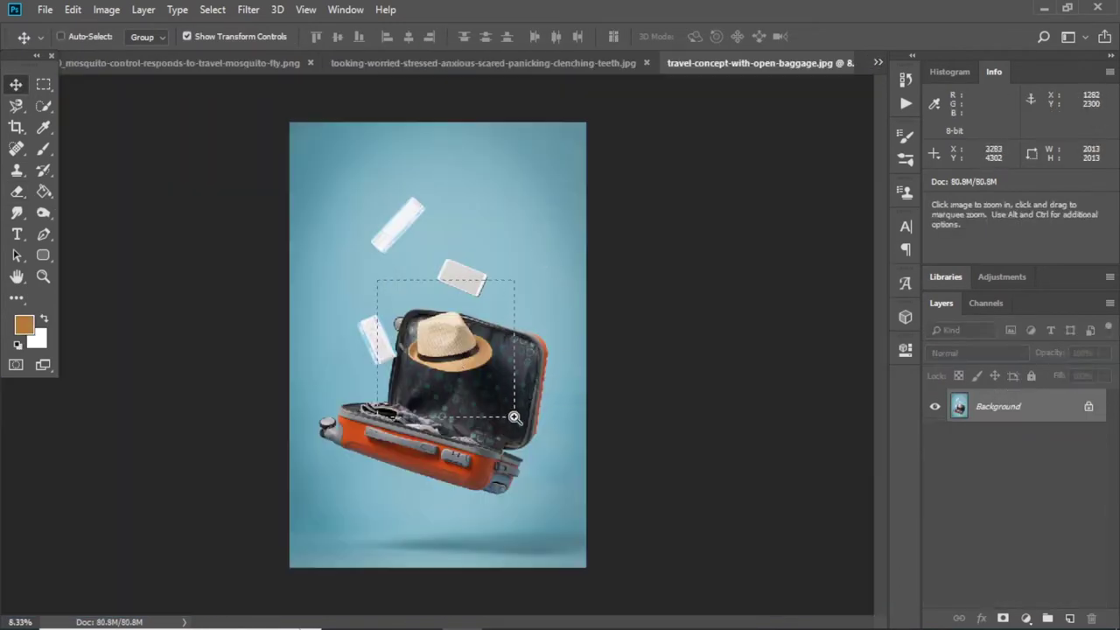
# Quick Select the straw hat in the open-baggage photo and copy it
pyautogui.keyDown('ctrl'); pyautogui.click(513, 416); pyautogui.keyUp('ctrl')
pyautogui.keyDown('ctrl'); pyautogui.click(275, 276); pyautogui.keyUp('ctrl')
pyautogui.press('w')
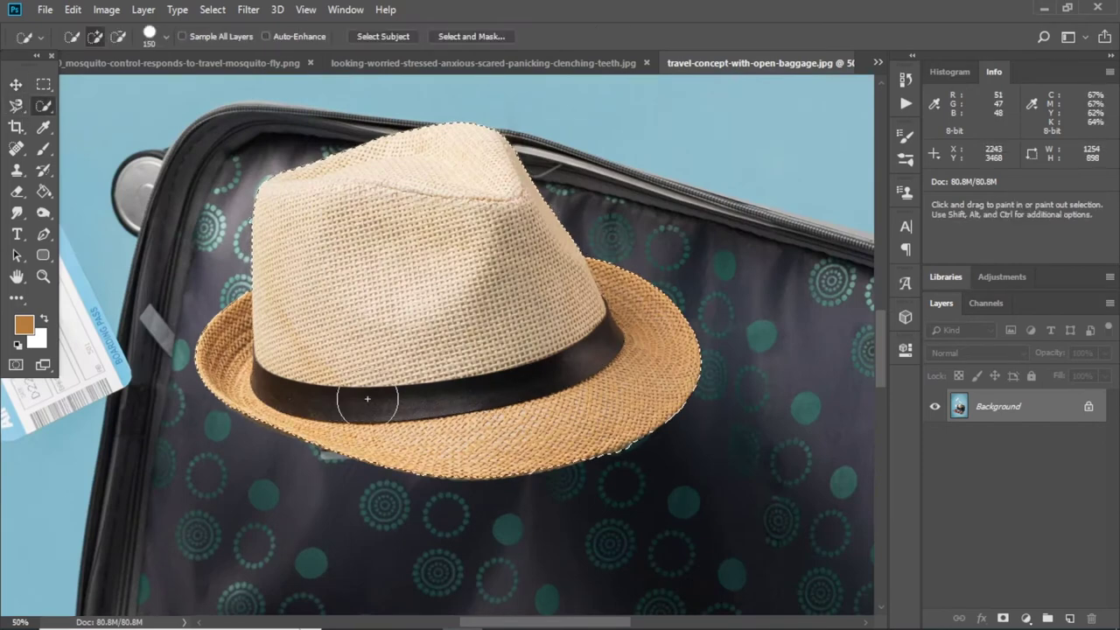
pyautogui.moveTo(363, 395); pyautogui.dragTo(346, 356)
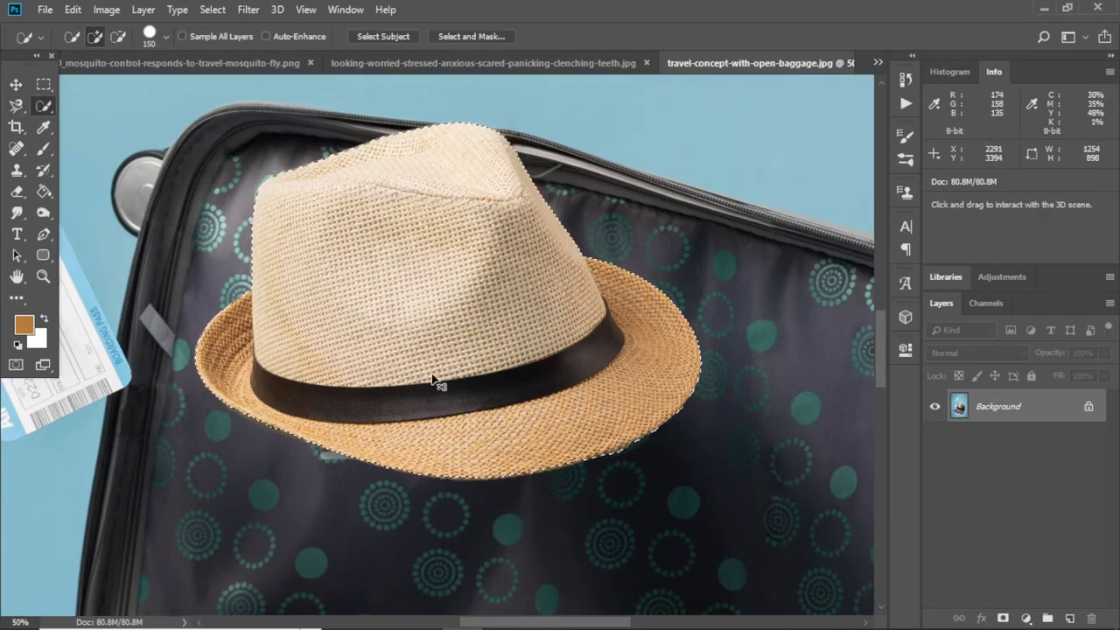
pyautogui.hotkey('ctrl', 'c')
# Paste the hat into the lion luggage composition as Layer 16
pyautogui.click(878, 62)
pyautogui.click(595, 120)
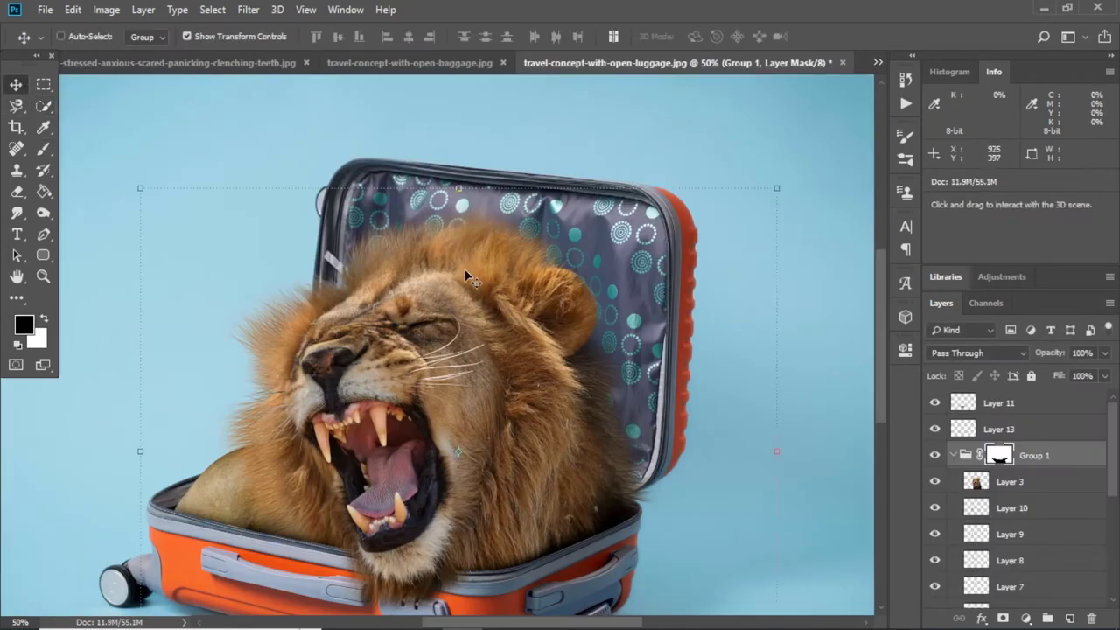
pyautogui.hotkey('ctrl', 'v')
pyautogui.hotkey('ctrl', 't')
pyautogui.press('Escape')
pyautogui.hotkey('ctrl', 'z')
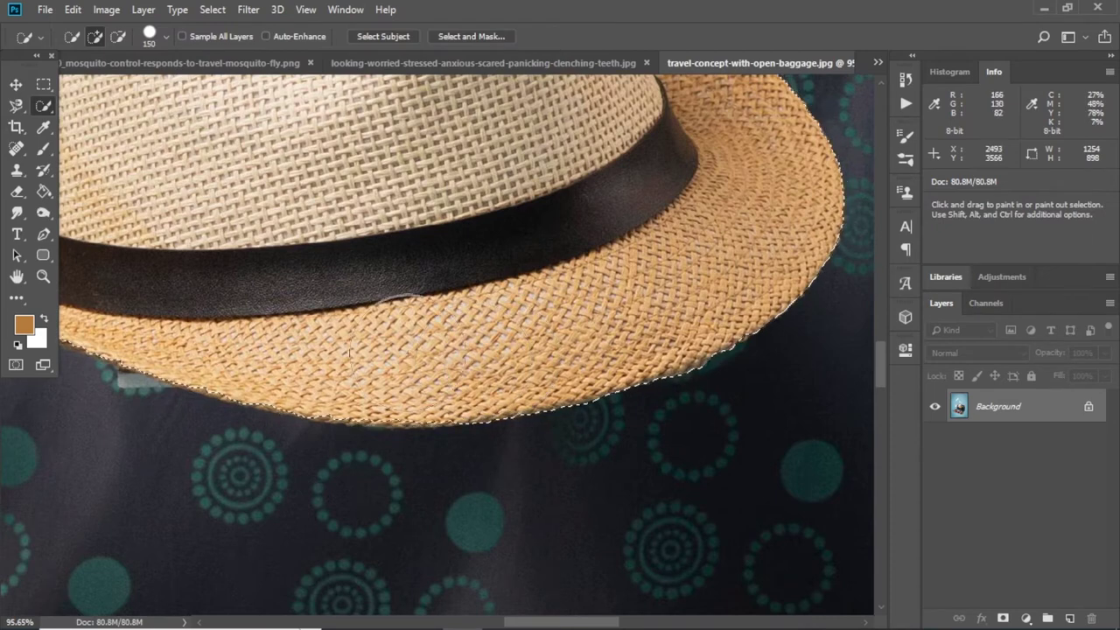
pyautogui.hscroll(-5, 525, 350)
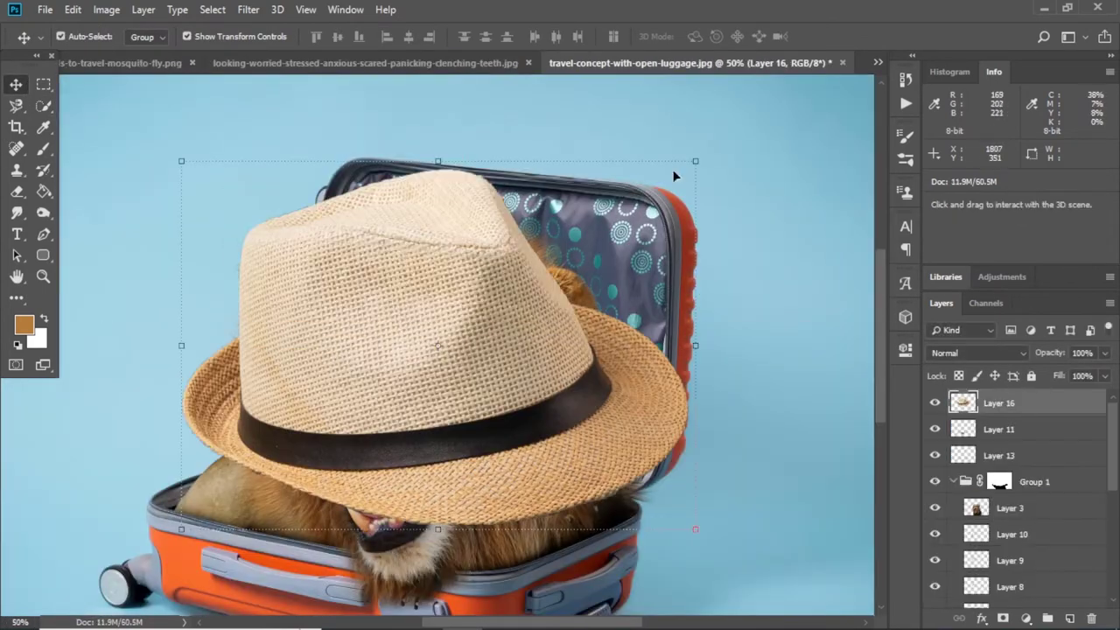
# Move, tilt 9.54° and scale the hat to about 42% onto the lion's head, then commit
pyautogui.moveTo(680, 175); pyautogui.dragTo(536, 260)
pyautogui.moveTo(473, 341); pyautogui.dragTo(521, 214)
pyautogui.moveTo(613, 175); pyautogui.dragTo(630, 214)
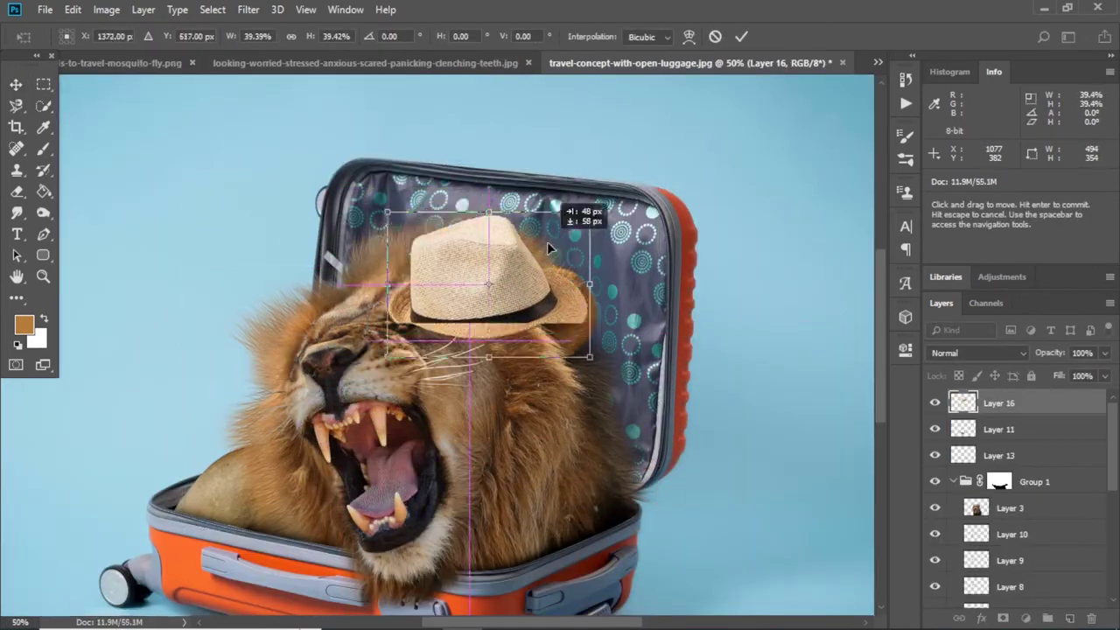
pyautogui.moveTo(540, 248); pyautogui.dragTo(553, 265)
pyautogui.moveTo(601, 371); pyautogui.dragTo(578, 348)
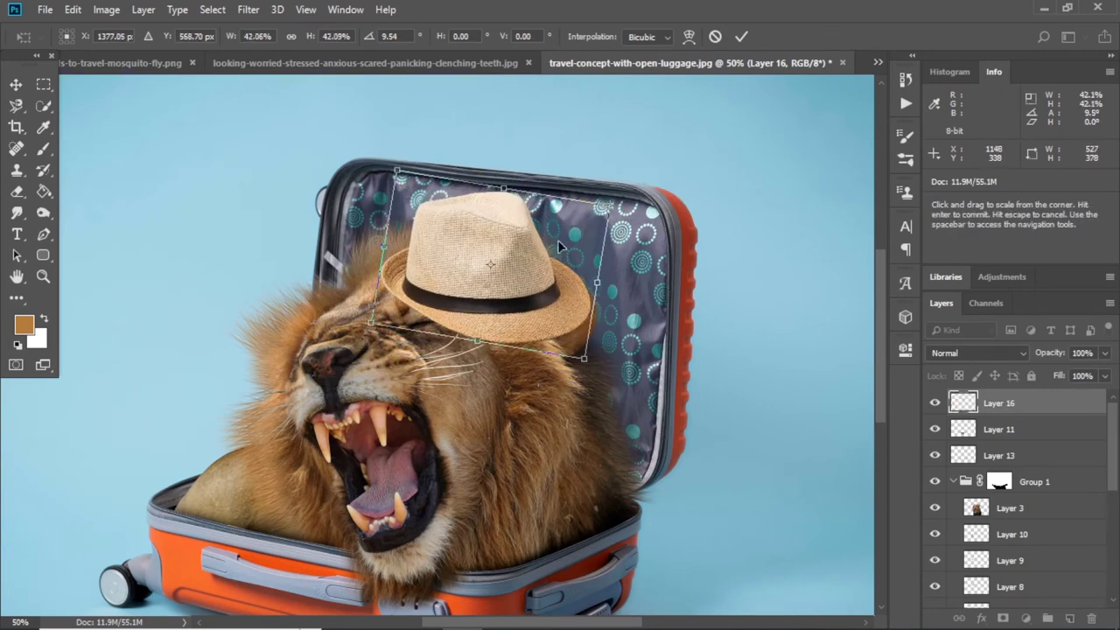
pyautogui.moveTo(560, 262); pyautogui.dragTo(531, 244)
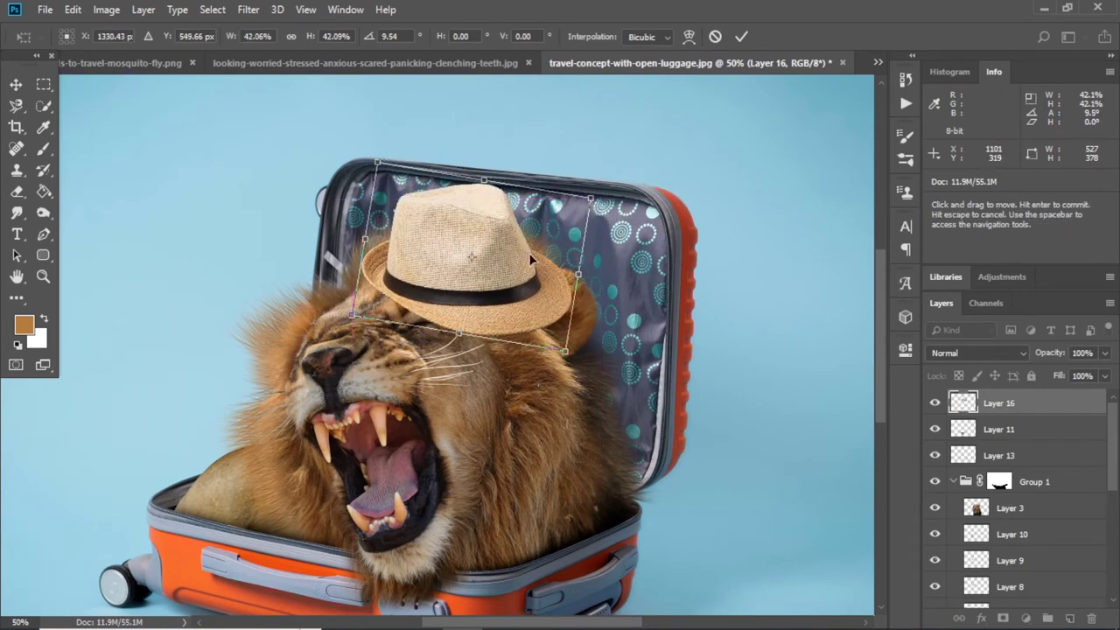
pyautogui.press('Return')
pyautogui.click(992, 431)
# Add Layer 17 under the hat and set a 124 px brush
pyautogui.click(1070, 619)
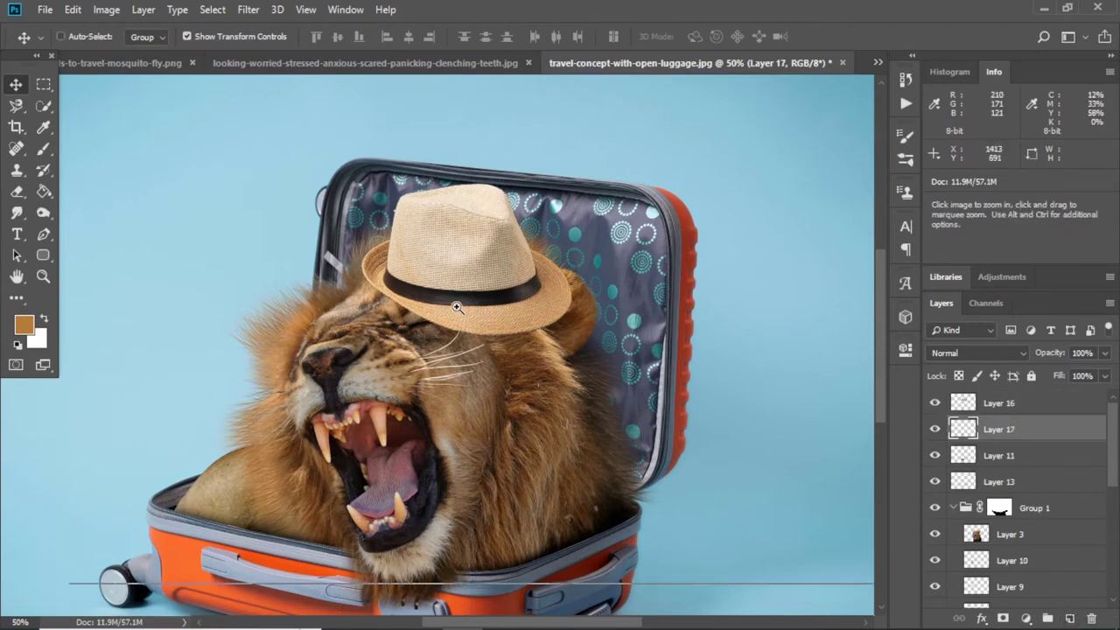
pyautogui.hotkey('ctrl', '1')
pyautogui.press('b')
pyautogui.rightClick(427, 337)
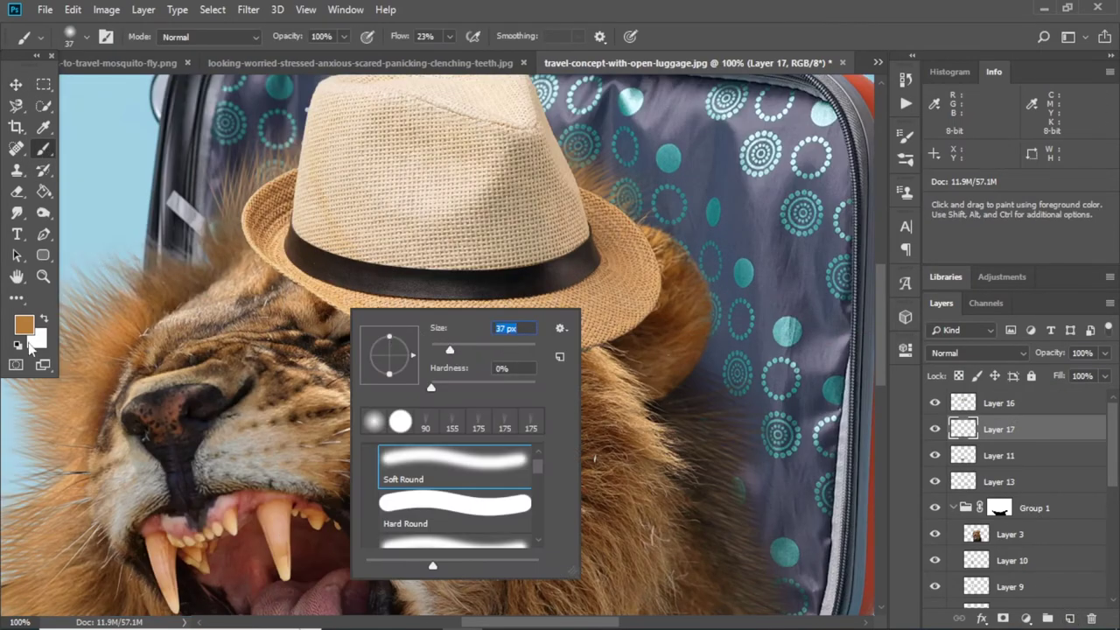
pyautogui.click(19, 344)
pyautogui.rightClick(609, 316)
pyautogui.write('124')
pyautogui.press('Return')
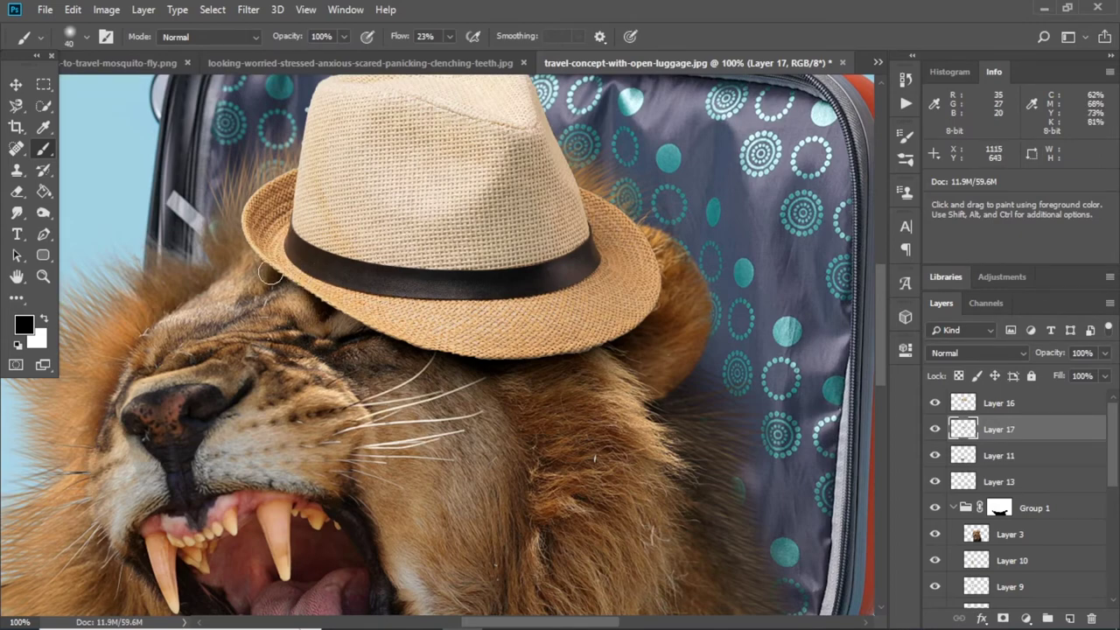
# Resize the soft brush to about 190 px and lower its flow to 3% for the brim shadow
pyautogui.moveTo(272, 274); pyautogui.dragTo(475, 318)
pyautogui.rightClick(476, 318)
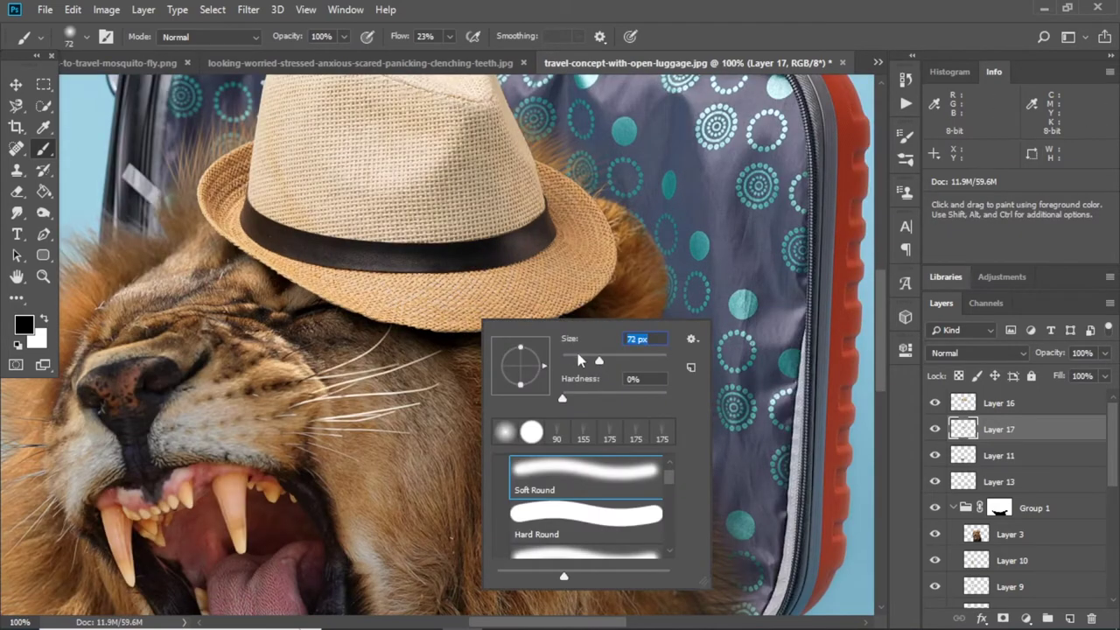
pyautogui.click(396, 343)
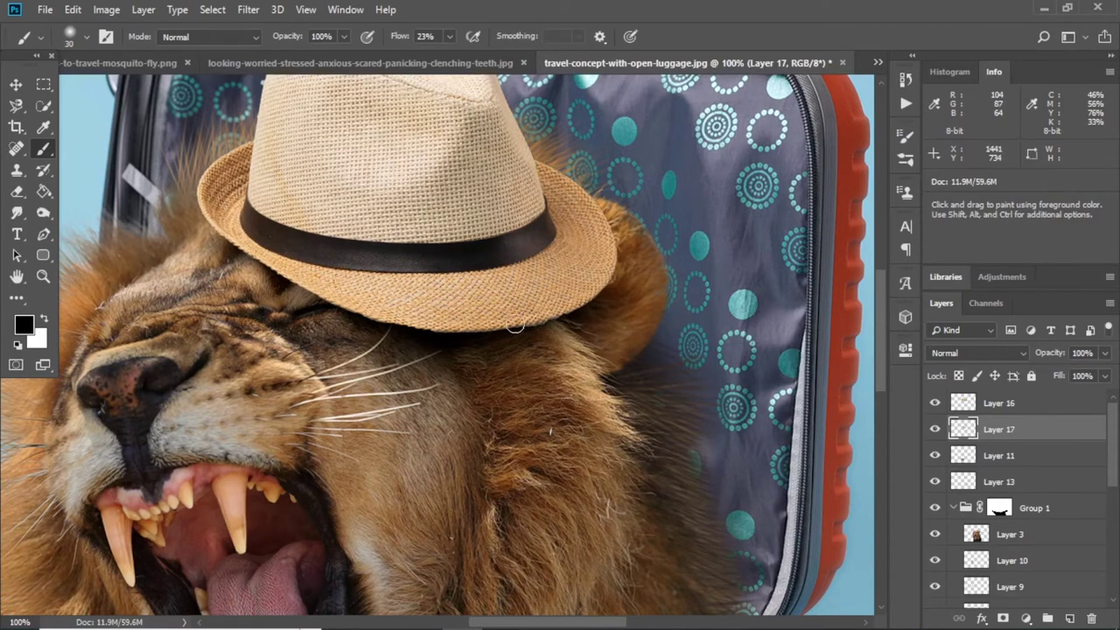
pyautogui.rightClick(618, 268)
pyautogui.click(598, 260)
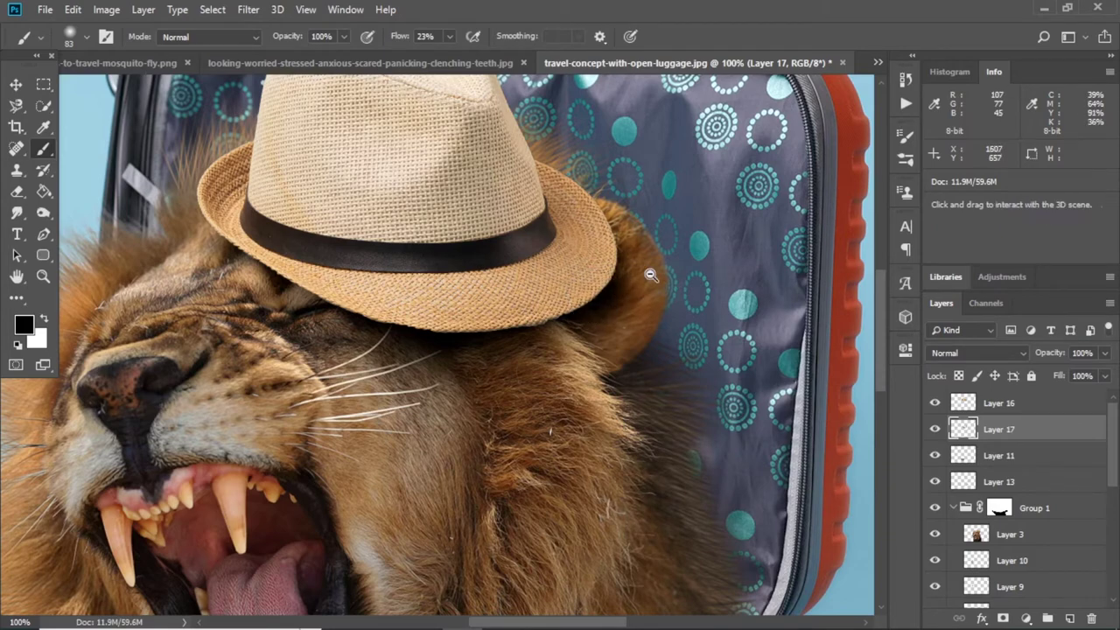
pyautogui.hotkey('ctrl', '0')
pyautogui.scroll(3, 516, 329)
pyautogui.rightClick(513, 331)
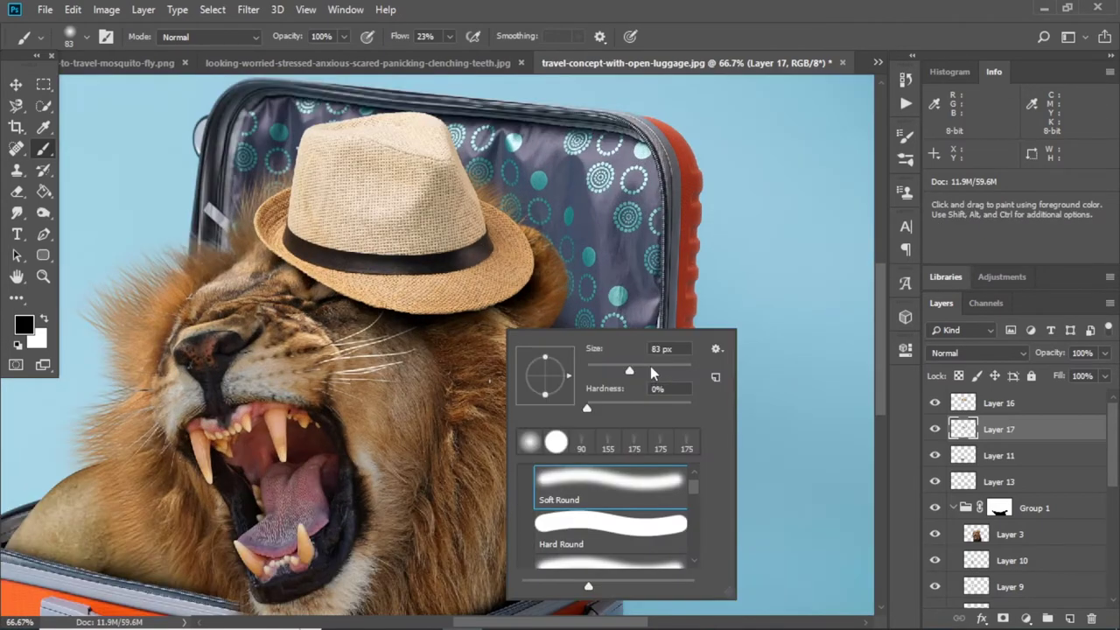
pyautogui.moveTo(543, 369); pyautogui.dragTo(553, 368)
pyautogui.click(513, 338)
pyautogui.click(449, 37)
pyautogui.click(470, 345)
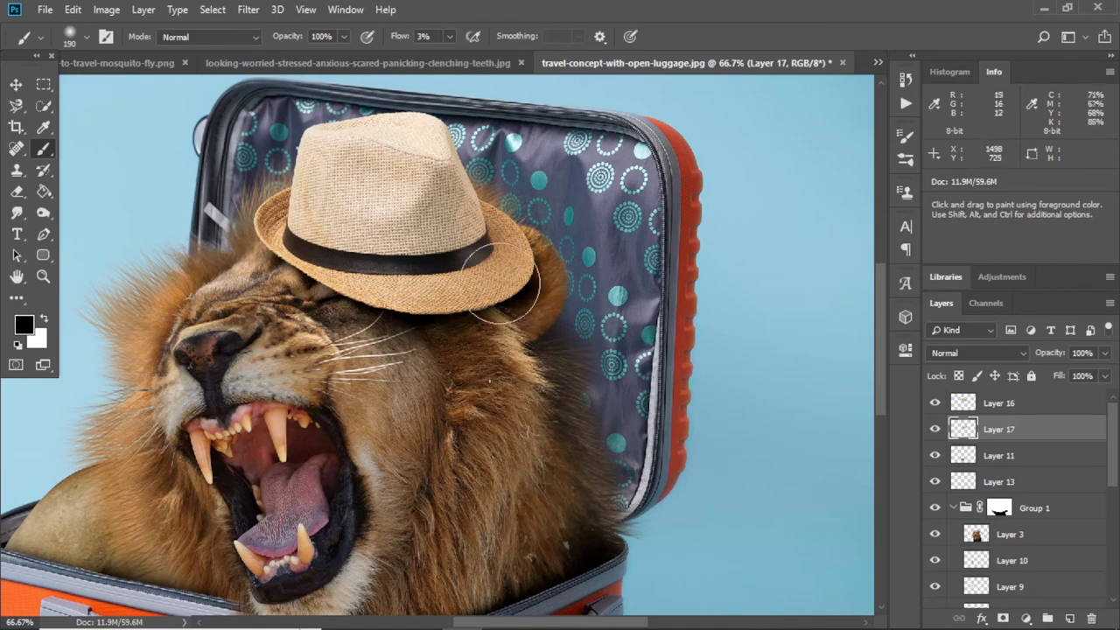
pyautogui.scroll(3, 525, 293)
# Switch to the Eraser and size it to 177 px to trim the brim shadow on the mane
pyautogui.rightClick(525, 312)
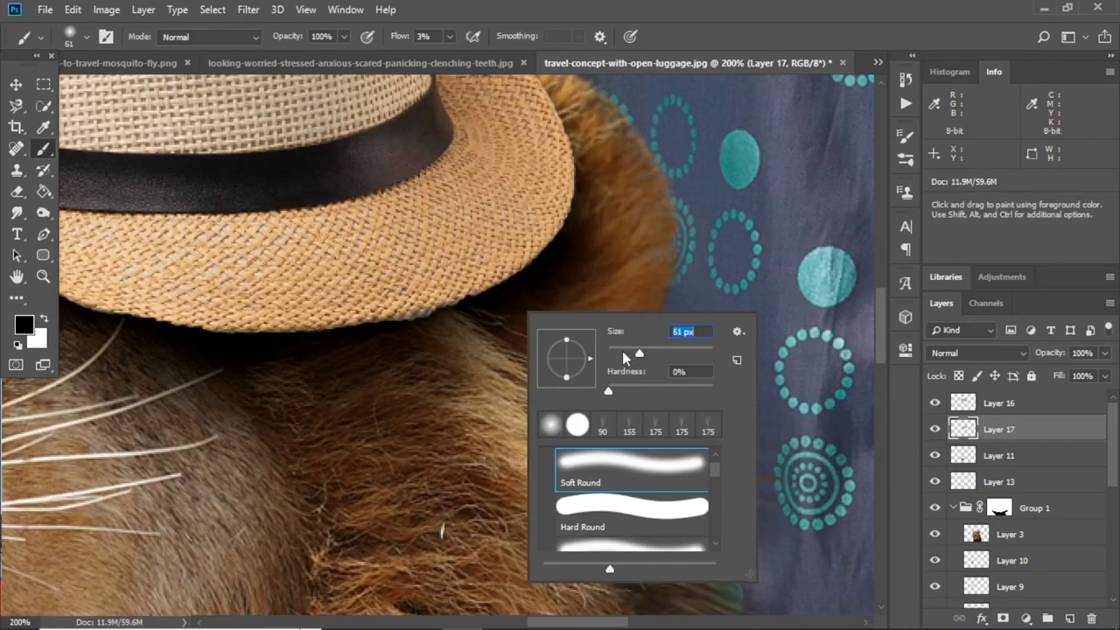
pyautogui.moveTo(647, 358); pyautogui.dragTo(623, 358)
pyautogui.click(388, 328)
pyautogui.press('e')
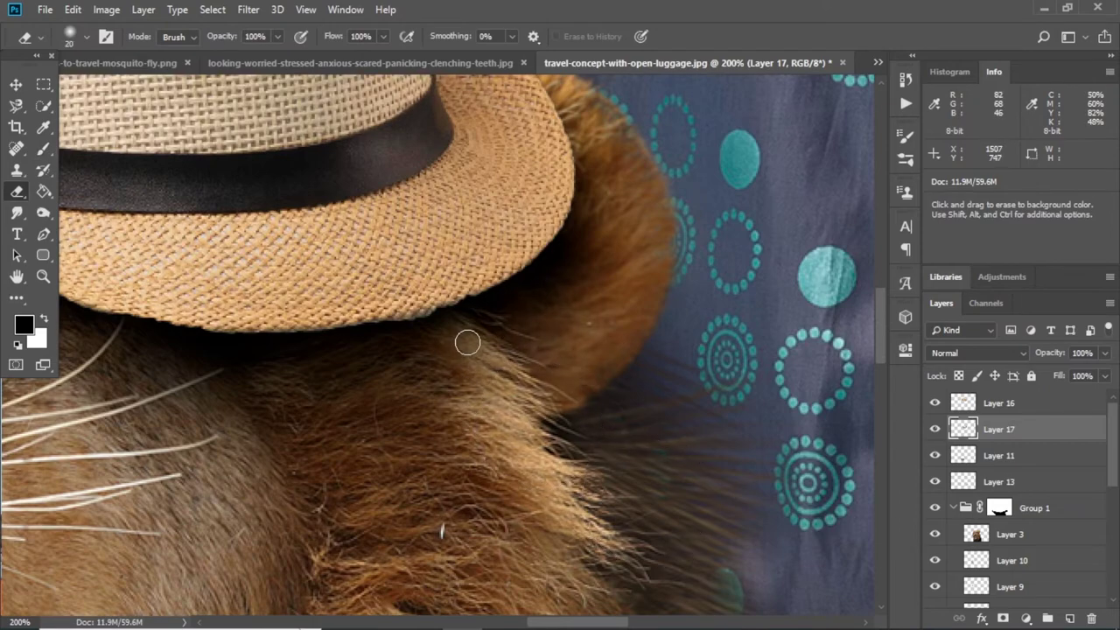
pyautogui.rightClick(523, 413)
pyautogui.moveTo(604, 403); pyautogui.dragTo(619, 404)
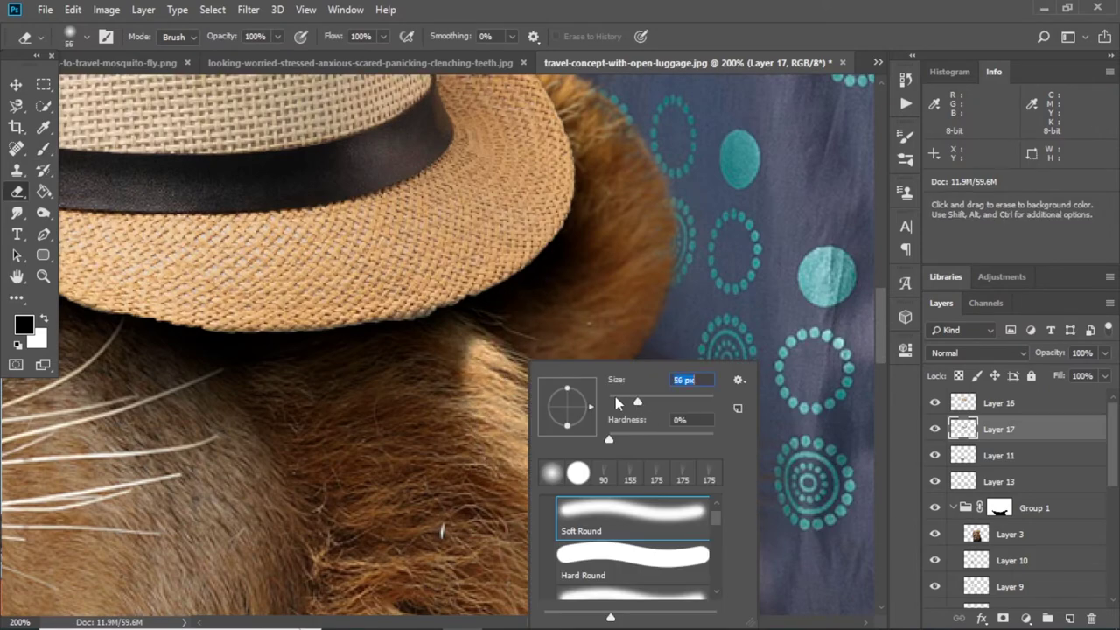
pyautogui.click(478, 388)
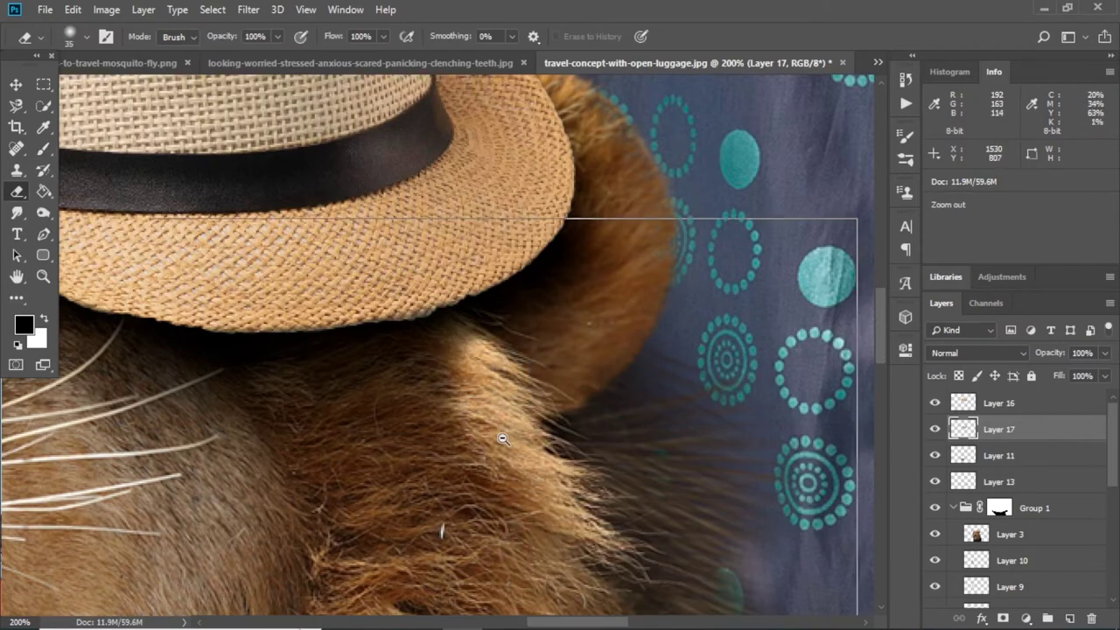
pyautogui.hotkey('ctrl', '0')
pyautogui.scroll(5, 525, 394)
pyautogui.rightClick(474, 328)
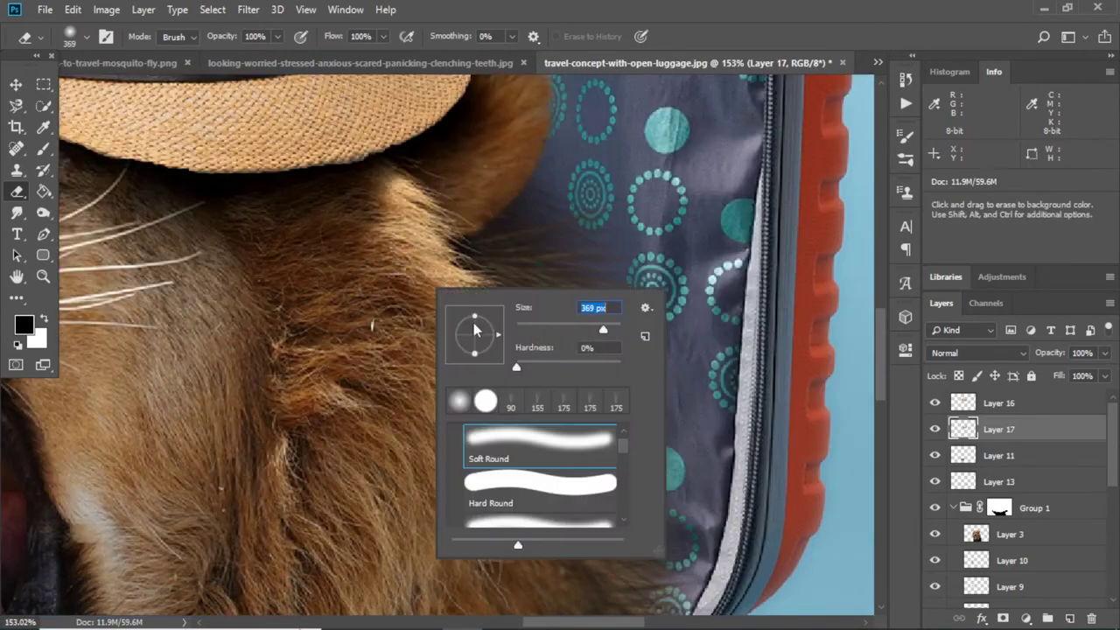
pyautogui.press('Return')
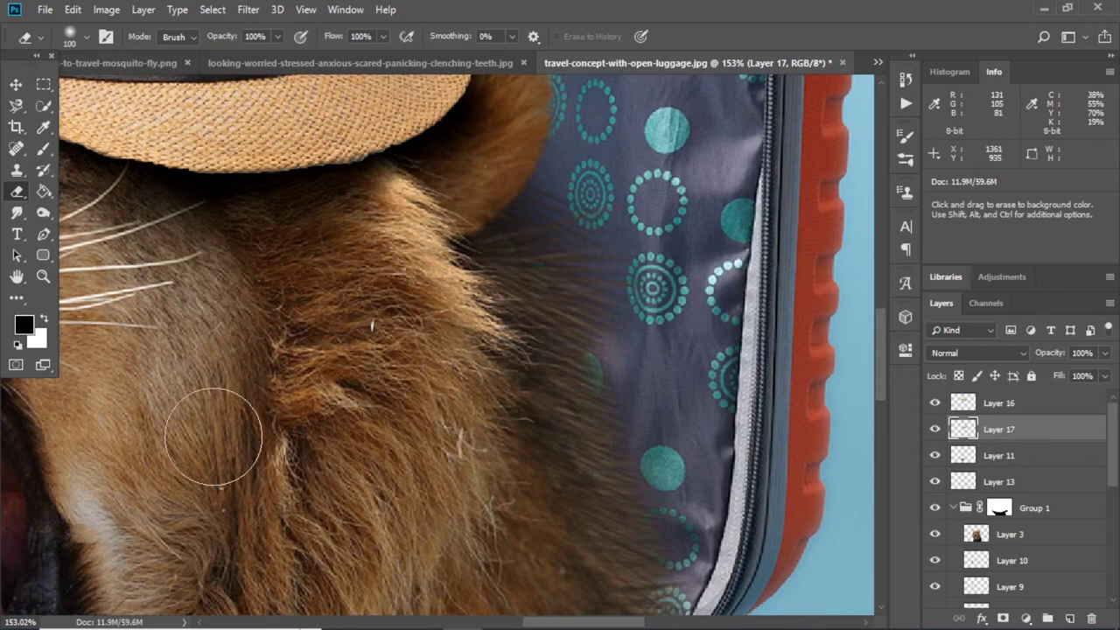
# Zoom in on the lion's whiskers and sample their pale beige as the foreground colour
pyautogui.moveTo(213, 436); pyautogui.dragTo(427, 515)
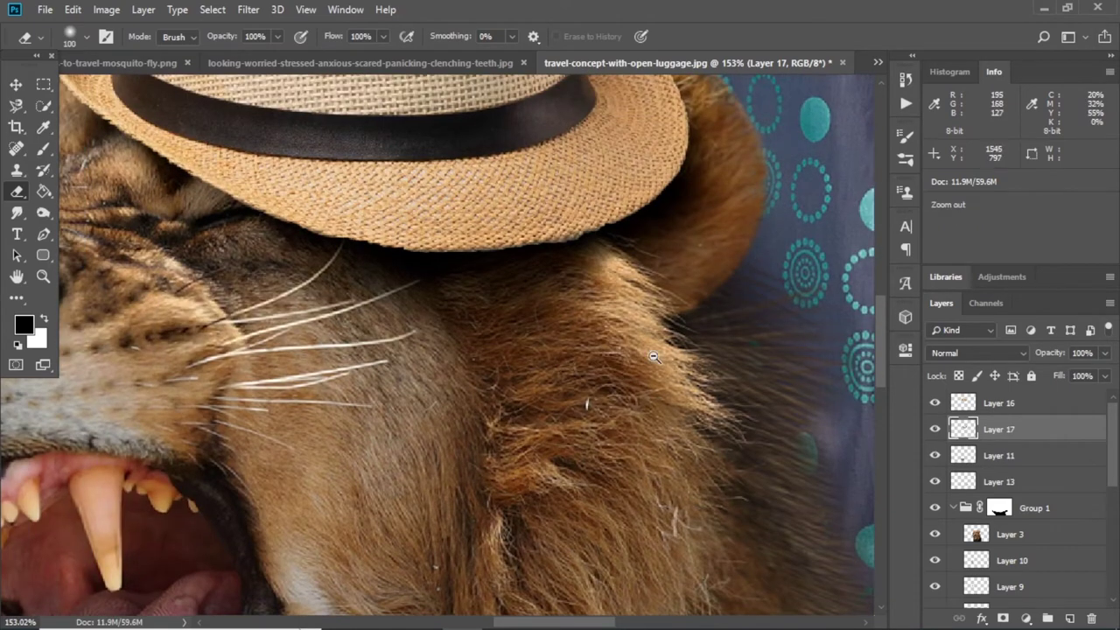
pyautogui.hotkey('ctrl', '0')
pyautogui.click(530, 360)
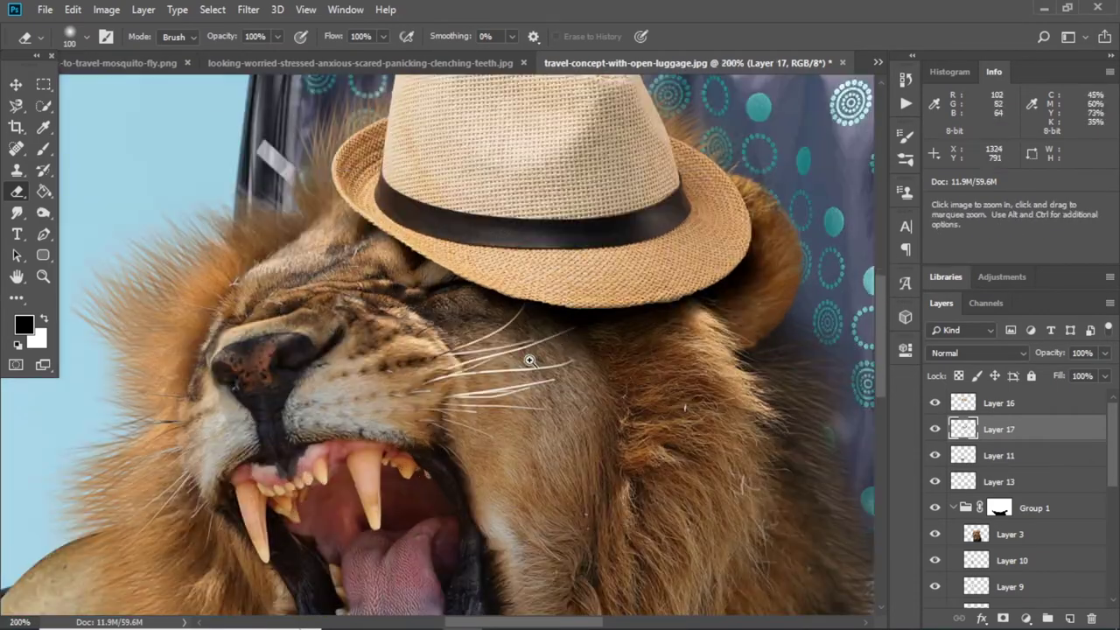
pyautogui.click(529, 359)
pyautogui.press('b')
pyautogui.keyDown('alt'); pyautogui.click(306, 409); pyautogui.keyUp('alt')
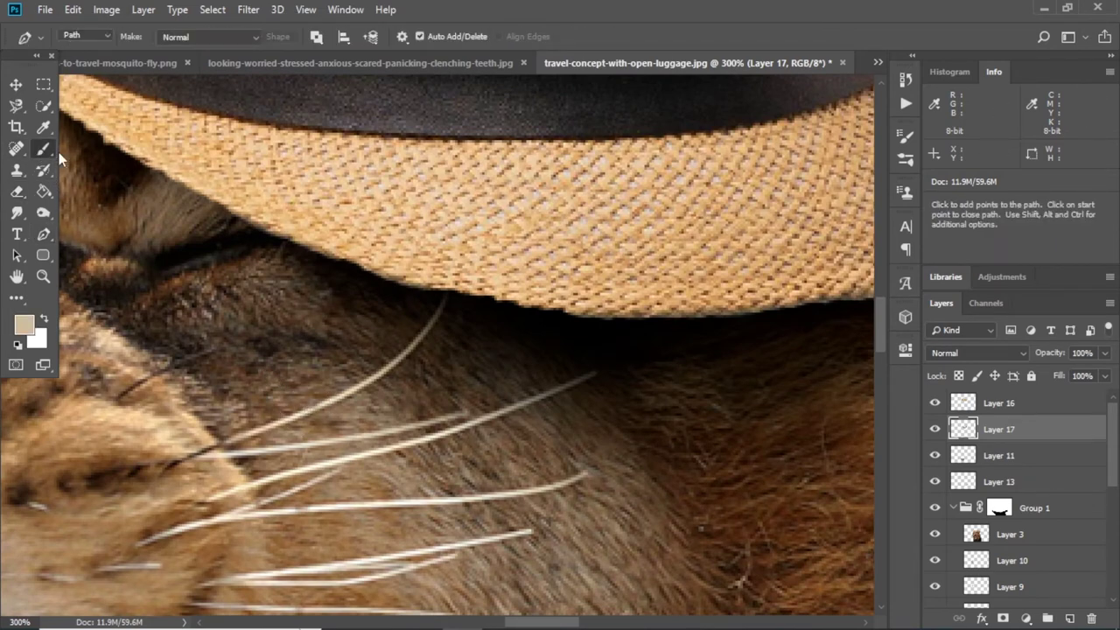
# Draw a whisker path curving toward the brim and stroke it with the brush on a new layer
pyautogui.rightClick(337, 345)
pyautogui.click(330, 395)
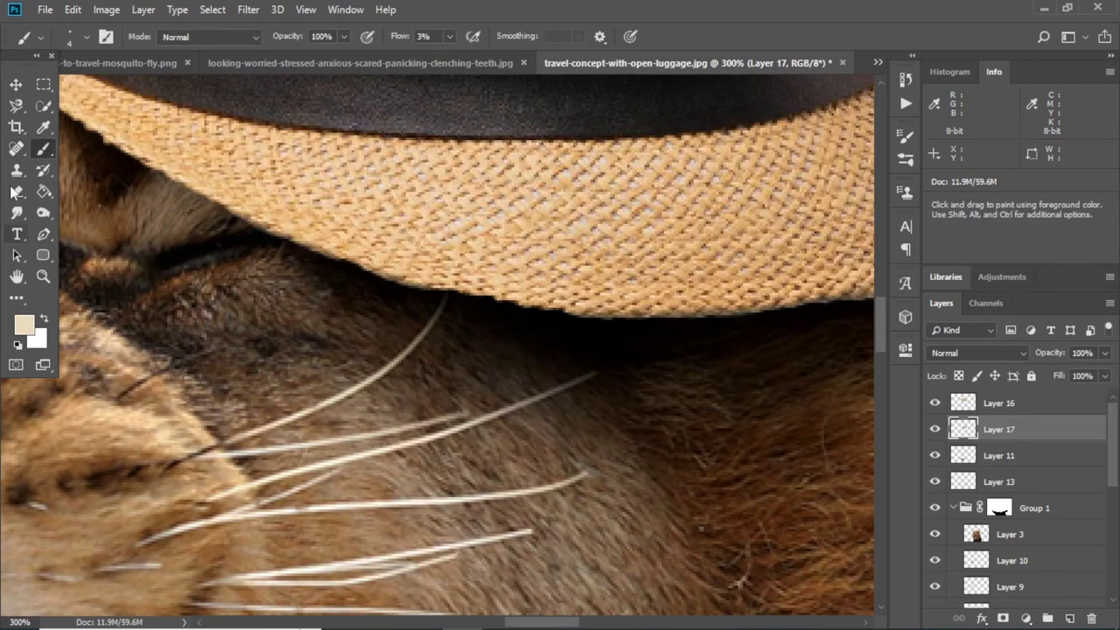
pyautogui.press('p')
pyautogui.click(444, 285)
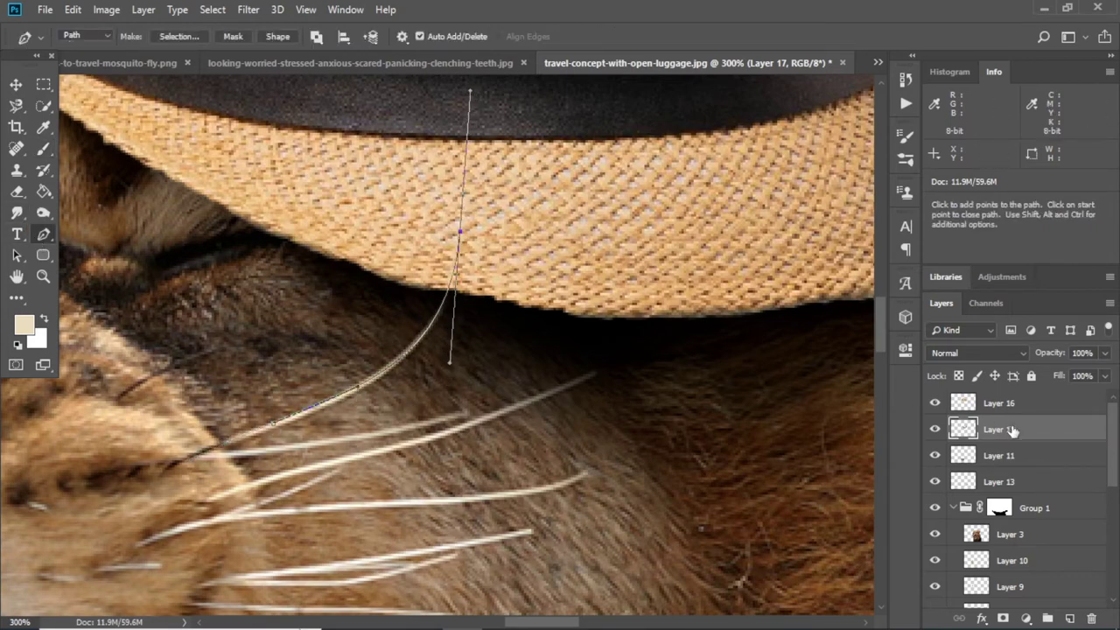
pyautogui.click(1069, 618)
pyautogui.rightClick(450, 278)
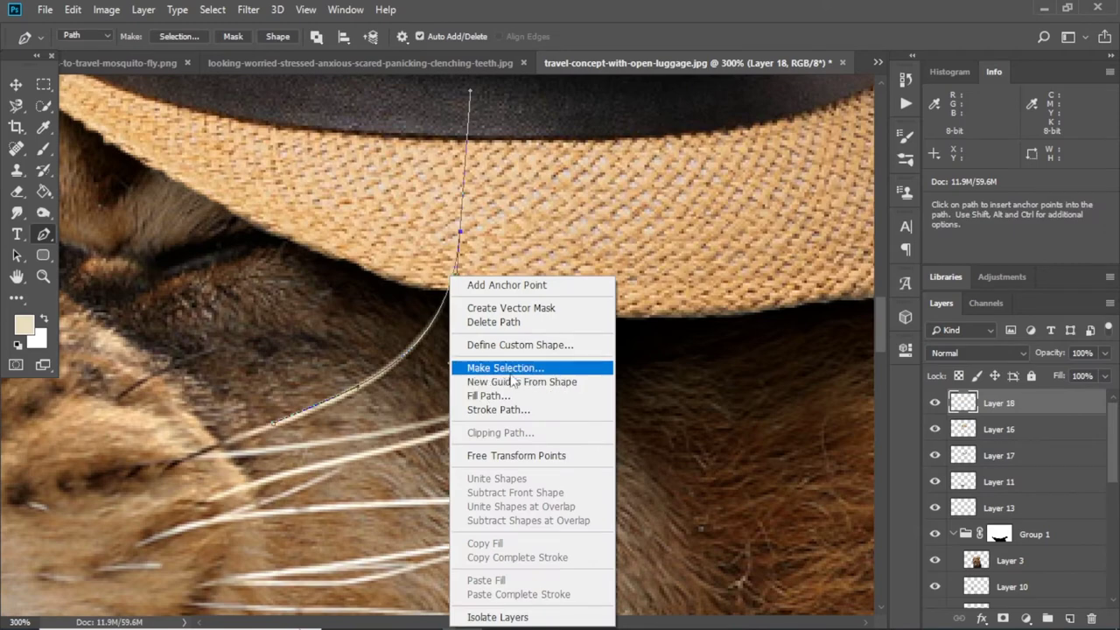
pyautogui.click(512, 409)
pyautogui.press('Return')
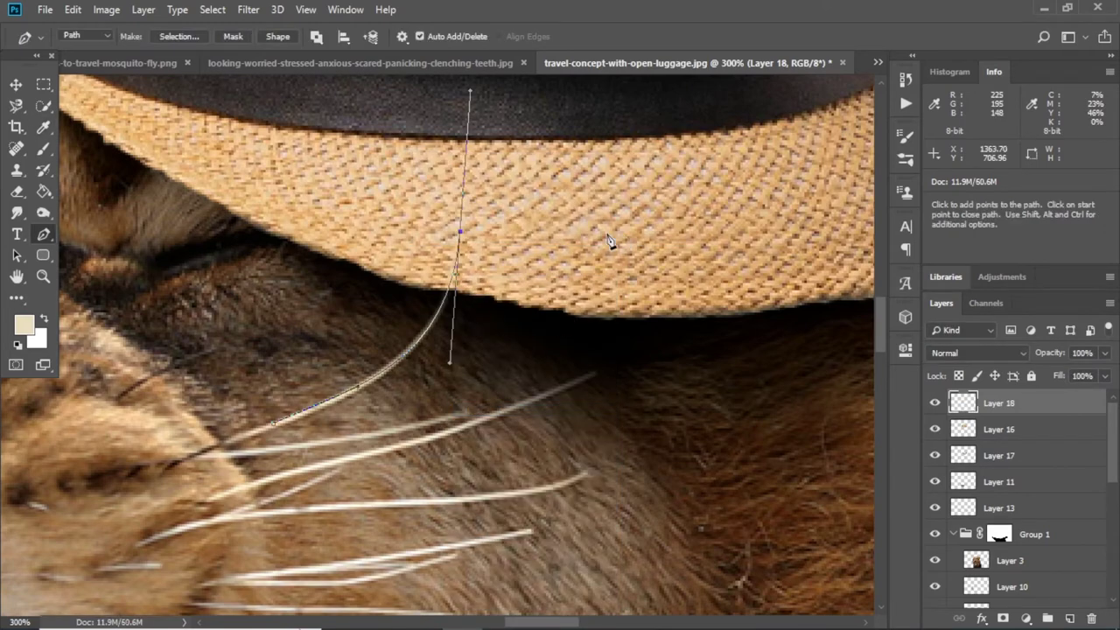
pyautogui.press('Return')
# Duplicate the whisker layer twice and merge the copies into one
pyautogui.hotkey('ctrl', 'j')
pyautogui.hotkey('ctrl', 'j')
pyautogui.press('v')
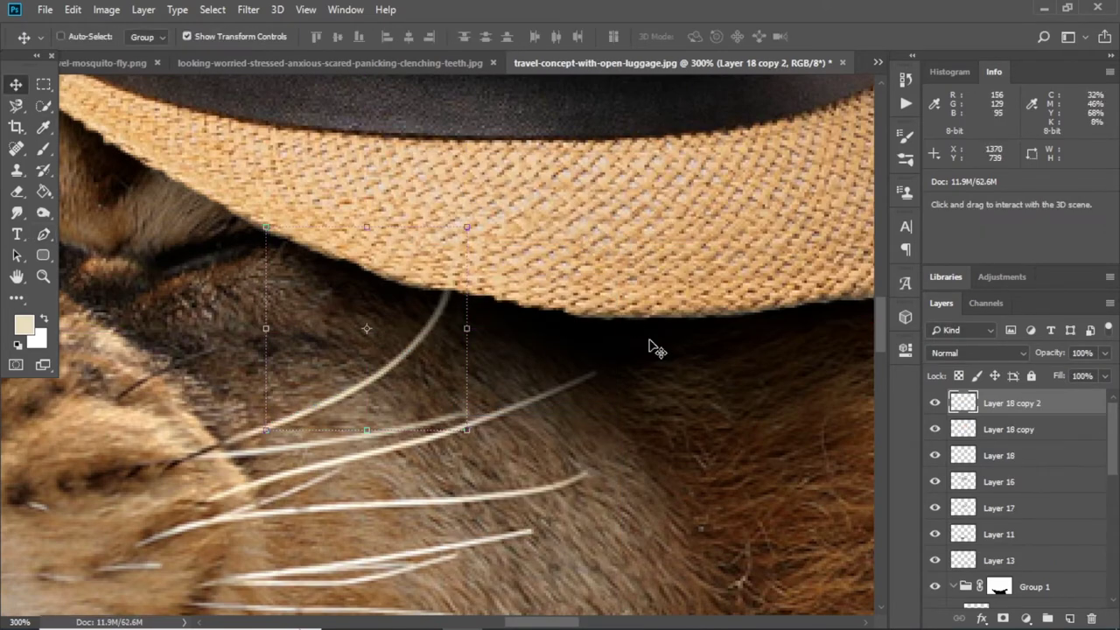
pyautogui.keyDown('shift'); pyautogui.click(1015, 455); pyautogui.keyUp('shift')
pyautogui.hotkey('ctrl', 'e')
pyautogui.scroll(-3, 496, 332)
pyautogui.scroll(-3, 472, 341)
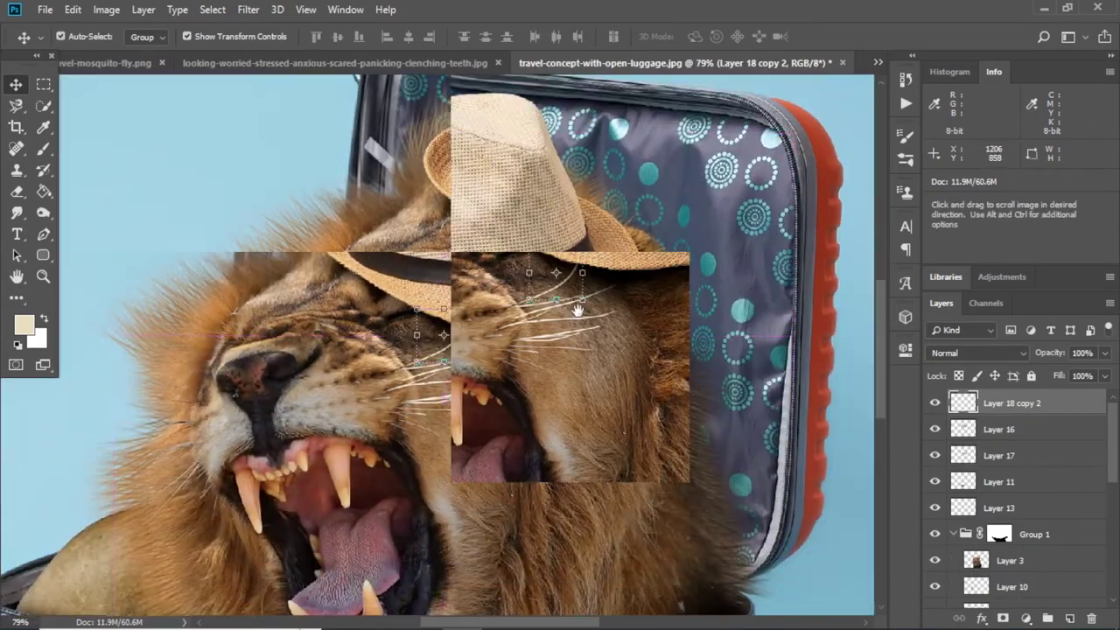
pyautogui.scroll(-2, 451, 352)
pyautogui.scroll(-2, 451, 352)
pyautogui.moveTo(807, 292); pyautogui.dragTo(612, 292)
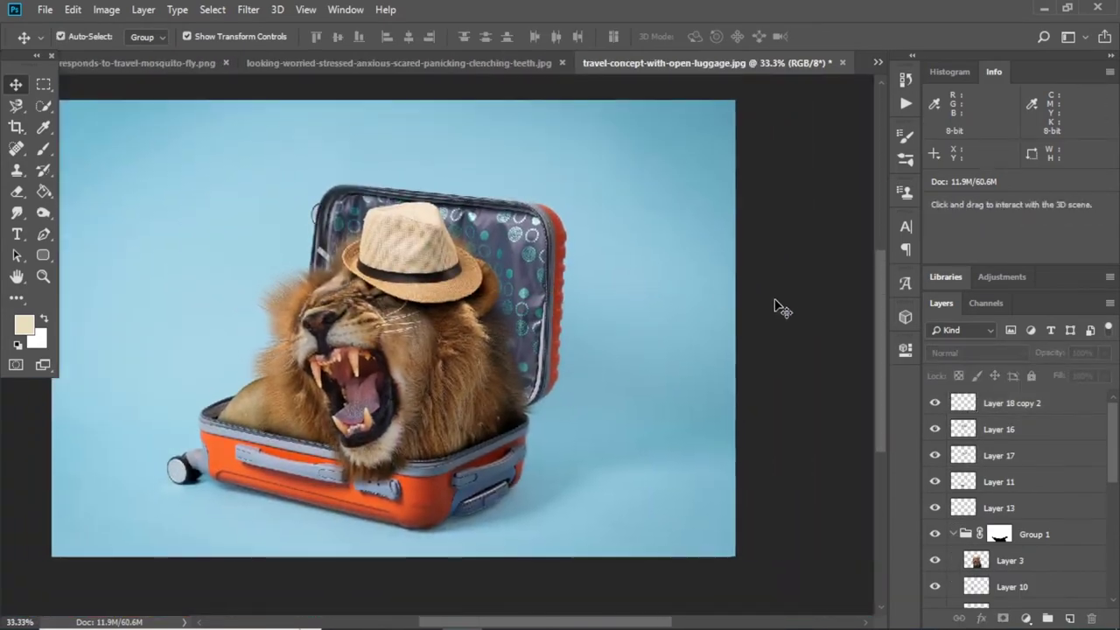
pyautogui.scroll(4, 426, 292)
pyautogui.scroll(2, 426, 292)
pyautogui.scroll(1, 420, 290)
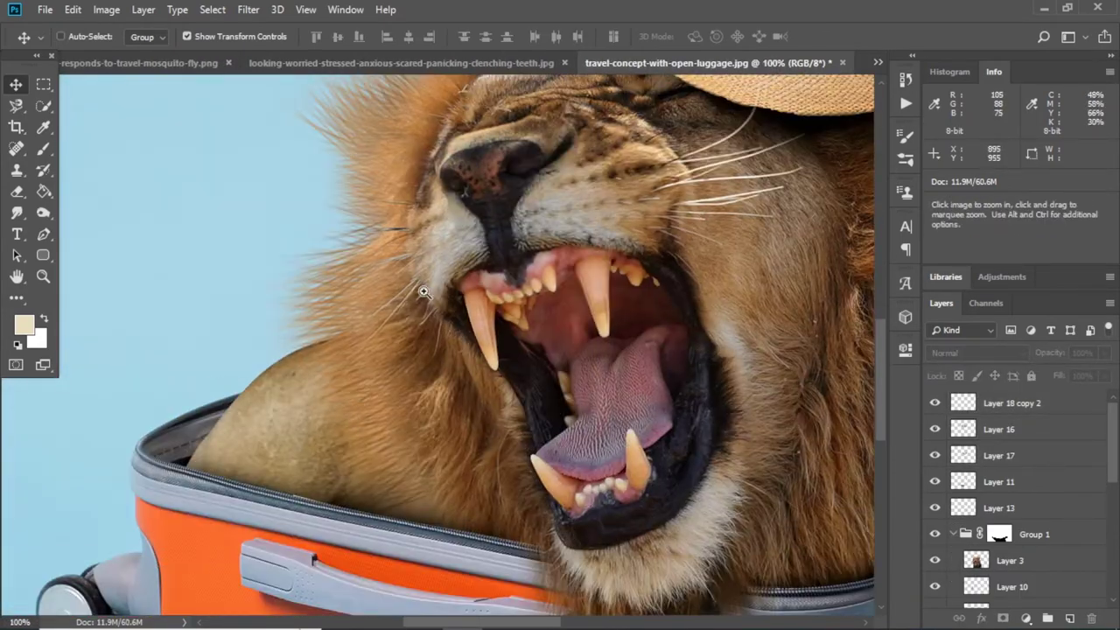
pyautogui.scroll(1, 420, 290)
# Draw curved whisker paths with the Pen tool, from the lion's cheek out onto the blue background
pyautogui.click(43, 233)
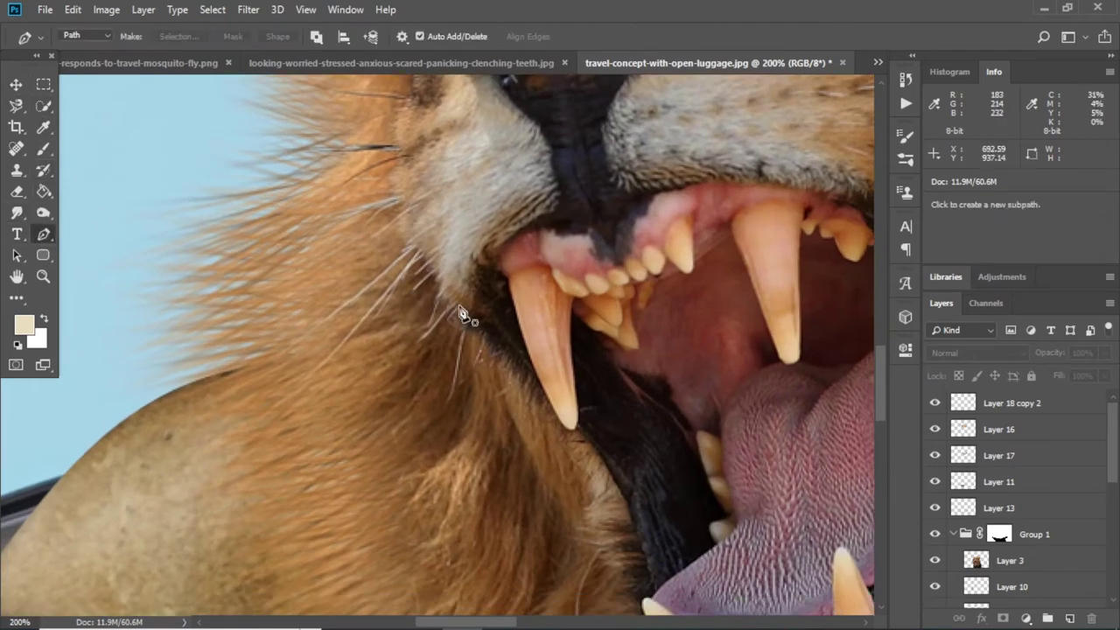
pyautogui.click(433, 233)
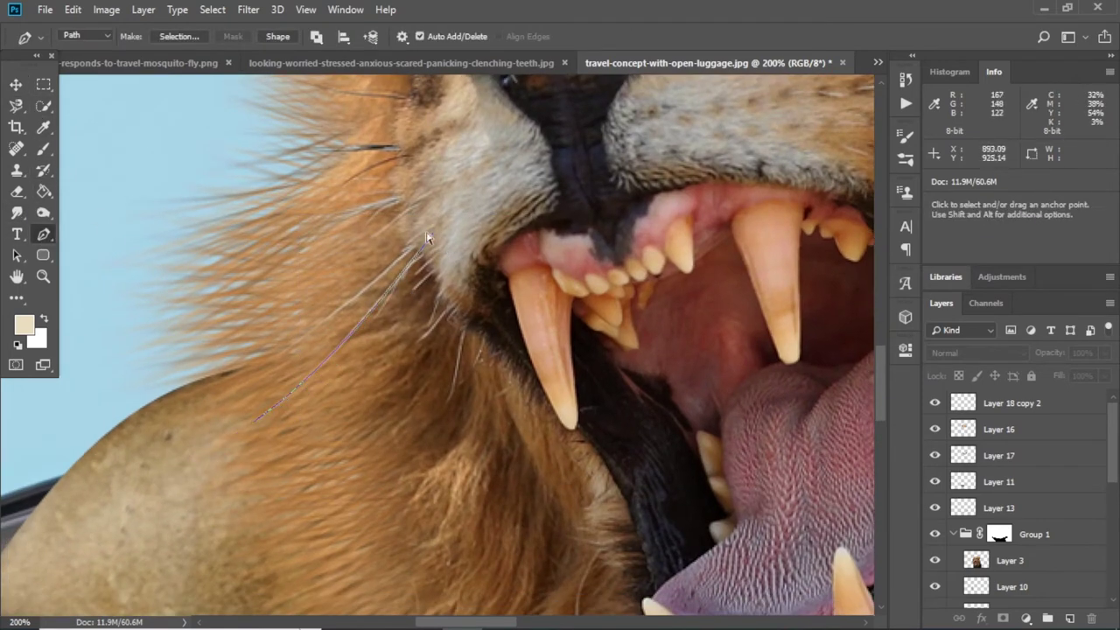
pyautogui.click(419, 242)
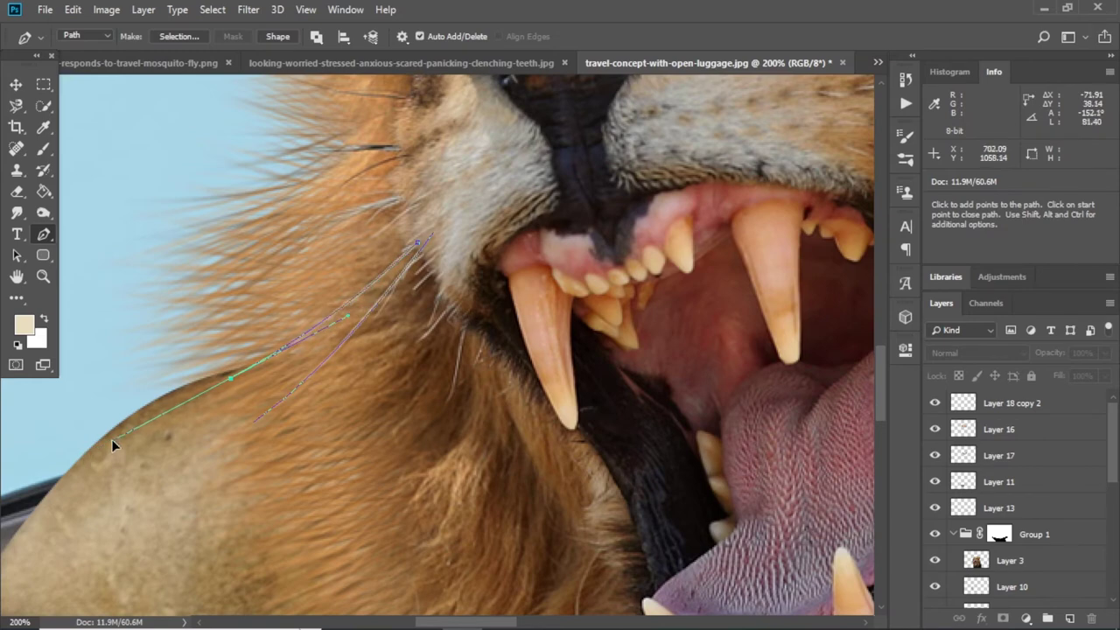
pyautogui.press('Escape')
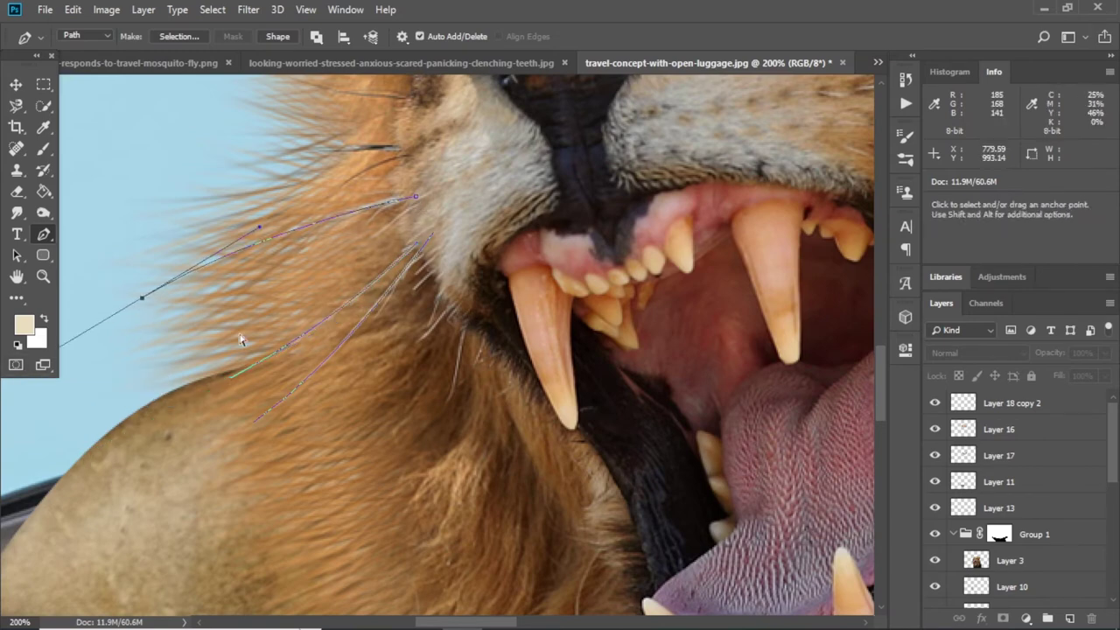
pyautogui.click(400, 150)
pyautogui.moveTo(79, 186); pyautogui.dragTo(16, 213)
pyautogui.press('Escape')
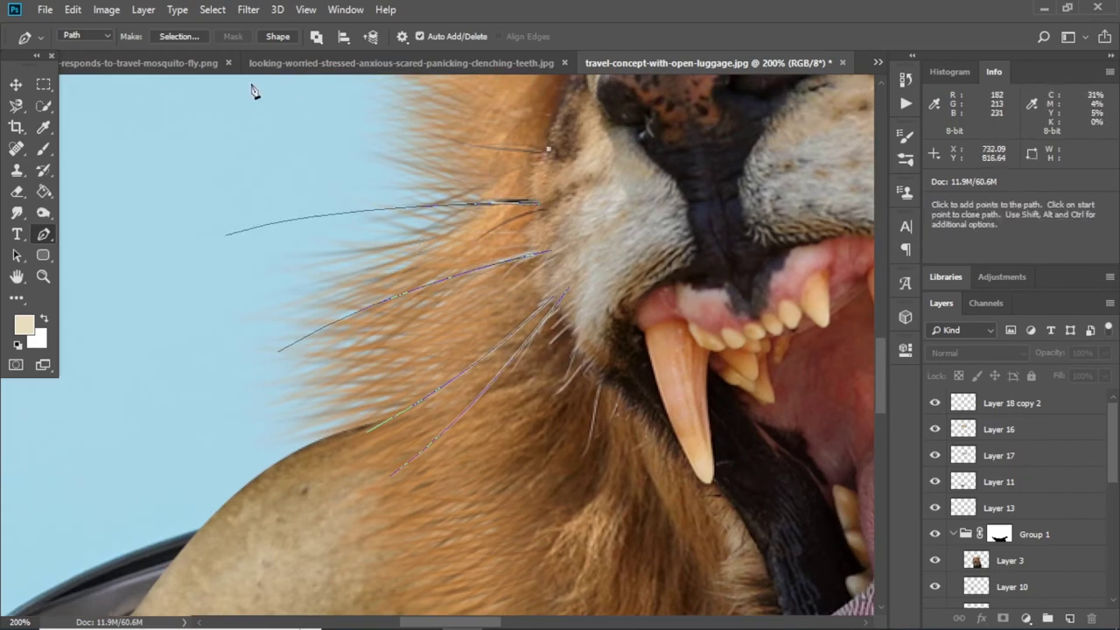
pyautogui.moveTo(299, 99); pyautogui.dragTo(359, 115)
pyautogui.scroll(-2, 477, 165)
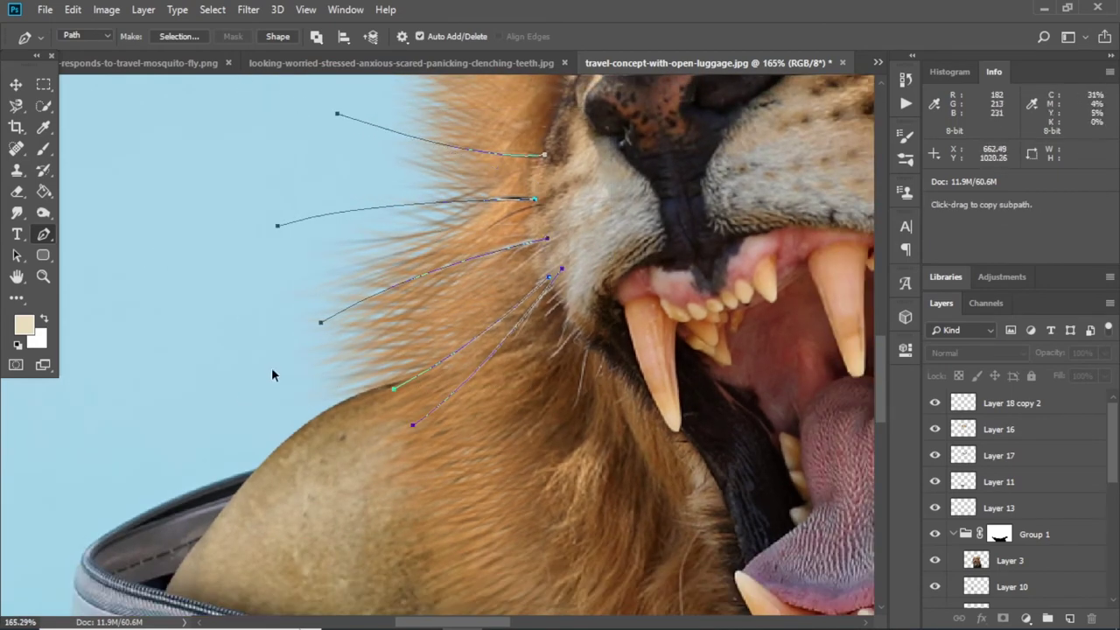
# Open the whisker paths' context menu repeatedly and close it without choosing an option
pyautogui.rightClick(412, 243)
pyautogui.click(495, 319)
pyautogui.press('Escape')
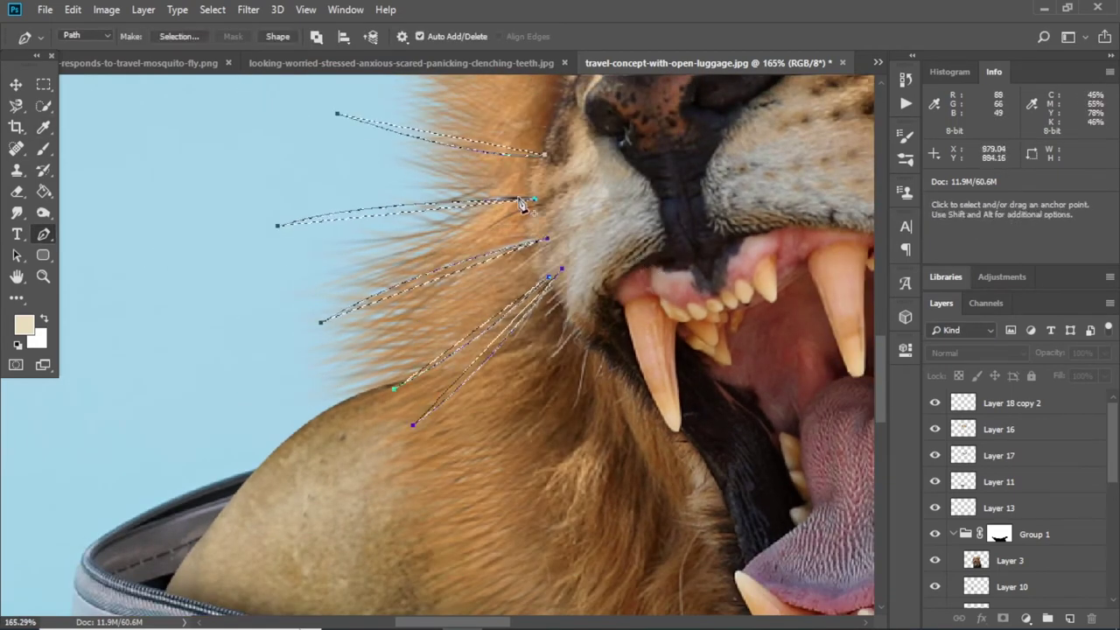
pyautogui.rightClick(513, 190)
pyautogui.click(540, 259)
pyautogui.rightClick(540, 296)
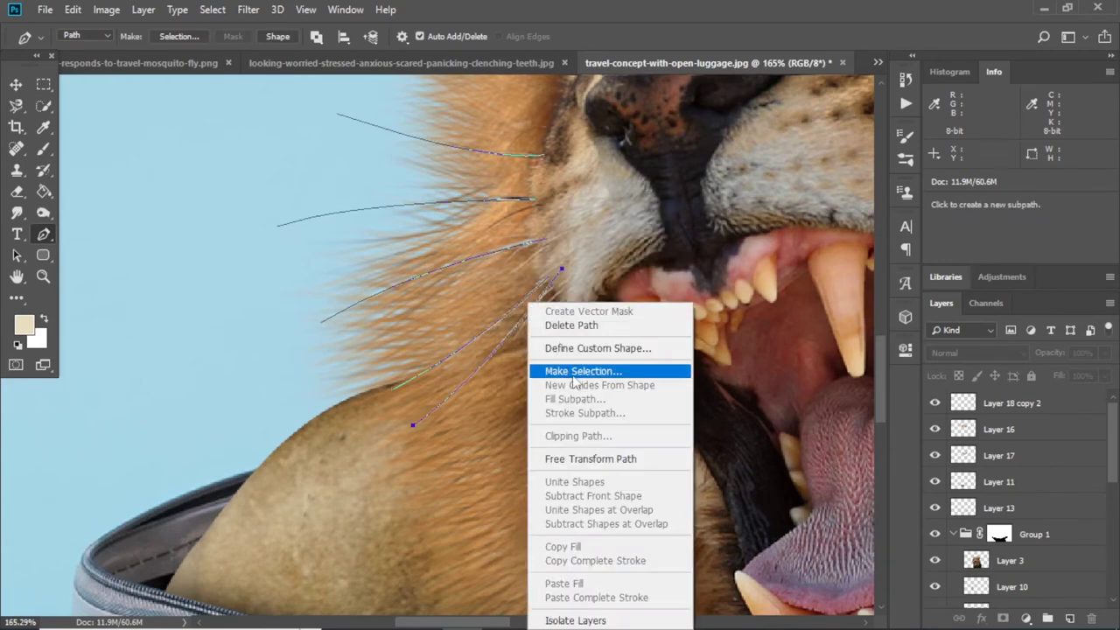
pyautogui.press('Escape')
# Target Layer 18 copy 2 and stroke the whisker paths with the brush
pyautogui.click(1012, 403)
pyautogui.rightClick(530, 265)
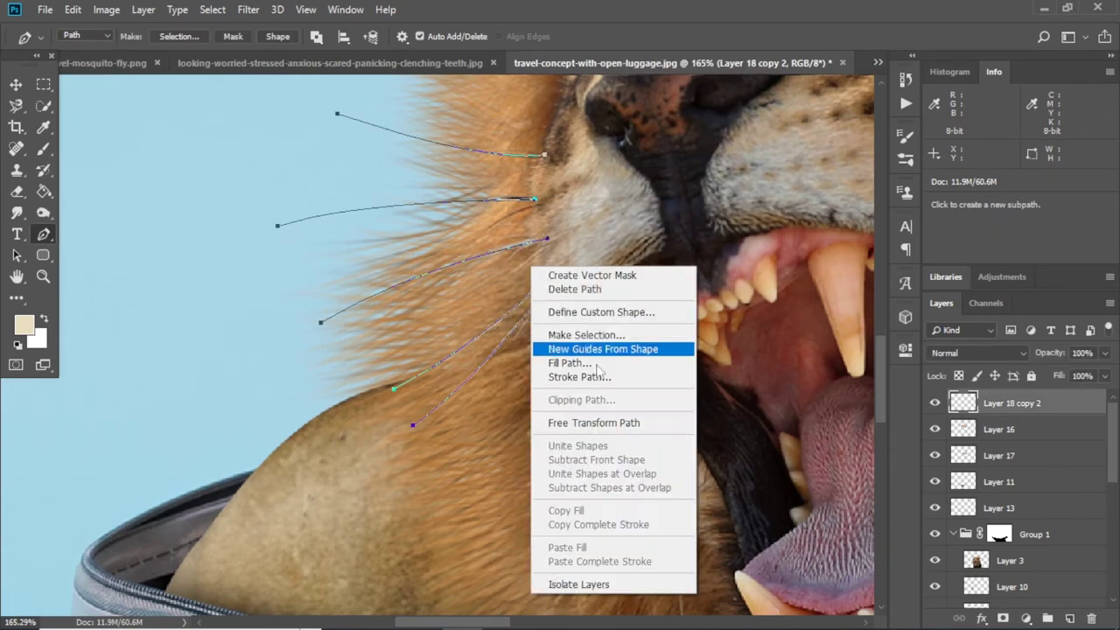
pyautogui.click(560, 378)
pyautogui.click(660, 193)
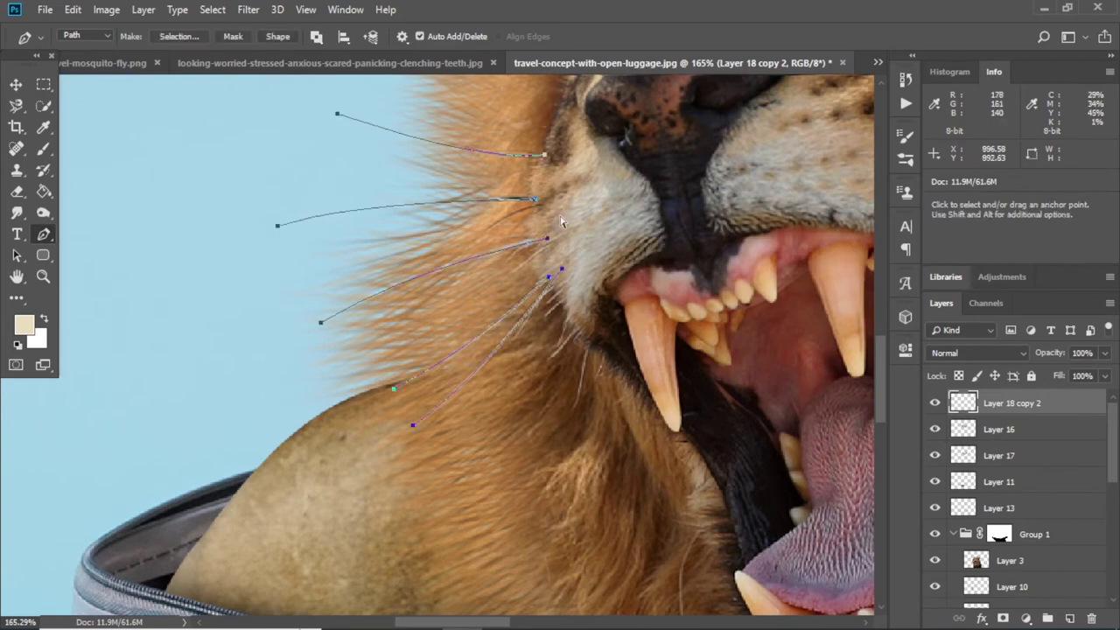
# Pick a hard round brush tip, then stroke the whisker paths with it
pyautogui.press('b')
pyautogui.rightClick(487, 159)
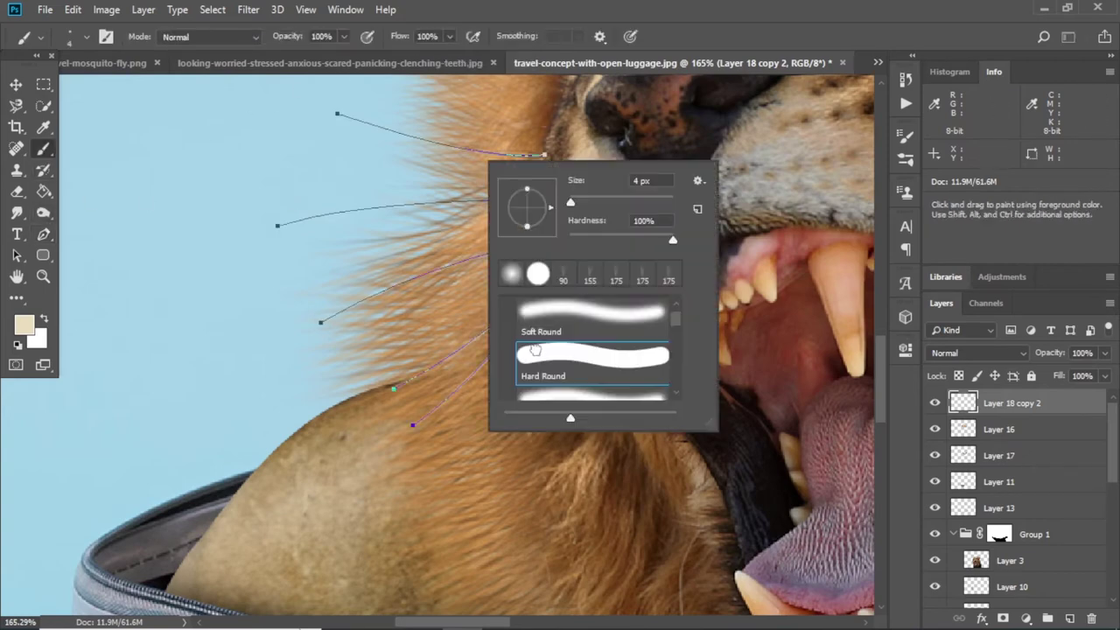
pyautogui.click(16, 84)
pyautogui.click(40, 237)
pyautogui.rightClick(405, 233)
pyautogui.click(450, 342)
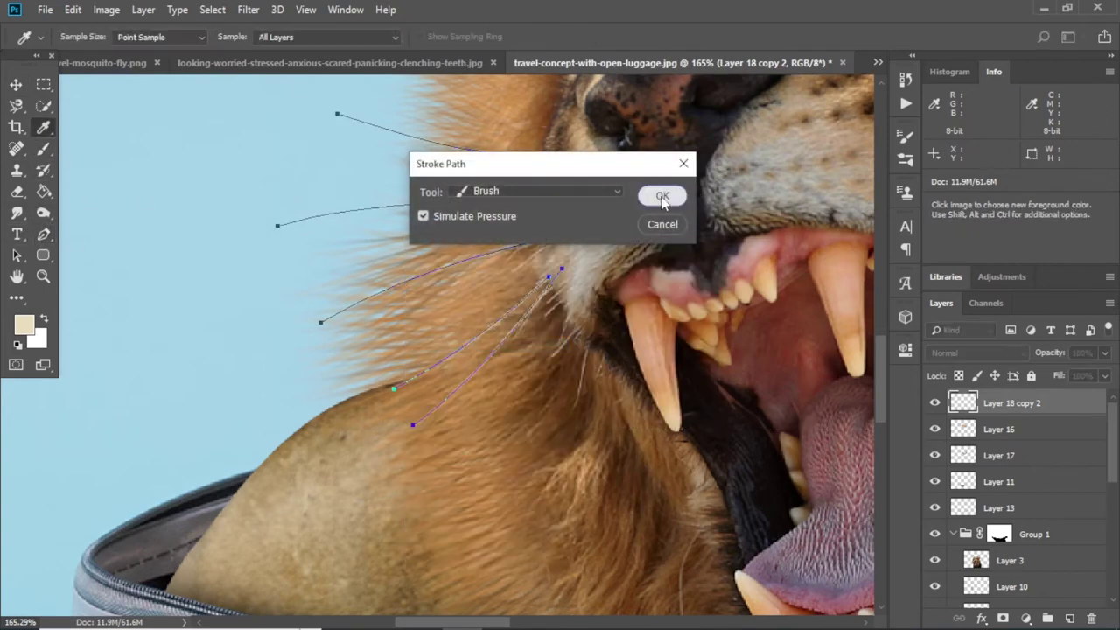
pyautogui.click(657, 192)
# Stroke the whisker paths with the 1 px brush and confirm
pyautogui.press('b')
pyautogui.rightClick(479, 266)
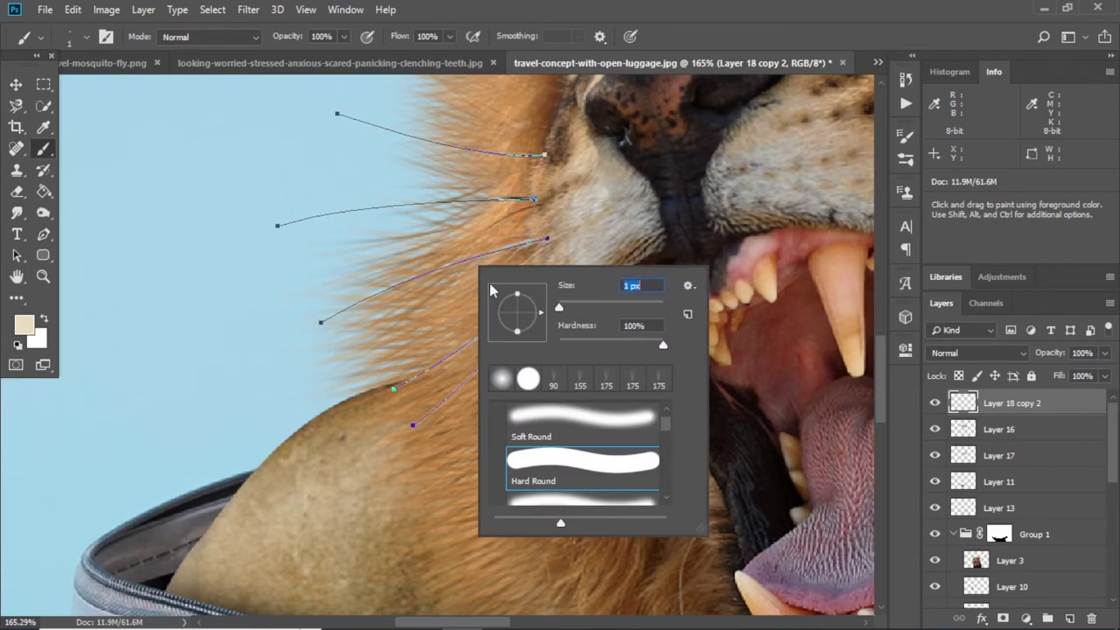
pyautogui.click(43, 234)
pyautogui.rightClick(333, 238)
pyautogui.click(376, 353)
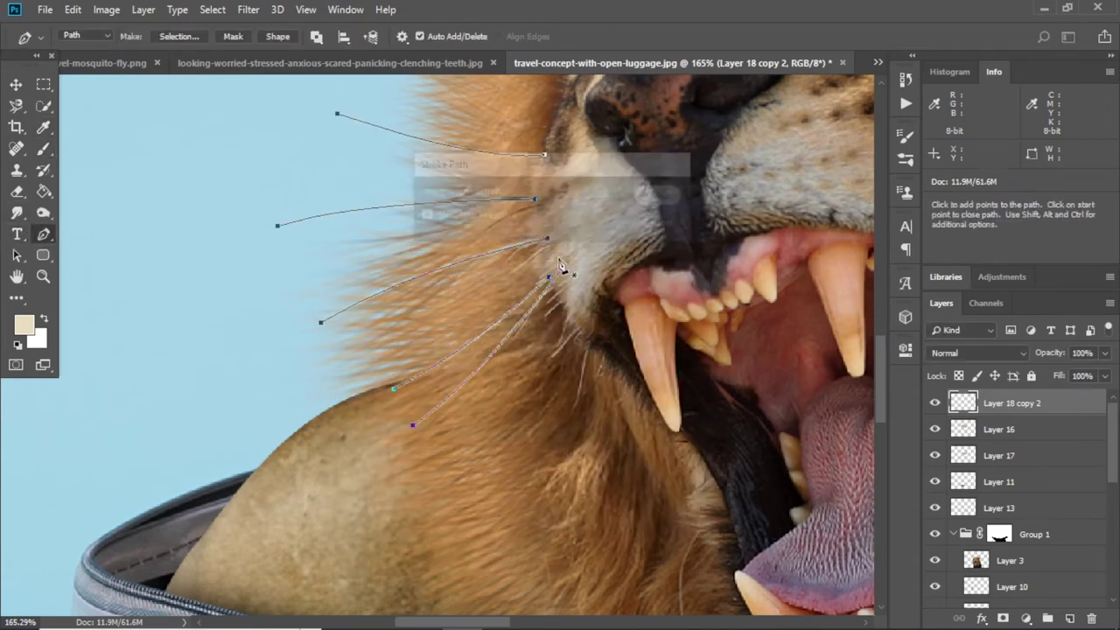
pyautogui.press('Return')
# Duplicate the whisker layer and give the copy a black Color Overlay
pyautogui.press('v')
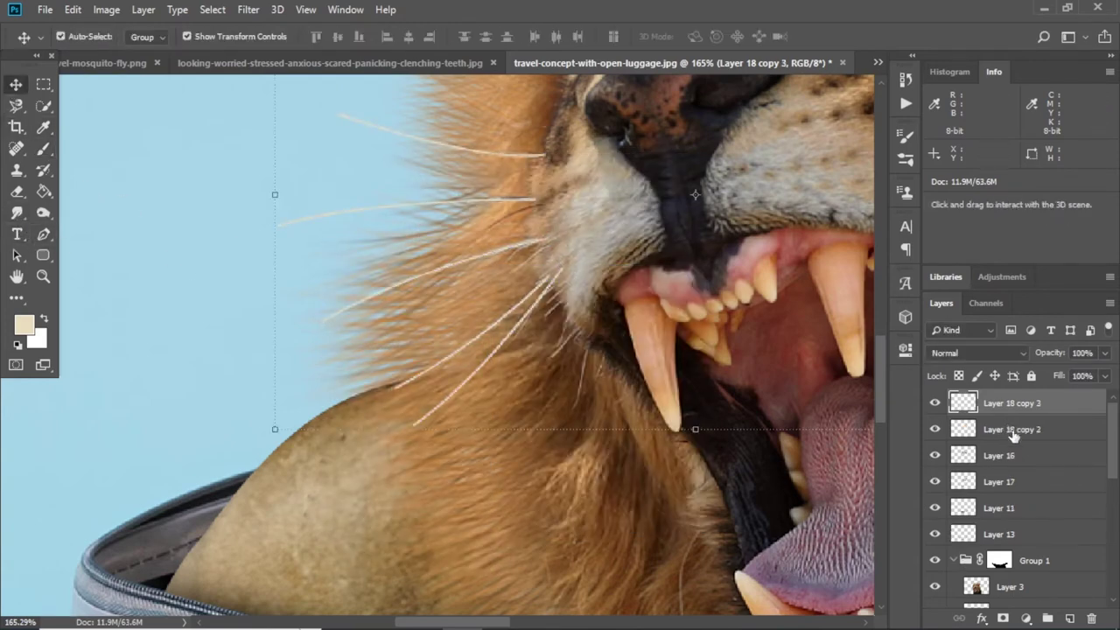
pyautogui.hotkey('ctrl', 'j')
pyautogui.hotkey('ctrl', 'j')
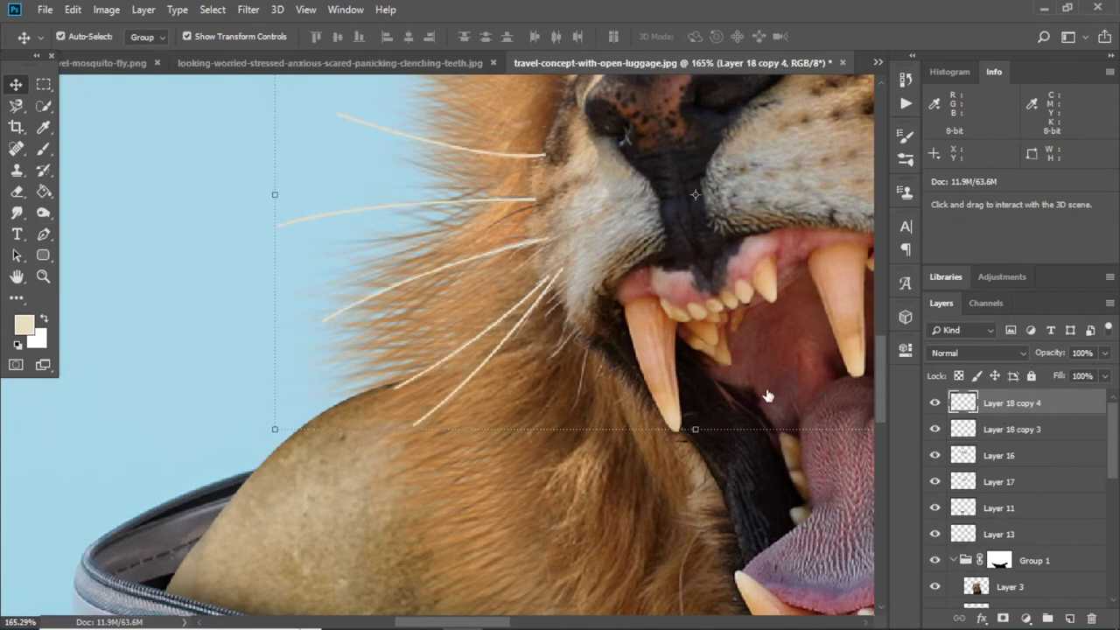
pyautogui.doubleClick(1064, 402)
pyautogui.click(329, 289)
pyautogui.click(805, 100)
# Take the Eraser and work on Layer 18 copy 3
pyautogui.press('e')
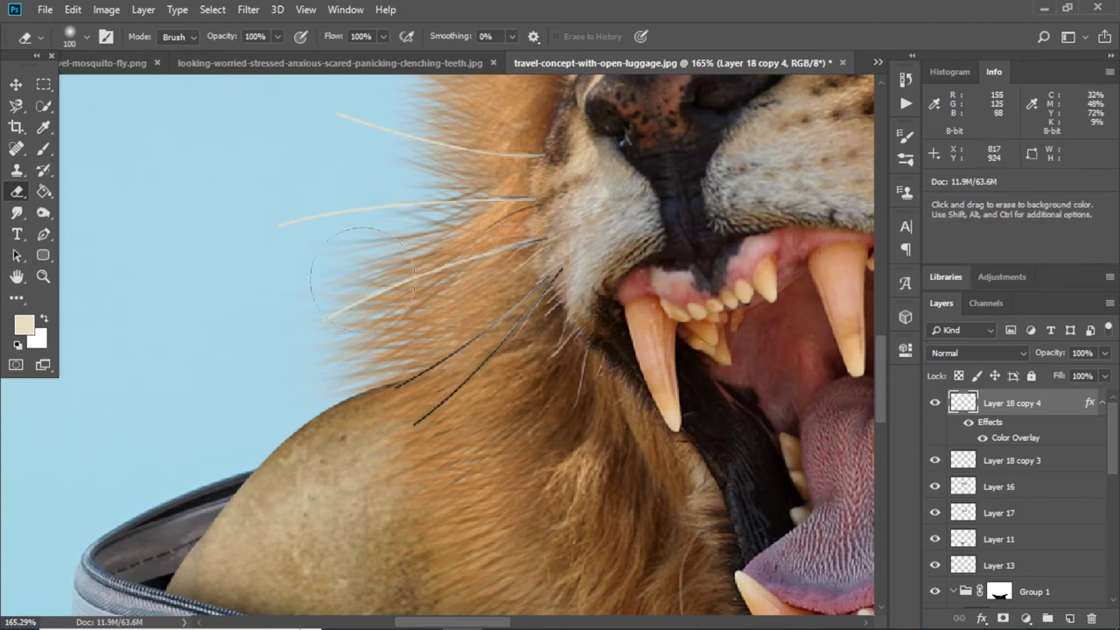
pyautogui.scroll(-3, 471, 357)
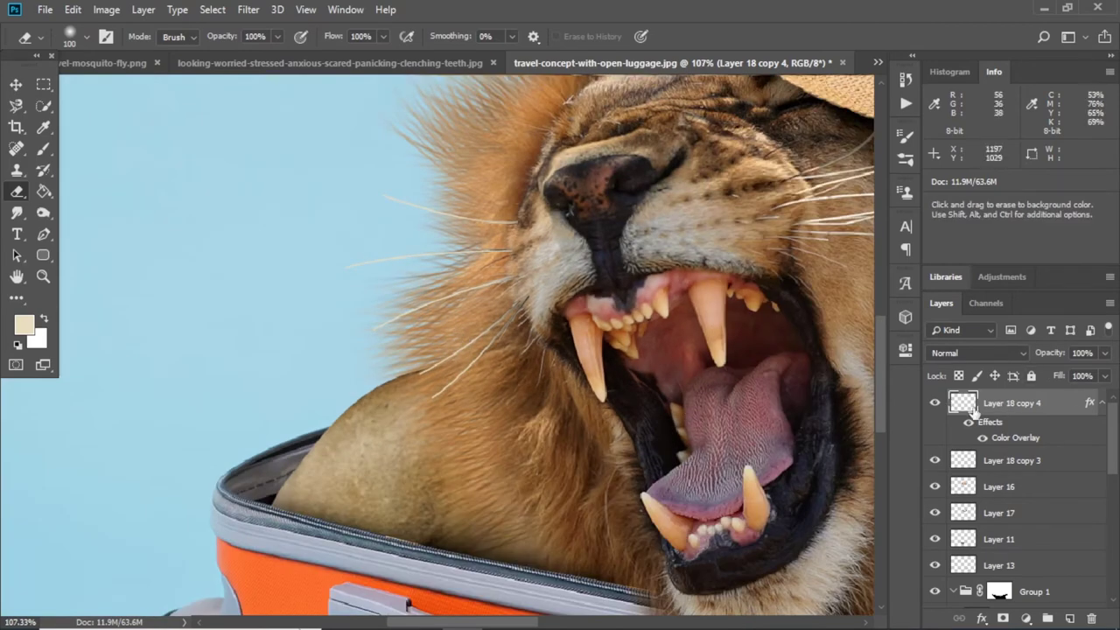
pyautogui.click(997, 465)
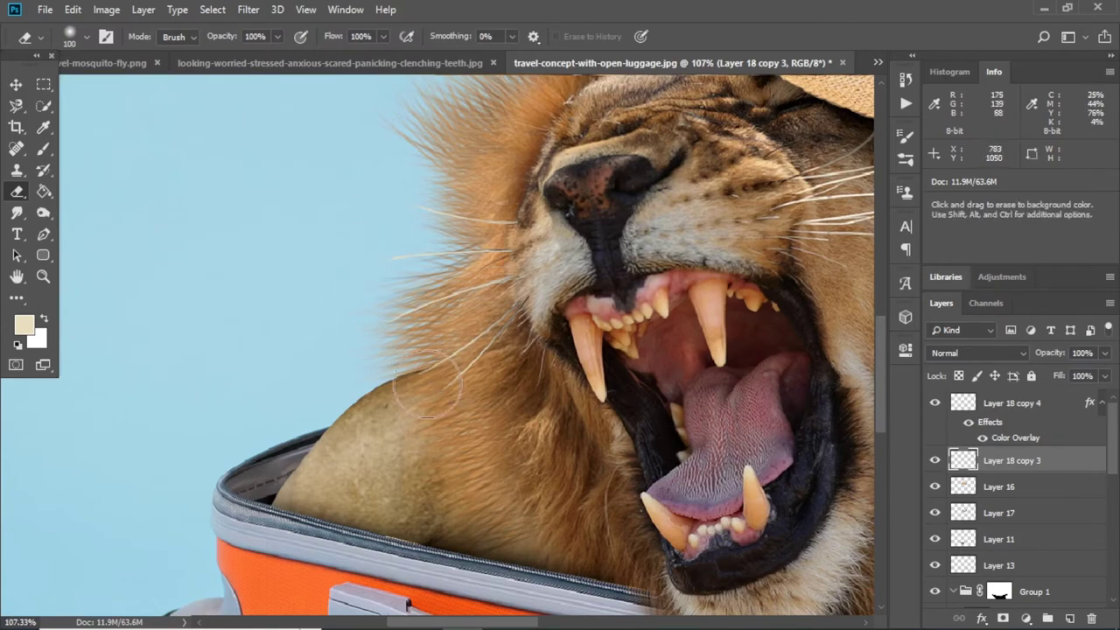
pyautogui.scroll(-5, 515, 421)
pyautogui.scroll(2, 512, 368)
pyautogui.scroll(5, 465, 338)
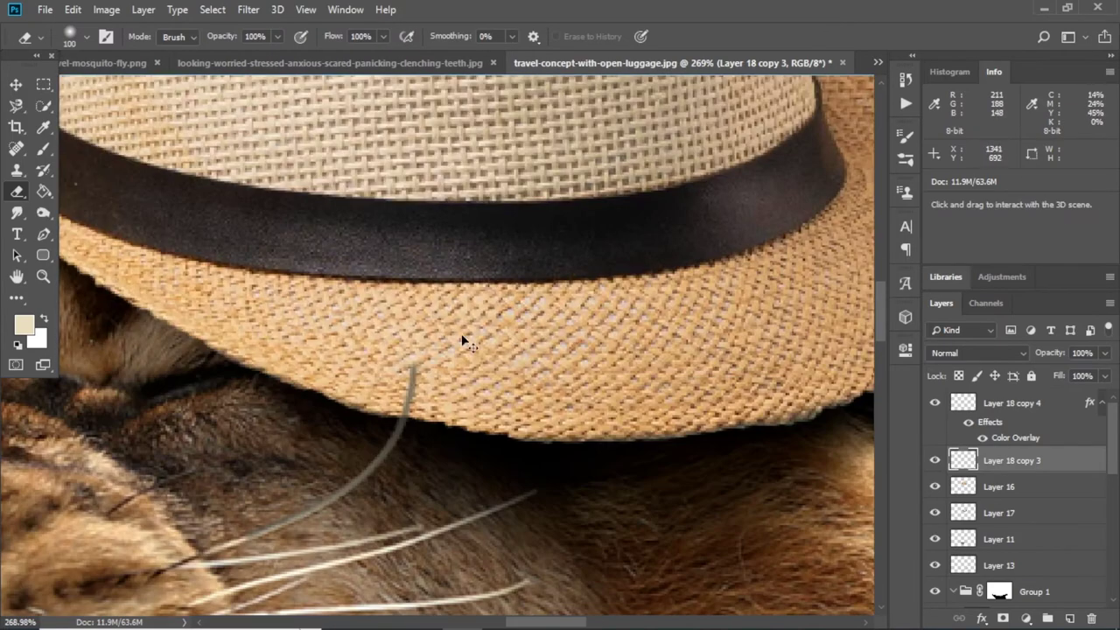
pyautogui.scroll(2, 428, 380)
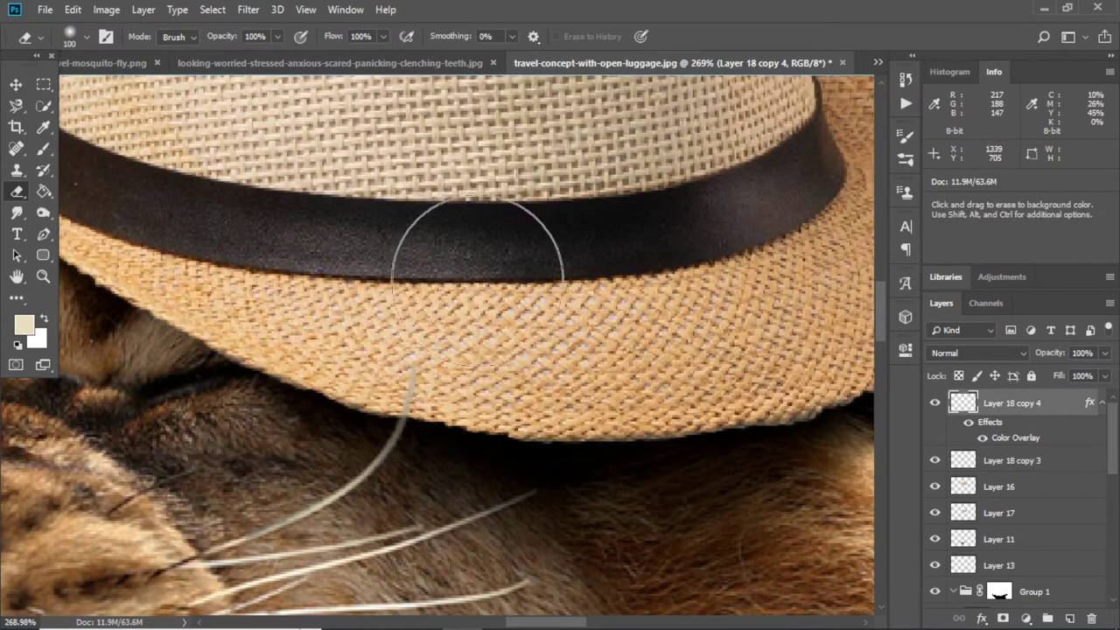
pyautogui.scroll(-3, 548, 376)
pyautogui.scroll(-2, 548, 376)
pyautogui.scroll(-2, 525, 429)
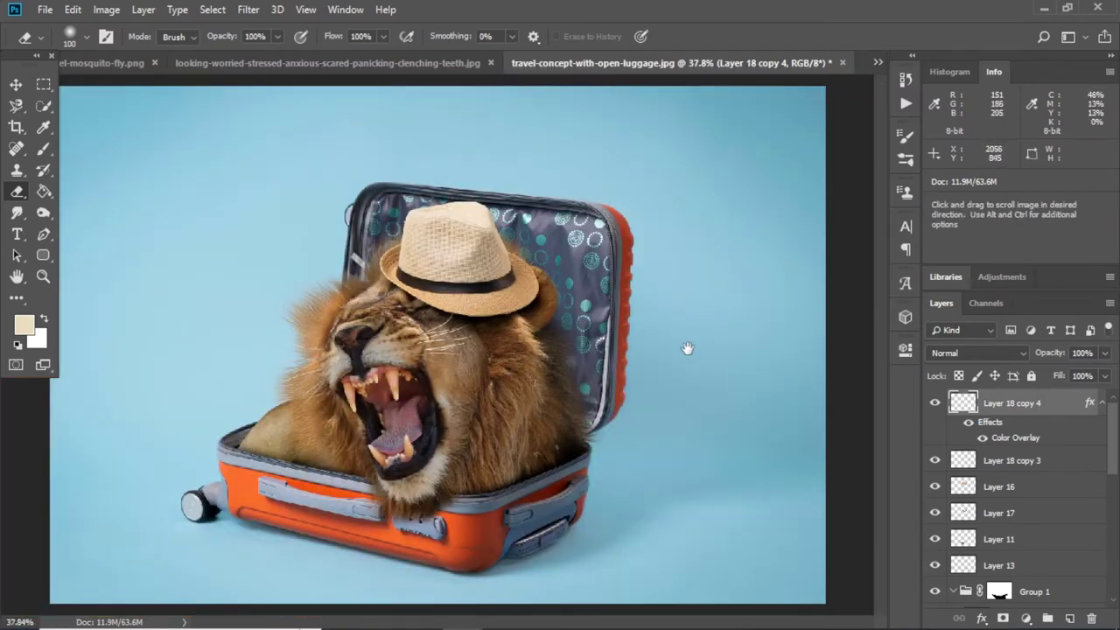
# Return to the Move tool and select all of the worried-woman photo
pyautogui.press('v')
pyautogui.scroll(-1, 639, 350)
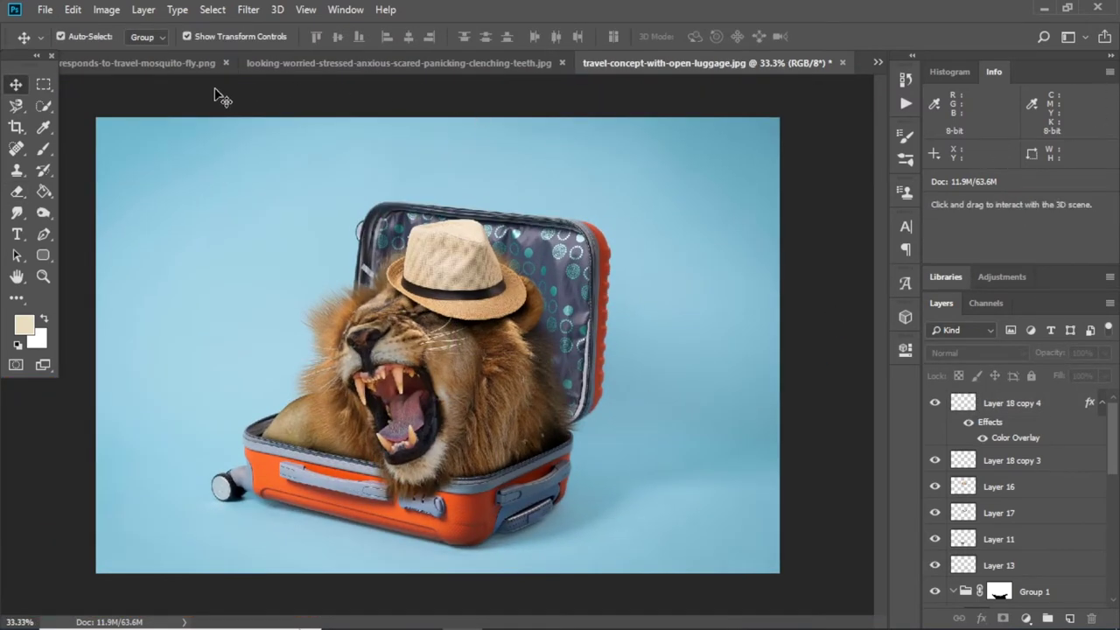
pyautogui.click(302, 63)
pyautogui.hotkey('ctrl', 'a')
# Copy the worried-woman photo, close it, and paste it into the travel composition
pyautogui.hotkey('ctrl', 'c')
pyautogui.hotkey('ctrl', 'w')
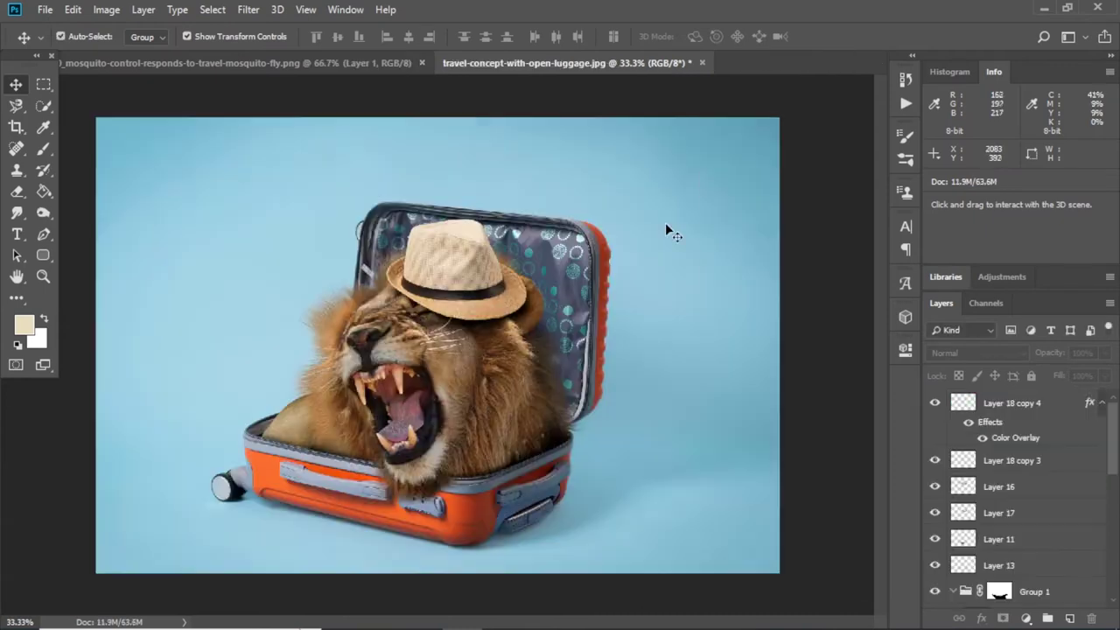
pyautogui.hotkey('ctrl', 'shift', 'v')
# Scale the pasted woman photo down and flip it horizontally
pyautogui.hotkey('ctrl', 't')
pyautogui.moveTo(97, 118)
pyautogui.mouseDown()
pyautogui.moveTo(517, 385)
pyautogui.moveTo(700, 480)
pyautogui.moveTo(203, 131)
pyautogui.moveTo(594, 379)
pyautogui.moveTo(638, 311)
pyautogui.mouseUp()
pyautogui.scroll(1, 638, 324)
pyautogui.rightClick(672, 348)
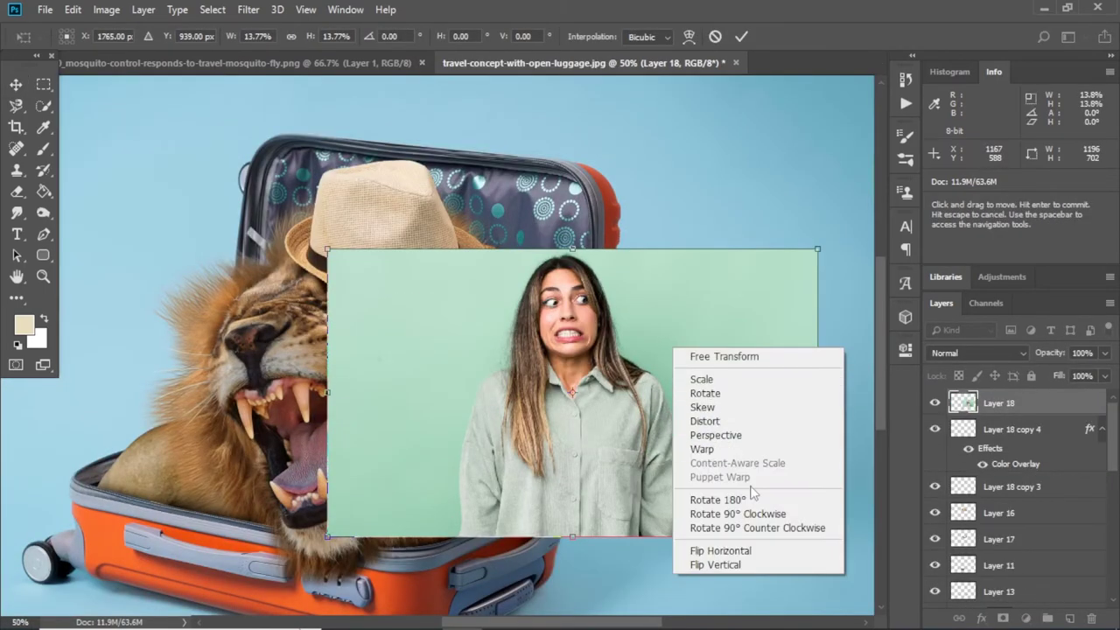
pyautogui.click(748, 550)
pyautogui.moveTo(817, 249); pyautogui.dragTo(806, 256)
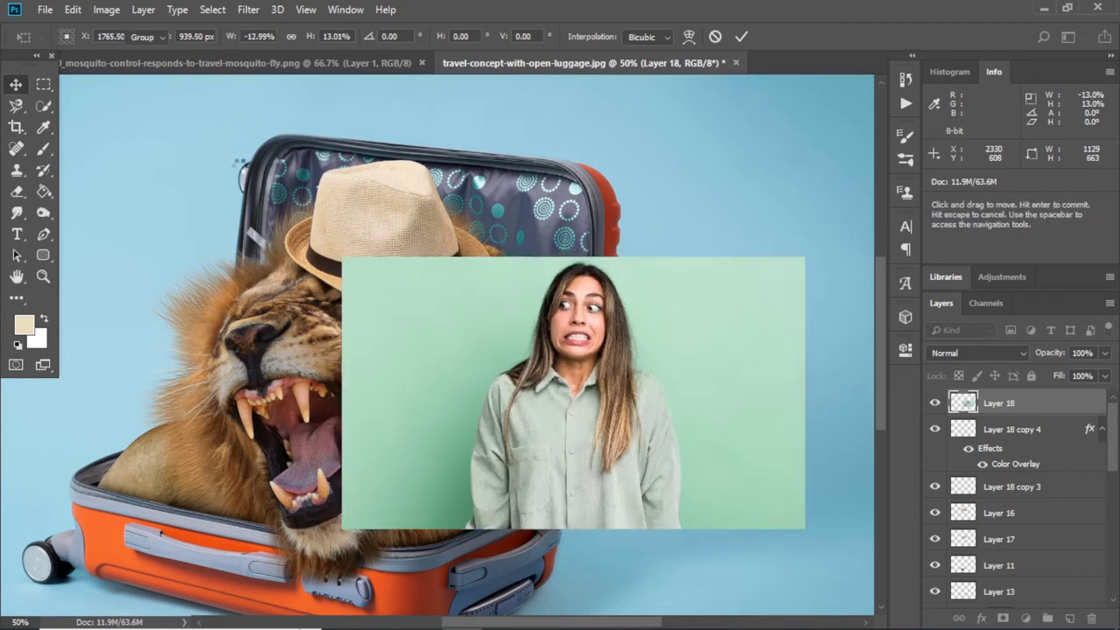
pyautogui.press('m')
# Copy a tall rectangle around the woman to a new layer and delete the full-size photo
pyautogui.moveTo(468, 243); pyautogui.dragTo(708, 569)
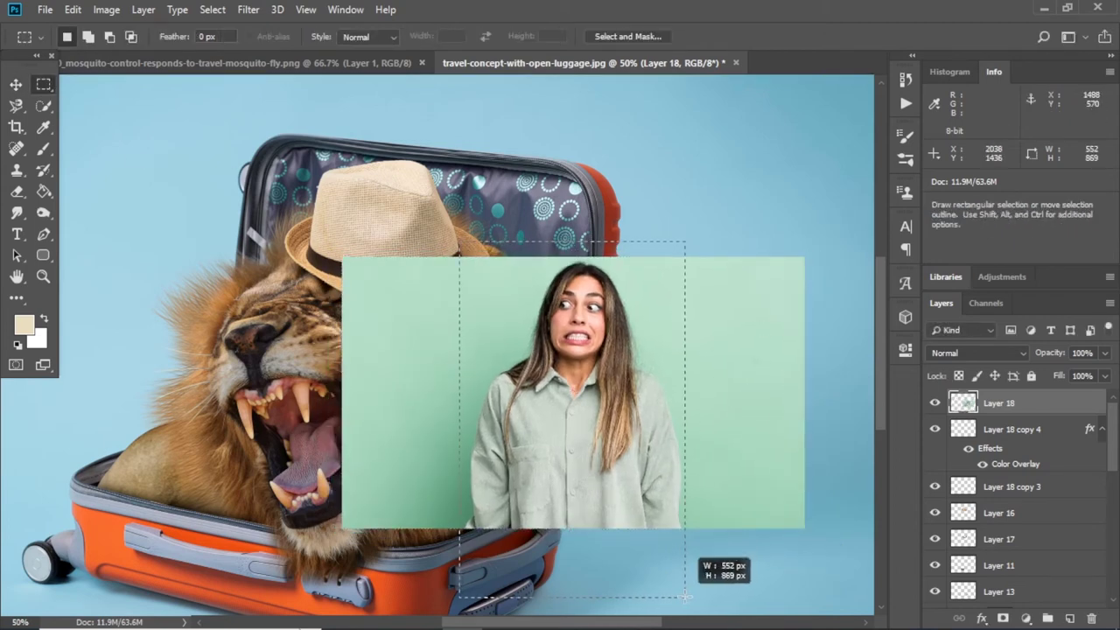
pyautogui.hotkey('ctrl', 'j')
pyautogui.click(994, 429)
pyautogui.press('Delete')
pyautogui.press('v')
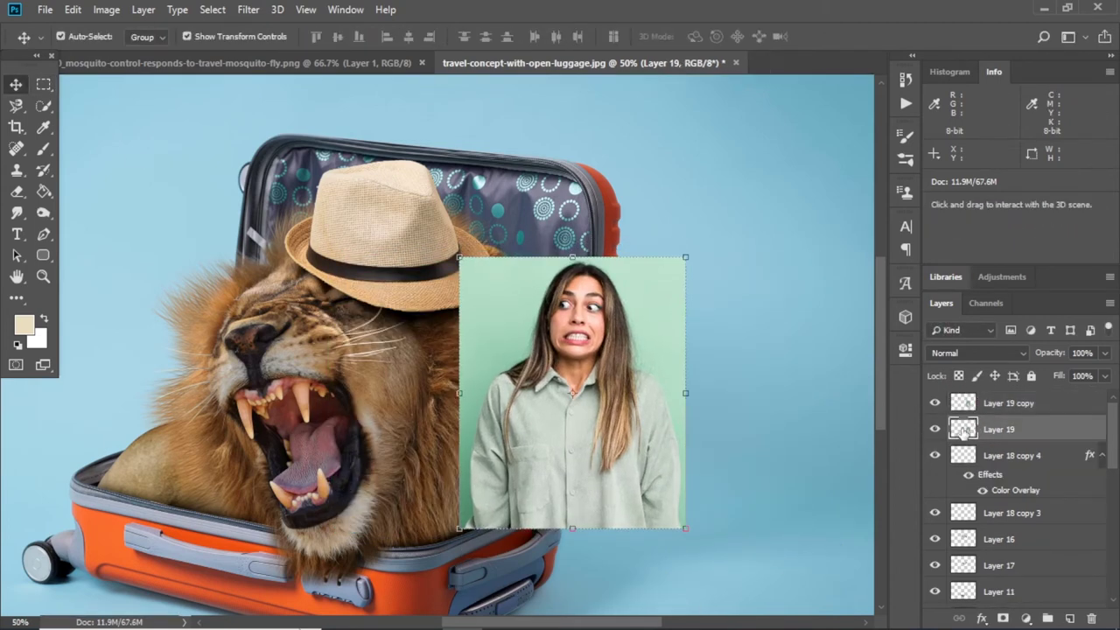
# Give Layer 19 a white Color Overlay
pyautogui.doubleClick(963, 429)
pyautogui.click(275, 290)
pyautogui.click(623, 122)
pyautogui.click(518, 261)
pyautogui.click(887, 254)
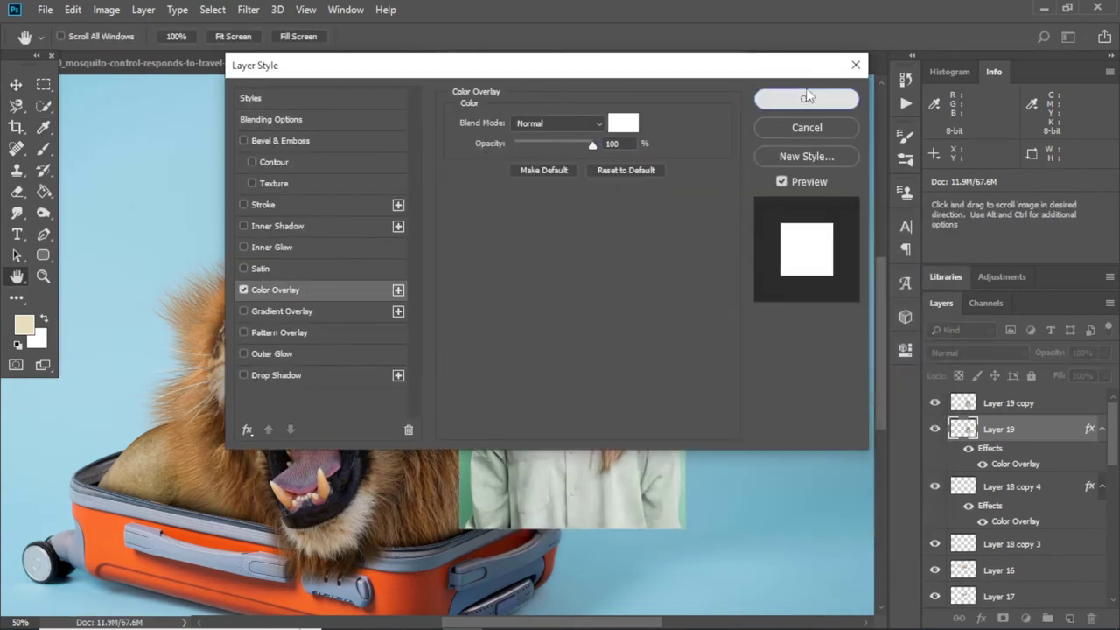
pyautogui.click(807, 98)
# Shrink the photo copy to show a white border, merge them, and move it beside the lion
pyautogui.hotkey('ctrl', 't')
pyautogui.moveTo(690, 242); pyautogui.dragTo(678, 255)
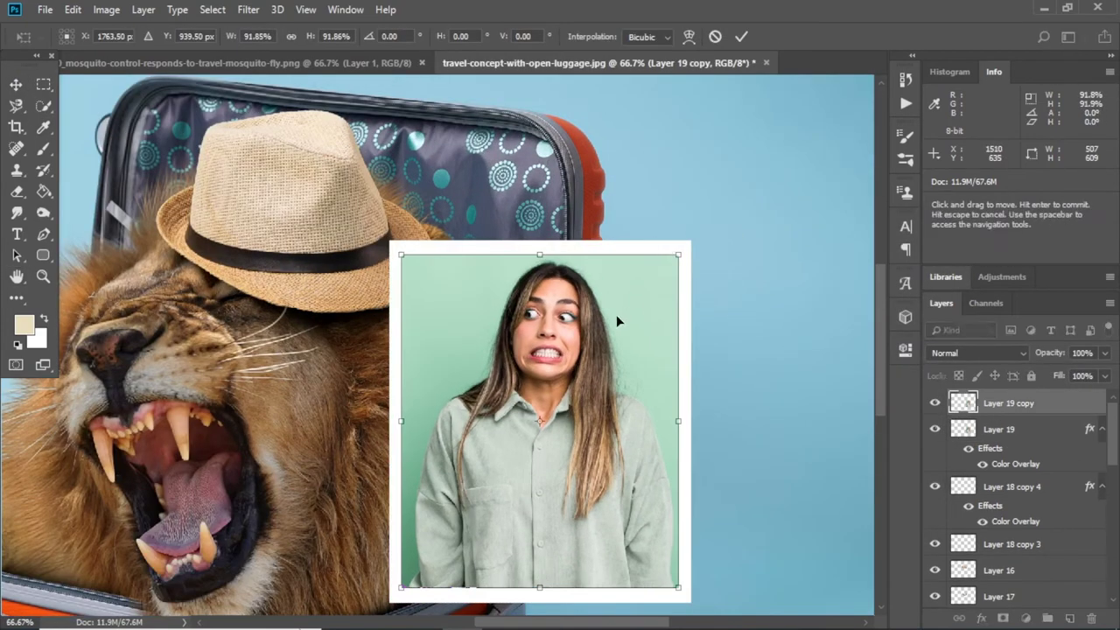
pyautogui.press('Return')
pyautogui.hotkey('ctrl', 'e')
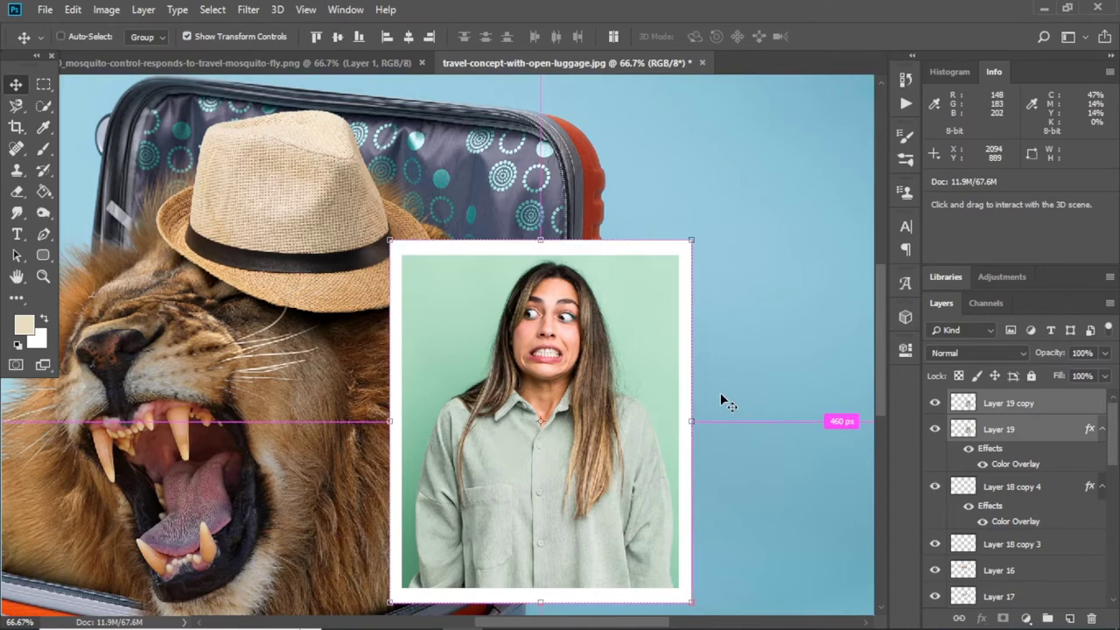
pyautogui.moveTo(720, 392); pyautogui.dragTo(694, 305)
# Scale the framed photo to about 48.6% and tilt it roughly 20° against the suitcase
pyautogui.hotkey('ctrl', 't')
pyautogui.moveTo(704, 235)
pyautogui.mouseDown()
pyautogui.moveTo(726, 306)
pyautogui.moveTo(493, 387)
pyautogui.mouseUp()
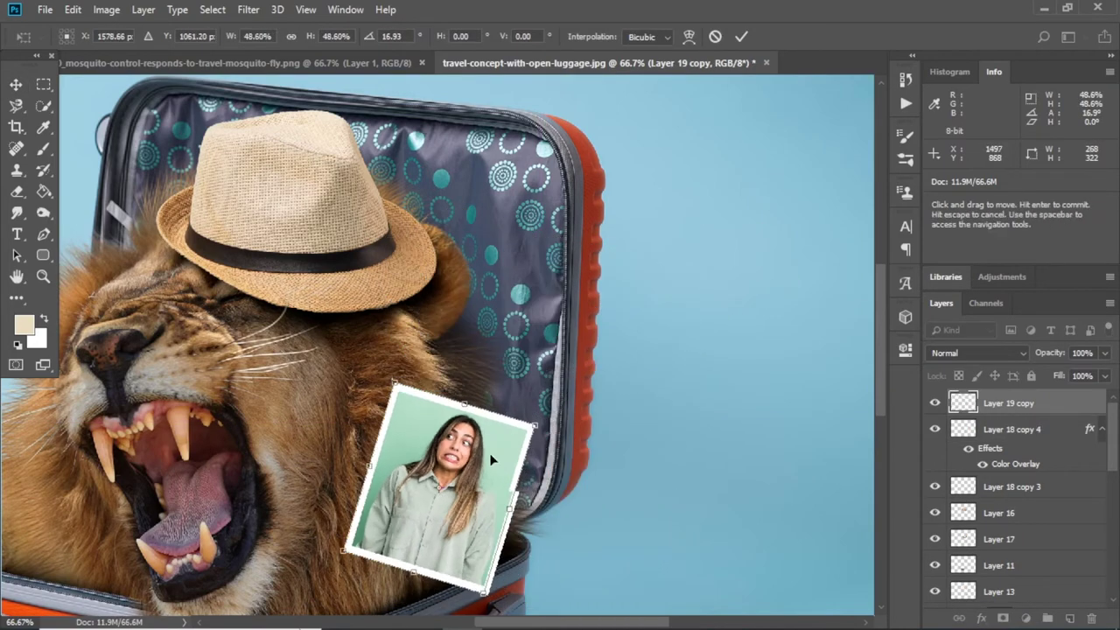
pyautogui.moveTo(518, 447)
pyautogui.mouseDown()
pyautogui.moveTo(600, 374)
pyautogui.moveTo(706, 372)
pyautogui.moveTo(675, 338)
pyautogui.moveTo(731, 435)
pyautogui.mouseUp()
pyautogui.scroll(-1, 661, 435)
# Commit the tilt, then skew and flatten a copy of the photo into a shadow under it
pyautogui.press('Return')
pyautogui.hotkey('ctrl', 't')
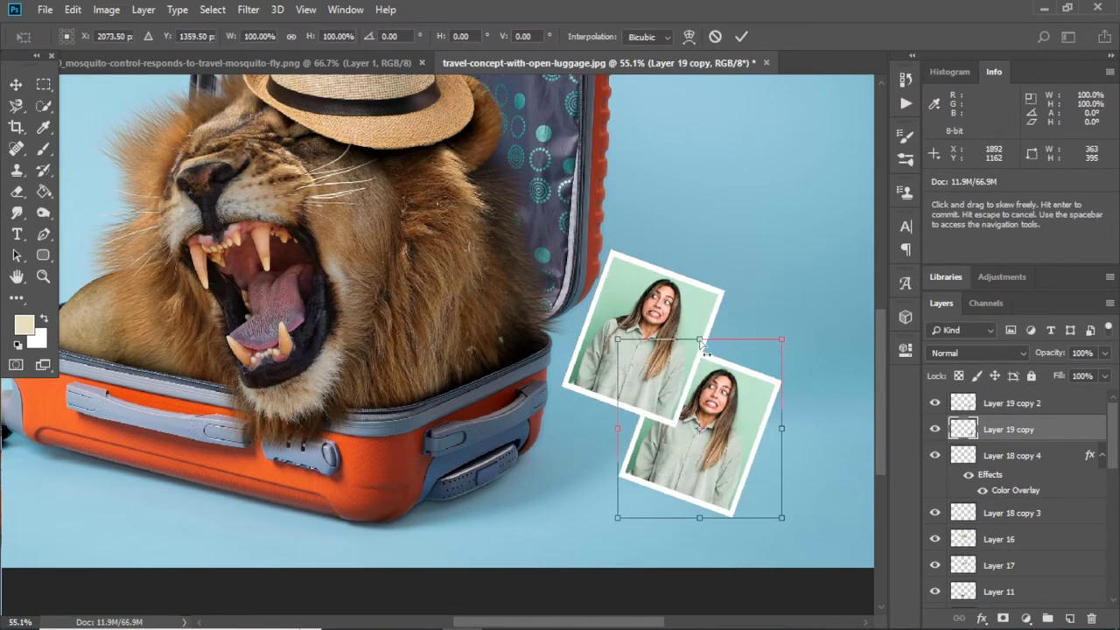
pyautogui.moveTo(779, 350)
pyautogui.mouseDown()
pyautogui.moveTo(785, 342)
pyautogui.moveTo(807, 384)
pyautogui.mouseUp()
pyautogui.moveTo(619, 340); pyautogui.dragTo(643, 399)
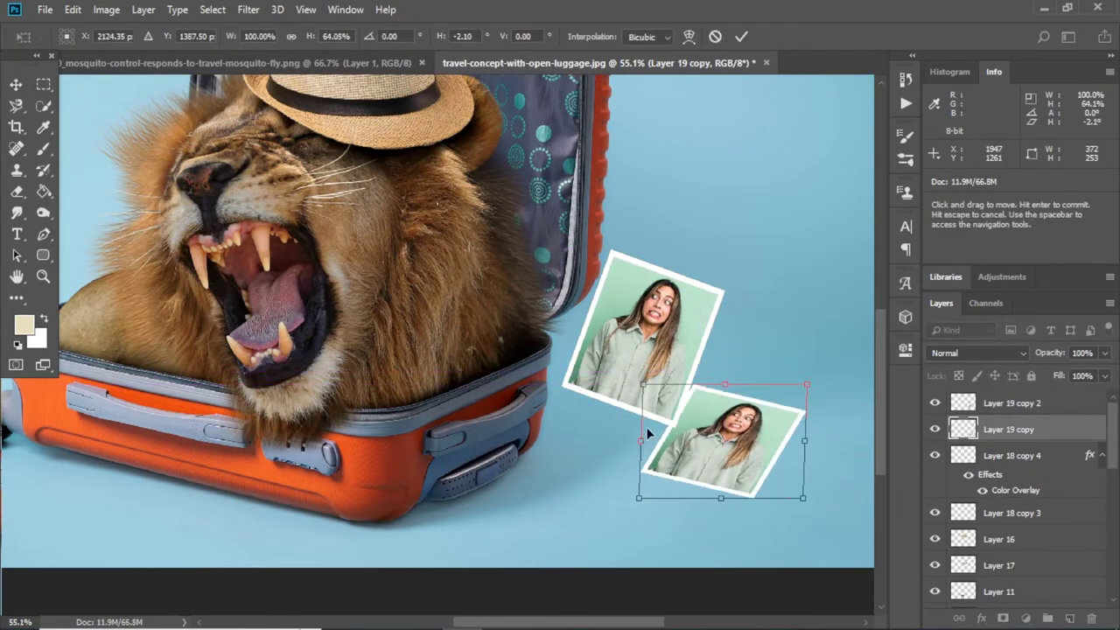
pyautogui.moveTo(751, 391); pyautogui.dragTo(751, 427)
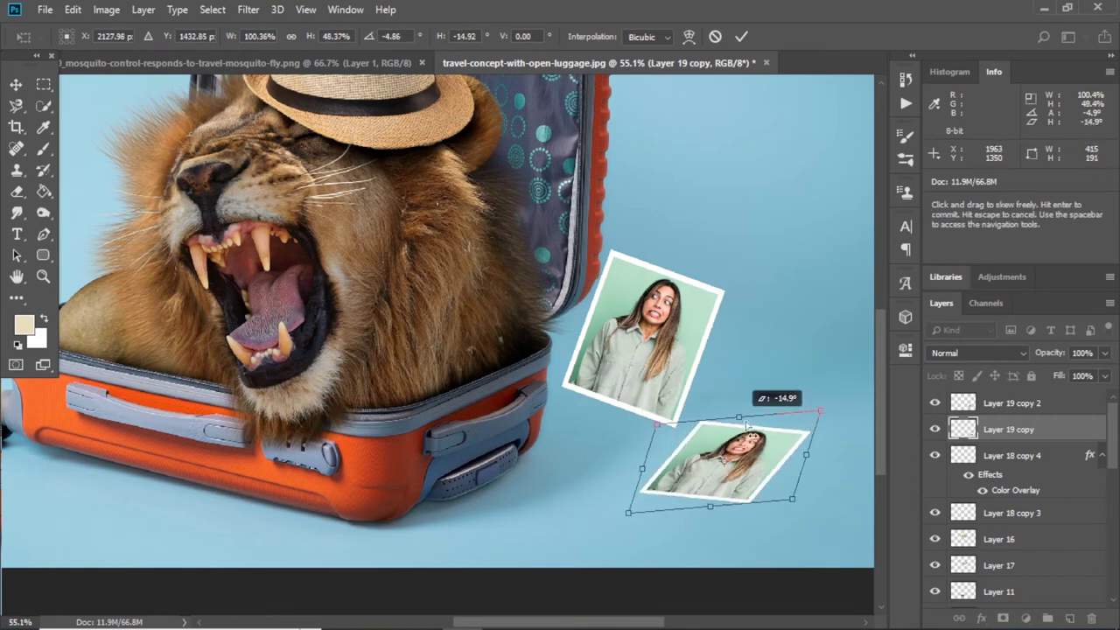
pyautogui.moveTo(750, 426)
pyautogui.mouseDown()
pyautogui.moveTo(801, 459)
pyautogui.moveTo(754, 446)
pyautogui.moveTo(758, 420)
pyautogui.mouseUp()
pyautogui.press('Return')
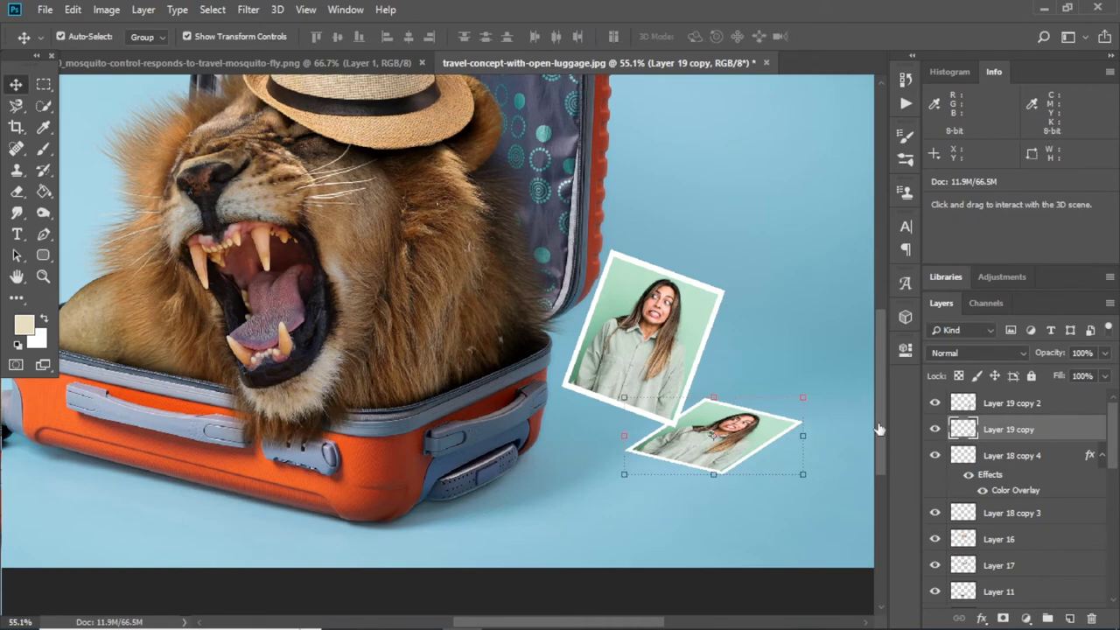
# Give the shadow copy a #708797 grey-blue Color Overlay
pyautogui.doubleClick(1059, 429)
pyautogui.click(275, 289)
pyautogui.click(624, 123)
pyautogui.write('708797')
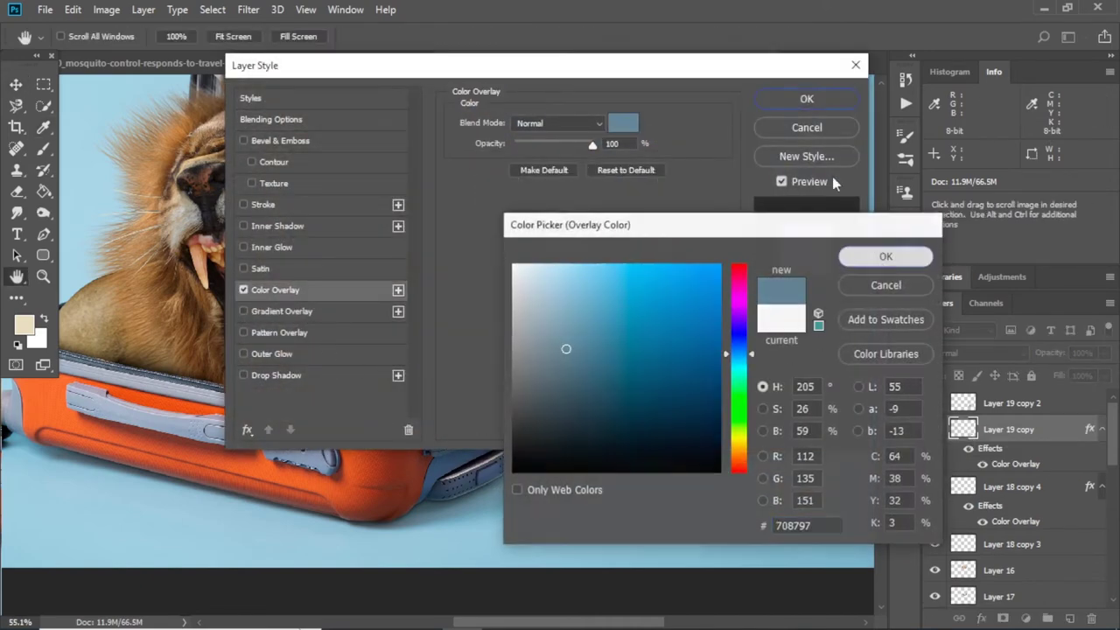
pyautogui.press('Return')
pyautogui.press('Return')
pyautogui.rightClick(1038, 544)
pyautogui.press('Escape')
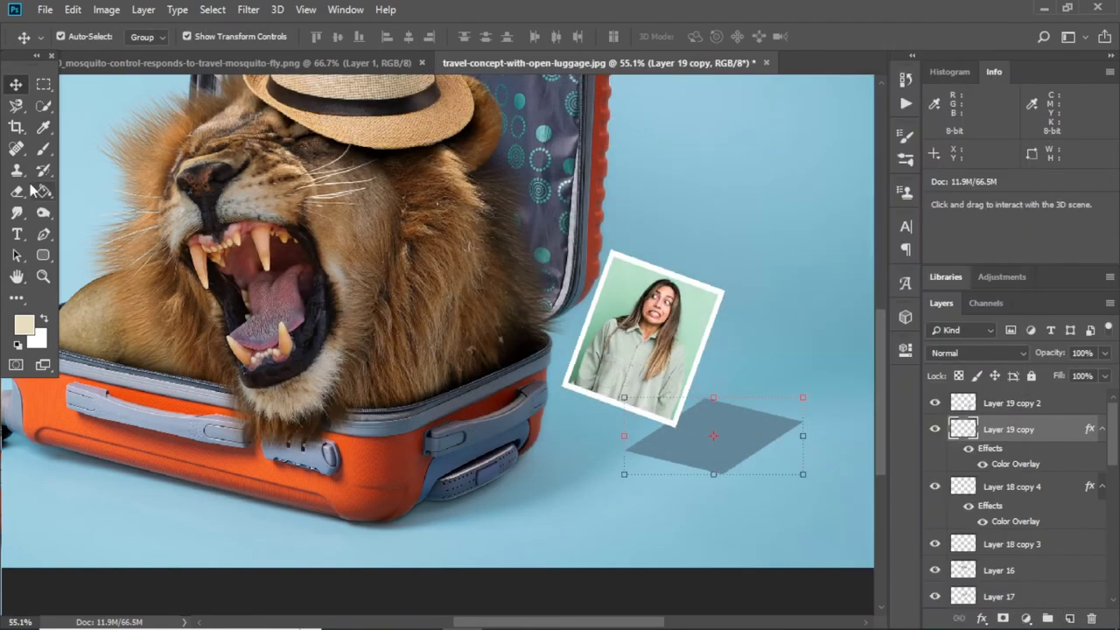
pyautogui.click(248, 10)
# Apply a Gaussian Blur to the shadow and lower its opacity to 50%
pyautogui.click(490, 260)
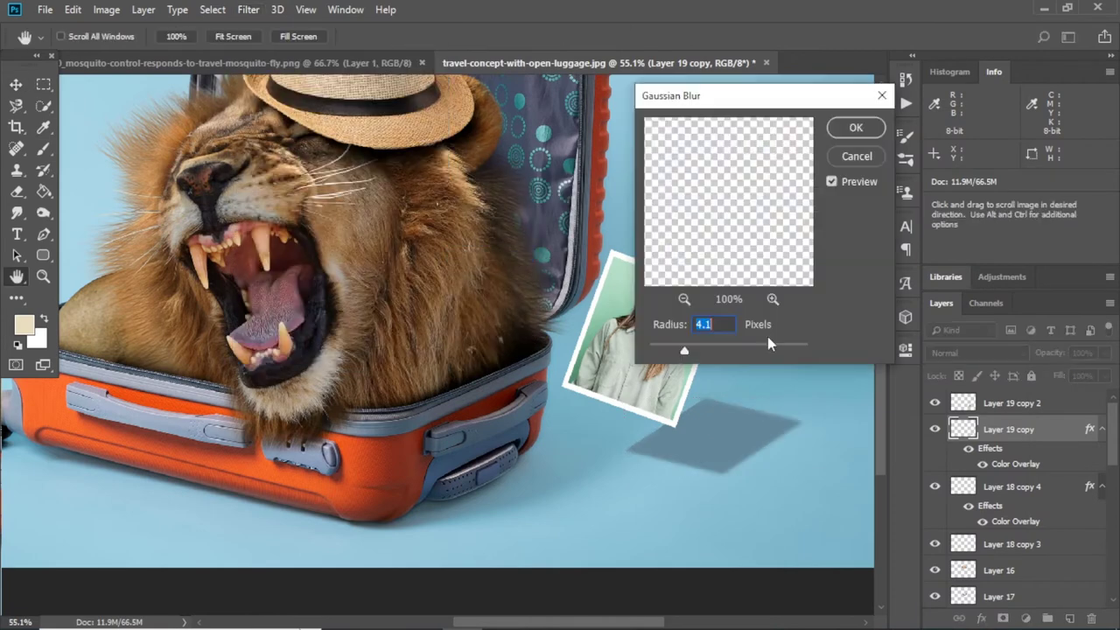
pyautogui.moveTo(688, 344)
pyautogui.mouseDown()
pyautogui.moveTo(718, 350)
pyautogui.moveTo(705, 351)
pyautogui.mouseUp()
pyautogui.click(875, 128)
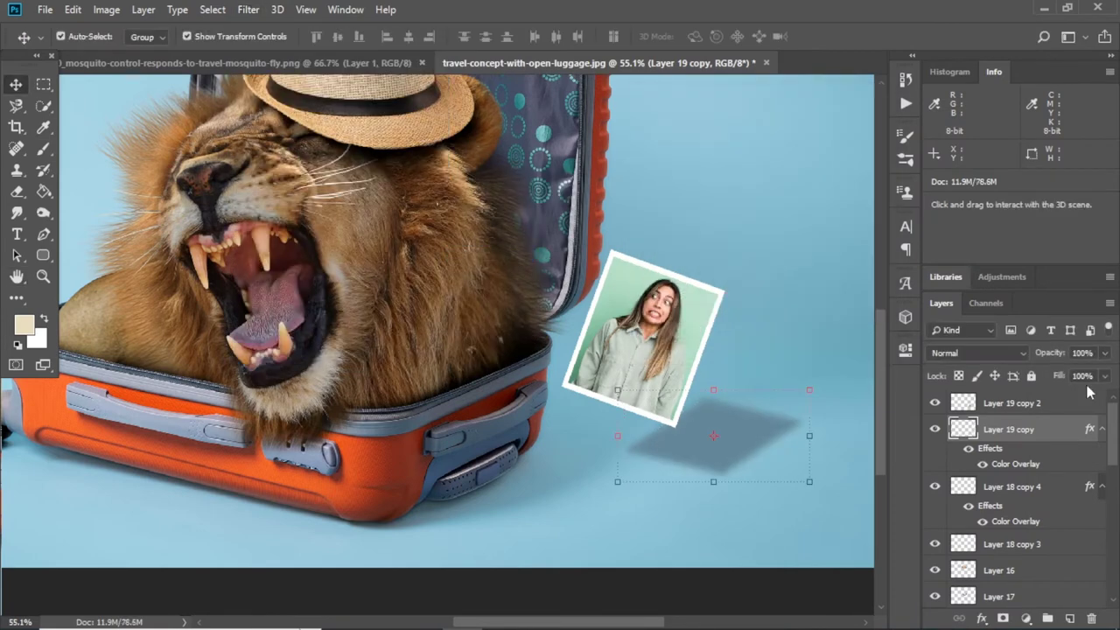
pyautogui.moveTo(1104, 353)
pyautogui.mouseDown()
pyautogui.moveTo(1088, 376)
pyautogui.moveTo(1061, 372)
pyautogui.mouseUp()
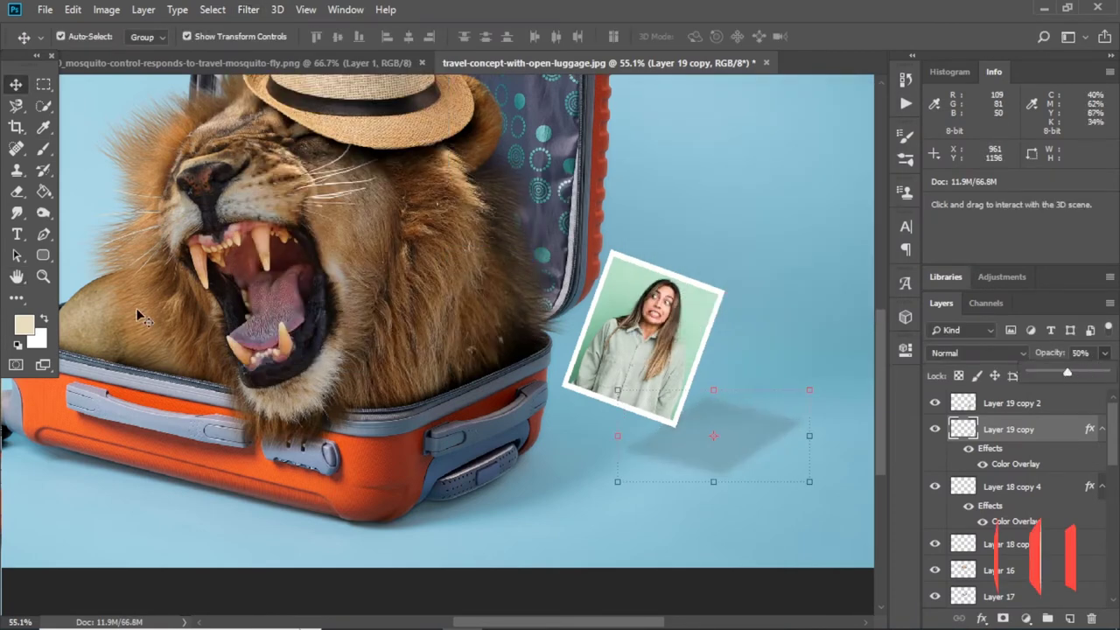
pyautogui.press('e')
# Adjust the Eraser's size and flow, nudge the shadow under the photo, and drop its opacity to 33%
pyautogui.rightClick(587, 313)
pyautogui.press('Return')
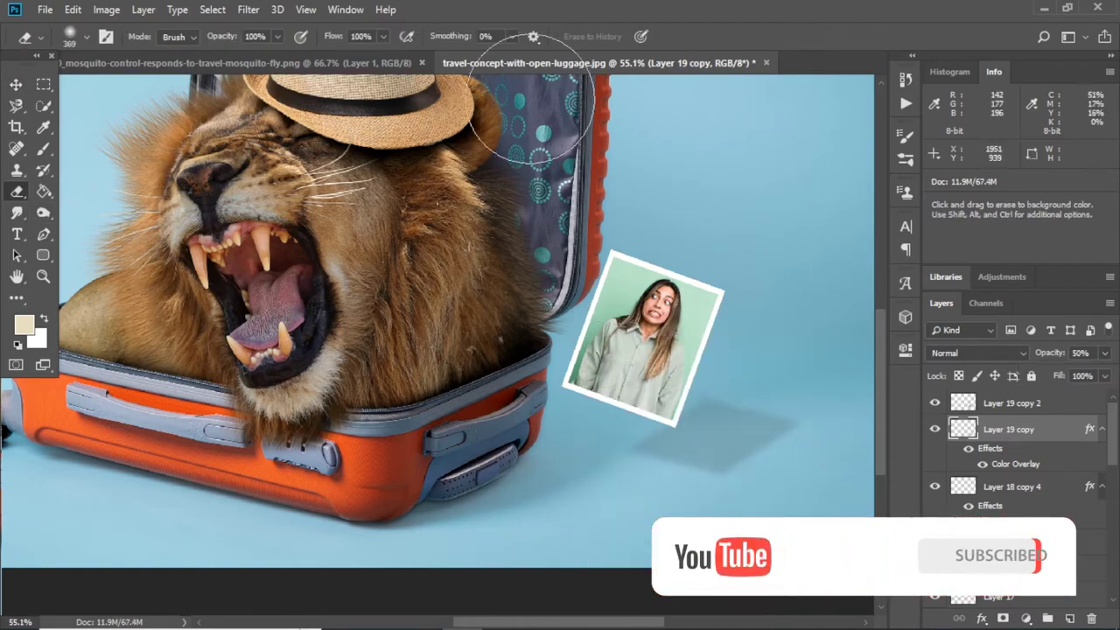
pyautogui.click(382, 36)
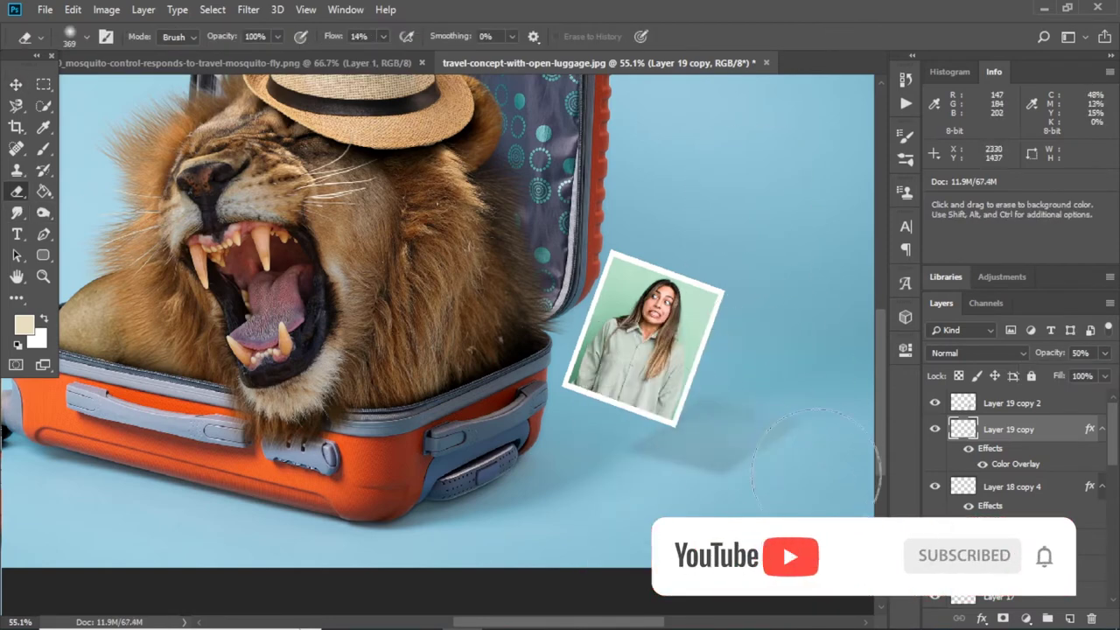
pyautogui.press('v')
pyautogui.moveTo(741, 458); pyautogui.dragTo(775, 432)
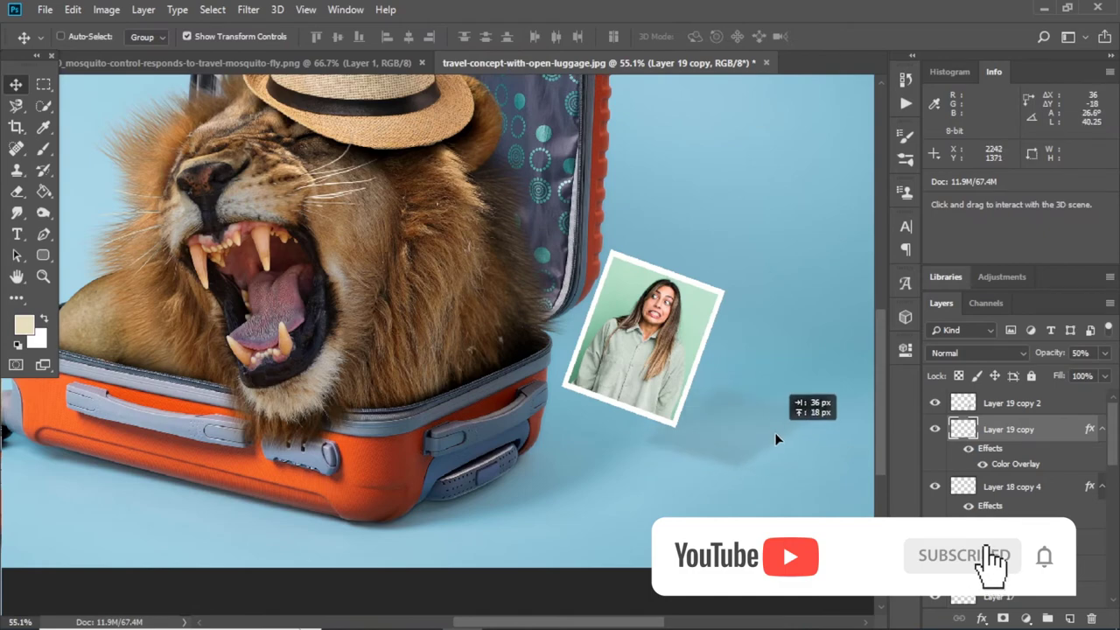
pyautogui.scroll(-1, 709, 398)
pyautogui.scroll(-1, 711, 406)
pyautogui.moveTo(1066, 377); pyautogui.dragTo(1058, 377)
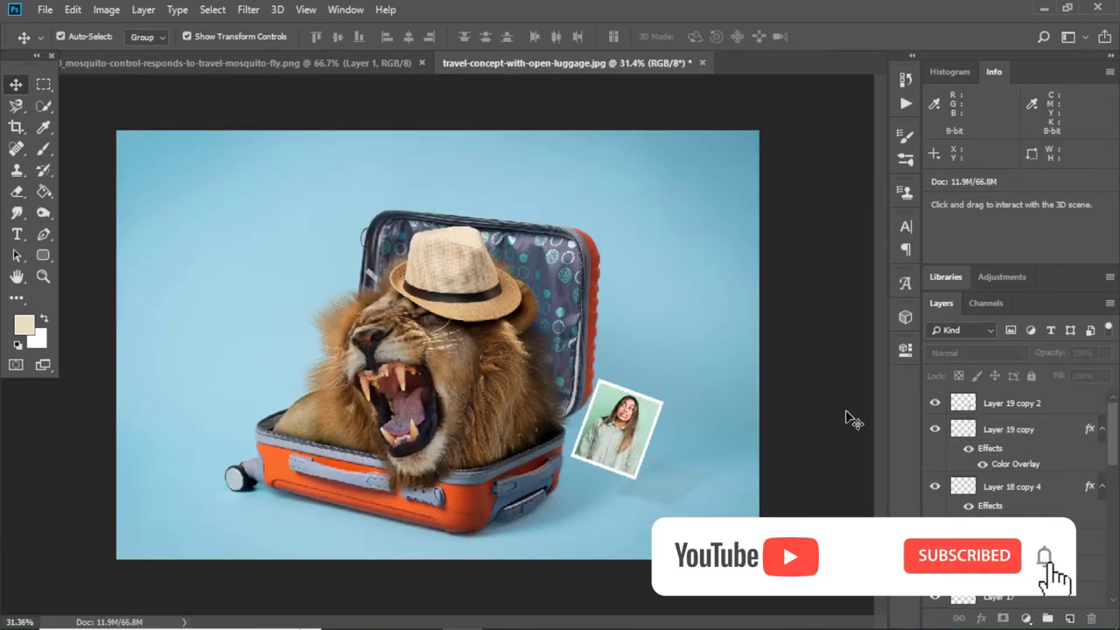
# Rasterize the shadow's layer style and set its blending mode to Multiply
pyautogui.press('e')
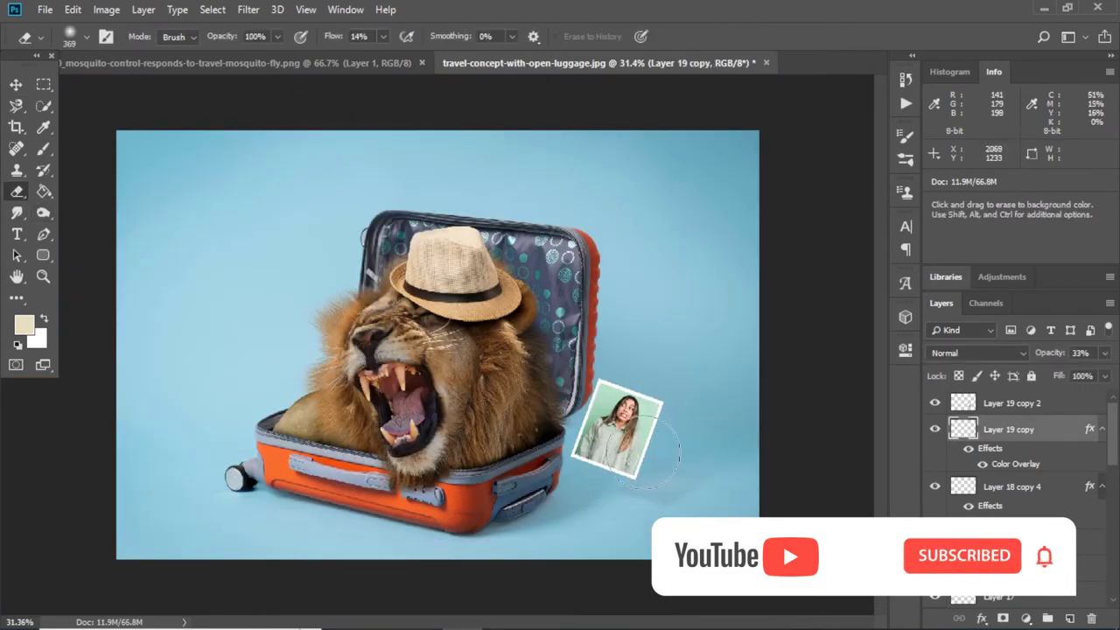
pyautogui.press('v')
pyautogui.click(814, 474)
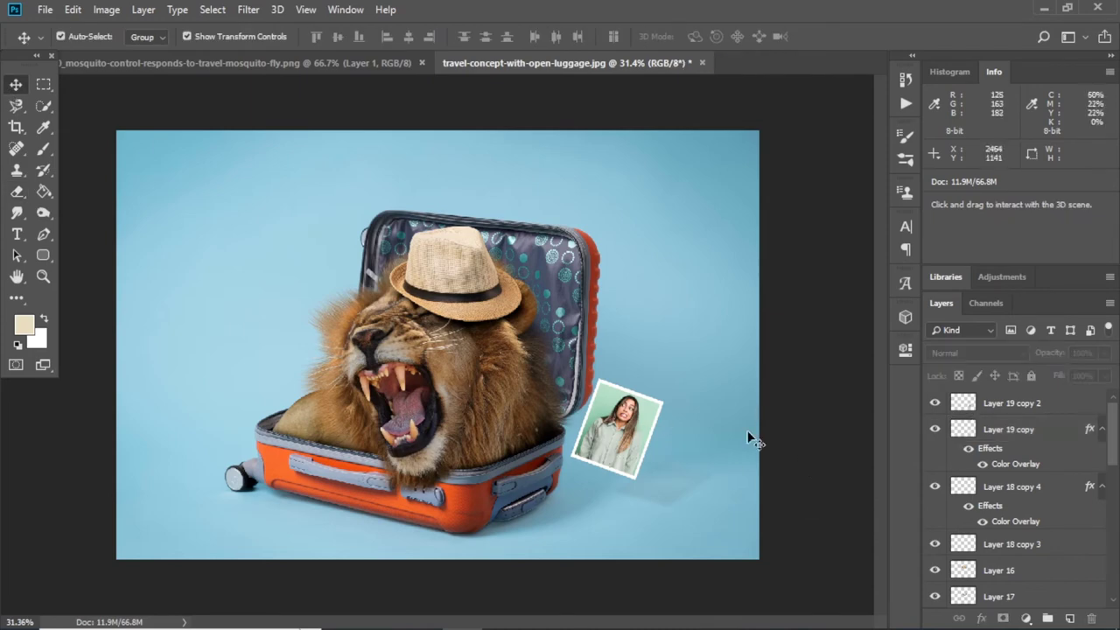
pyautogui.click(689, 482)
pyautogui.rightClick(1011, 429)
pyautogui.click(972, 243)
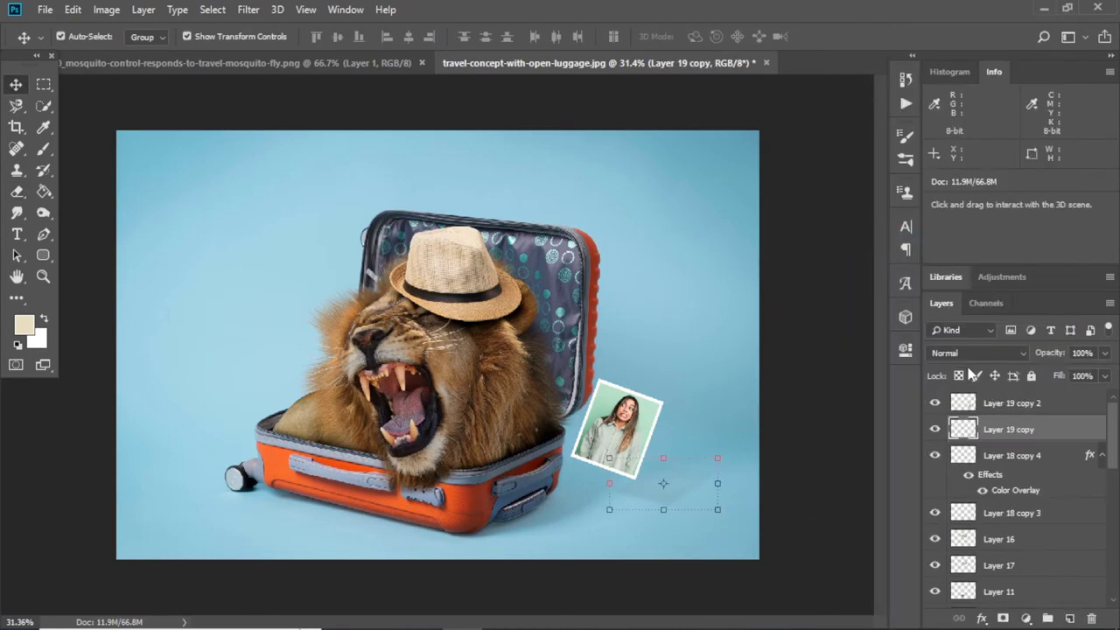
pyautogui.click(978, 352)
pyautogui.click(954, 53)
pyautogui.click(743, 456)
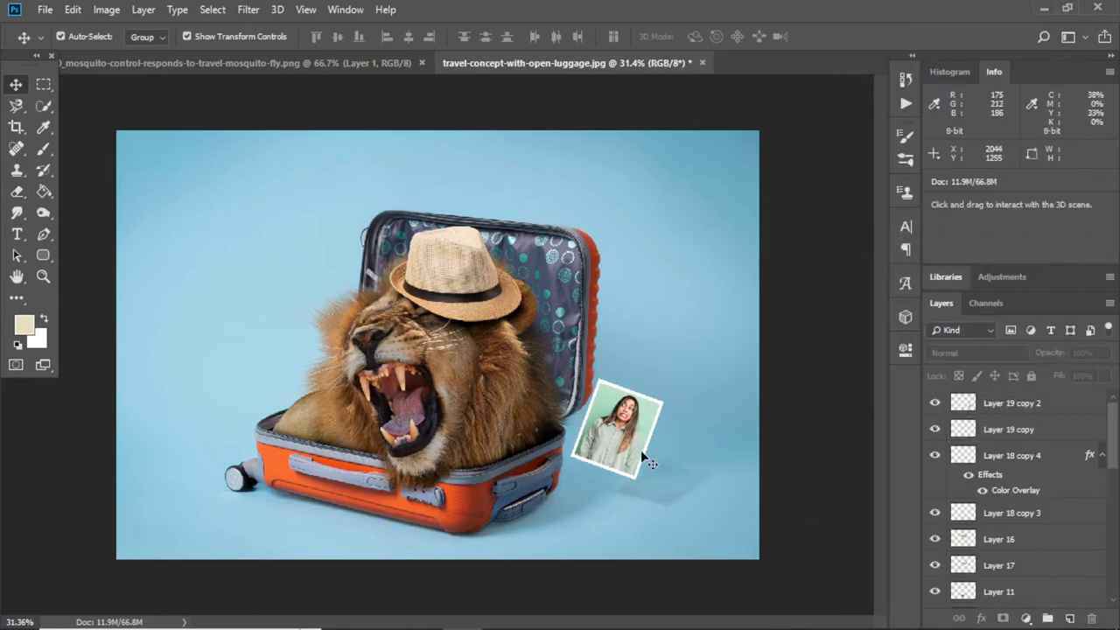
# Move the woman's photo up about 117 px and shift the shadow right beneath it
pyautogui.moveTo(641, 454); pyautogui.dragTo(640, 418)
pyautogui.moveTo(670, 496); pyautogui.dragTo(791, 480)
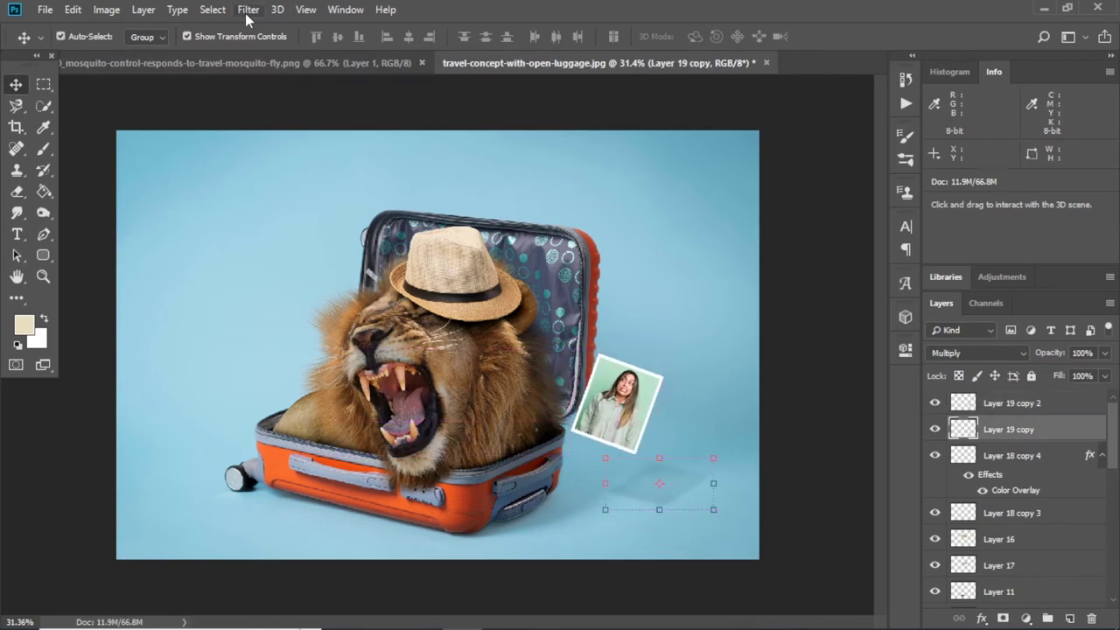
pyautogui.click(814, 477)
pyautogui.click(711, 498)
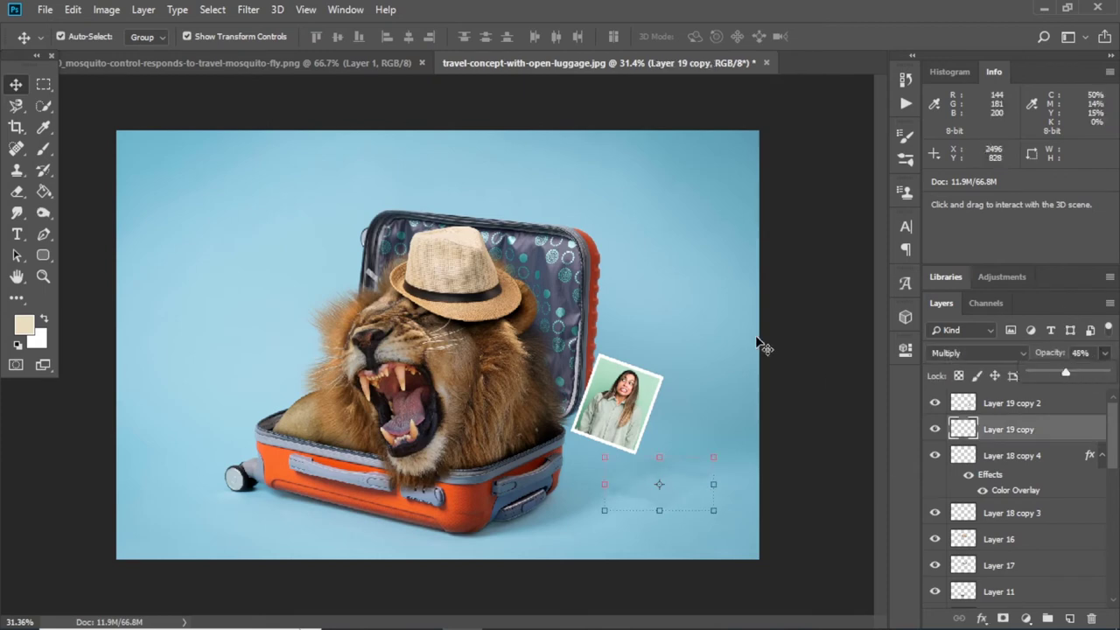
pyautogui.click(800, 343)
pyautogui.keyDown('ctrl'); pyautogui.click(725, 473); pyautogui.keyUp('ctrl')
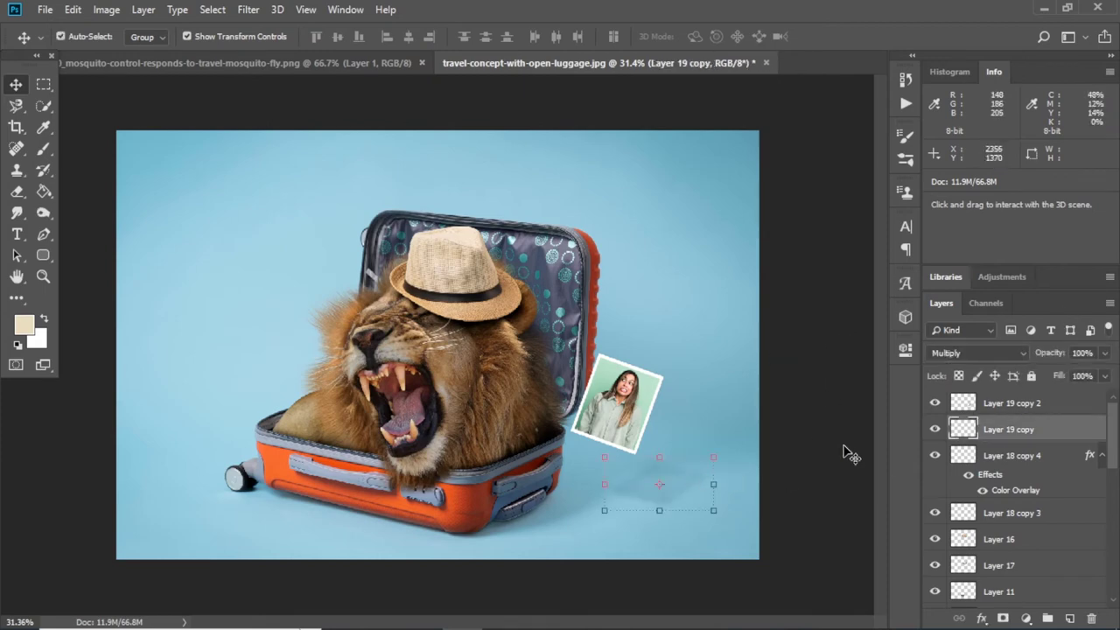
pyautogui.click(24, 193)
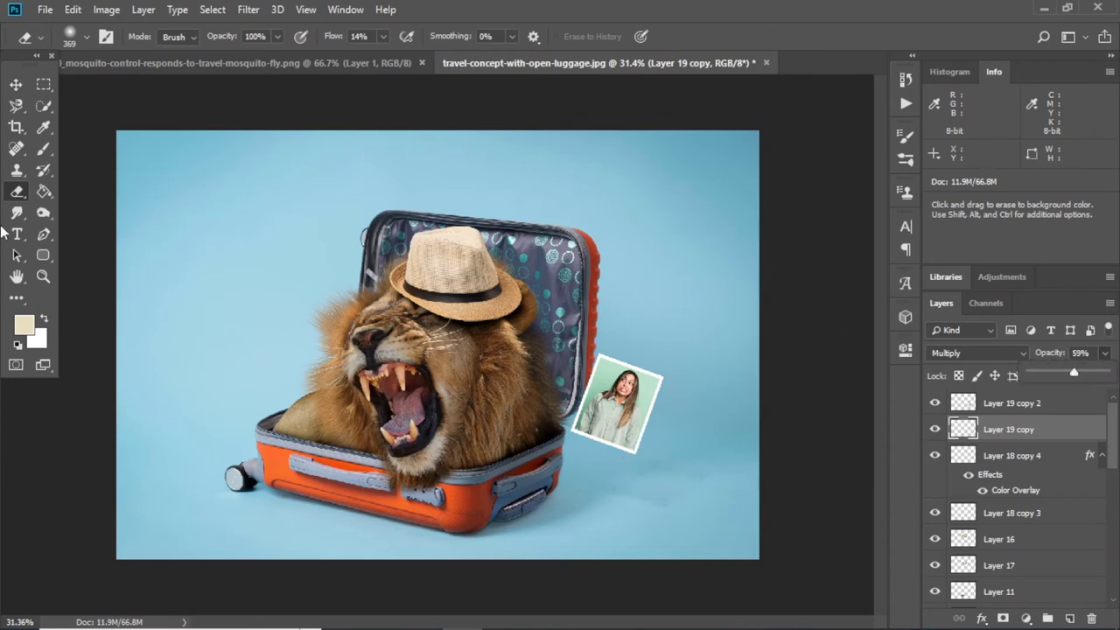
pyautogui.click(16, 84)
pyautogui.click(308, 87)
# Lasso the small mosquitoes in the mosquito image and drag them into the lion composition
pyautogui.click(367, 67)
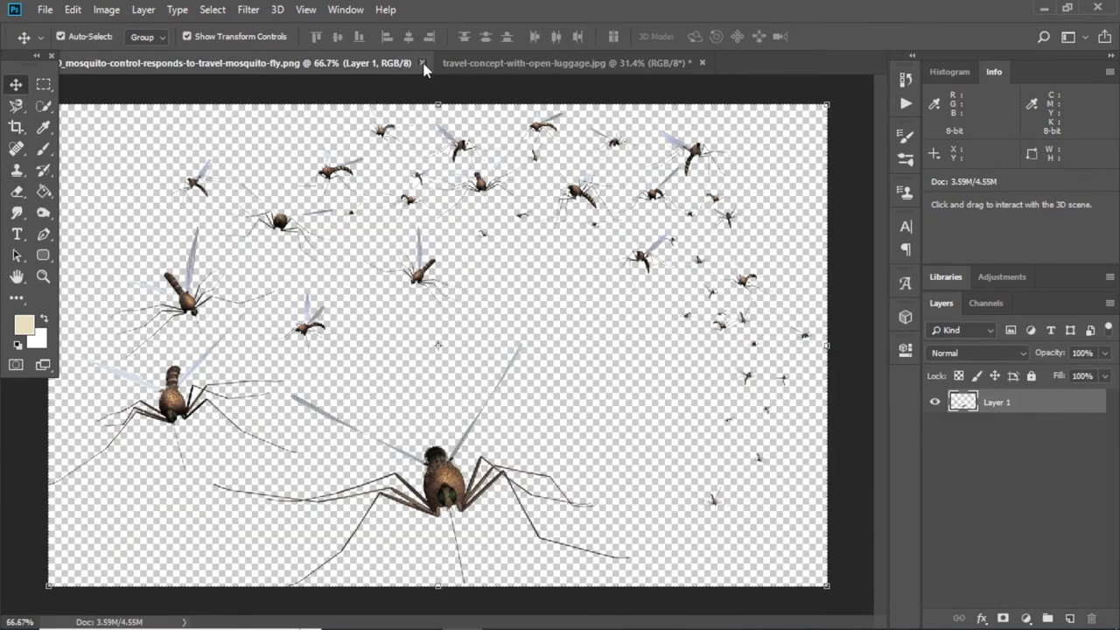
pyautogui.press('l')
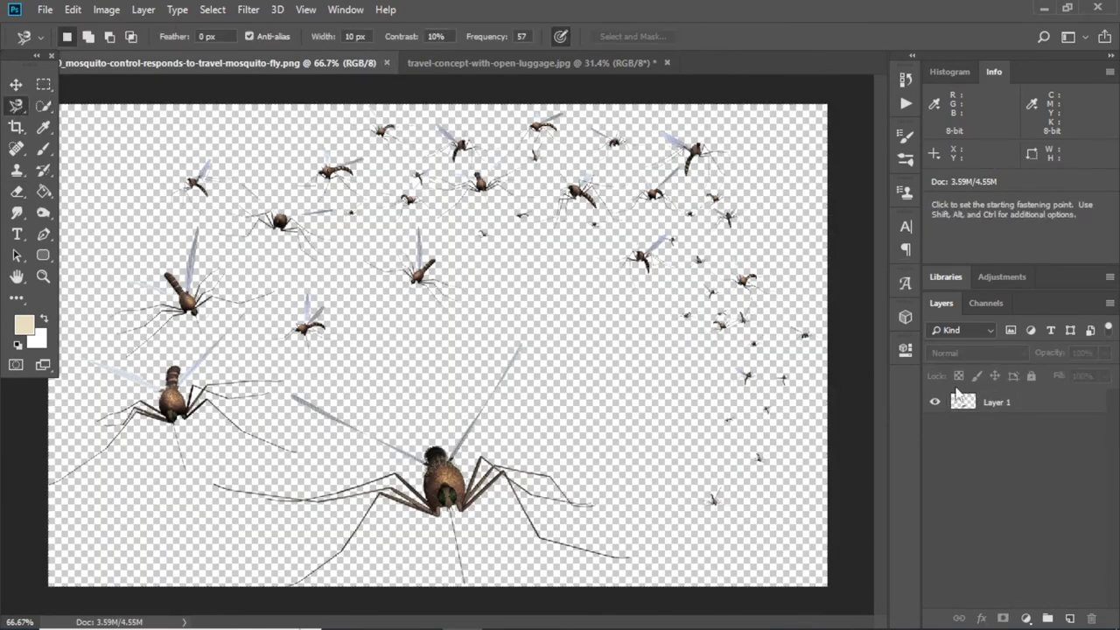
pyautogui.click(959, 400)
pyautogui.click(670, 523)
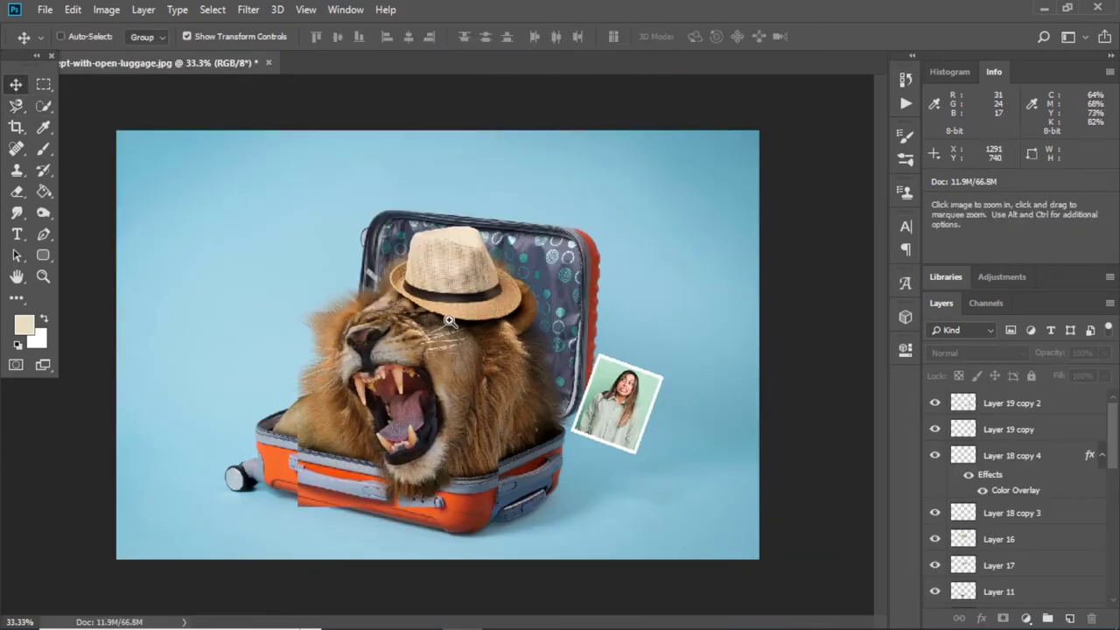
pyautogui.click(449, 322)
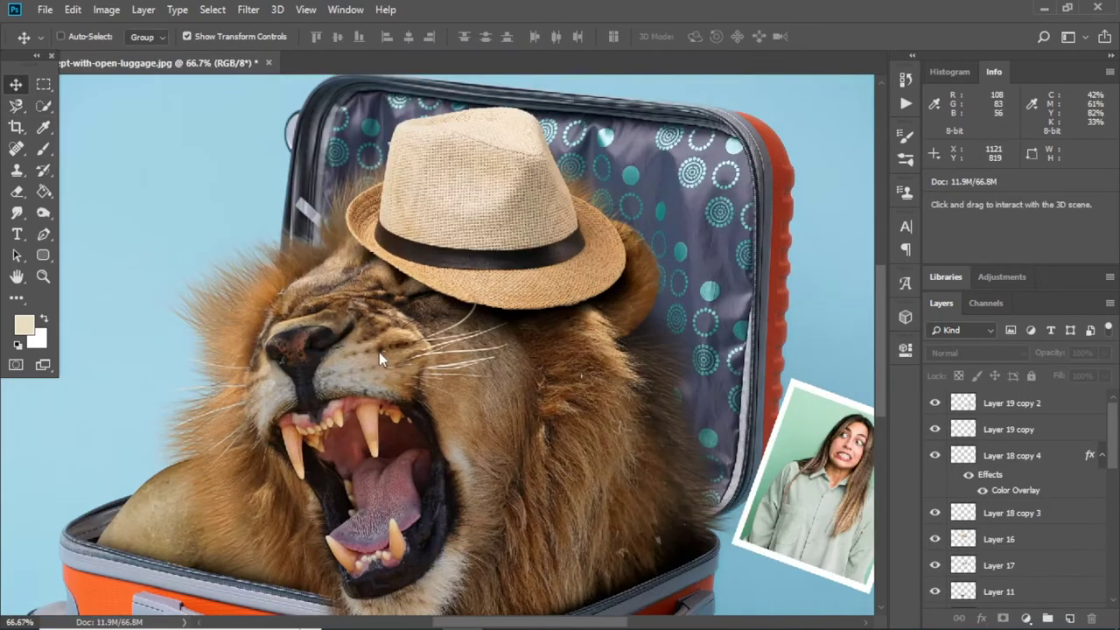
pyautogui.moveTo(411, 193); pyautogui.dragTo(175, 201)
# Flip the mosquito layer horizontally and set its blend mode to Multiply
pyautogui.click(976, 353)
pyautogui.click(945, 388)
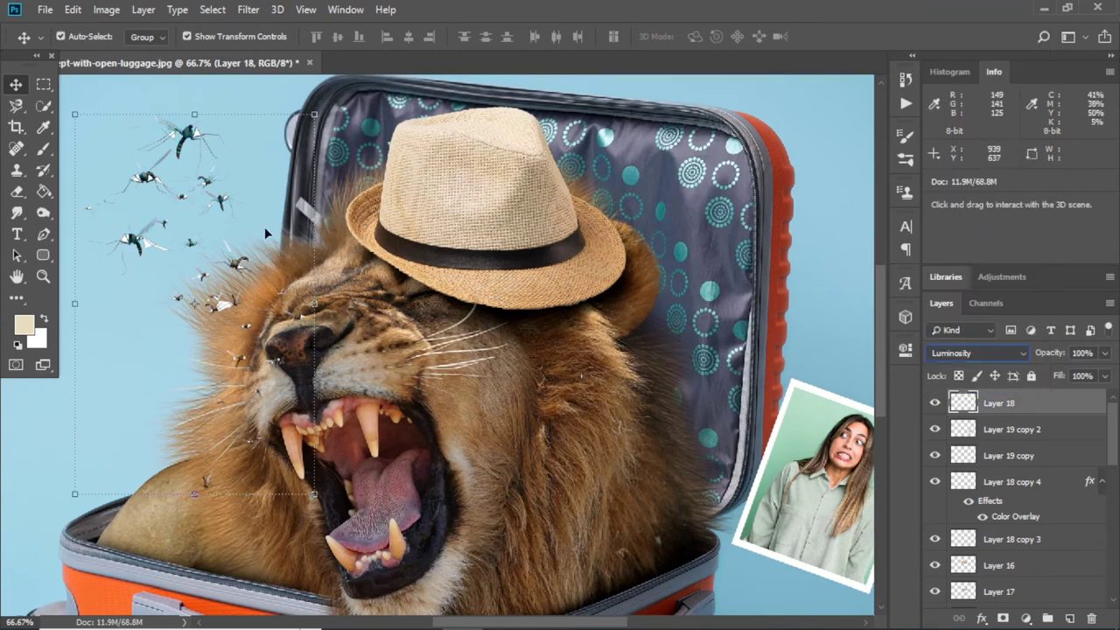
pyautogui.hotkey('ctrl', 't')
pyautogui.rightClick(289, 140)
pyautogui.click(368, 333)
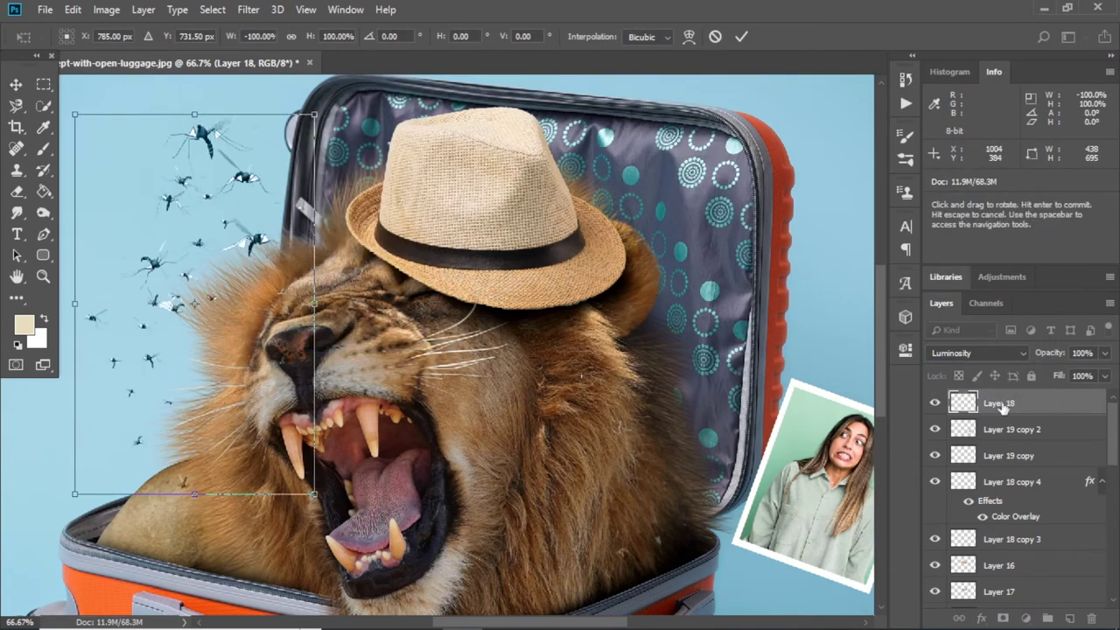
pyautogui.click(976, 352)
pyautogui.click(949, 55)
# Scale the swarm to about a third and place it beside the lion's head
pyautogui.moveTo(313, 114); pyautogui.dragTo(229, 238)
pyautogui.moveTo(198, 229); pyautogui.dragTo(191, 223)
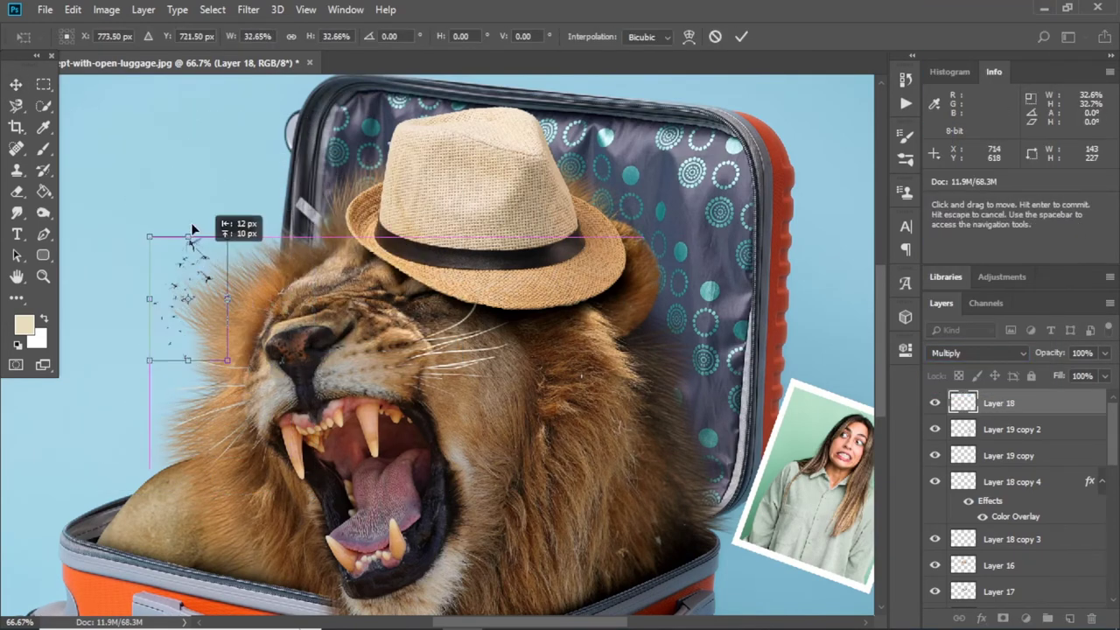
pyautogui.scroll(1, 184, 316)
pyautogui.scroll(1, 184, 315)
pyautogui.moveTo(286, 224); pyautogui.dragTo(313, 420)
pyautogui.press('Return')
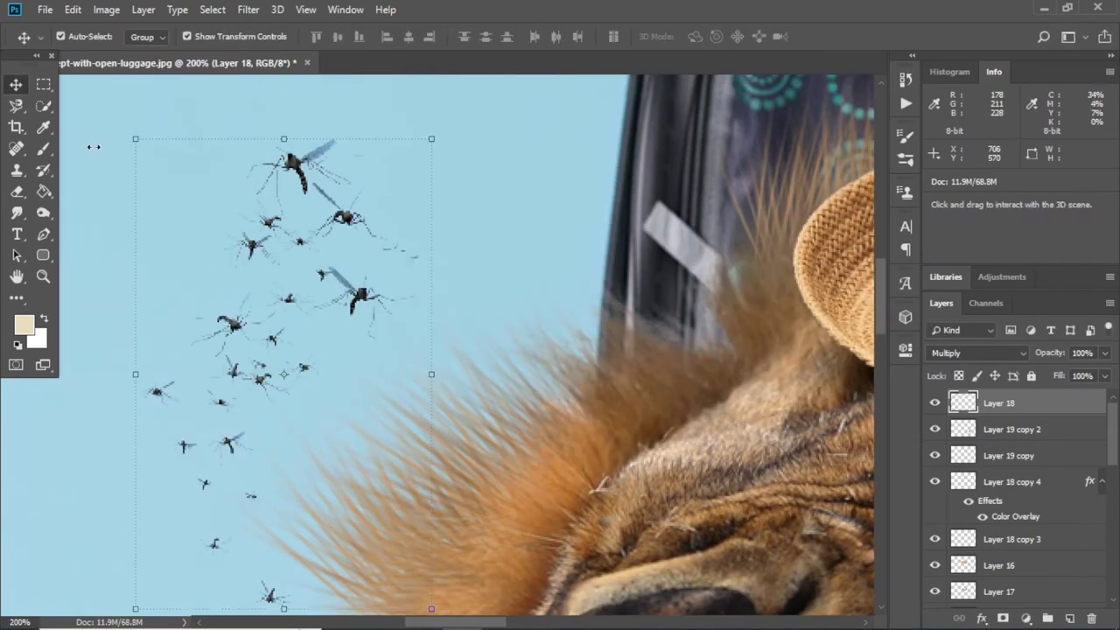
pyautogui.press('m')
pyautogui.scroll(-2, 471, 454)
pyautogui.scroll(-1, 471, 453)
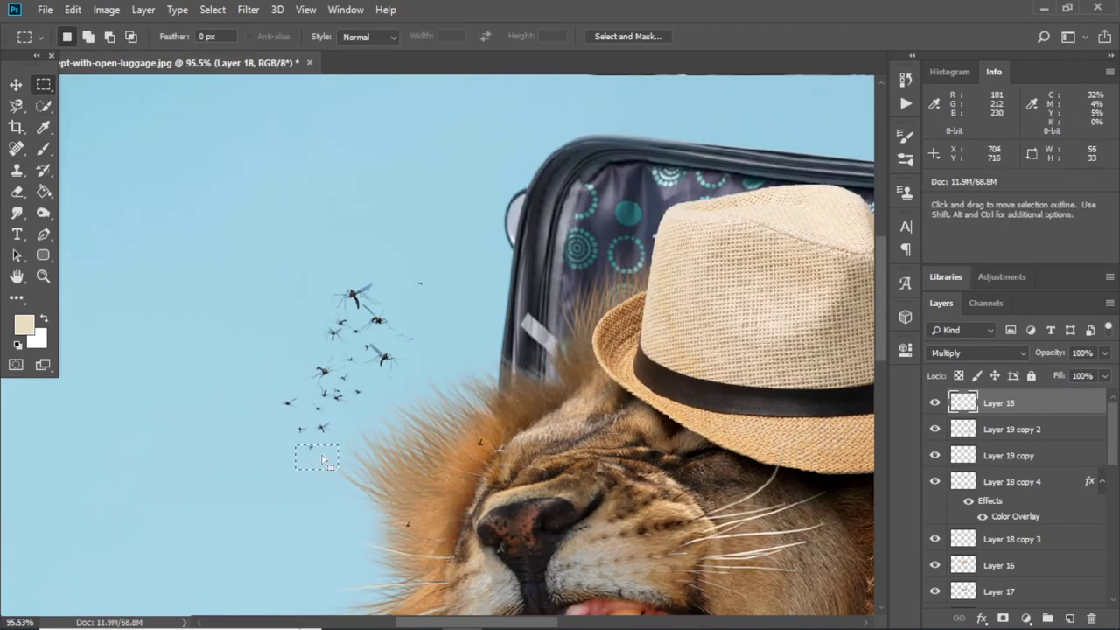
# Place copies of lone small mosquitoes lower in the sky near the mane
pyautogui.moveTo(312, 445); pyautogui.dragTo(385, 524)
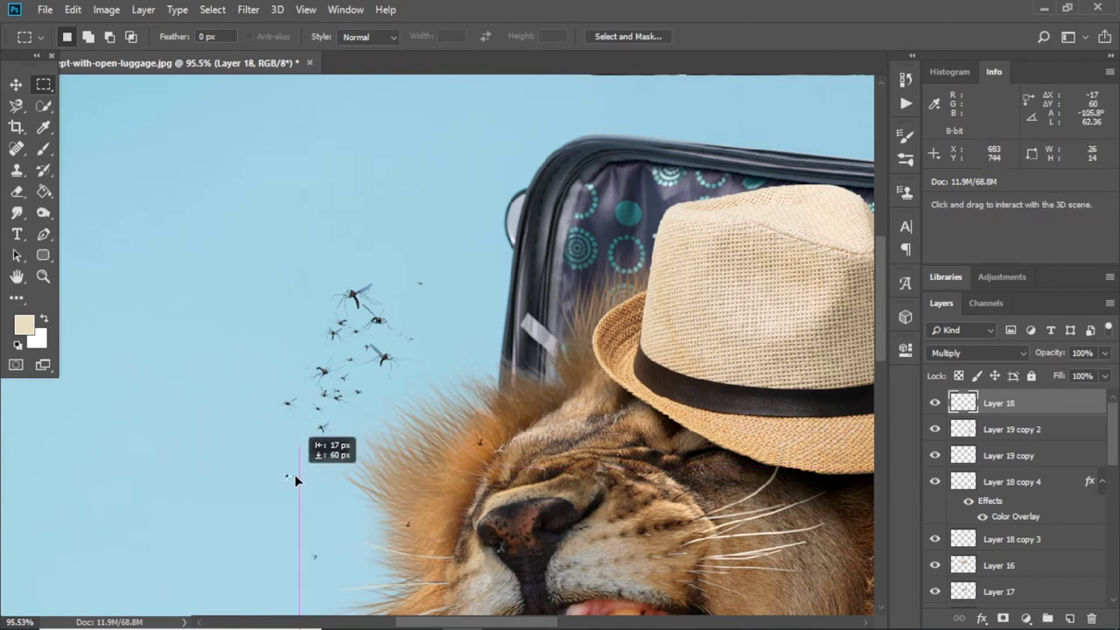
pyautogui.moveTo(295, 480)
pyautogui.mouseDown()
pyautogui.moveTo(205, 429)
pyautogui.moveTo(245, 541)
pyautogui.mouseUp()
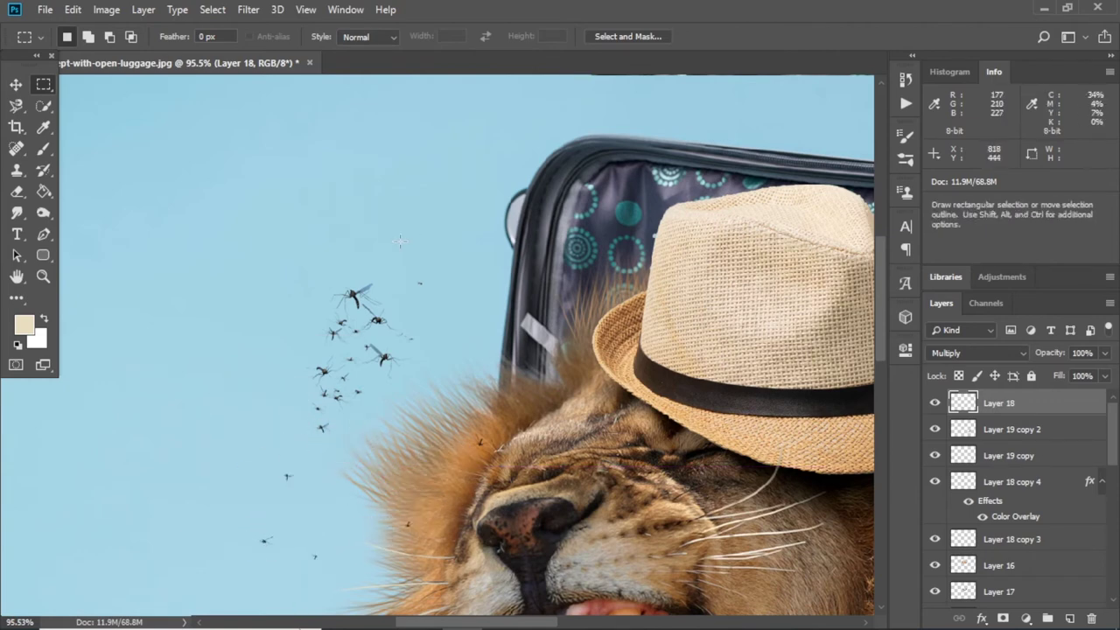
pyautogui.moveTo(418, 282); pyautogui.dragTo(471, 341)
# Copy the whole swarm onto a new layer and move it up and left
pyautogui.moveTo(412, 242); pyautogui.dragTo(307, 450)
pyautogui.hotkey('ctrl', 'j')
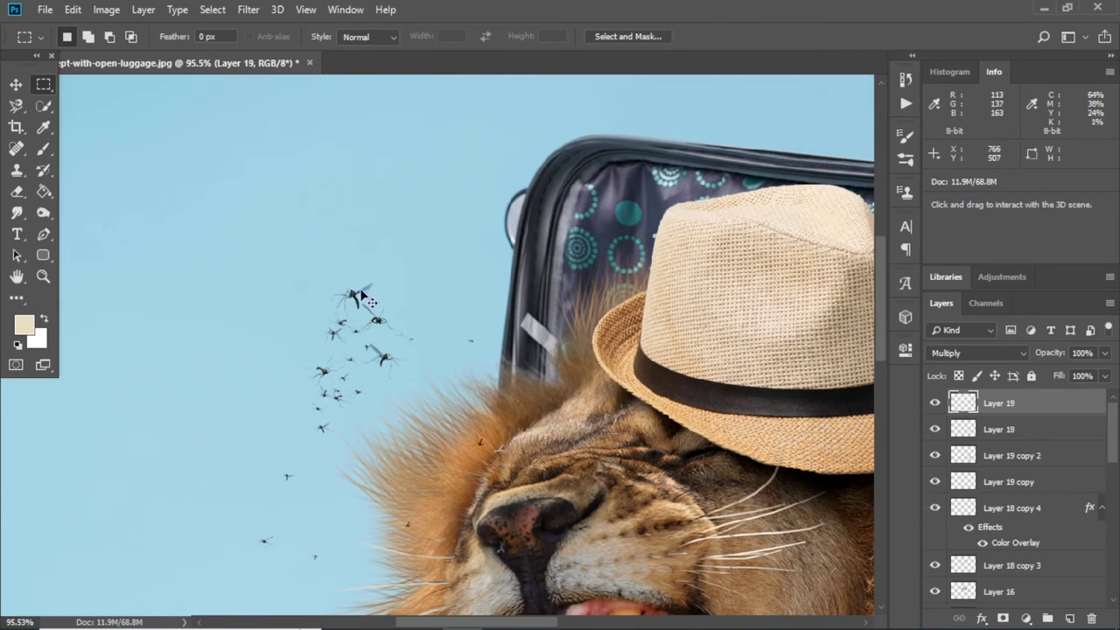
pyautogui.press('v')
pyautogui.click(354, 302)
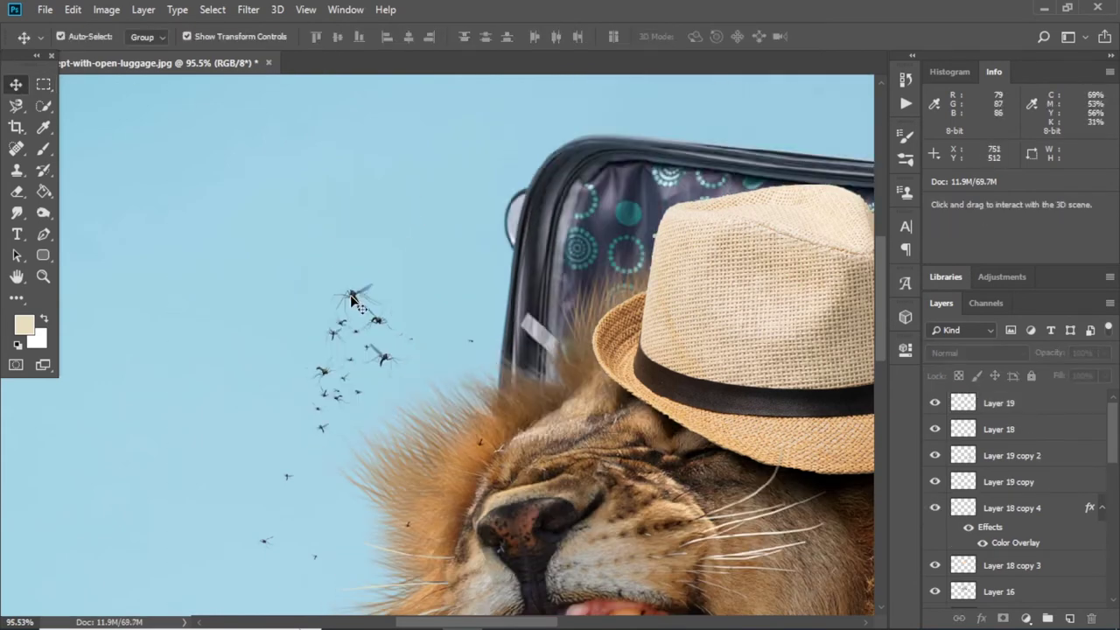
pyautogui.moveTo(354, 302); pyautogui.dragTo(308, 197)
# Move two lone mosquitoes toward the lion's face and beside the mane
pyautogui.click(44, 89)
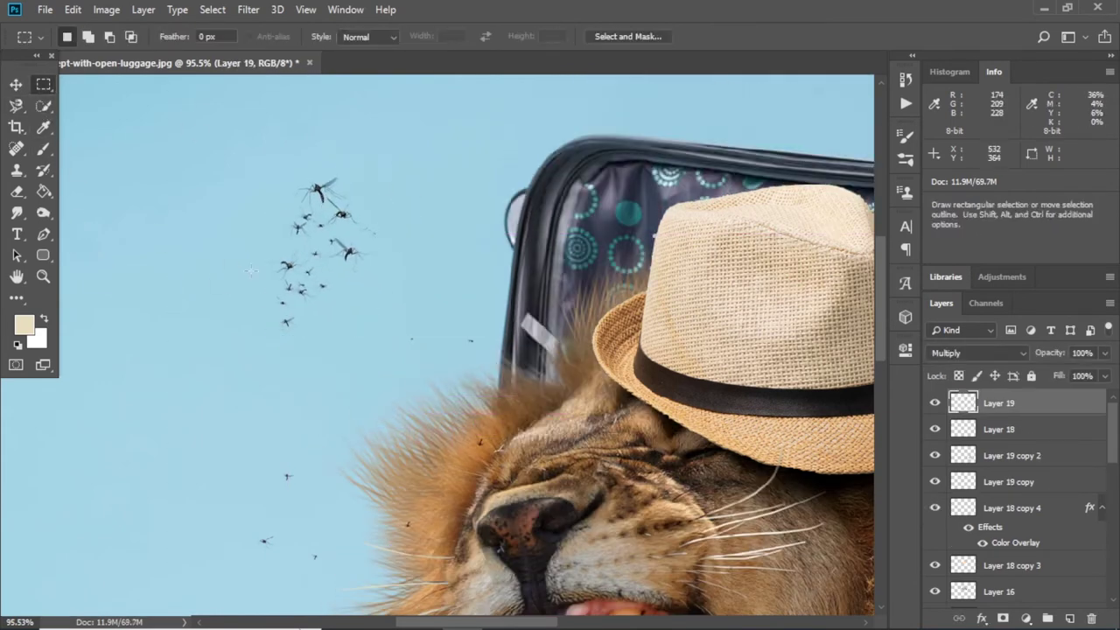
pyautogui.moveTo(336, 336); pyautogui.dragTo(456, 423)
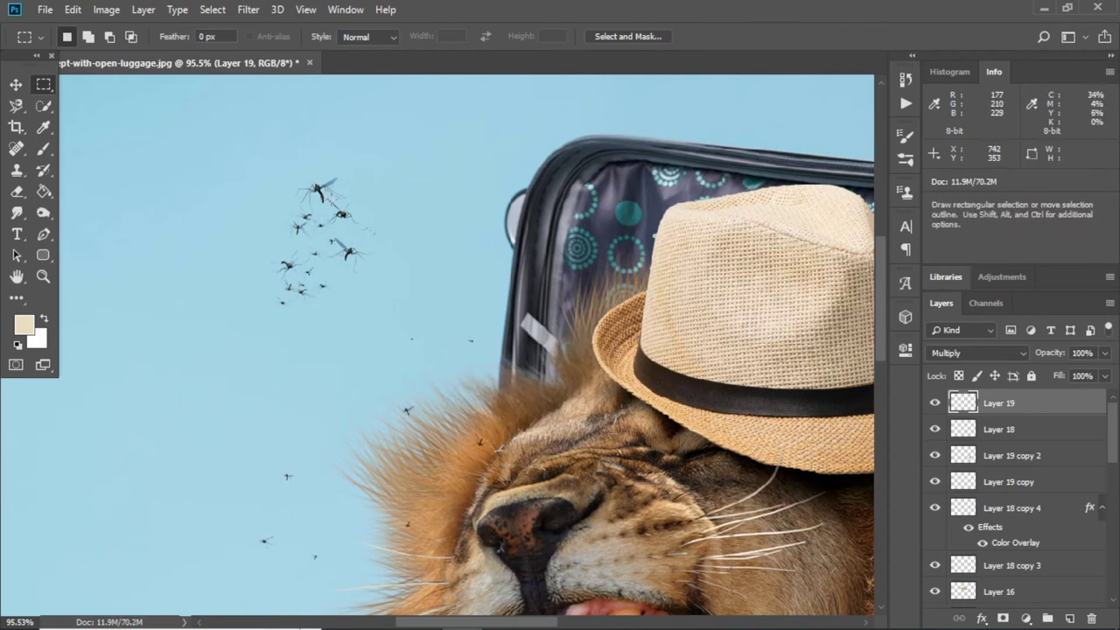
pyautogui.moveTo(387, 529); pyautogui.dragTo(403, 328)
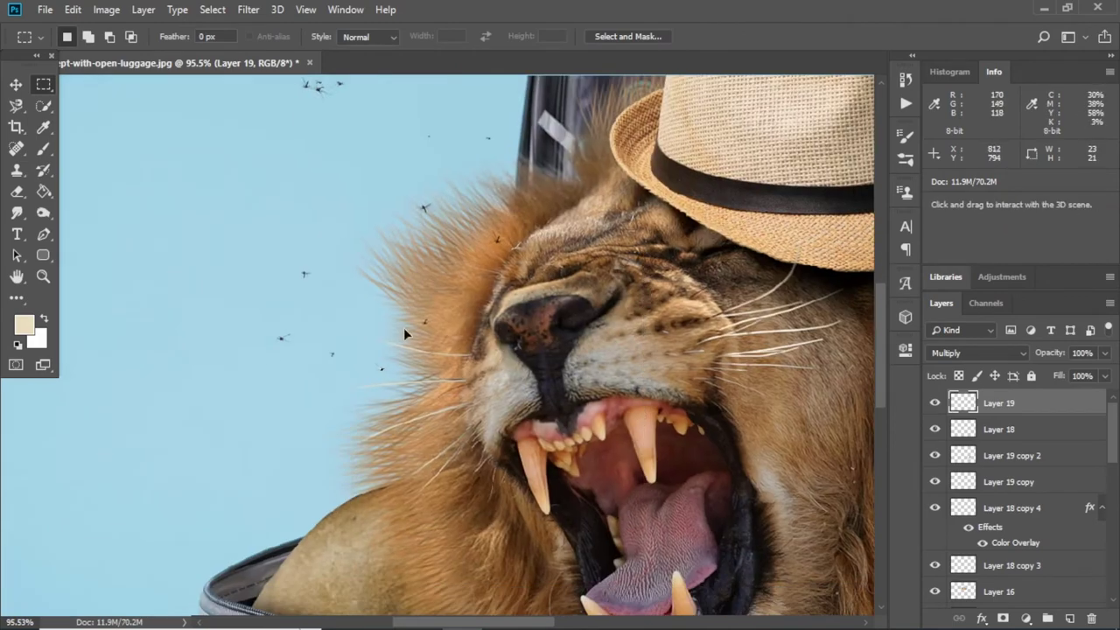
pyautogui.moveTo(386, 371); pyautogui.dragTo(413, 423)
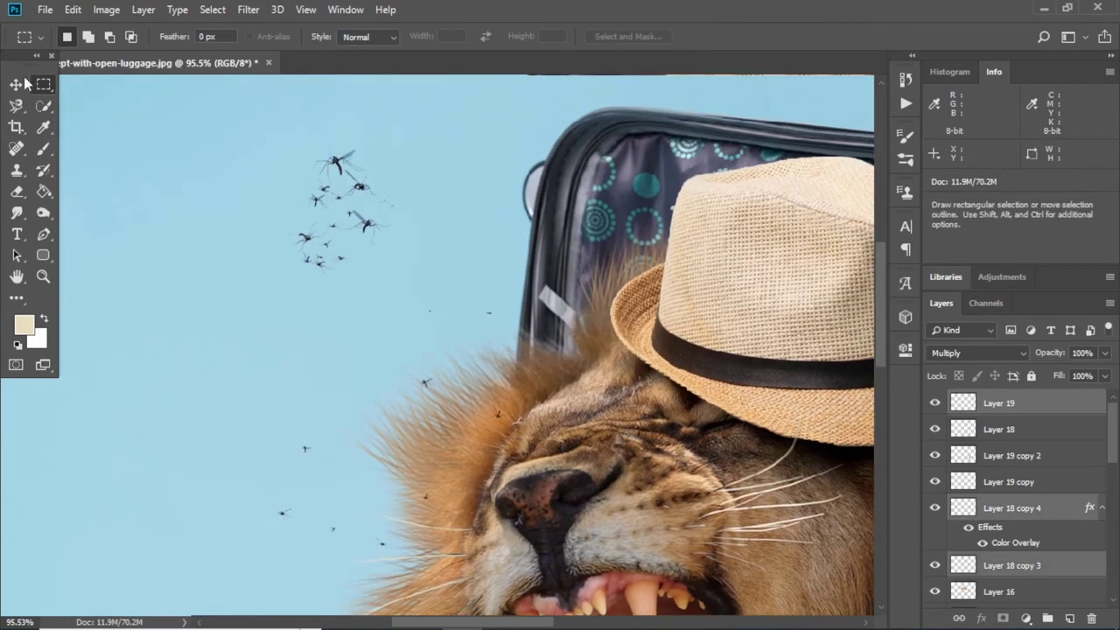
# Copy the swarm to a new layer, shrink it, and move it toward the mane
pyautogui.moveTo(166, 110); pyautogui.dragTo(412, 298)
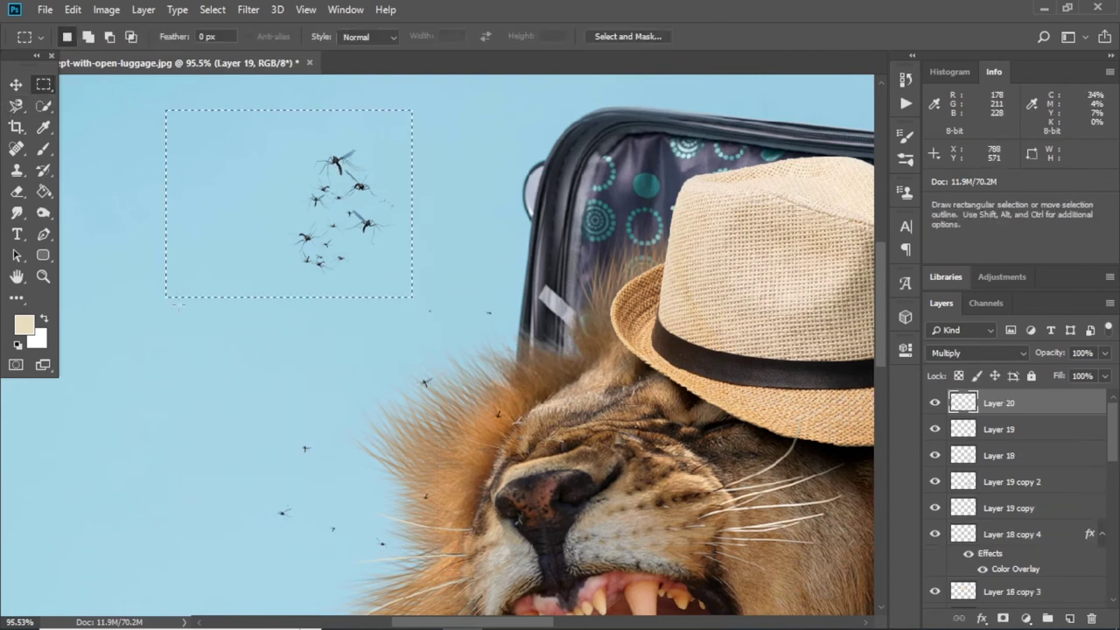
pyautogui.hotkey('ctrl', 'shift', 'n')
pyautogui.press('Return')
pyautogui.hotkey('ctrl', 'd')
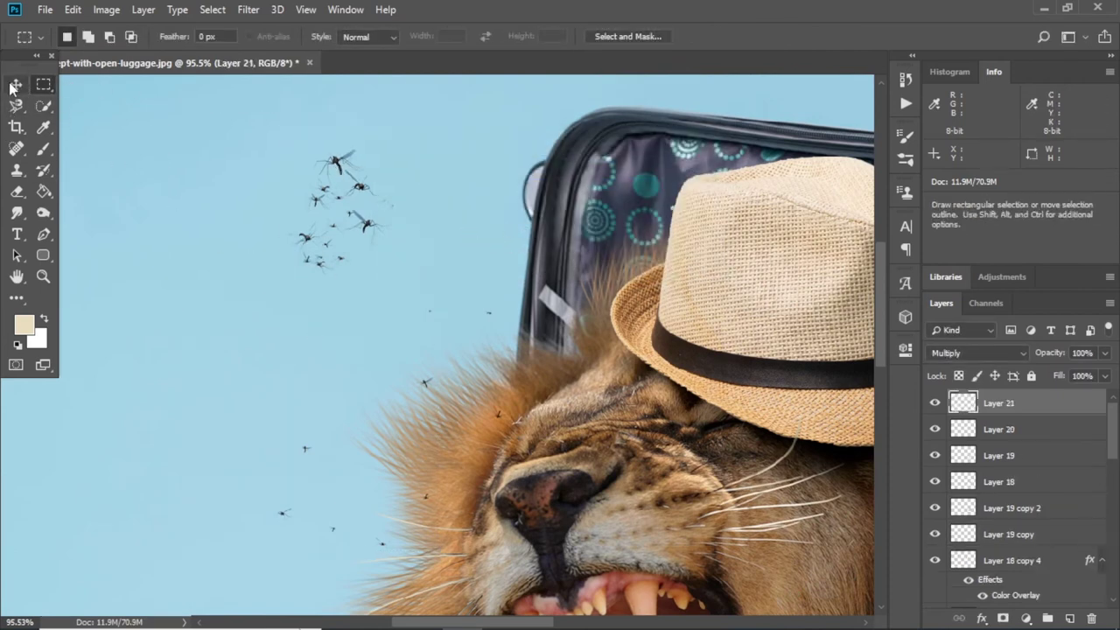
pyautogui.hotkey('ctrl', 't')
pyautogui.moveTo(393, 268); pyautogui.dragTo(376, 258)
pyautogui.press('Return')
pyautogui.moveTo(341, 210); pyautogui.dragTo(365, 381)
pyautogui.scroll(-3, 364, 382)
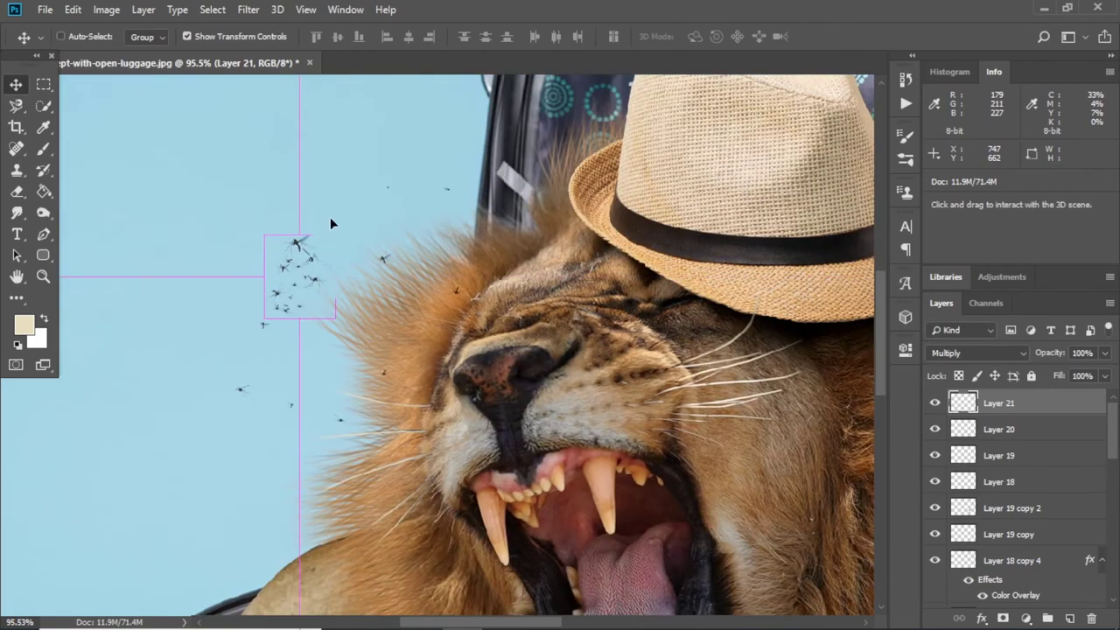
# Outline a single mosquito with the Polygonal Lasso
pyautogui.press('l')
pyautogui.moveTo(243, 163); pyautogui.dragTo(438, 274)
pyautogui.rightClick(16, 105)
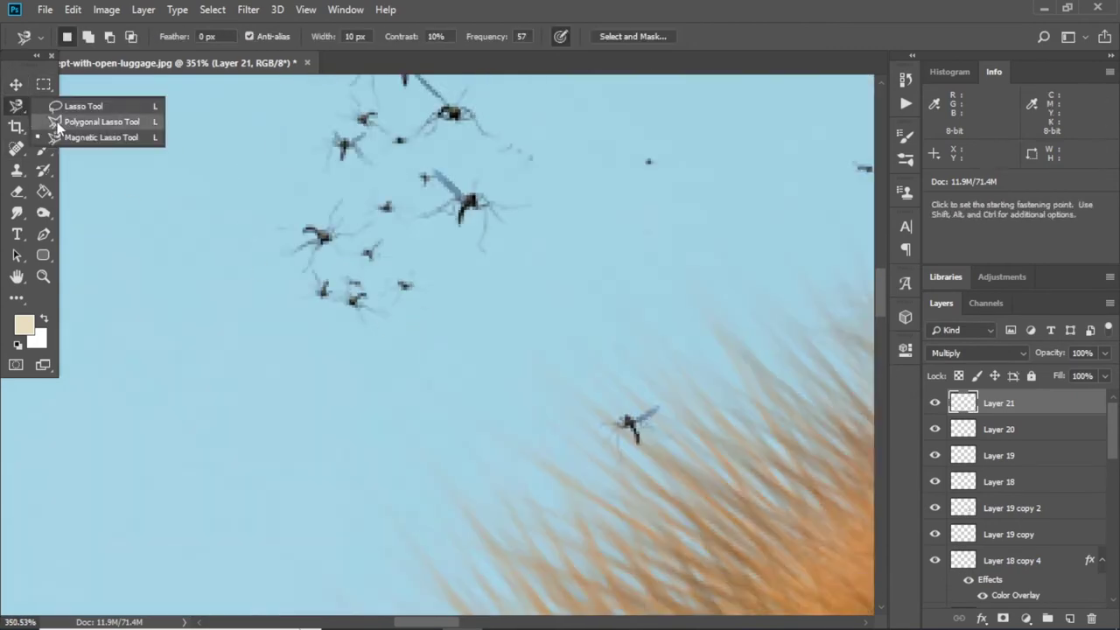
pyautogui.click(88, 120)
pyautogui.click(382, 344)
pyautogui.scroll(-5, 435, 341)
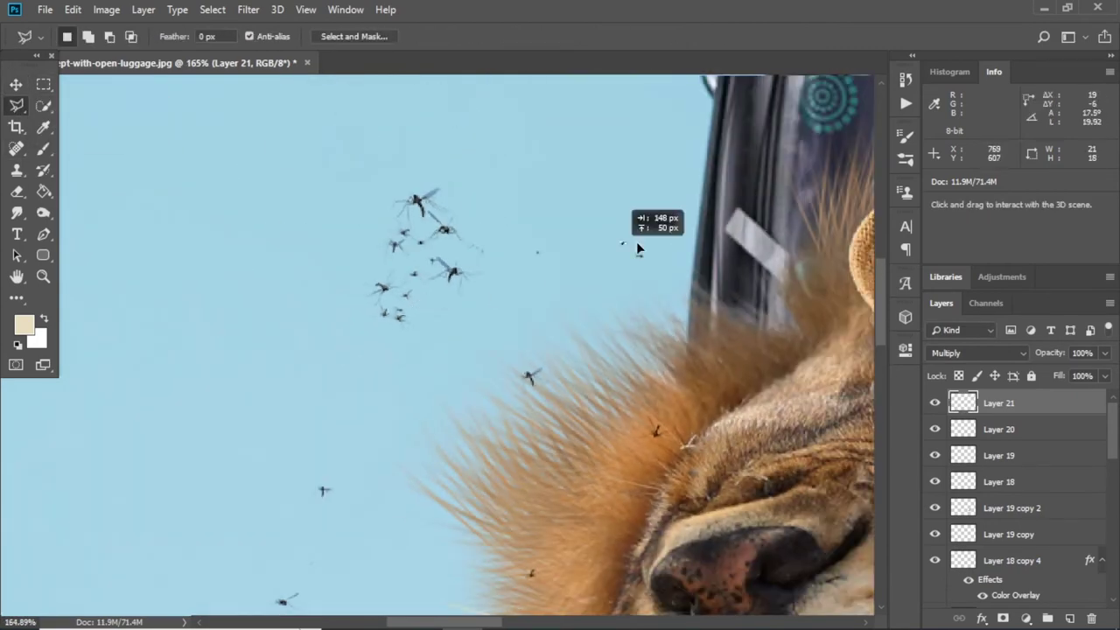
pyautogui.scroll(3, 424, 314)
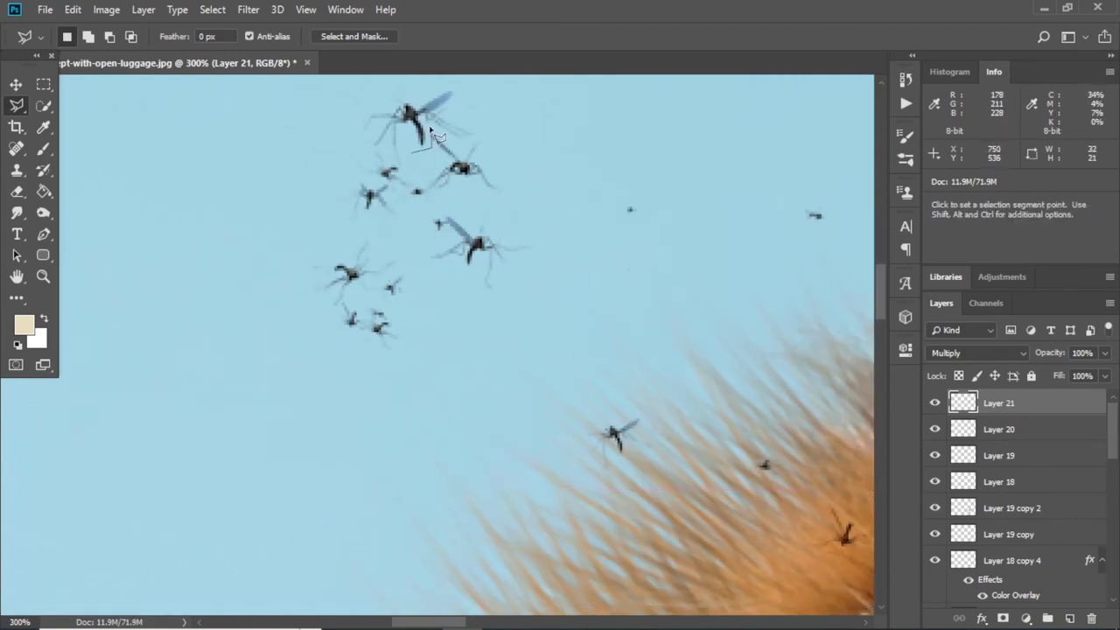
pyautogui.doubleClick(418, 174)
pyautogui.scroll(-2, 417, 173)
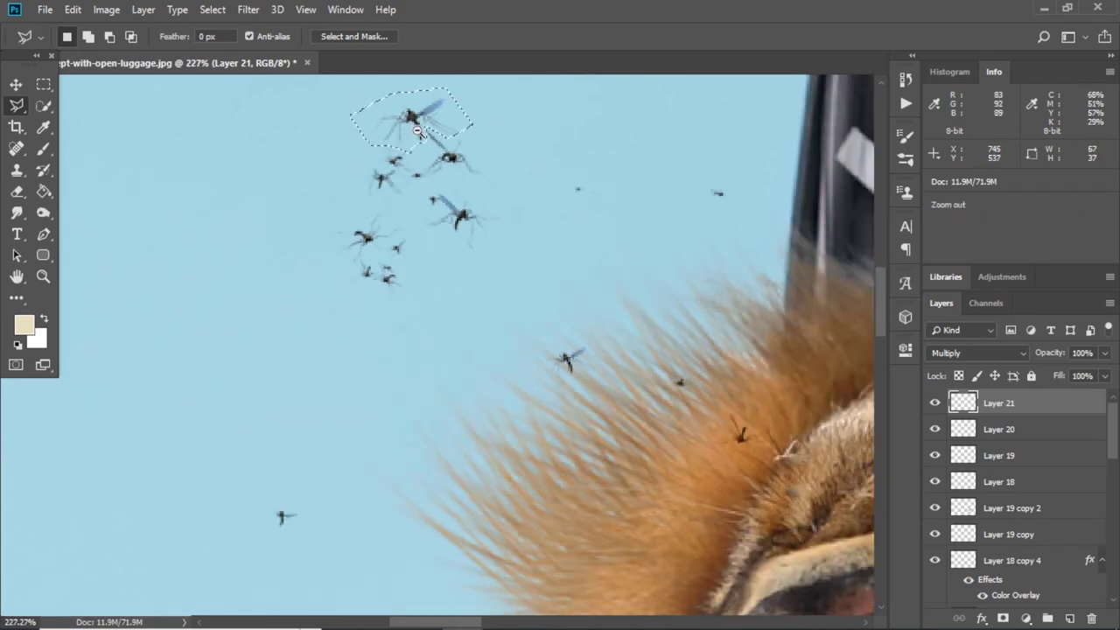
# Move that mosquito lower and shrink it to about half size on Layer 21
pyautogui.moveTo(405, 118); pyautogui.dragTo(399, 407)
pyautogui.press('v')
pyautogui.click(395, 410)
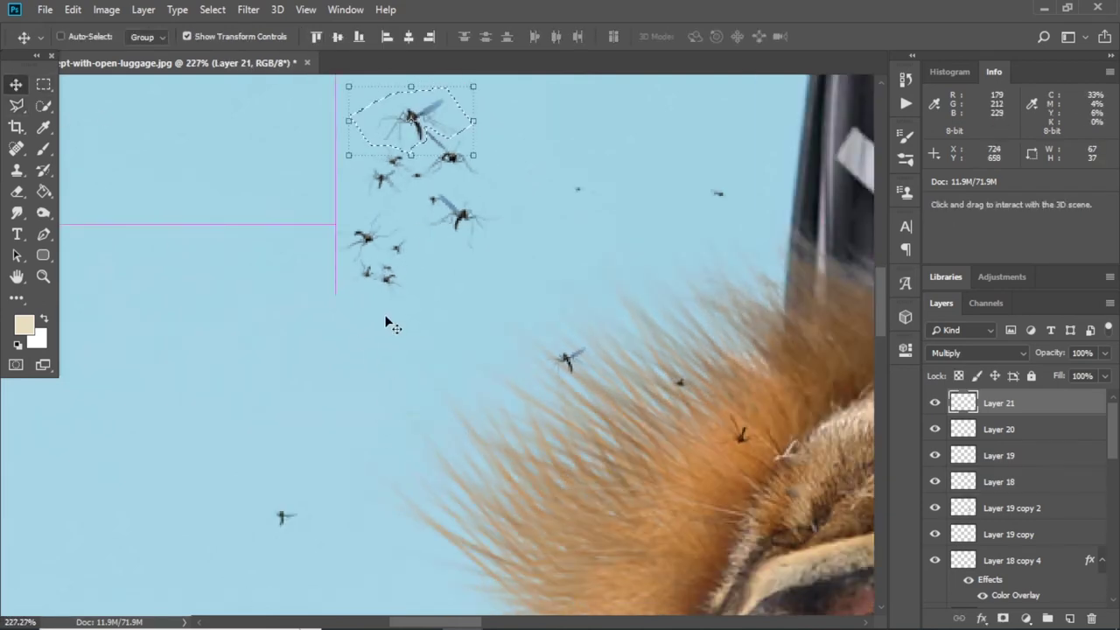
pyautogui.moveTo(476, 376); pyautogui.dragTo(453, 379)
pyautogui.press('Return')
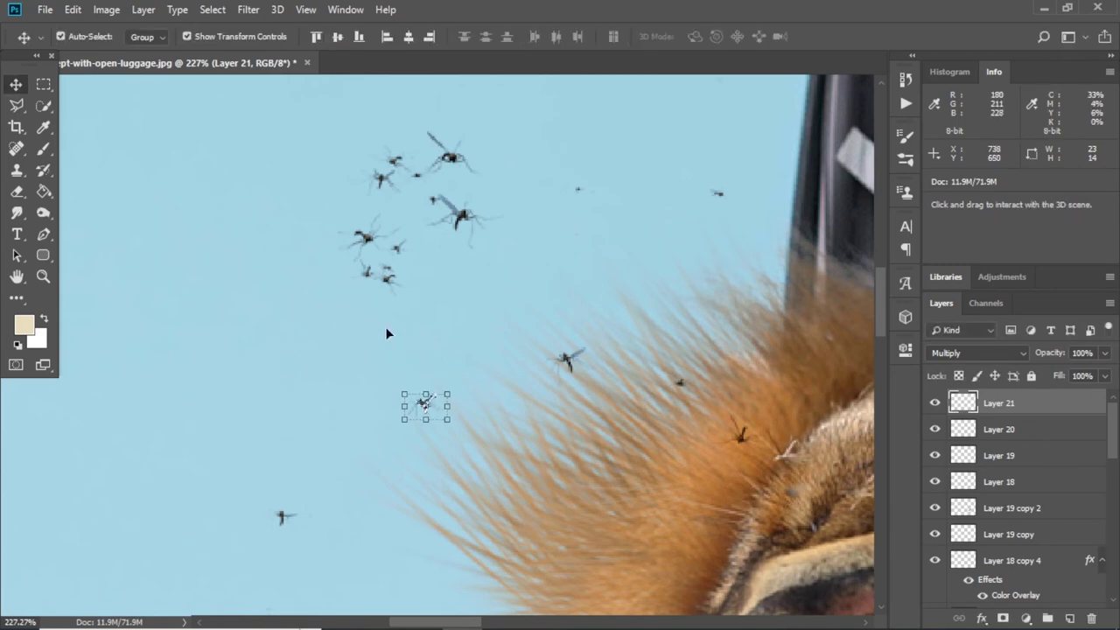
# Shrink the mosquito cluster near the nose and shift it over the mane
pyautogui.press('m')
pyautogui.scroll(-5, 569, 320)
pyautogui.moveTo(389, 207)
pyautogui.mouseDown()
pyautogui.moveTo(359, 253)
pyautogui.moveTo(472, 359)
pyautogui.mouseUp()
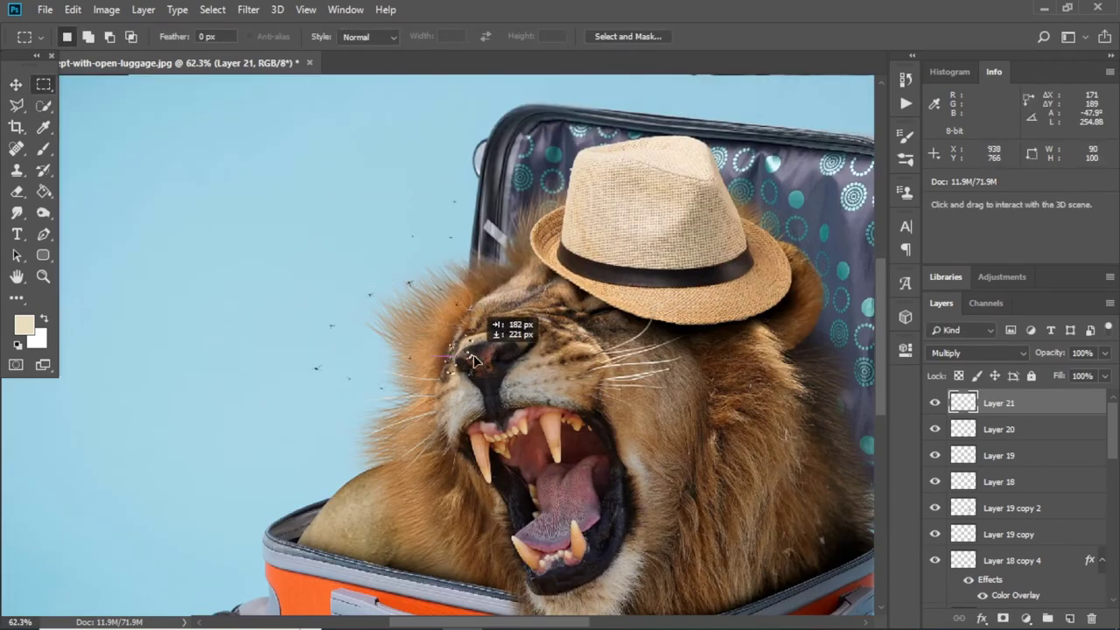
pyautogui.scroll(5, 446, 329)
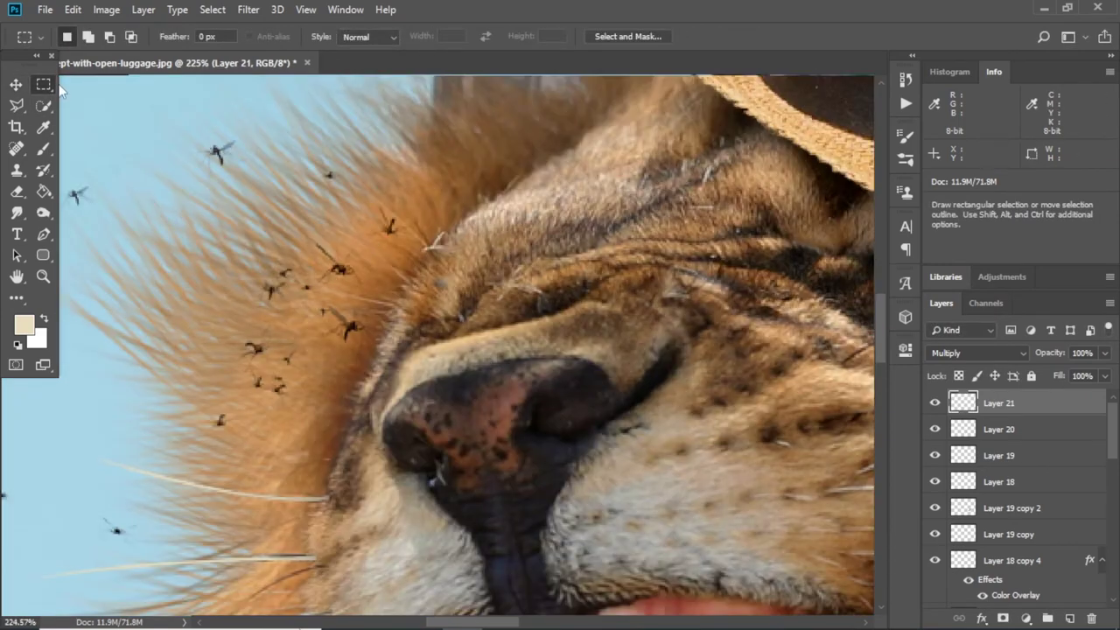
pyautogui.press('v')
pyautogui.hotkey('ctrl', 't')
pyautogui.moveTo(363, 243); pyautogui.dragTo(390, 240)
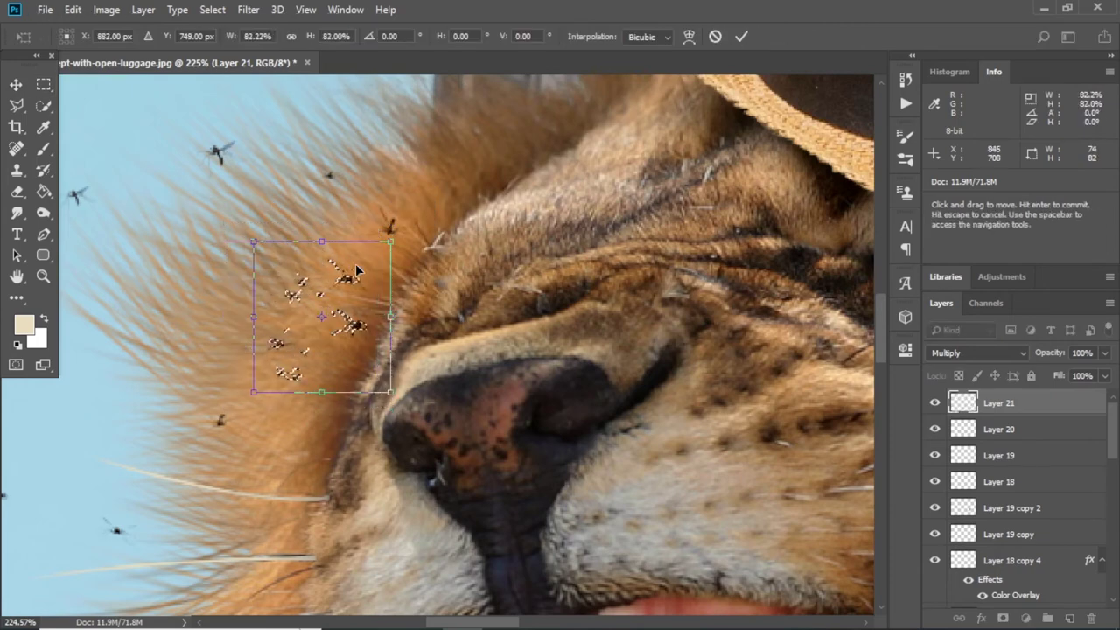
pyautogui.press('Return')
# Move a single small mosquito down and to the left
pyautogui.click(43, 84)
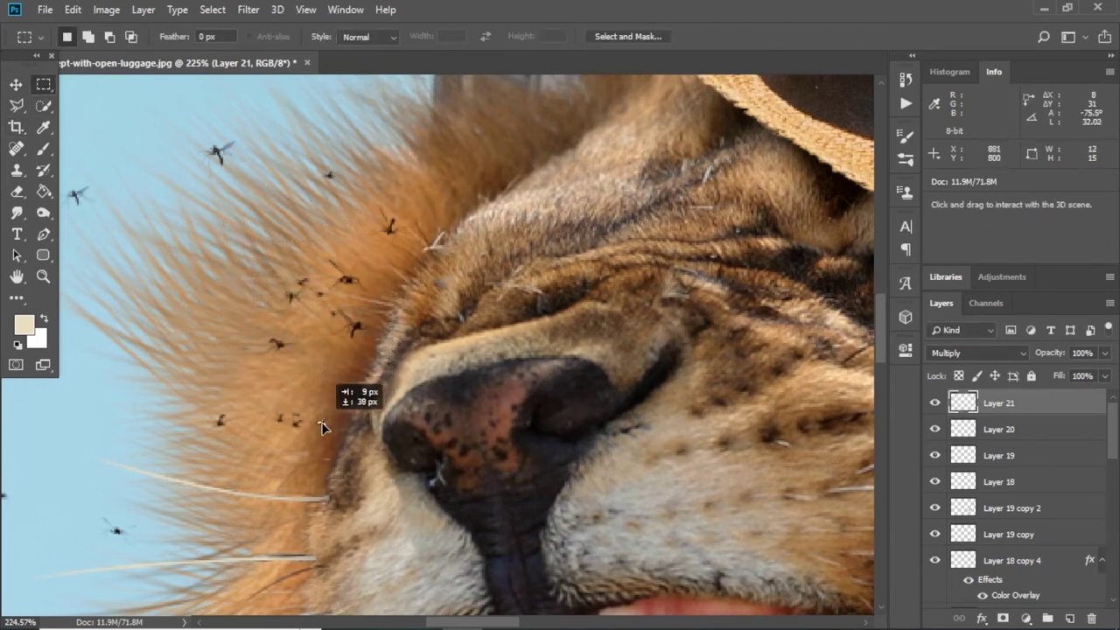
pyautogui.moveTo(286, 333); pyautogui.dragTo(296, 350)
pyautogui.moveTo(276, 341); pyautogui.dragTo(239, 352)
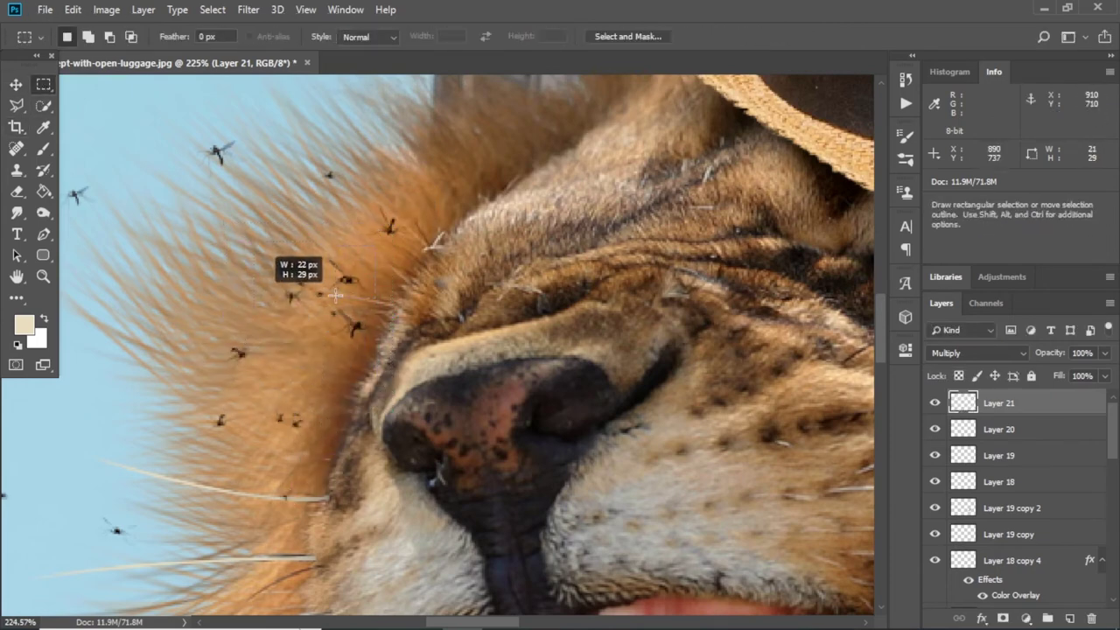
pyautogui.scroll(-5, 346, 253)
pyautogui.scroll(-3, 346, 254)
pyautogui.scroll(5, 210, 332)
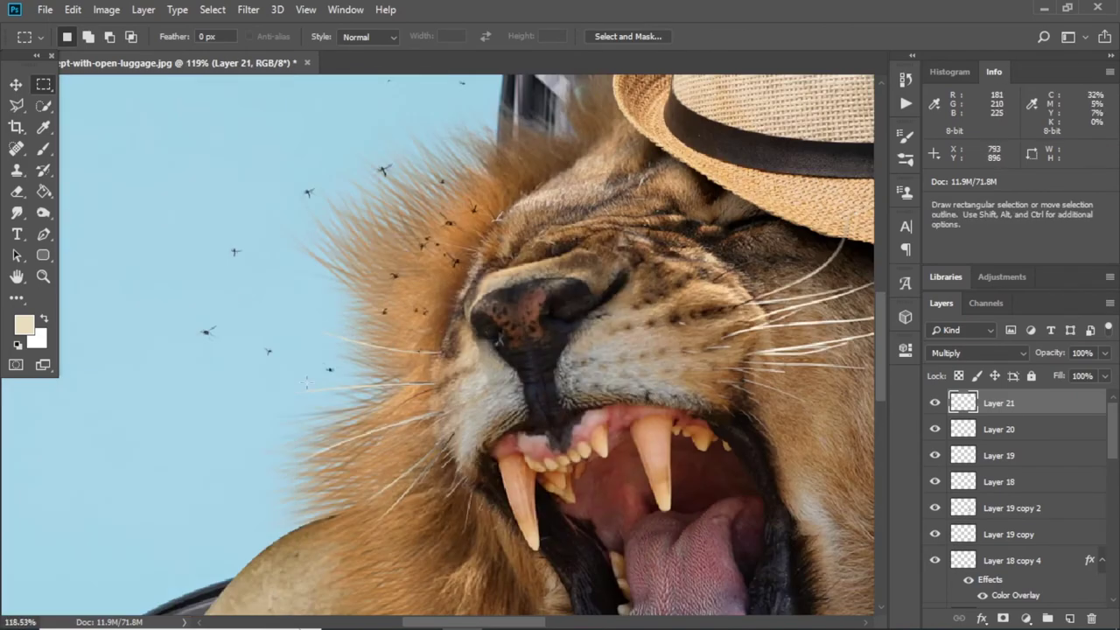
# Move another mosquito on Layer 18 up and right toward the mane
pyautogui.moveTo(159, 288); pyautogui.dragTo(230, 382)
pyautogui.keyDown('ctrl'); pyautogui.click(216, 340); pyautogui.keyUp('ctrl')
pyautogui.press('Return')
pyautogui.keyDown('ctrl'); pyautogui.click(208, 332); pyautogui.keyUp('ctrl')
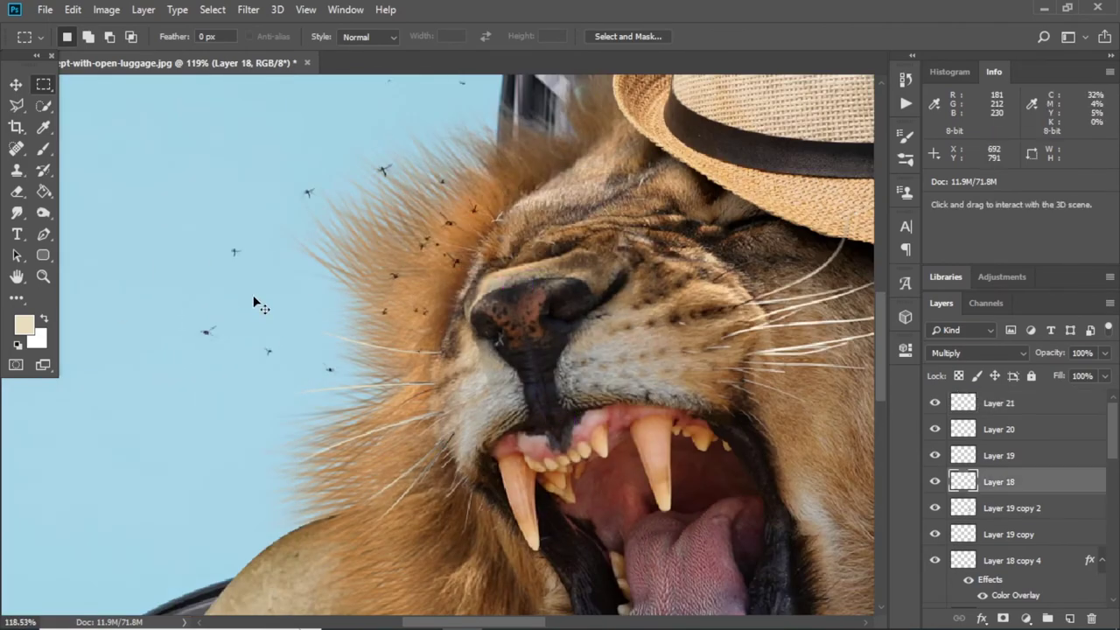
pyautogui.moveTo(205, 335); pyautogui.dragTo(293, 292)
# Make Layer 21 active, fit the whole image in view, and start opening a file
pyautogui.click(300, 334)
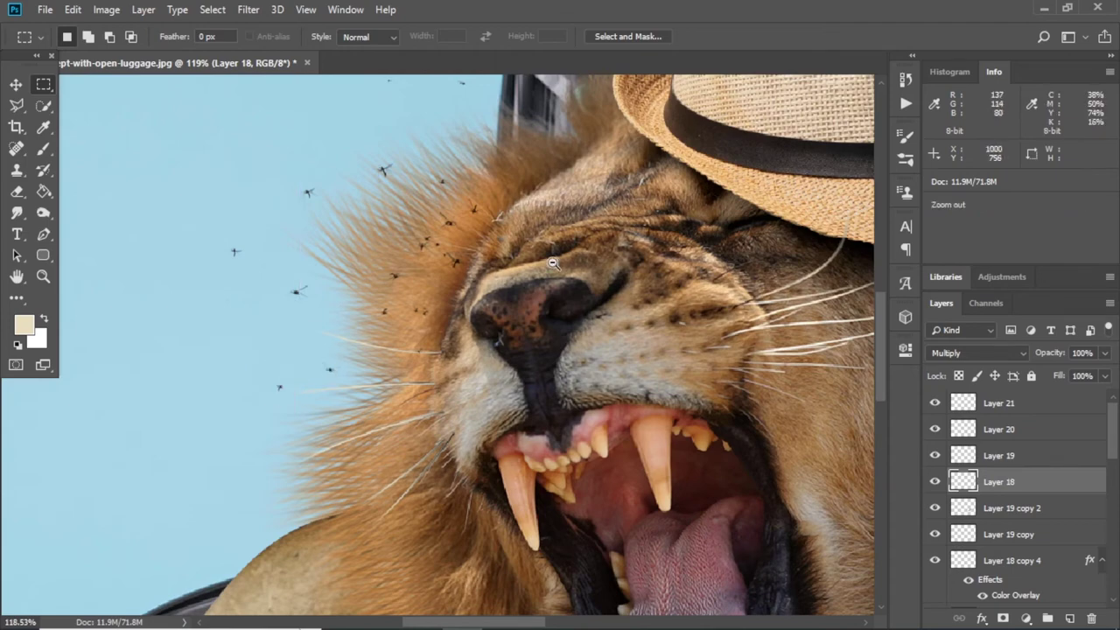
pyautogui.keyDown('ctrl'); pyautogui.click(448, 234); pyautogui.keyUp('ctrl')
pyautogui.press('Return')
pyautogui.keyDown('ctrl'); pyautogui.rightClick(448, 234); pyautogui.keyUp('ctrl')
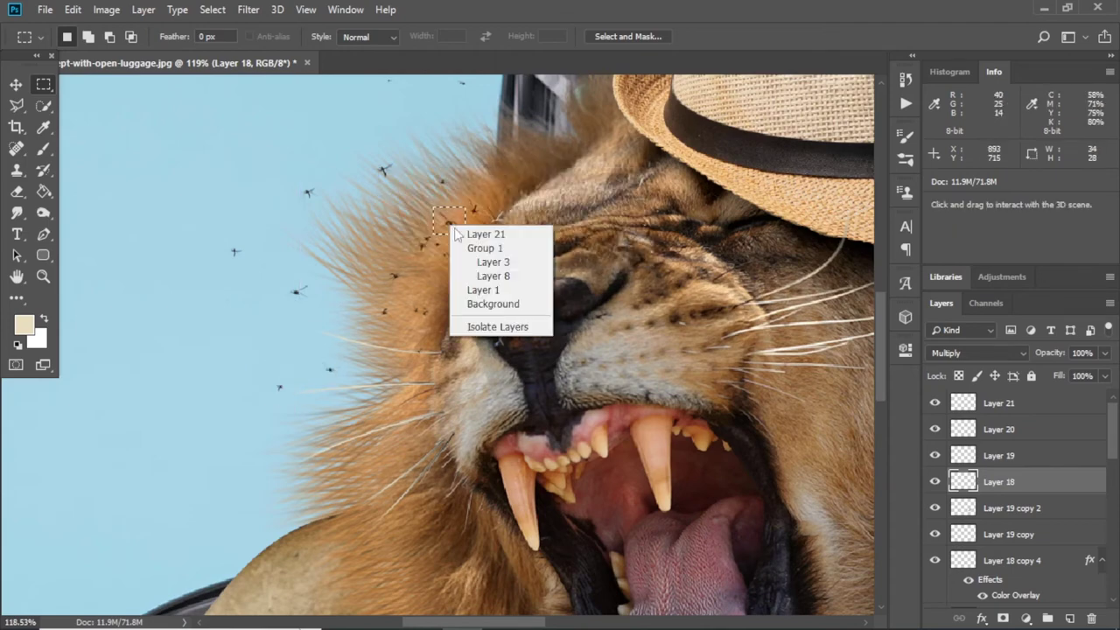
pyautogui.click(453, 233)
pyautogui.hotkey('ctrl', '0')
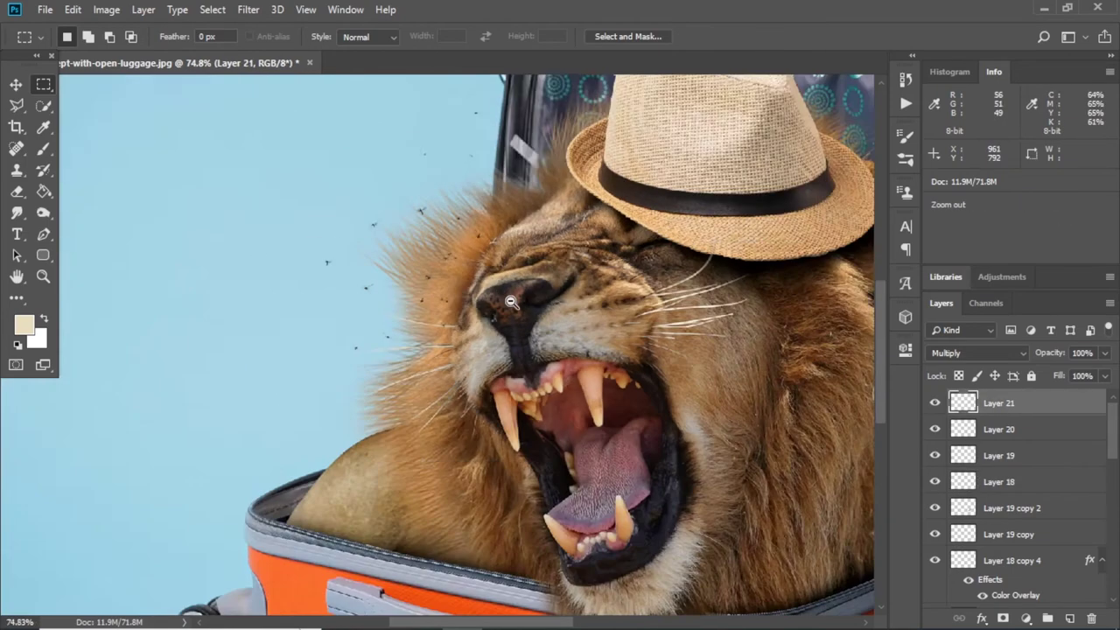
pyautogui.click(16, 85)
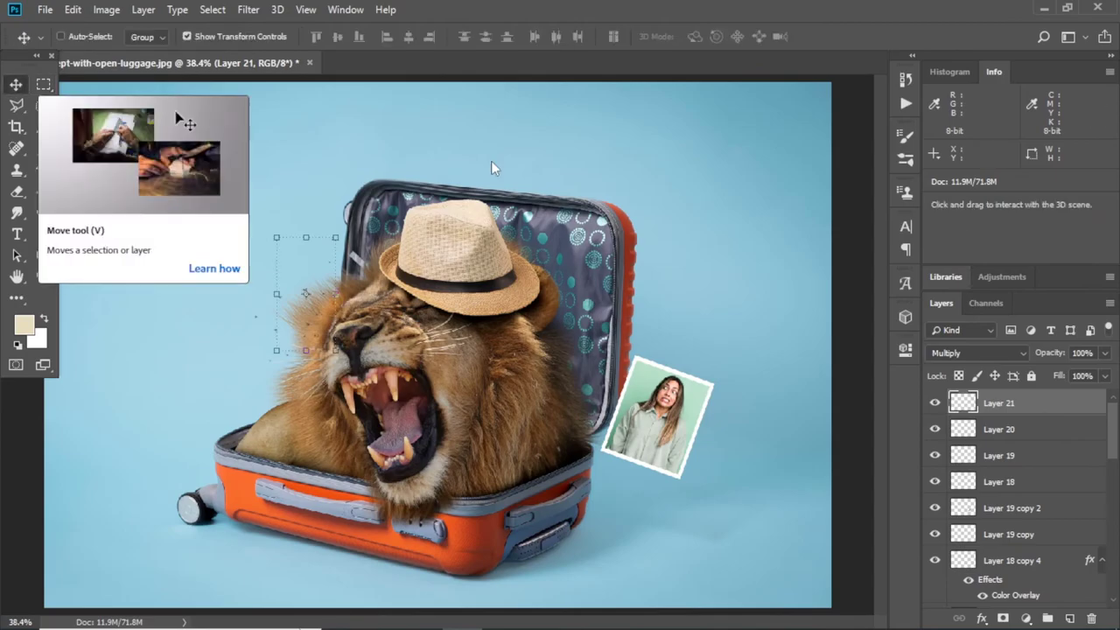
pyautogui.hotkey('ctrl', 'o')
# Open the travel-concept-with-open-baggage photo and Quick Select its air ticket
pyautogui.doubleClick(237, 267)
pyautogui.click(44, 84)
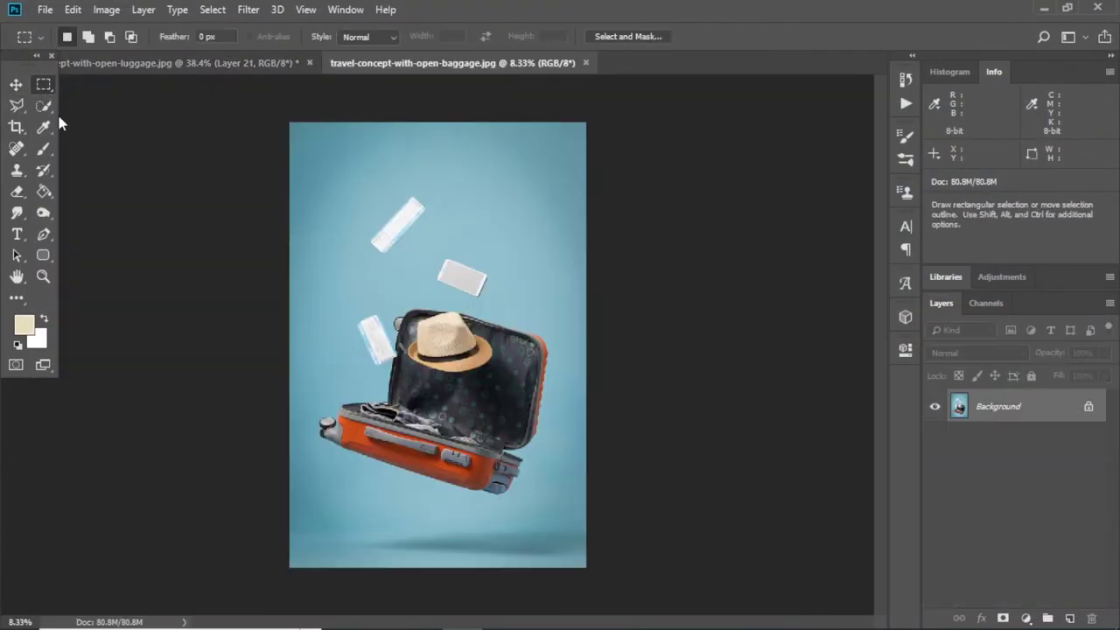
pyautogui.scroll(4, 374, 269)
pyautogui.scroll(1, 283, 228)
pyautogui.press('w')
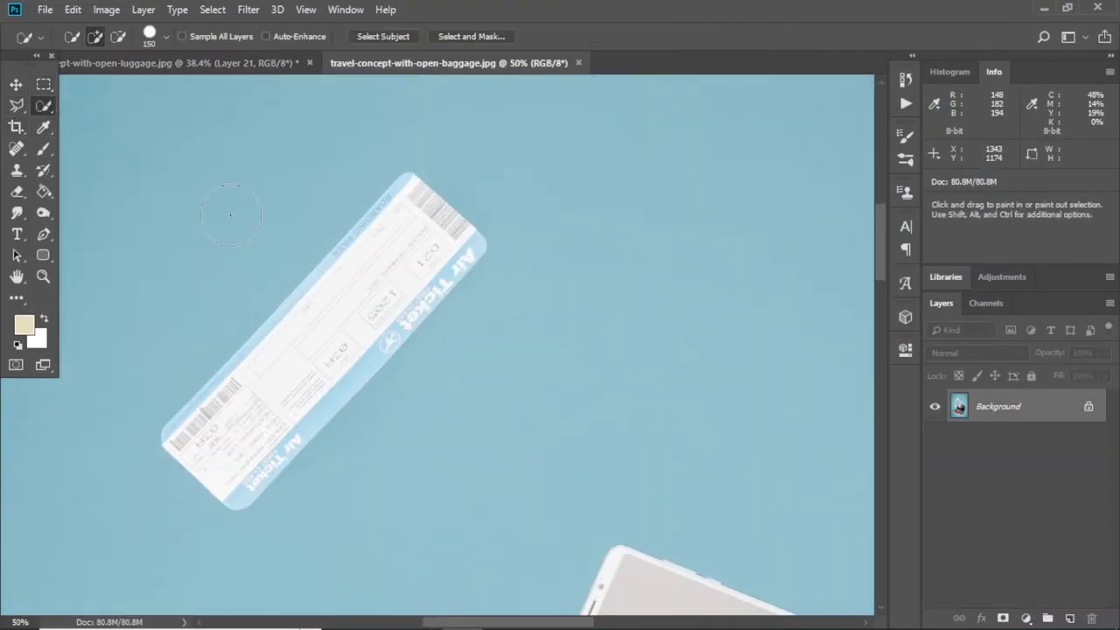
pyautogui.moveTo(493, 484)
pyautogui.mouseDown()
pyautogui.moveTo(578, 228)
pyautogui.moveTo(394, 113)
pyautogui.moveTo(210, 219)
pyautogui.moveTo(188, 335)
pyautogui.moveTo(329, 344)
pyautogui.mouseUp()
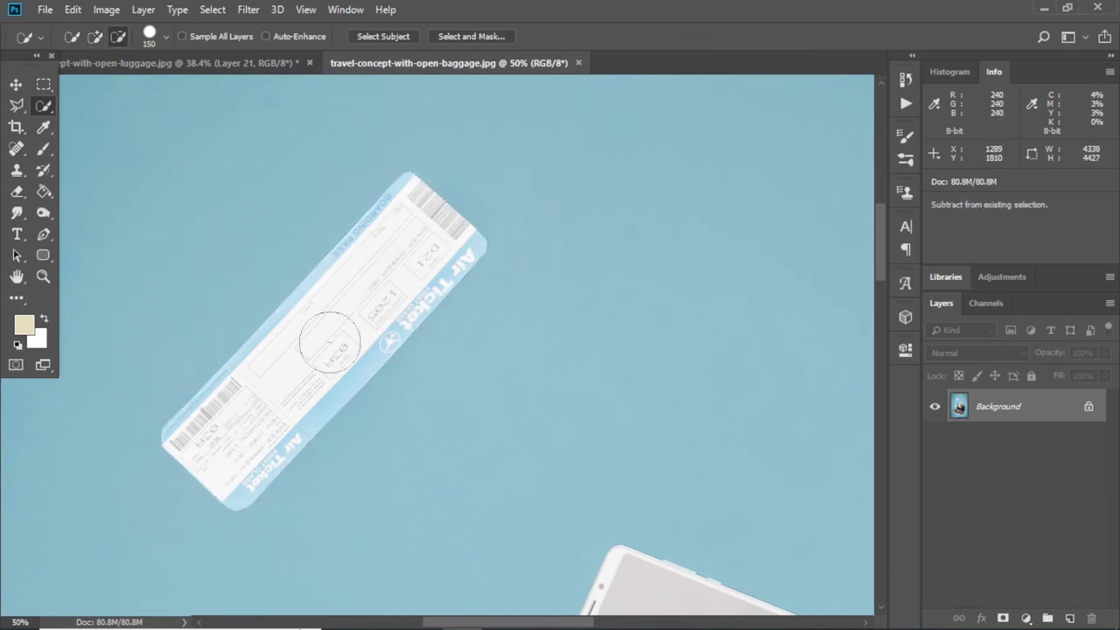
pyautogui.moveTo(188, 500); pyautogui.dragTo(172, 501)
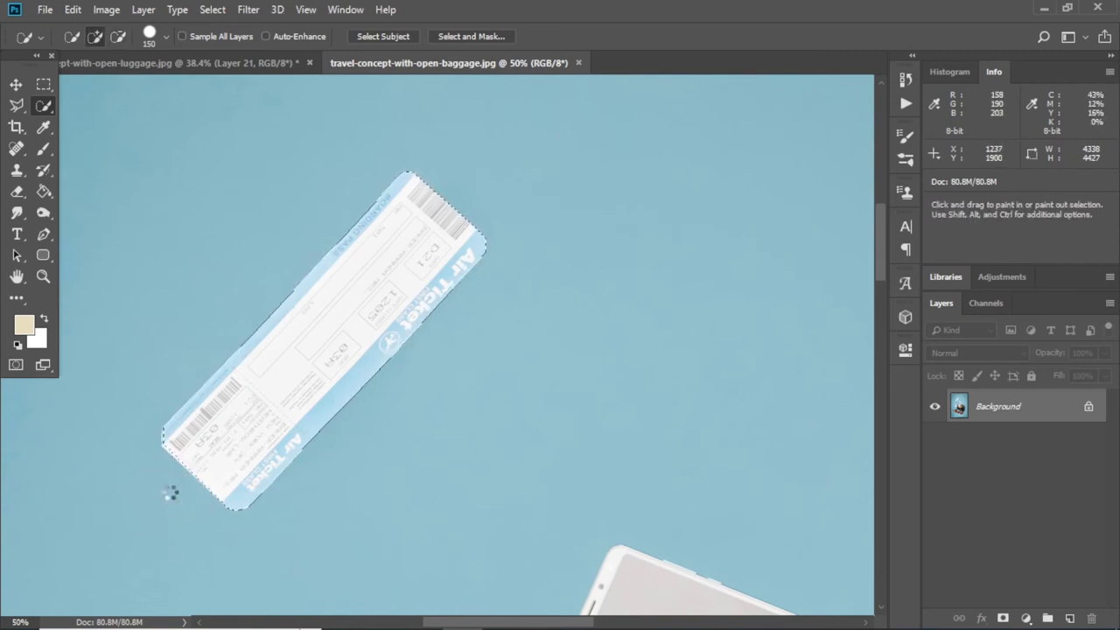
pyautogui.scroll(-5, 264, 511)
pyautogui.scroll(5, 292, 482)
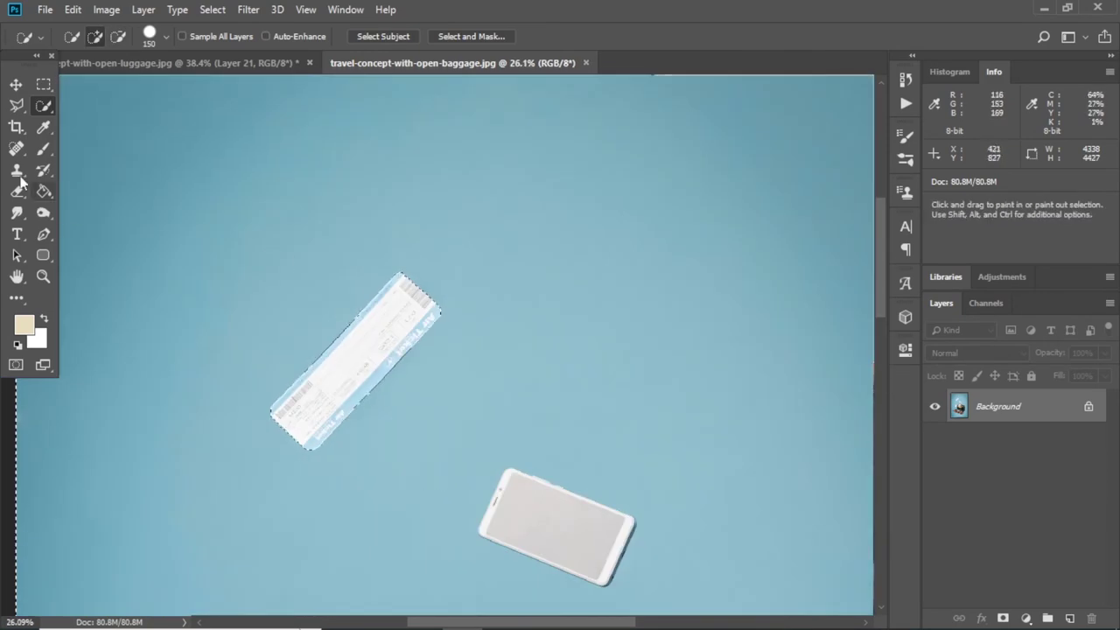
# Box a rectangle around the ticket and copy it onto a new layer
pyautogui.press('m')
pyautogui.moveTo(181, 214); pyautogui.dragTo(488, 493)
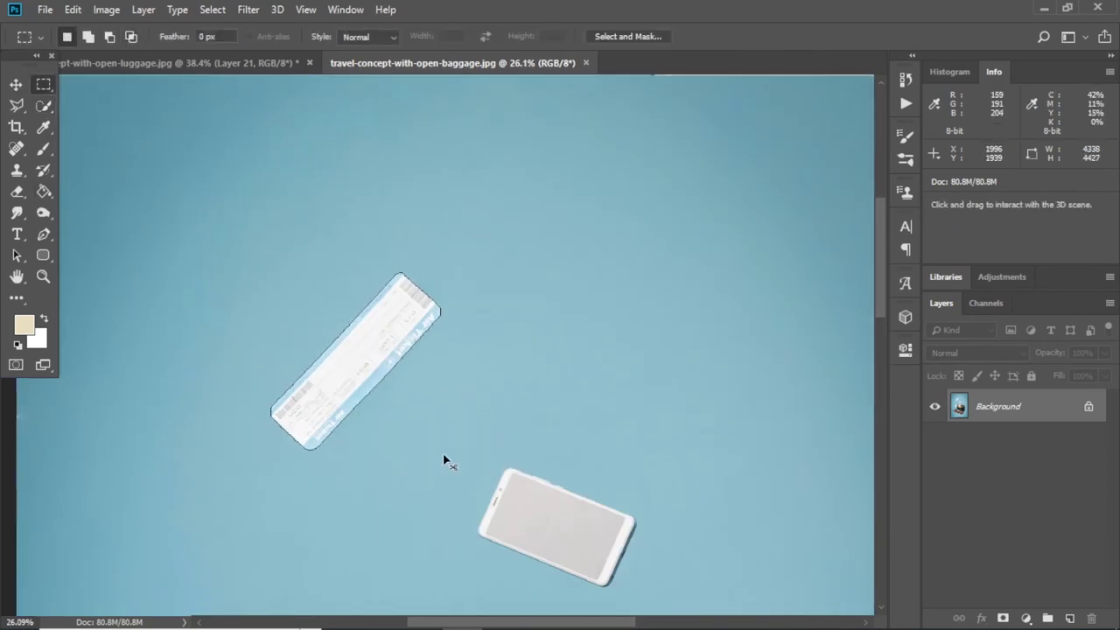
pyautogui.hotkey('ctrl', 'z')
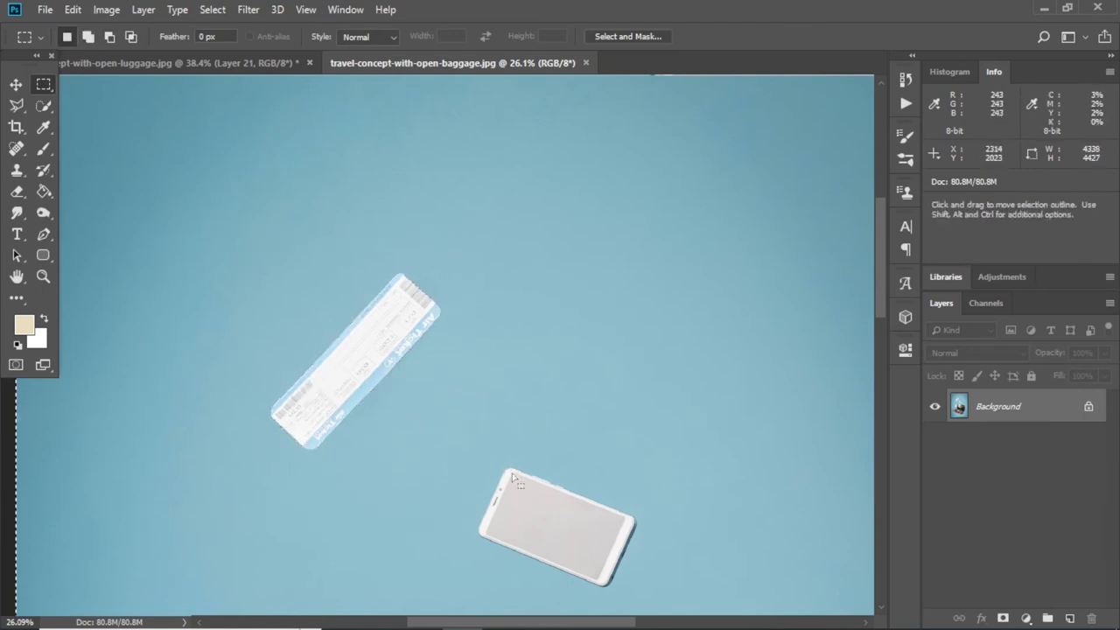
pyautogui.hotkey('ctrl', 'd')
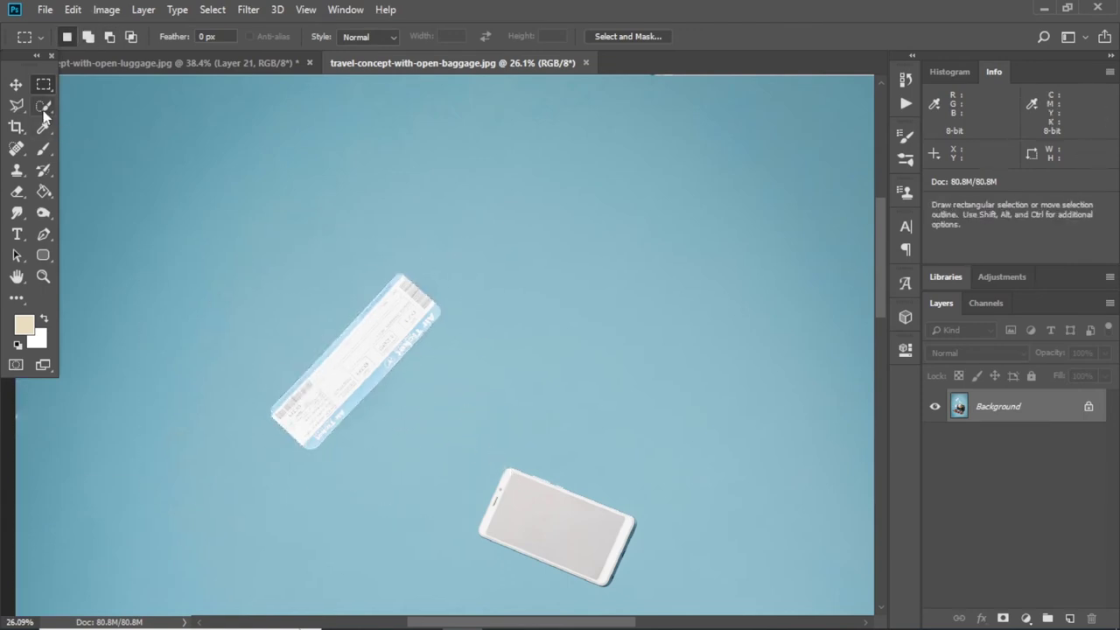
pyautogui.scroll(1, 380, 338)
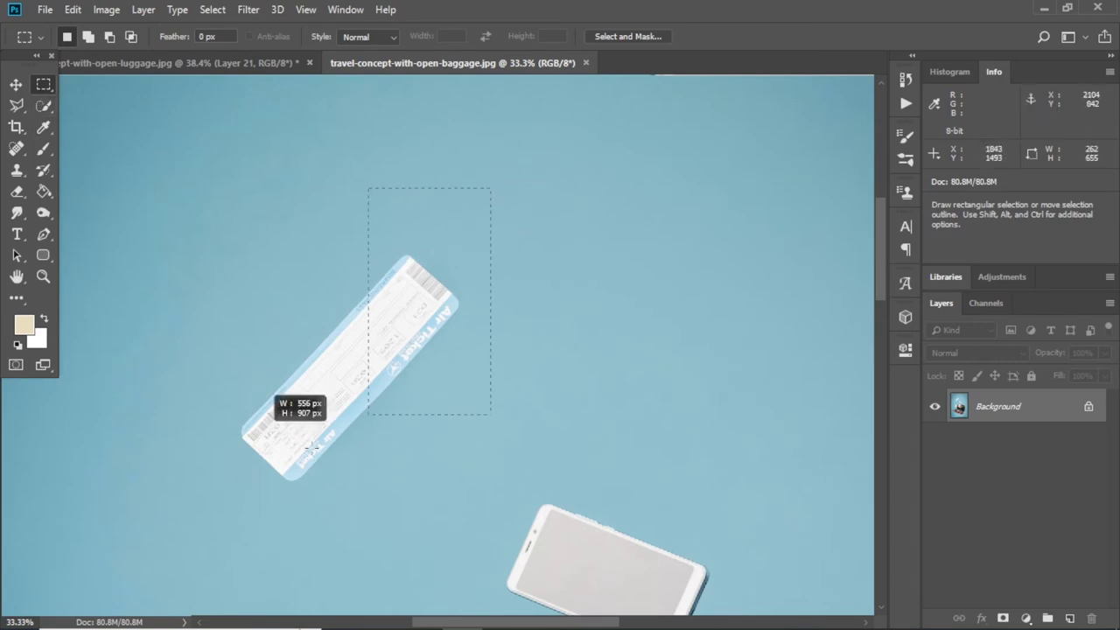
pyautogui.moveTo(311, 448); pyautogui.dragTo(181, 532)
pyautogui.hotkey('ctrl', 'j')
# Darken the boxed ticket layer with a Levels value of 83
pyautogui.press('v')
pyautogui.click(106, 10)
pyautogui.moveTo(132, 53)
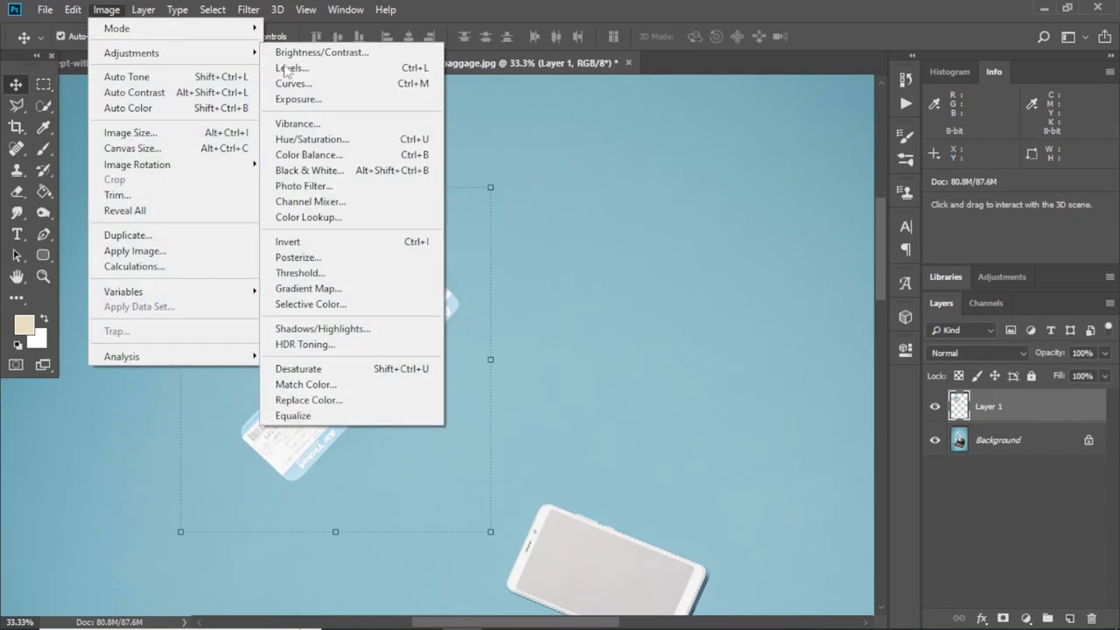
pyautogui.click(286, 67)
pyautogui.write('83')
pyautogui.press('Escape')
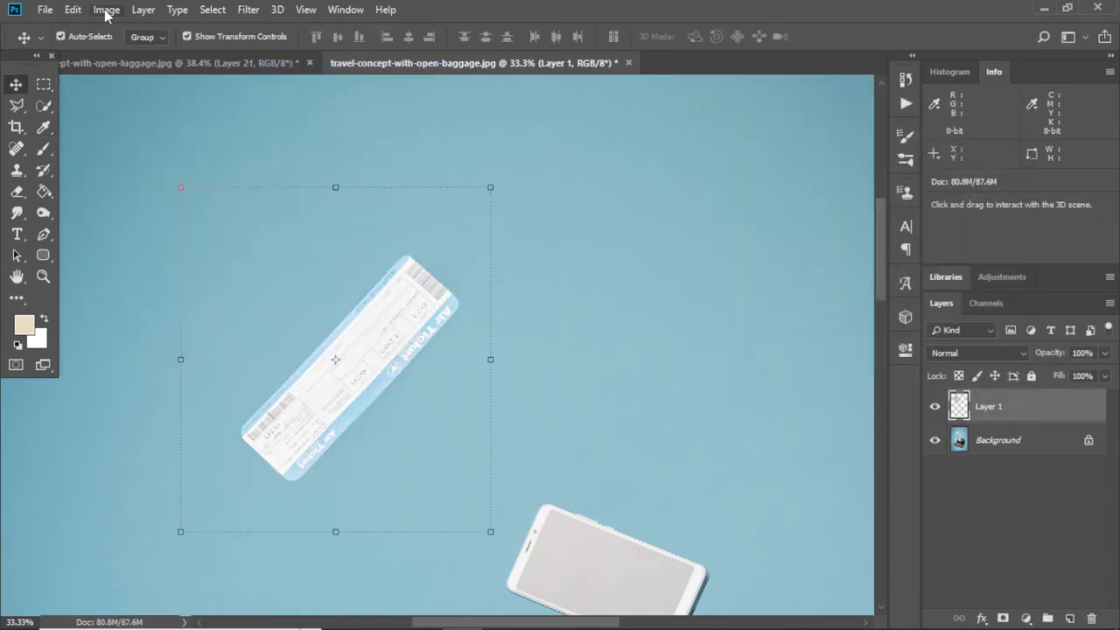
pyautogui.click(106, 10)
pyautogui.click(290, 69)
pyautogui.write('83')
pyautogui.press('Return')
pyautogui.press('w')
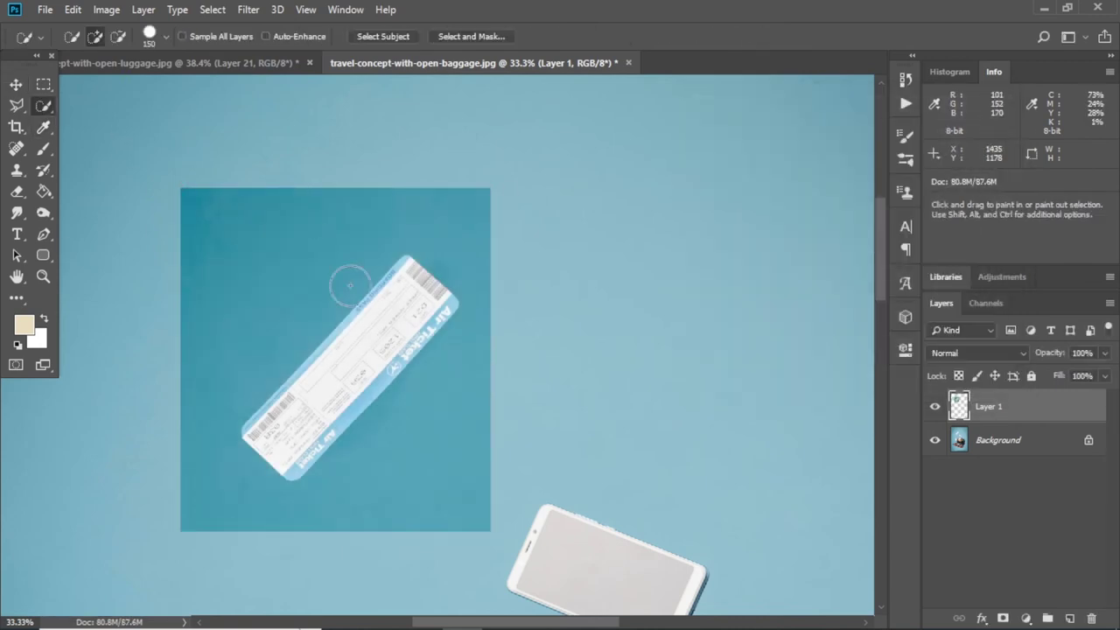
# Copy the ticket to its own layer, hide the box layer, and drag it into the lion composite
pyautogui.hotkey('ctrl', 'alt', 'z')
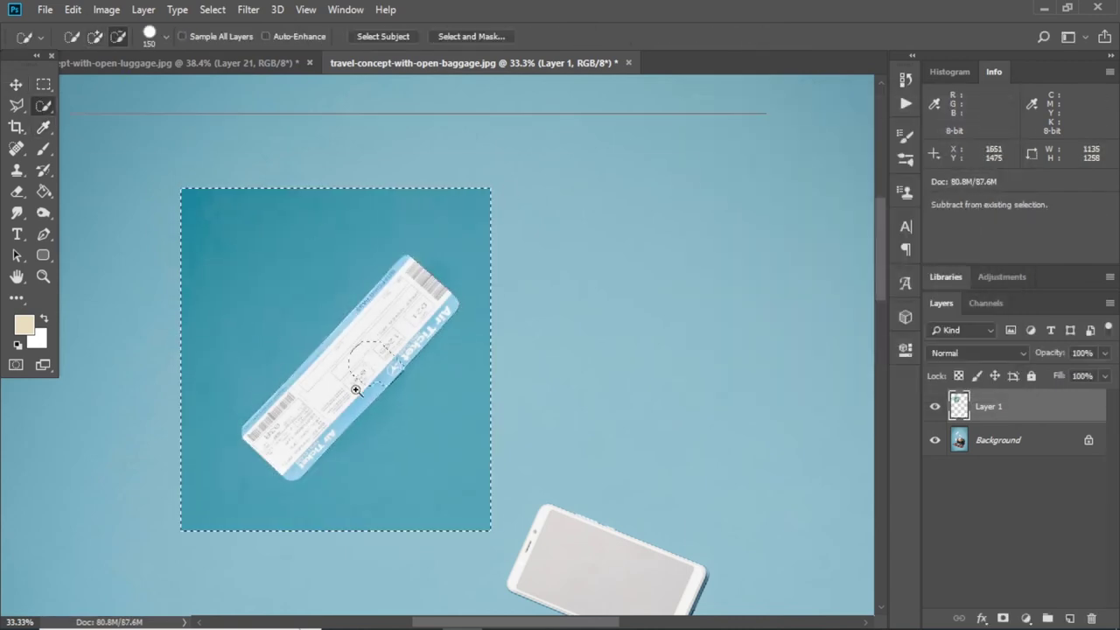
pyautogui.scroll(1, 356, 390)
pyautogui.hotkey('ctrl', 'j')
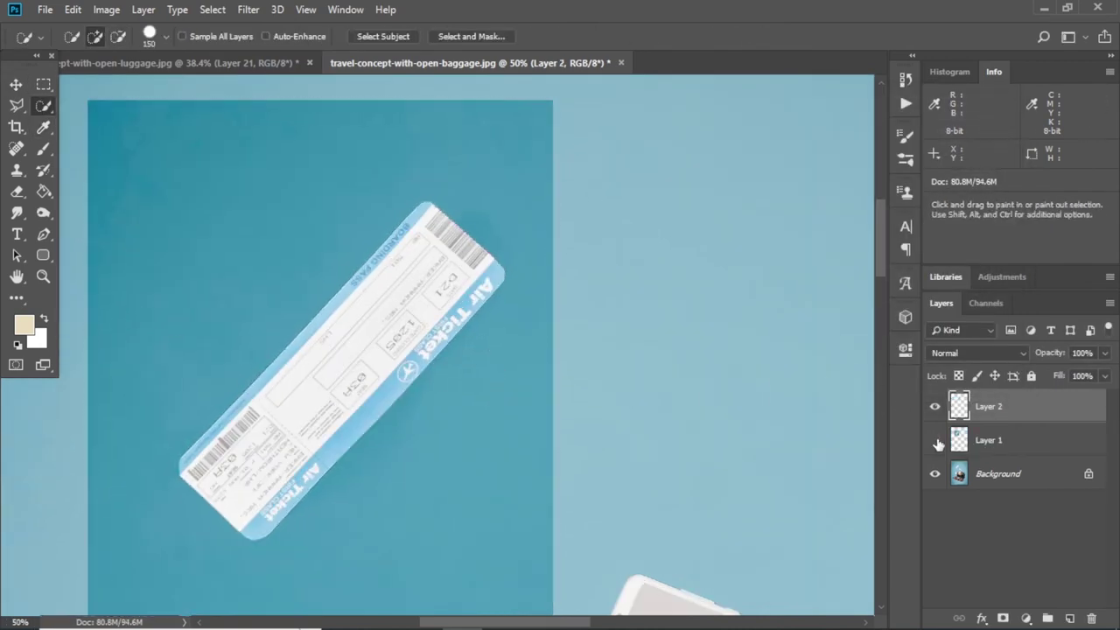
pyautogui.click(935, 440)
pyautogui.press('v')
pyautogui.moveTo(315, 350)
pyautogui.mouseDown()
pyautogui.moveTo(197, 82)
pyautogui.moveTo(376, 264)
pyautogui.mouseUp()
# Scale the ticket to about 41%, tilt it, and set it at the lid's top right
pyautogui.moveTo(510, 369); pyautogui.dragTo(411, 224)
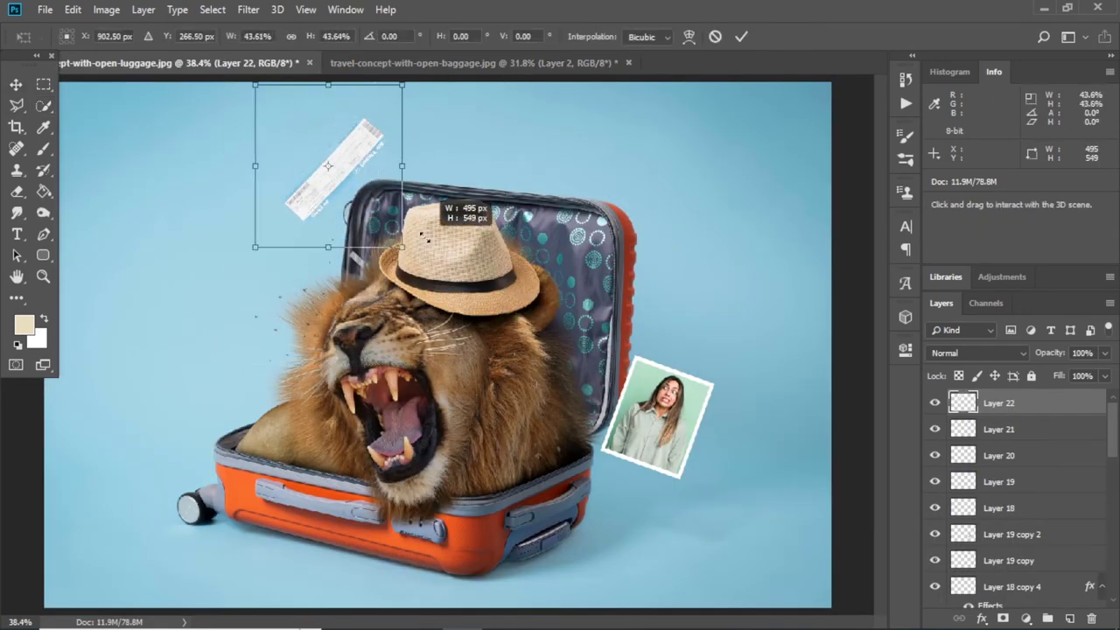
pyautogui.moveTo(341, 205); pyautogui.dragTo(630, 180)
pyautogui.moveTo(691, 145); pyautogui.dragTo(696, 254)
pyautogui.press('Return')
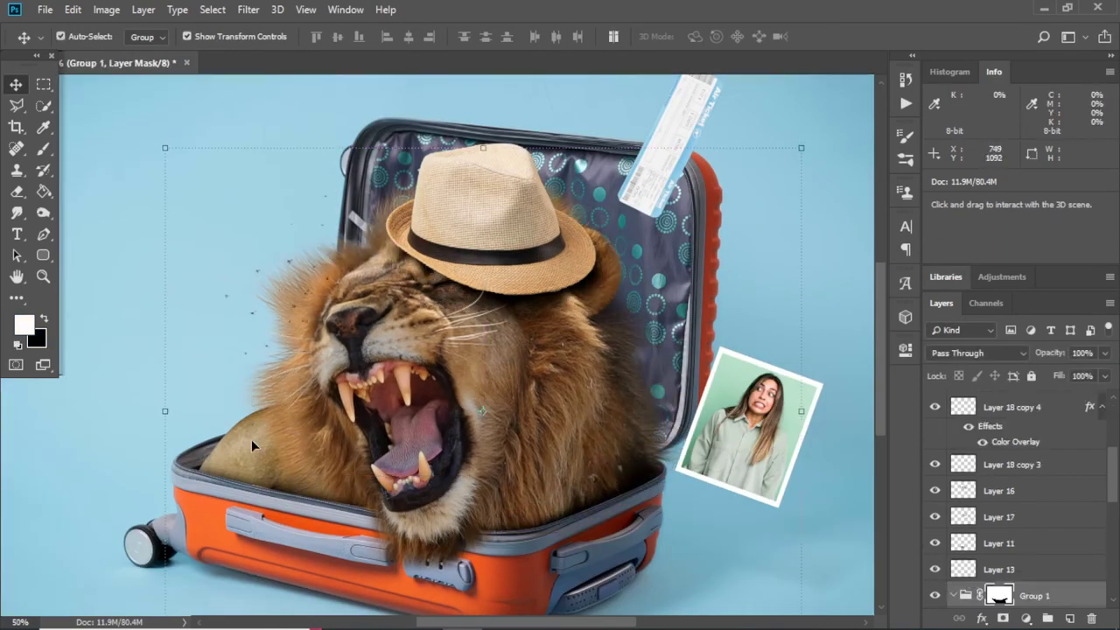
# Shift a piece of the lion's mane into place and select the lion's Group 1
pyautogui.moveTo(252, 439)
pyautogui.mouseDown()
pyautogui.moveTo(465, 506)
pyautogui.moveTo(483, 489)
pyautogui.mouseUp()
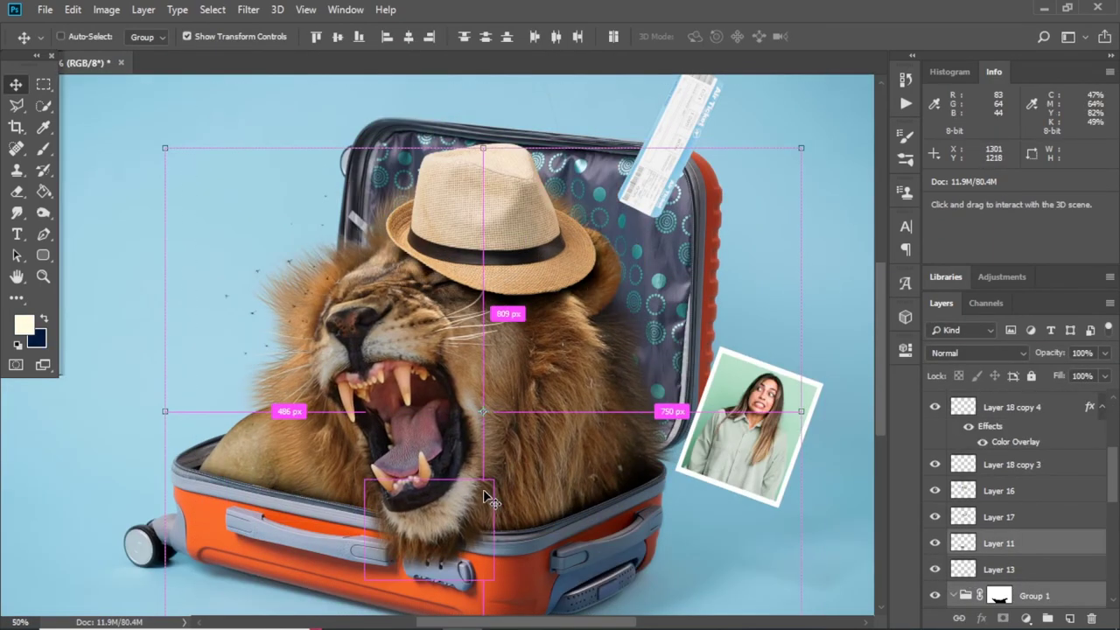
pyautogui.scroll(-1, 1036, 535)
pyautogui.scroll(-1, 1036, 535)
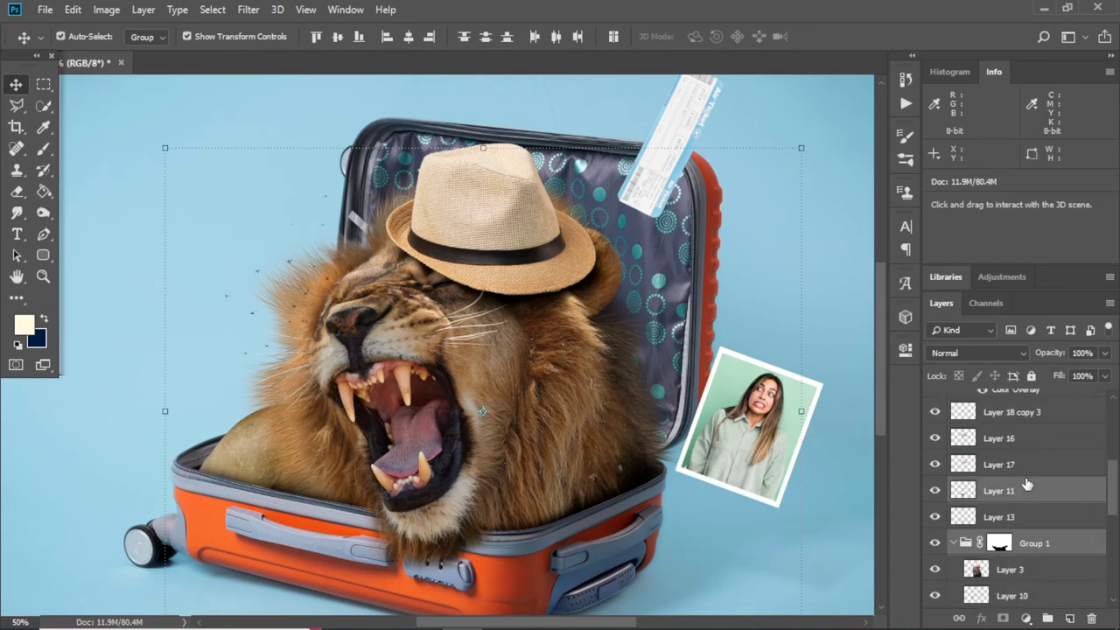
pyautogui.scroll(-1, 1026, 488)
pyautogui.scroll(-2, 513, 381)
pyautogui.scroll(-1, 514, 382)
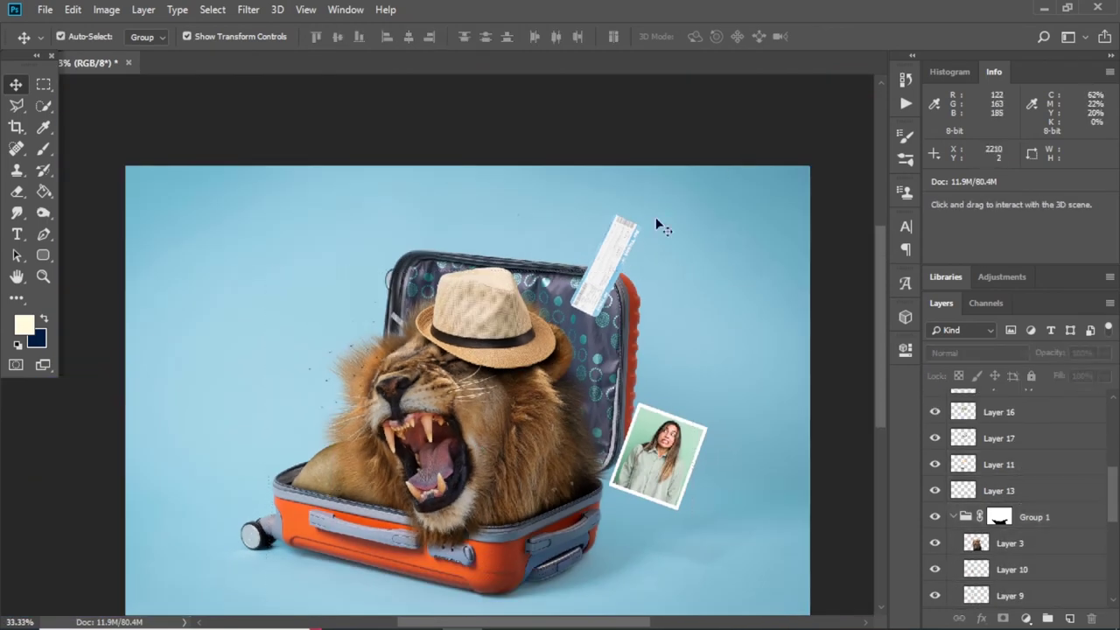
pyautogui.keyDown('ctrl'); pyautogui.click(658, 224); pyautogui.keyUp('ctrl')
# Merge Group 1 into a single lion layer and toggle its visibility to compare
pyautogui.click(140, 10)
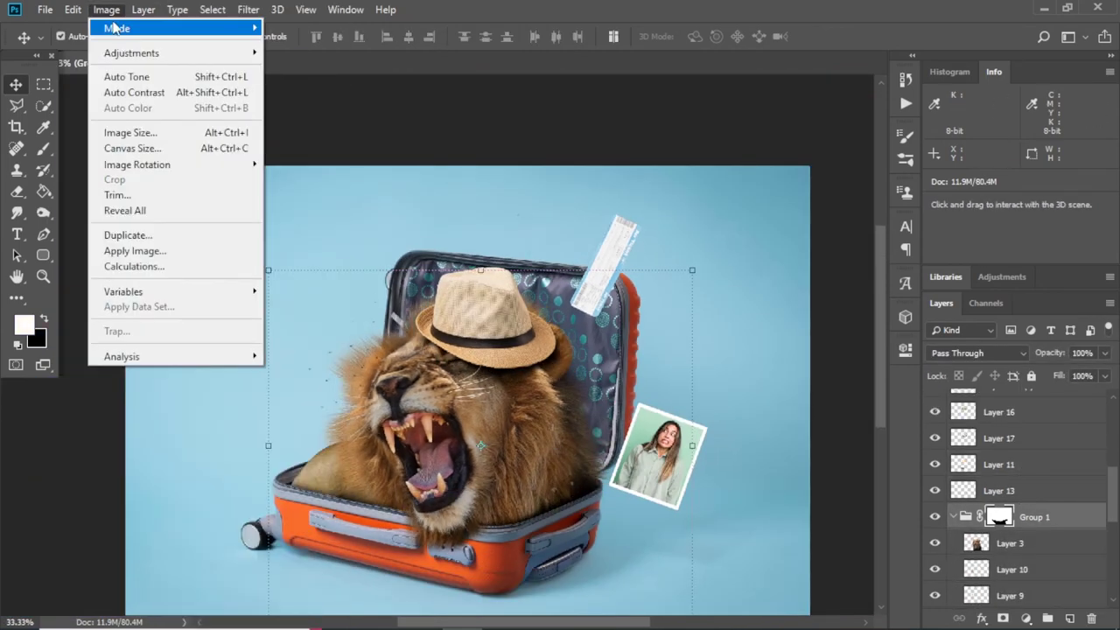
pyautogui.click(1037, 522)
pyautogui.hotkey('ctrl', 'e')
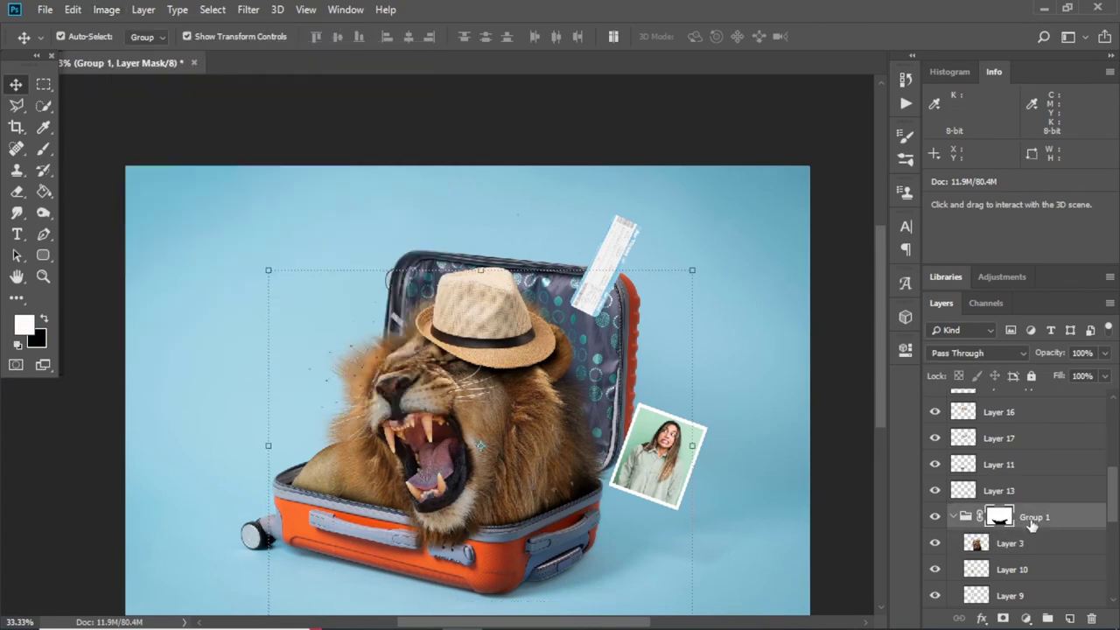
pyautogui.click(935, 518)
pyautogui.click(935, 517)
pyautogui.click(935, 517)
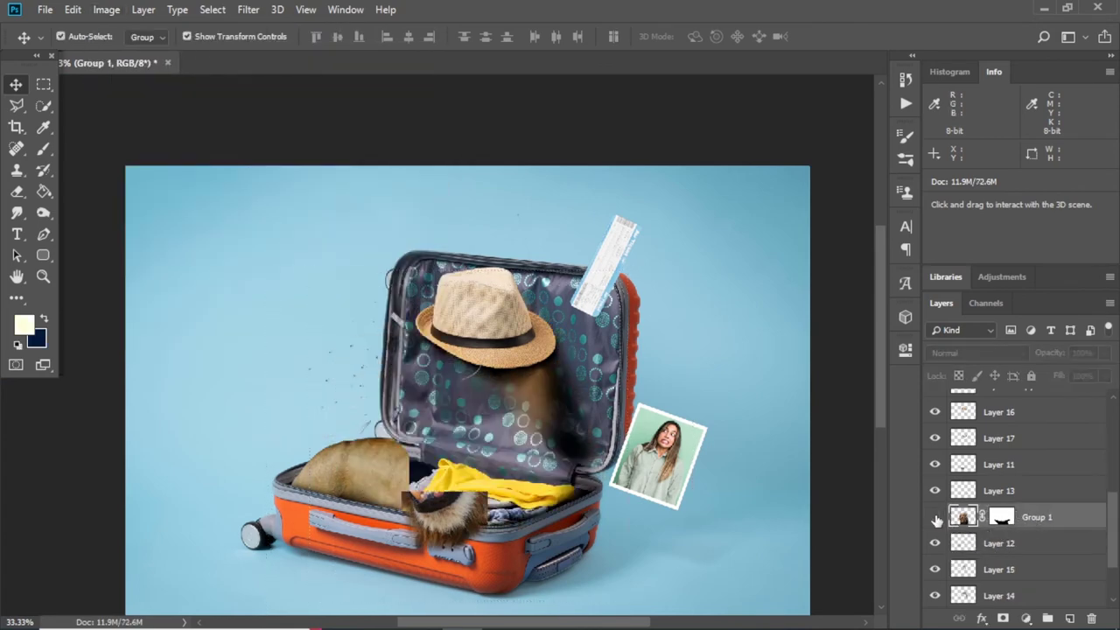
pyautogui.click(935, 517)
# Apply one Selective Color pass, then reopen Selective Color with the Yellows range selected
pyautogui.click(140, 9)
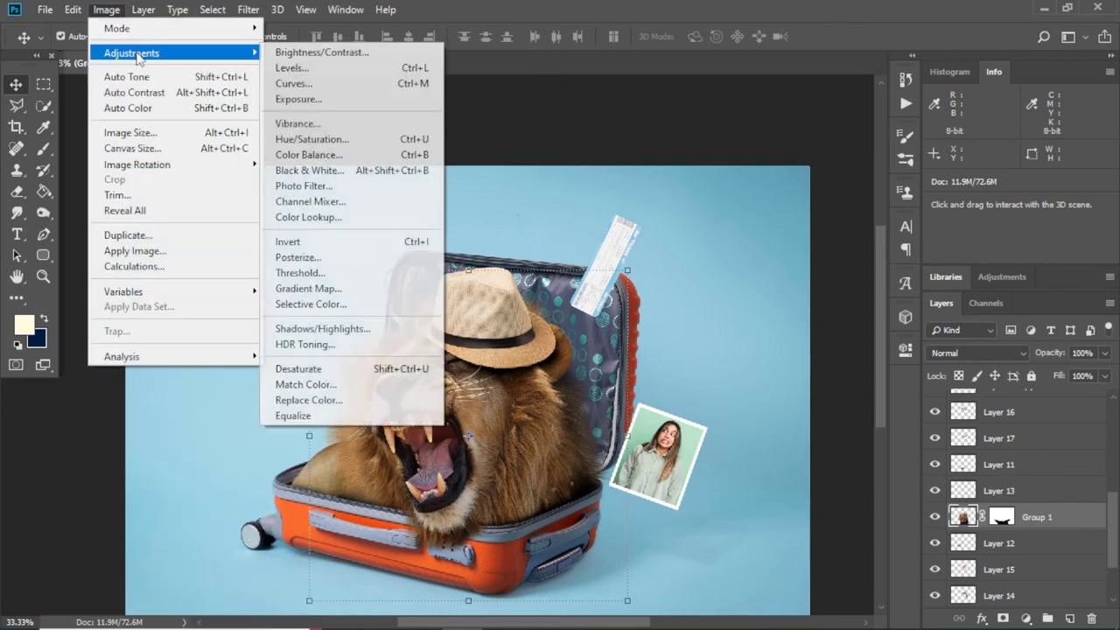
pyautogui.click(332, 304)
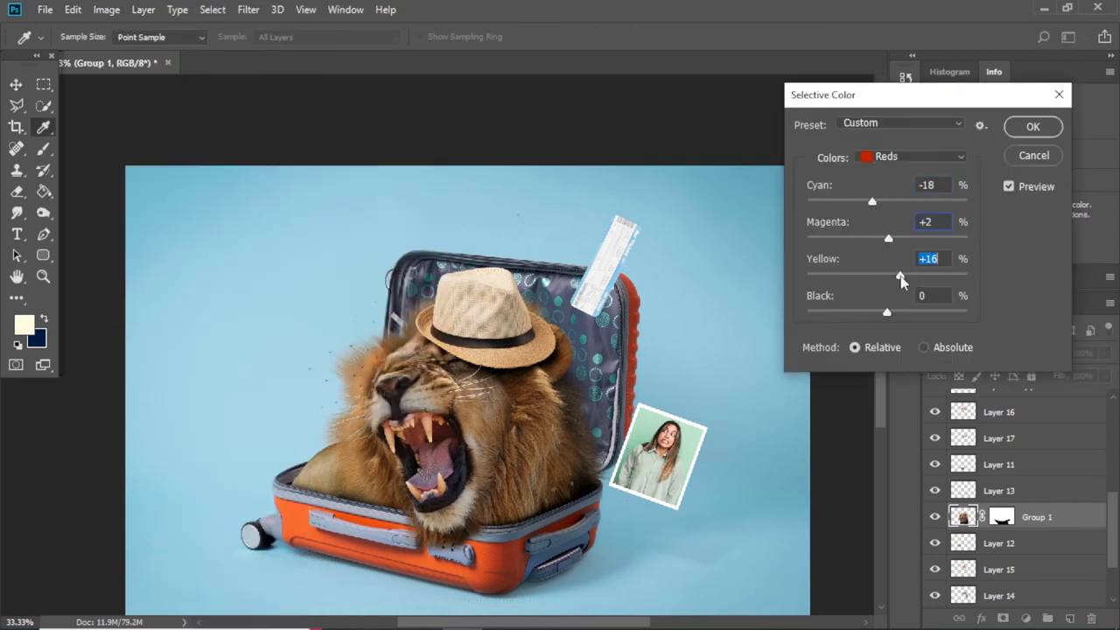
pyautogui.press('Return')
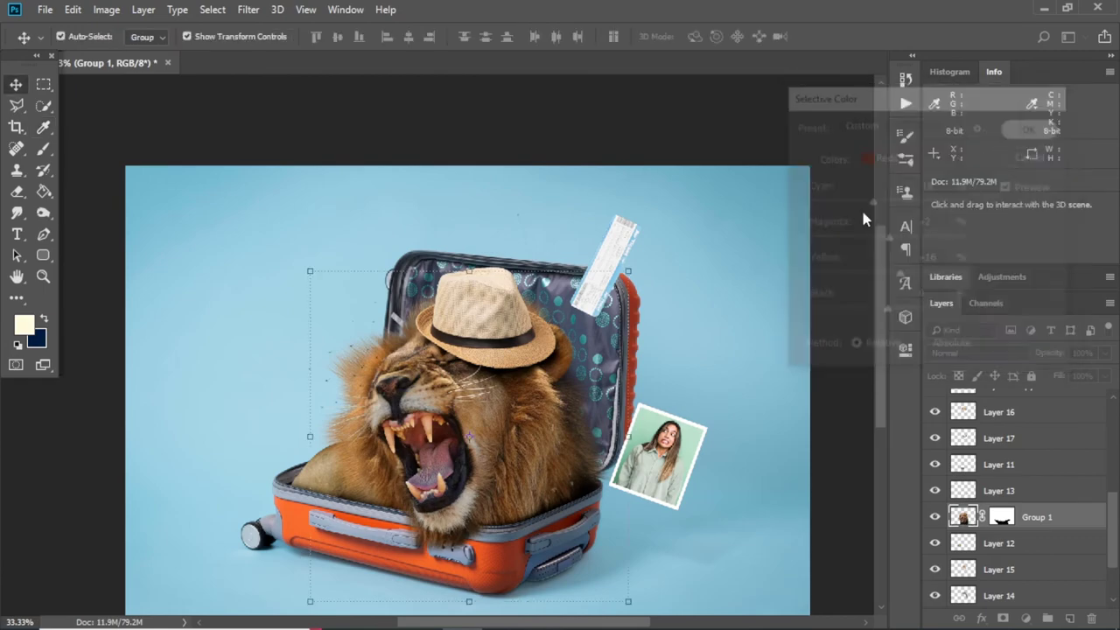
pyautogui.scroll(2, 473, 477)
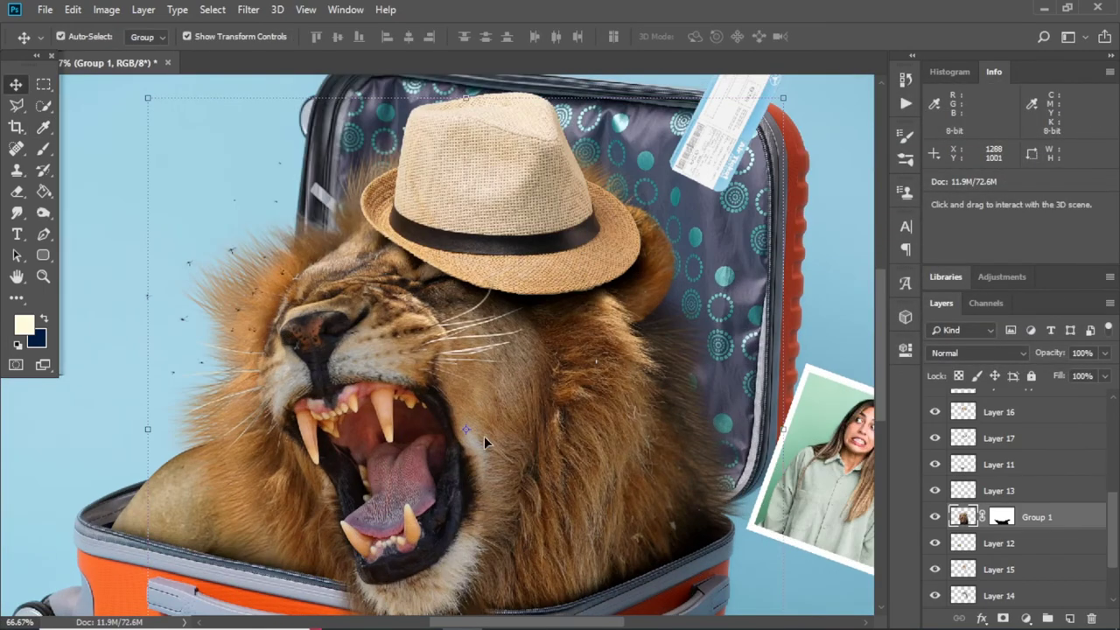
pyautogui.scroll(-3, 484, 436)
pyautogui.click(106, 9)
pyautogui.click(333, 305)
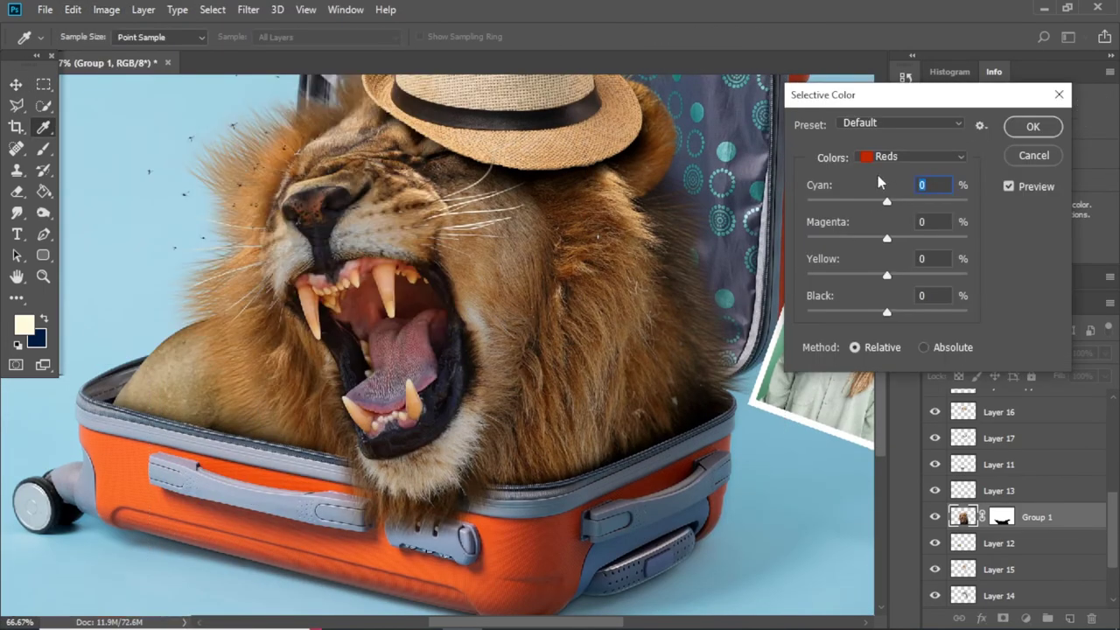
pyautogui.click(889, 158)
pyautogui.click(889, 184)
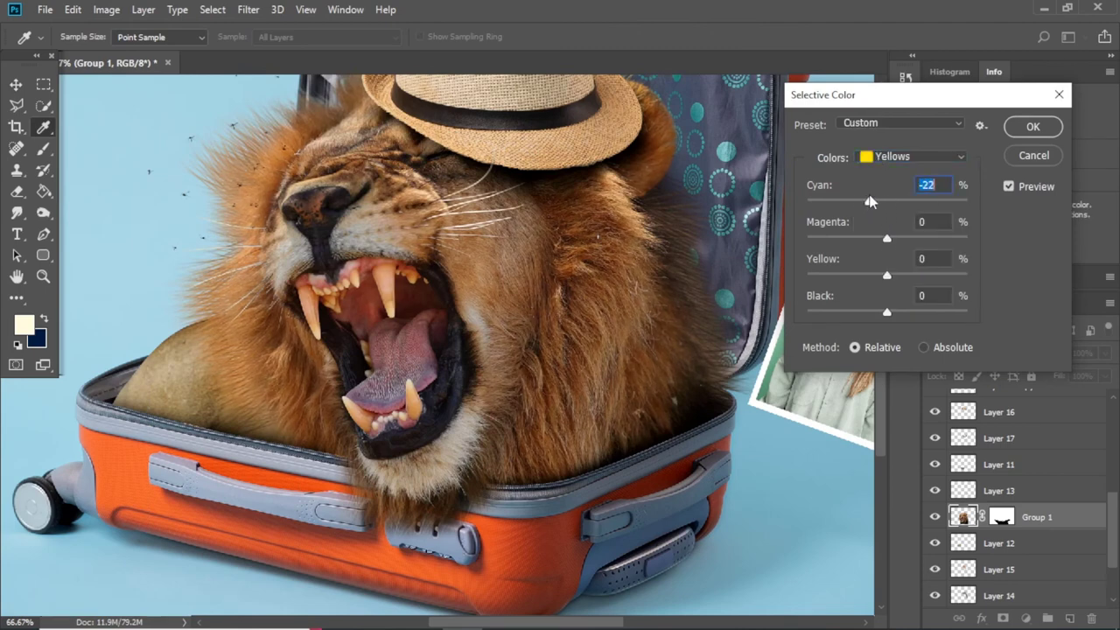
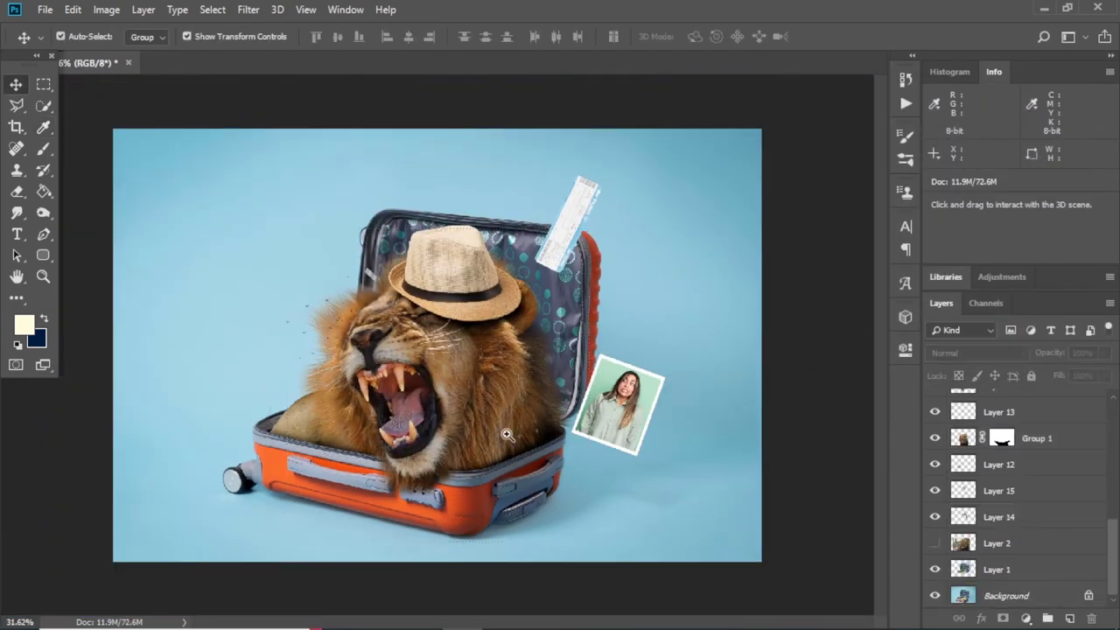
# Show the ticket copy layer and give it a black Color Overlay
pyautogui.scroll(2, 507, 435)
pyautogui.moveTo(693, 468); pyautogui.dragTo(469, 421)
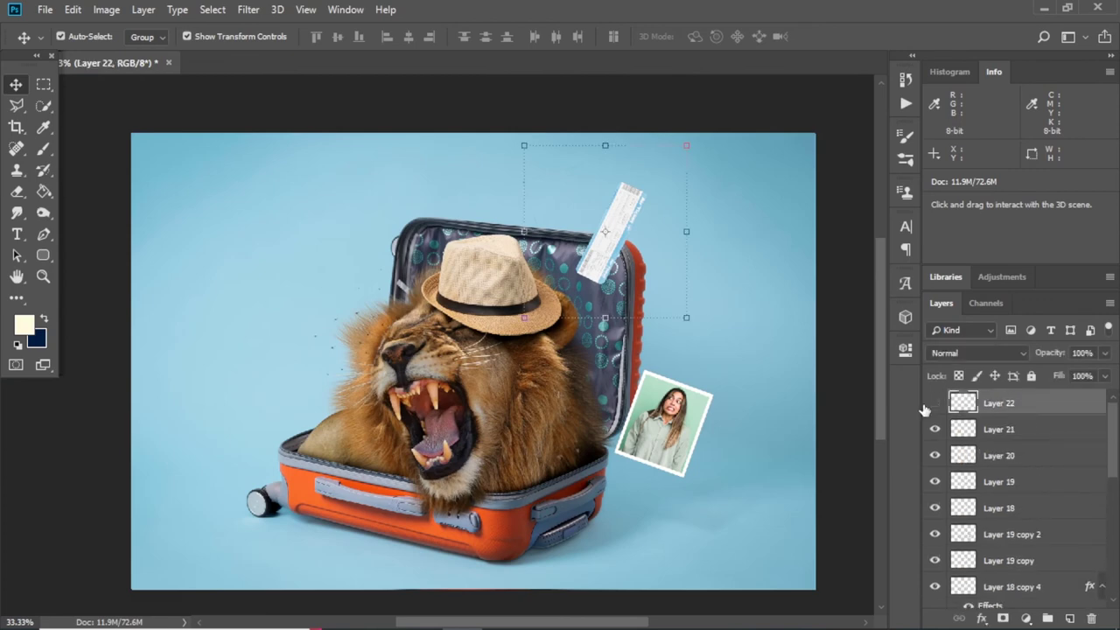
pyautogui.click(935, 403)
pyautogui.click(956, 432)
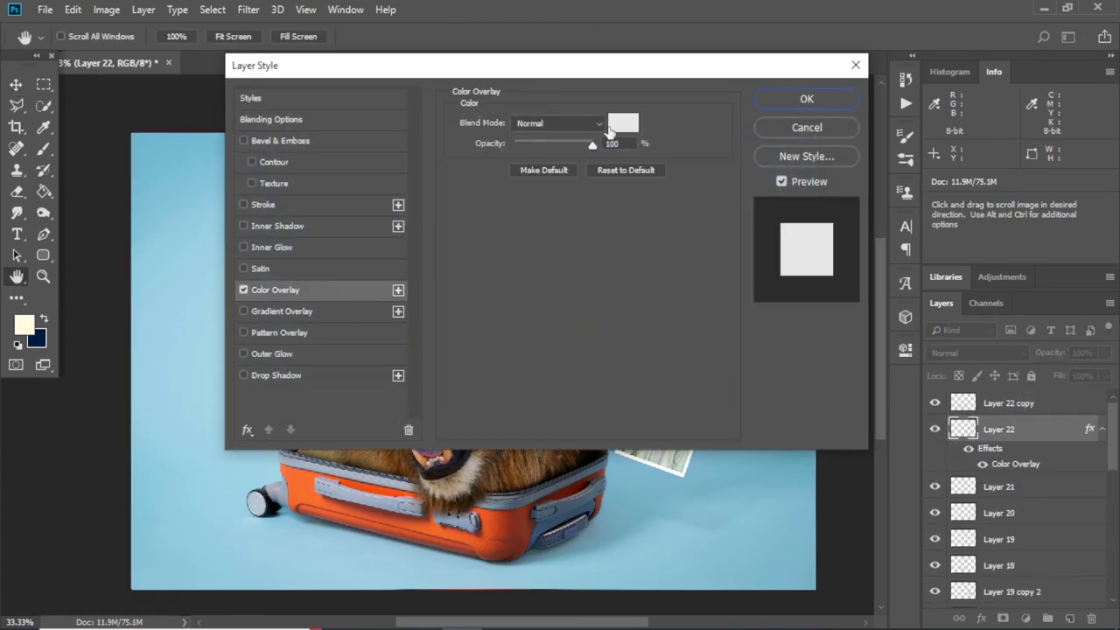
pyautogui.click(623, 123)
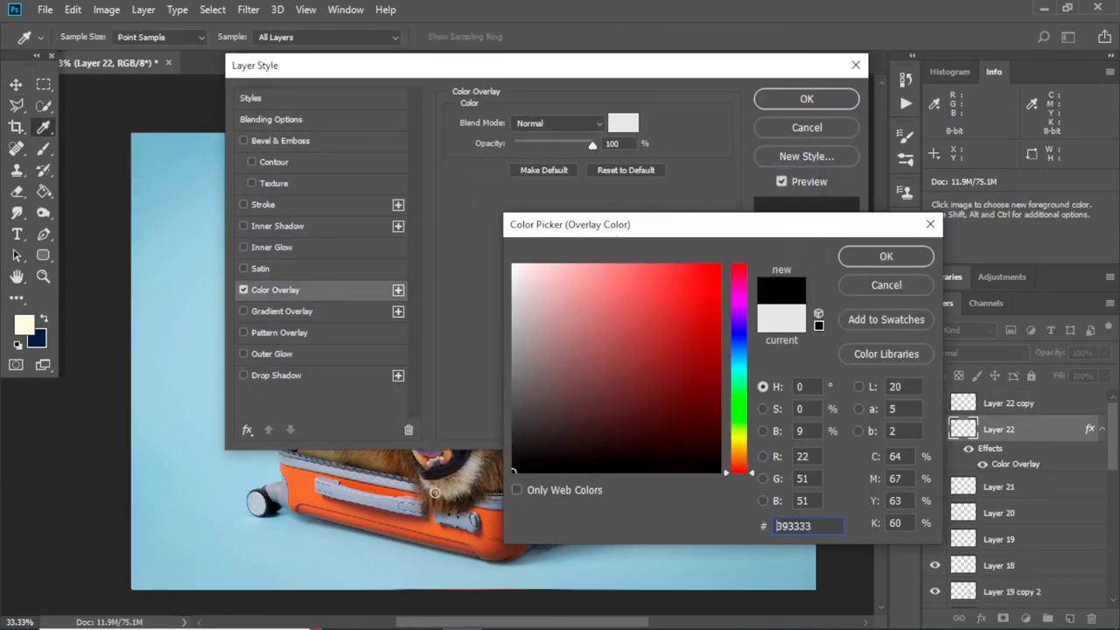
pyautogui.click(870, 255)
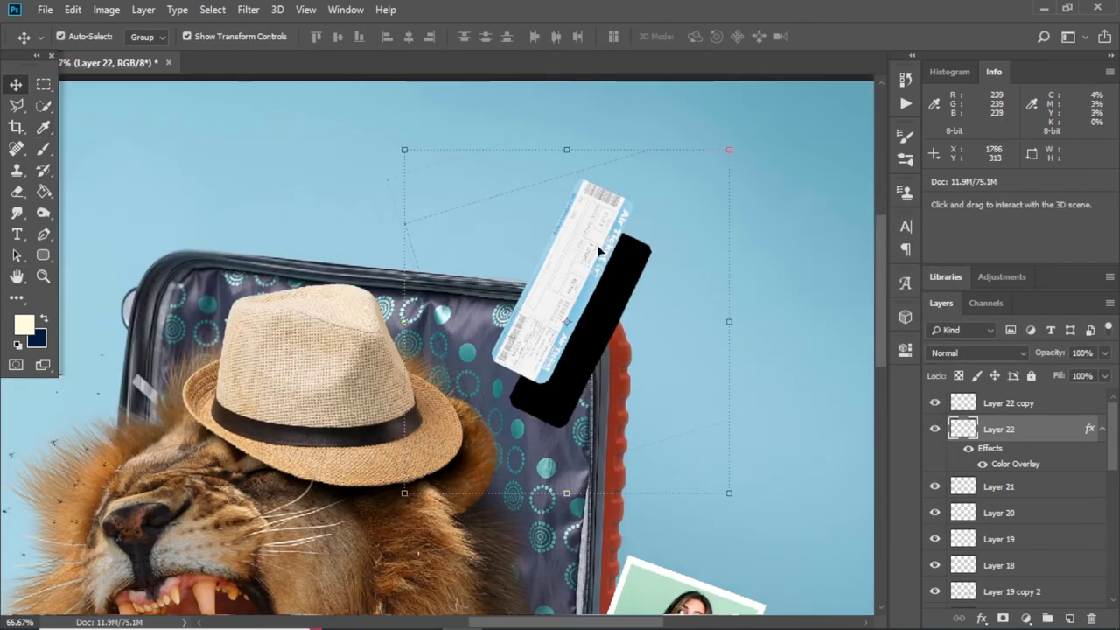
# Split part of the black ticket silhouette onto a new layer with the Polygonal Lasso, deleting the excess
pyautogui.hotkey('alt', ']')
pyautogui.press('l')
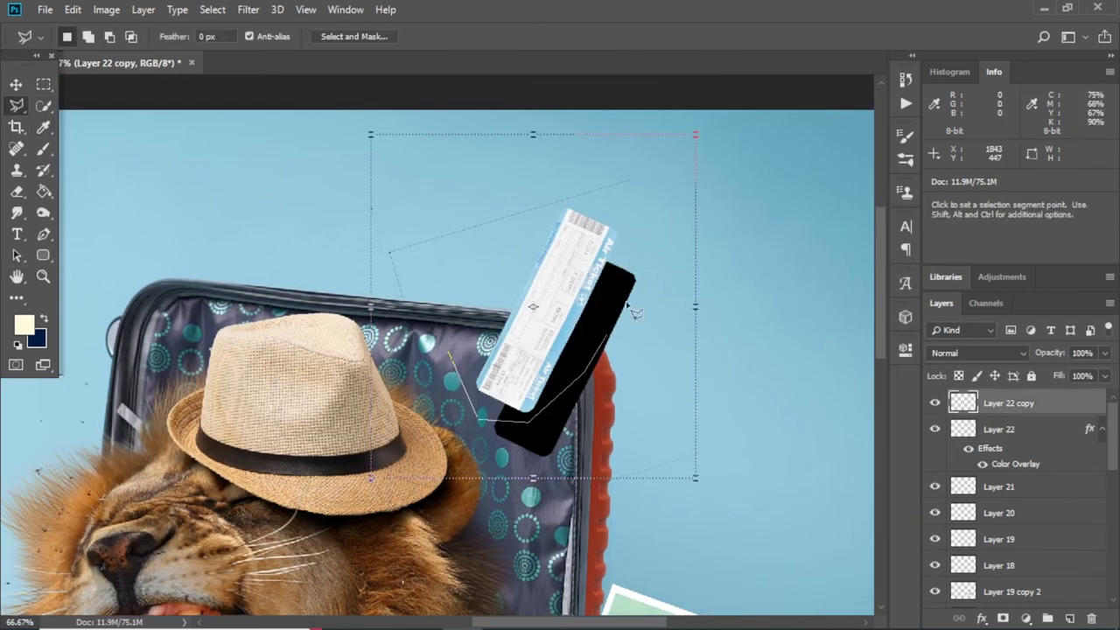
pyautogui.click(565, 209)
pyautogui.hotkey('ctrl', 'shift', 'alt', 'n')
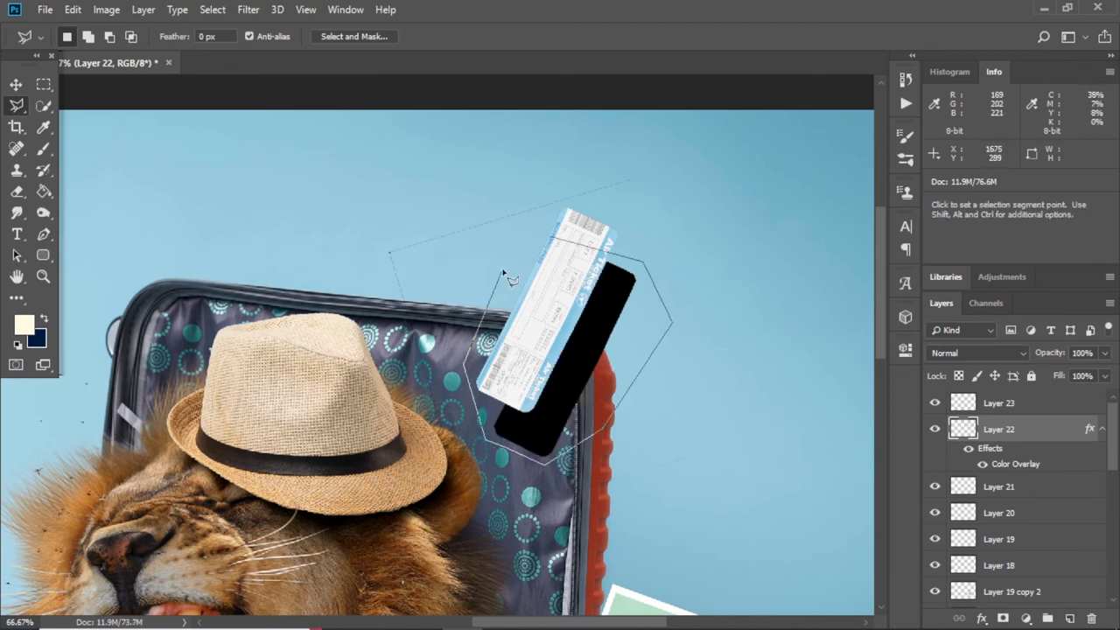
pyautogui.press('Return')
pyautogui.hotkey('ctrl', 'j')
pyautogui.click(962, 487)
pyautogui.press('Delete')
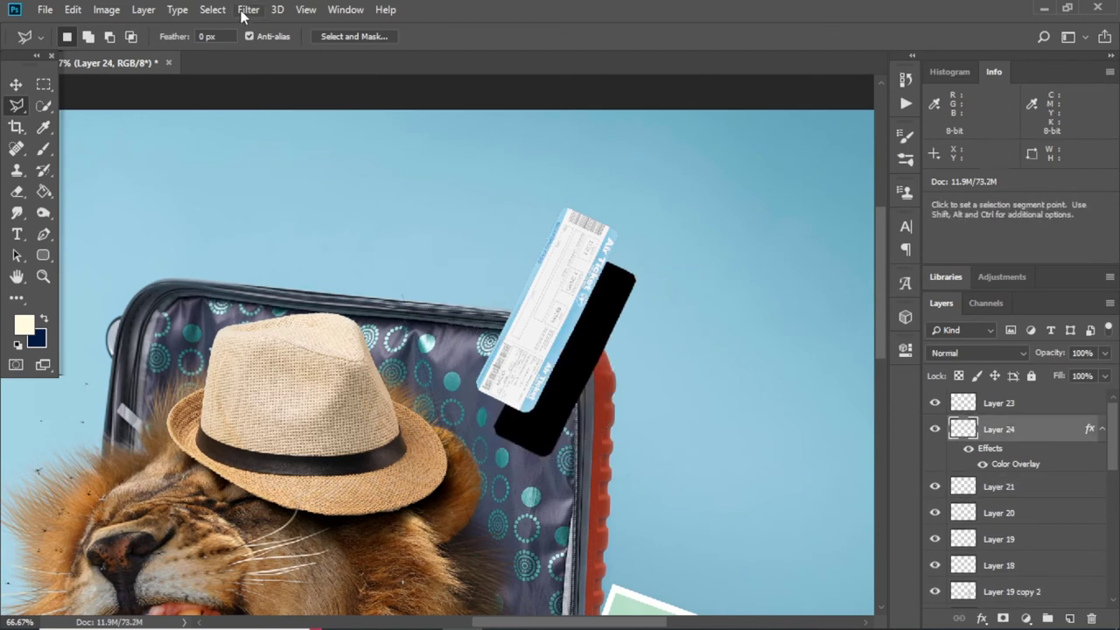
# Soften the black ticket shadow with a 3.8 px Gaussian Blur
pyautogui.click(243, 16)
pyautogui.click(503, 256)
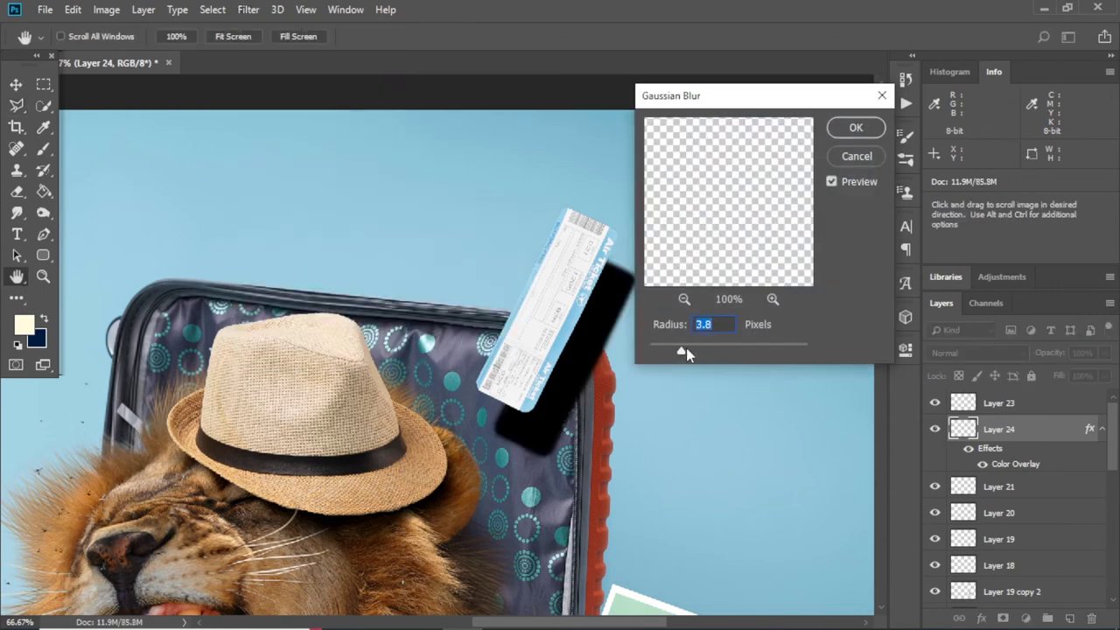
pyautogui.press('Return')
pyautogui.hotkey('ctrl', '+')
pyautogui.hotkey('ctrl', ',')
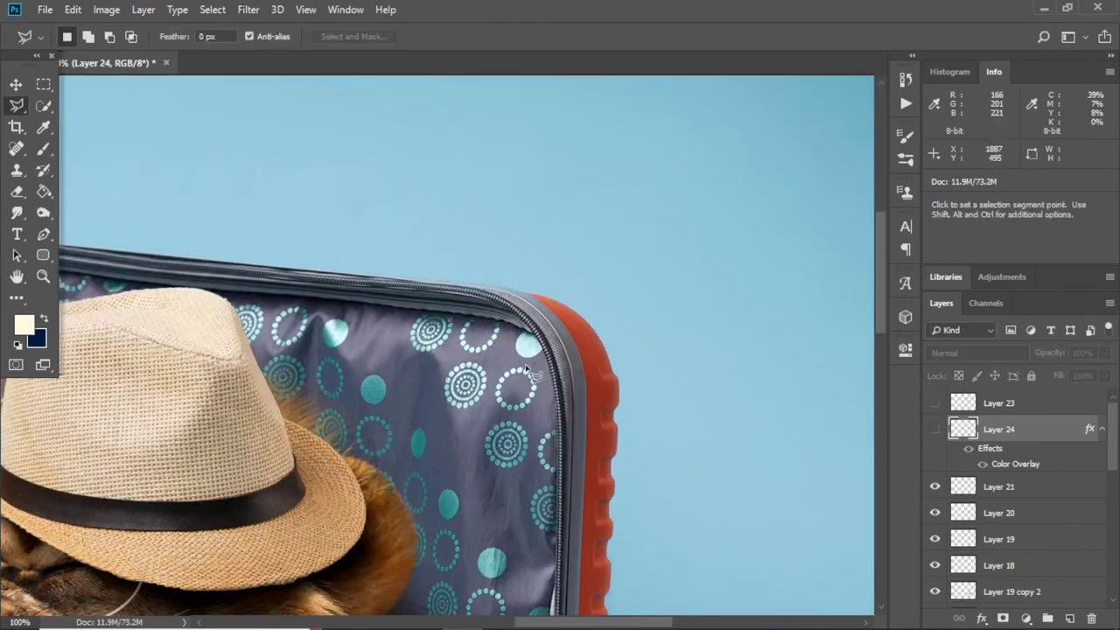
# Trace the suitcase zipper edge with a Pen path and copy the overlapping shadow part to Layer 25
pyautogui.press('p')
pyautogui.hotkey('ctrl', '+')
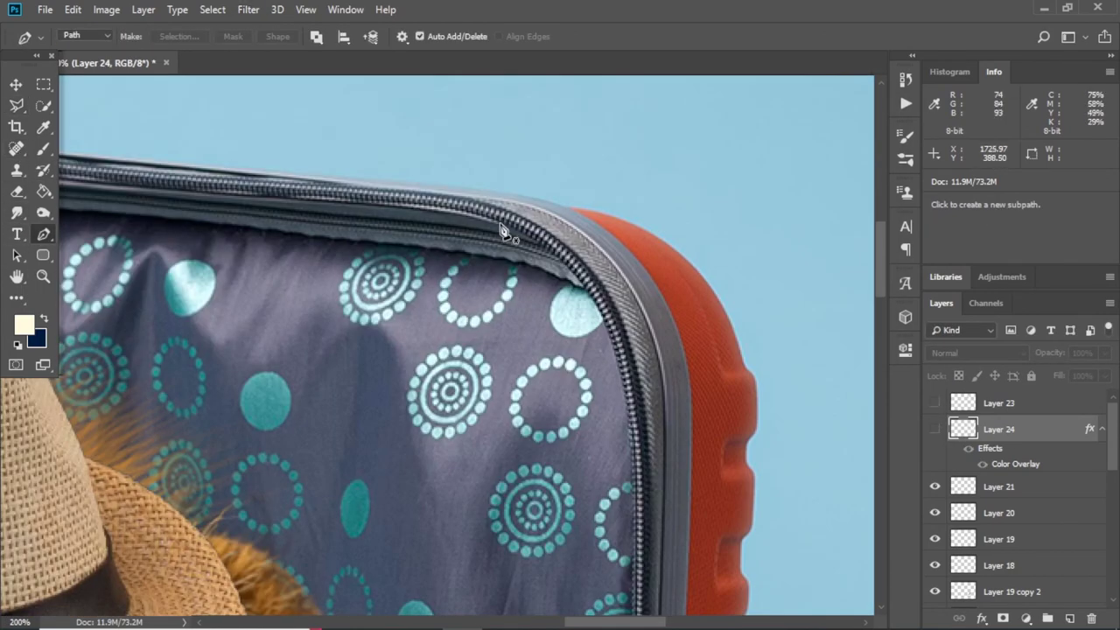
pyautogui.click(494, 216)
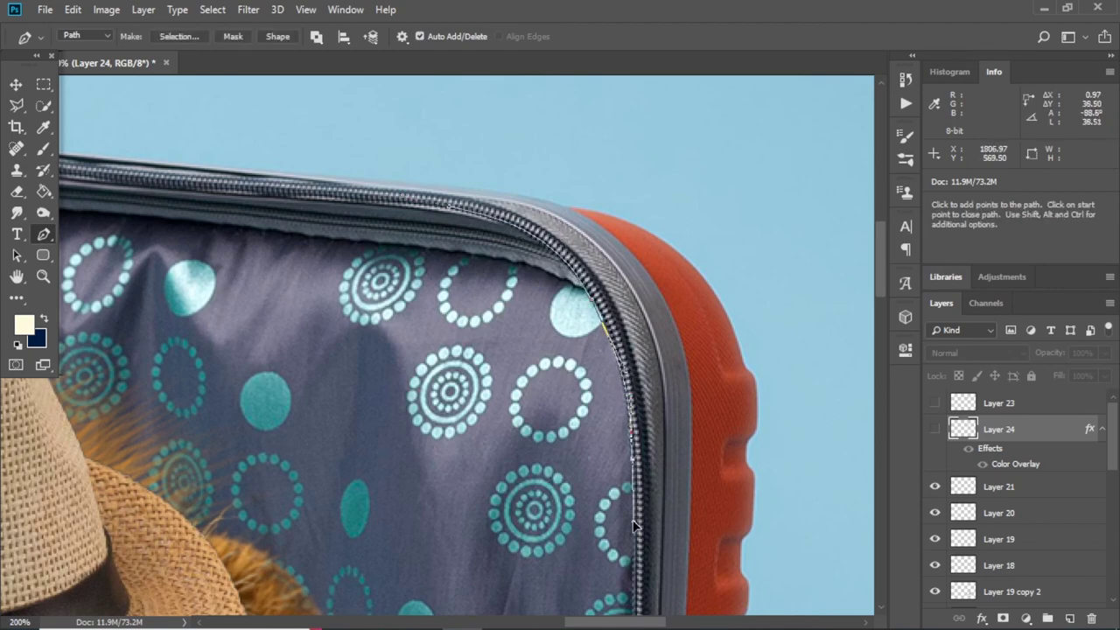
pyautogui.scroll(-3, 636, 526)
pyautogui.click(934, 429)
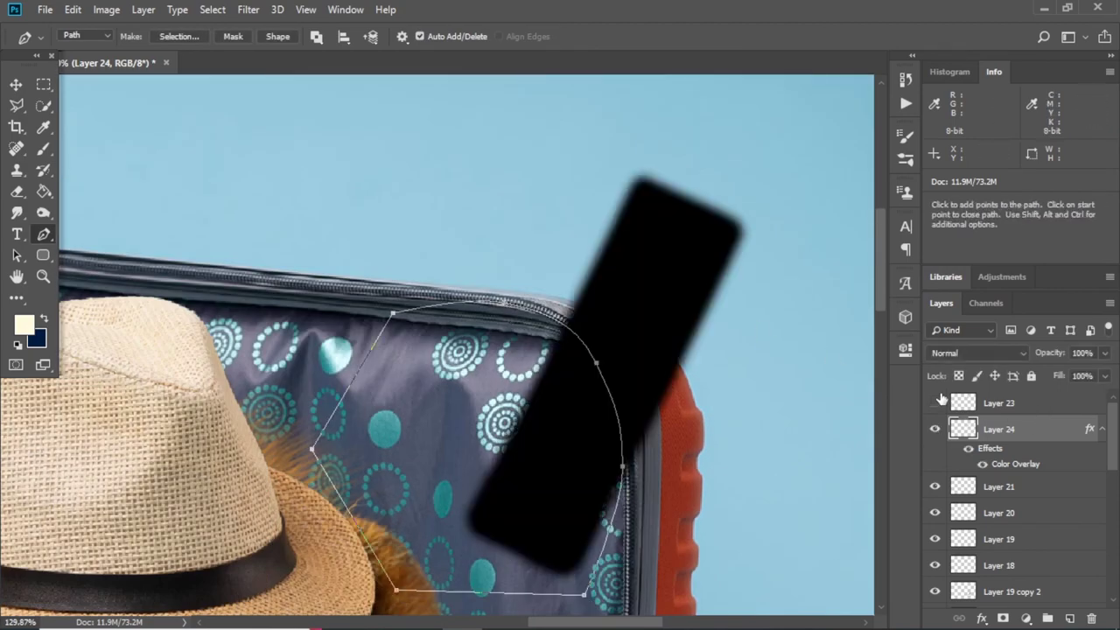
pyautogui.click(935, 403)
pyautogui.rightClick(670, 286)
pyautogui.click(704, 356)
pyautogui.press('Return')
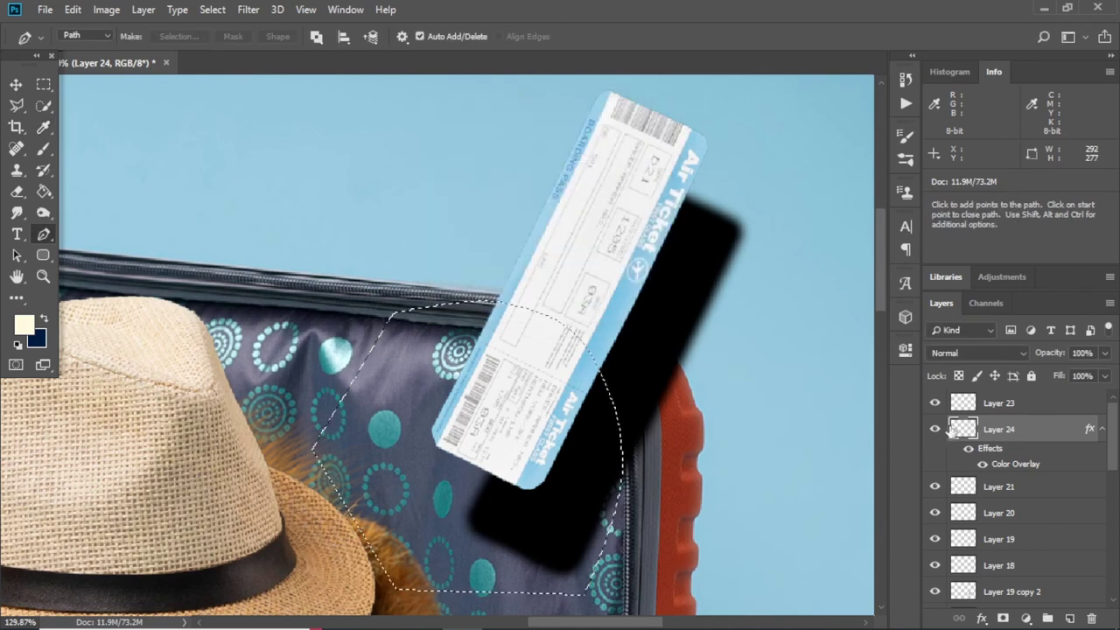
pyautogui.hotkey('ctrl', 'j')
# Set the shadow piece on Layer 25 to Multiply blending
pyautogui.press('v')
pyautogui.click(934, 429)
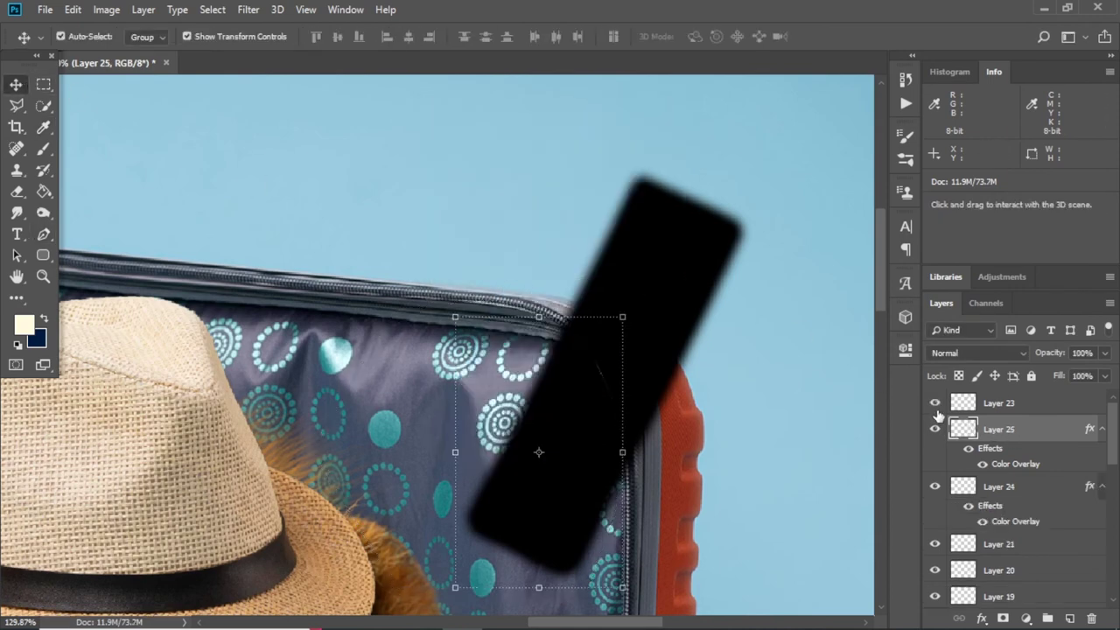
pyautogui.click(934, 429)
pyautogui.click(999, 486)
pyautogui.click(998, 429)
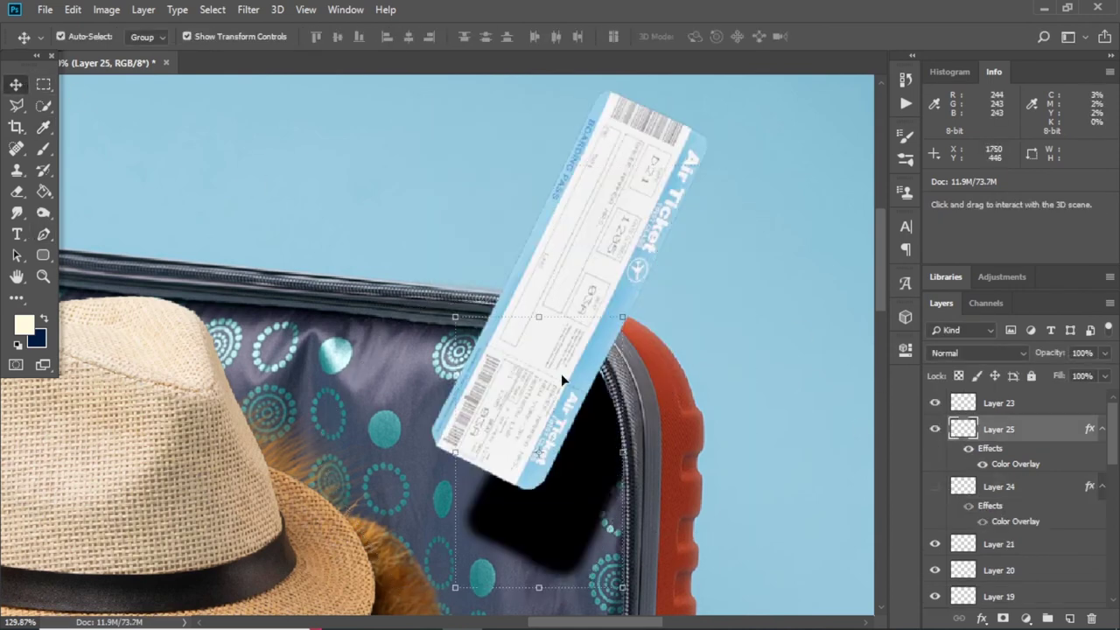
pyautogui.hotkey('ctrl', '-')
pyautogui.rightClick(998, 429)
pyautogui.press('Escape')
pyautogui.click(979, 352)
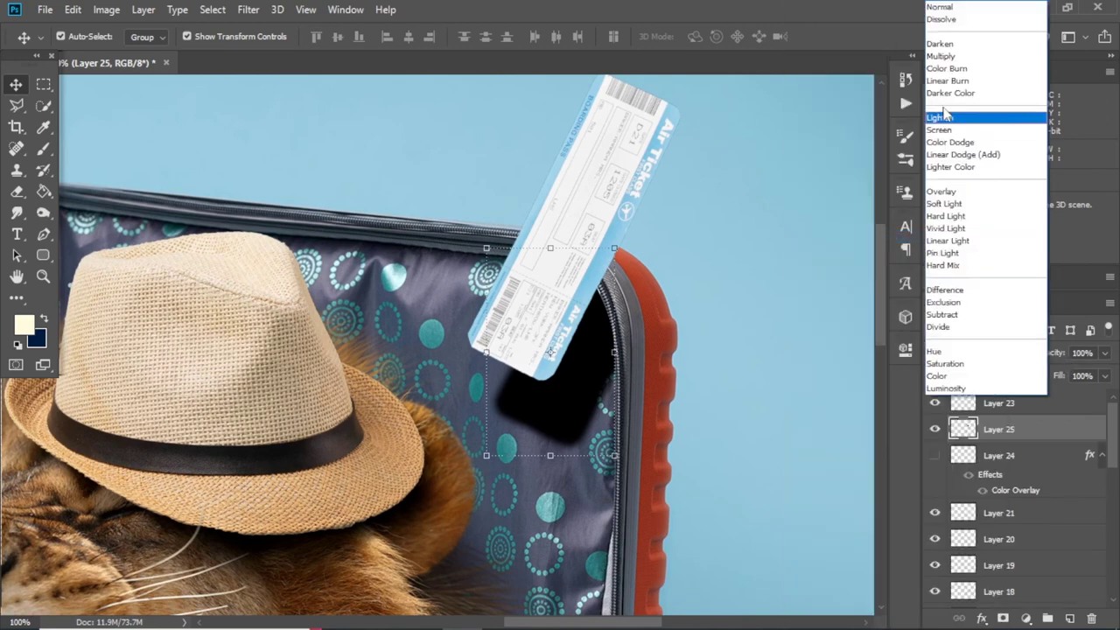
pyautogui.click(962, 53)
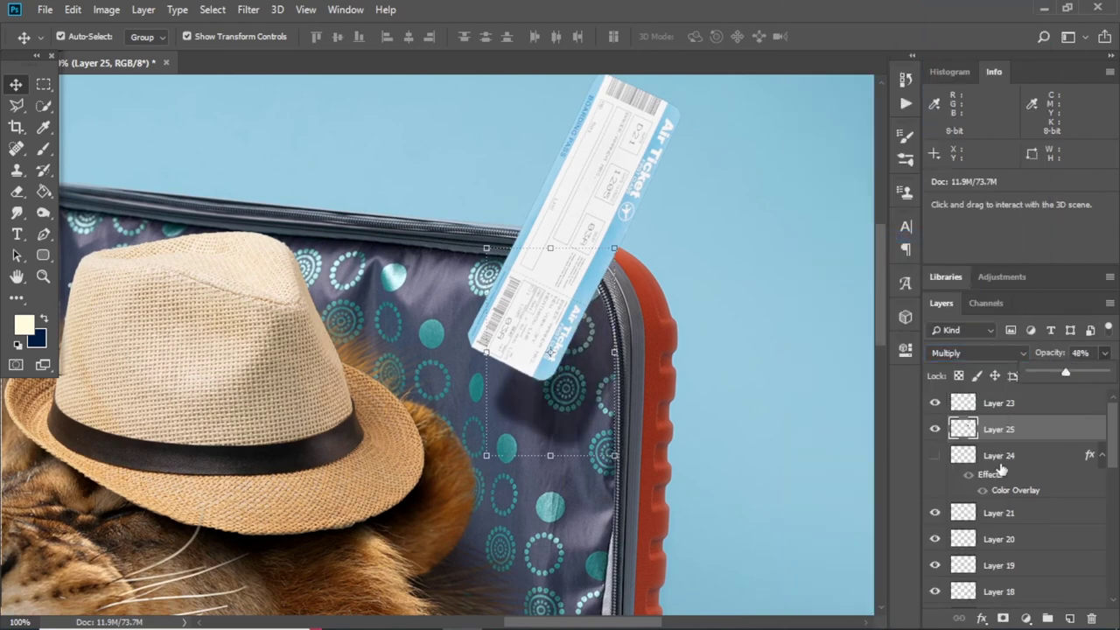
# Skew and reshape the original black ticket shadow toward the suitcase edge with Free Transform
pyautogui.click(999, 455)
pyautogui.click(935, 455)
pyautogui.hotkey('ctrl', 't')
pyautogui.moveTo(658, 153); pyautogui.dragTo(667, 180)
pyautogui.moveTo(672, 229); pyautogui.dragTo(675, 238)
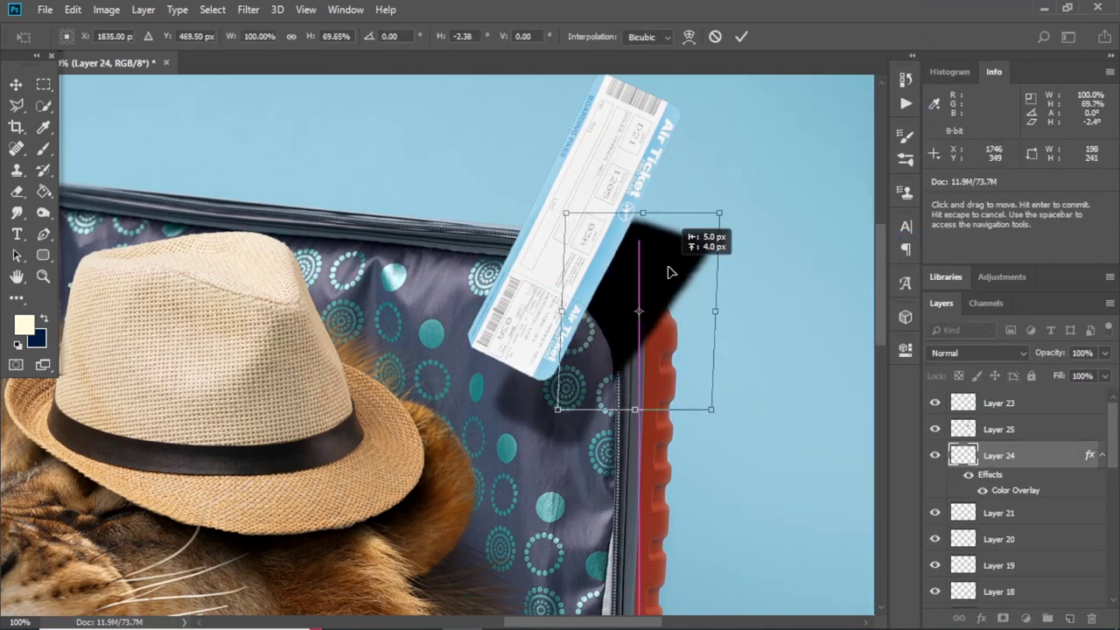
pyautogui.press('Return')
# Duplicate the shadow and reshape the copy, pulling its top down, shrinking and tilting it
pyautogui.hotkey('ctrl', 'j')
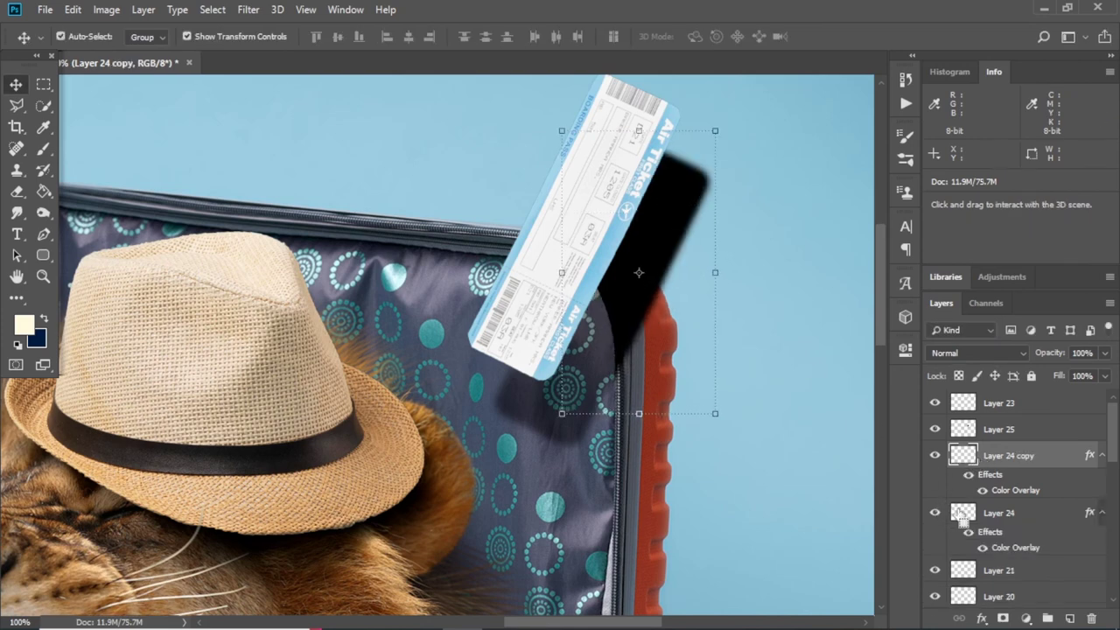
pyautogui.click(935, 513)
pyautogui.hotkey('ctrl', 't')
pyautogui.moveTo(639, 130); pyautogui.dragTo(652, 260)
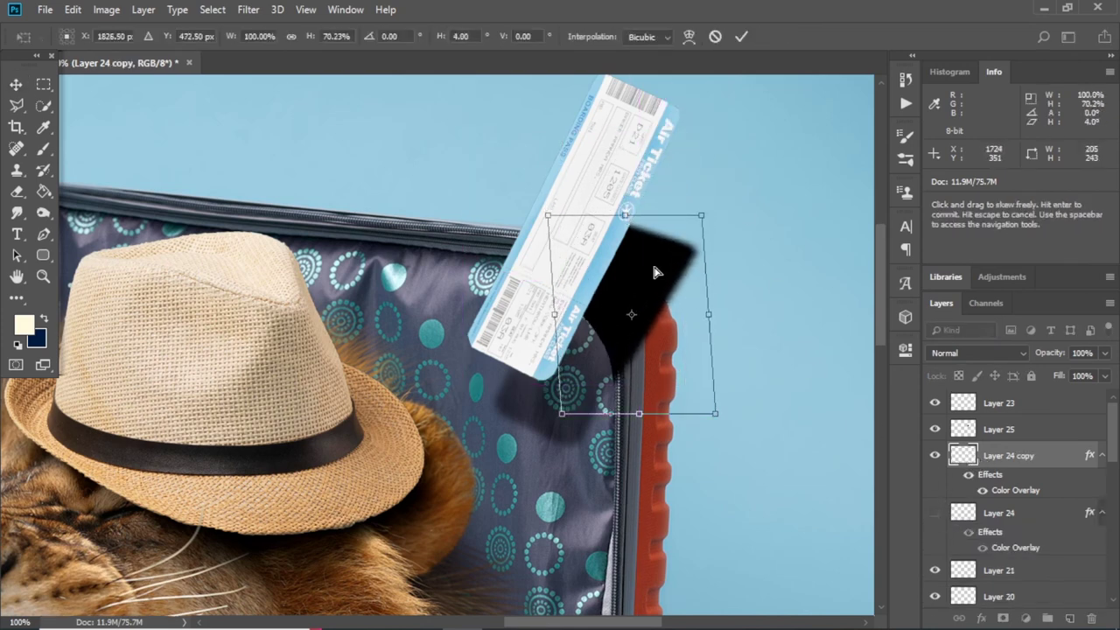
pyautogui.press('Return')
pyautogui.hotkey('ctrl', 't')
pyautogui.moveTo(628, 215); pyautogui.dragTo(628, 228)
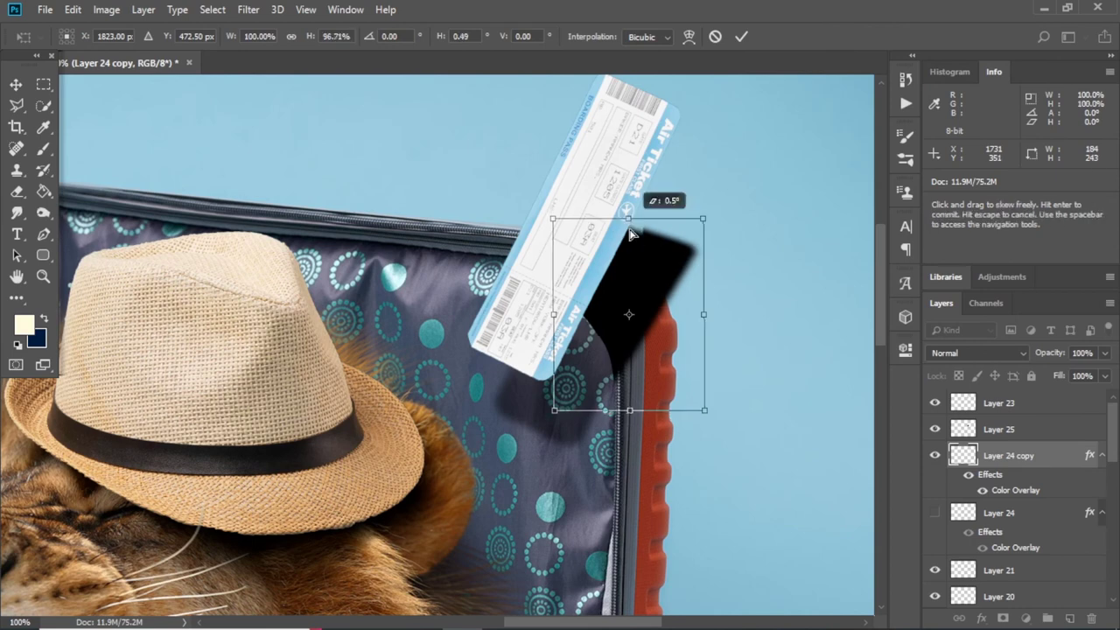
pyautogui.moveTo(657, 269); pyautogui.dragTo(652, 264)
pyautogui.press('Return')
# Copy the shadow to a new layer, move it lower in the stack, and delete the original
pyautogui.hotkey('ctrl', 'j')
pyautogui.click(935, 513)
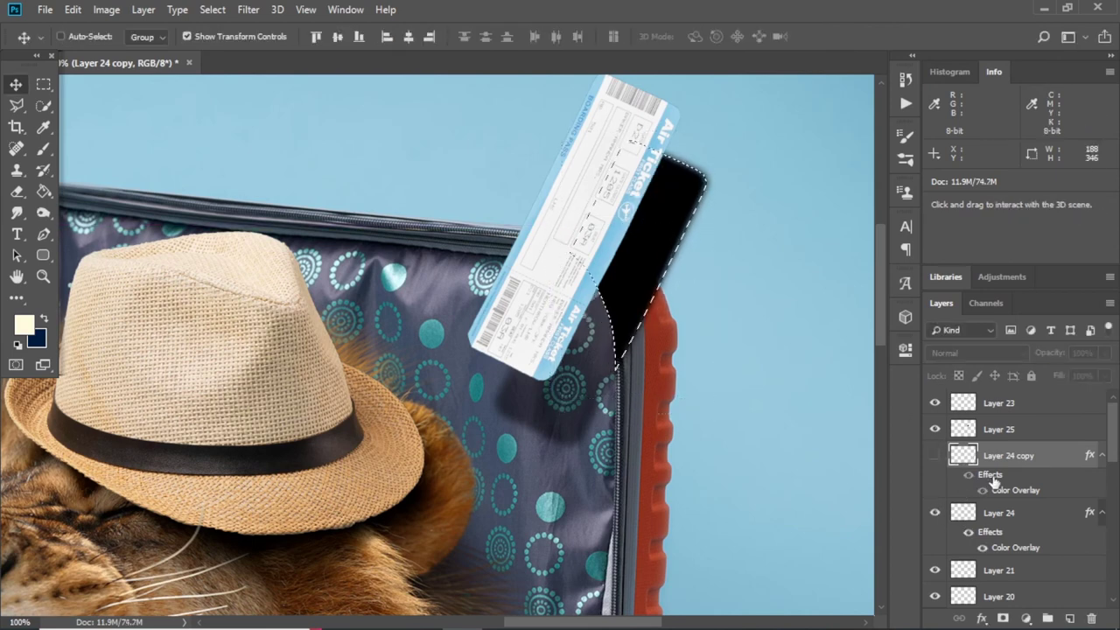
pyautogui.moveTo(980, 516); pyautogui.dragTo(958, 580)
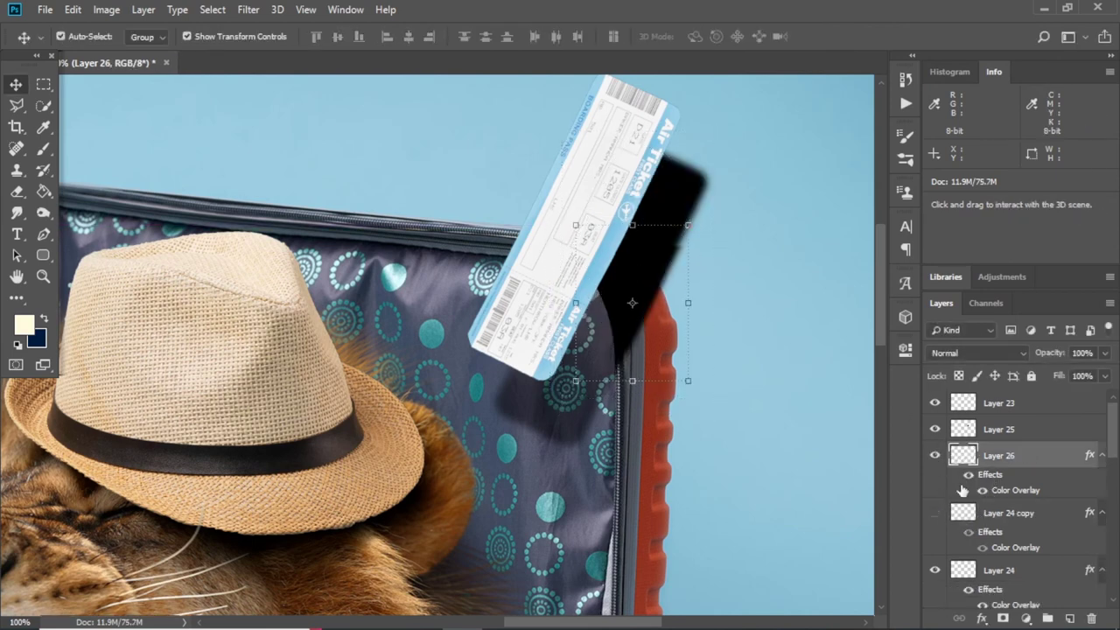
pyautogui.moveTo(958, 458); pyautogui.dragTo(985, 461)
pyautogui.click(999, 544)
pyautogui.press('Delete')
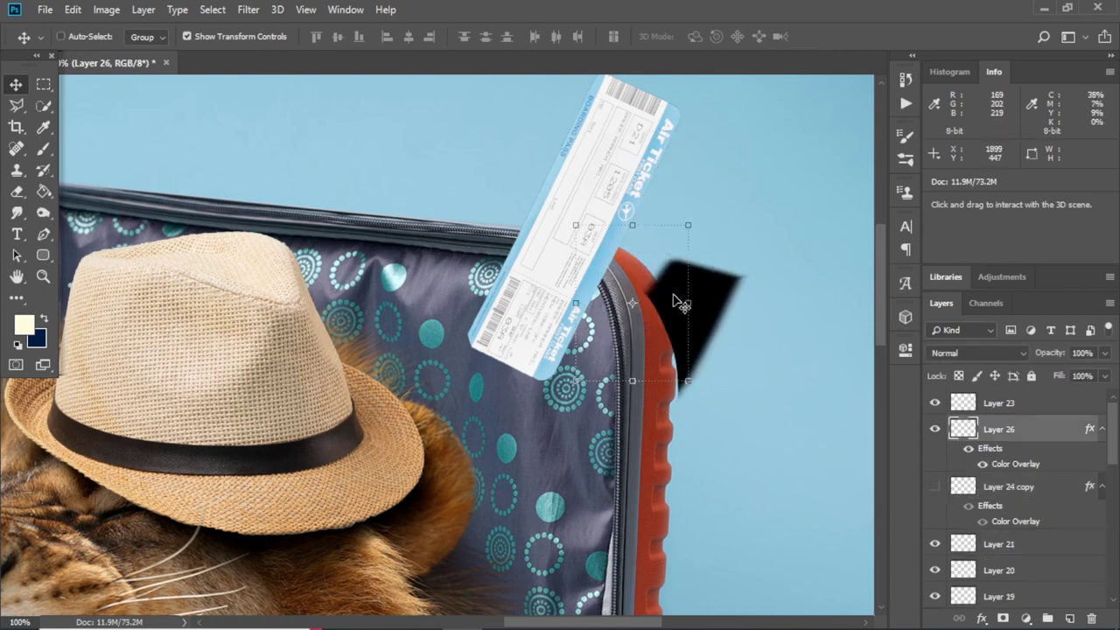
# Undo the extra shadow copies, returning to the single ticket shadow layer
pyautogui.scroll(1, 675, 300)
pyautogui.hotkey('ctrl', 'alt', 'z')
pyautogui.hotkey('ctrl', 'alt', 'z')
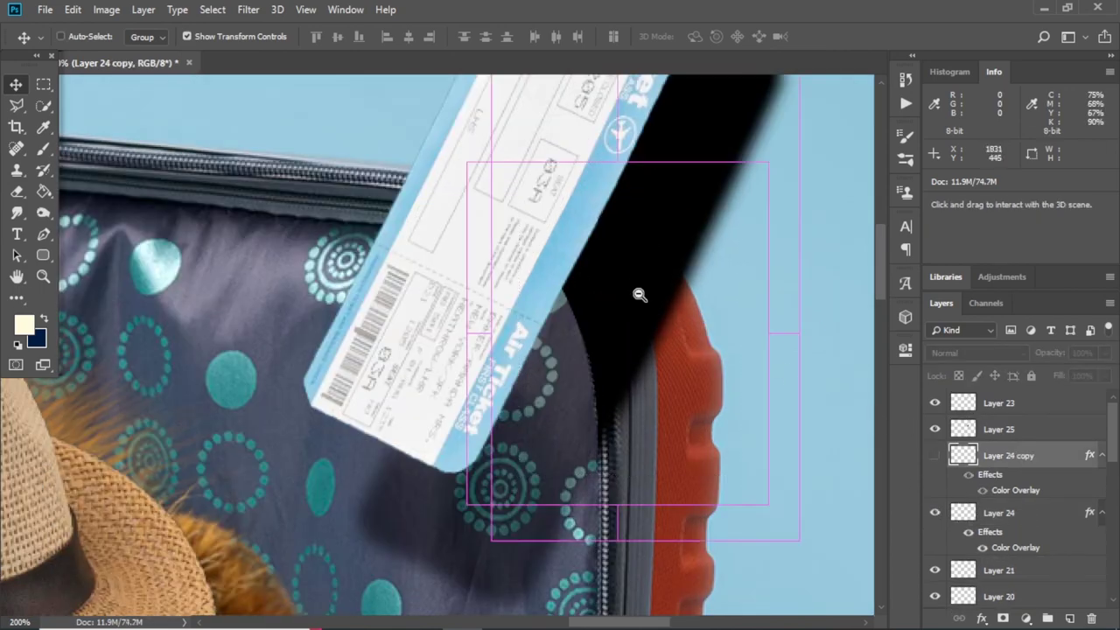
pyautogui.scroll(-3, 538, 400)
pyautogui.click(963, 456)
pyautogui.click(935, 455)
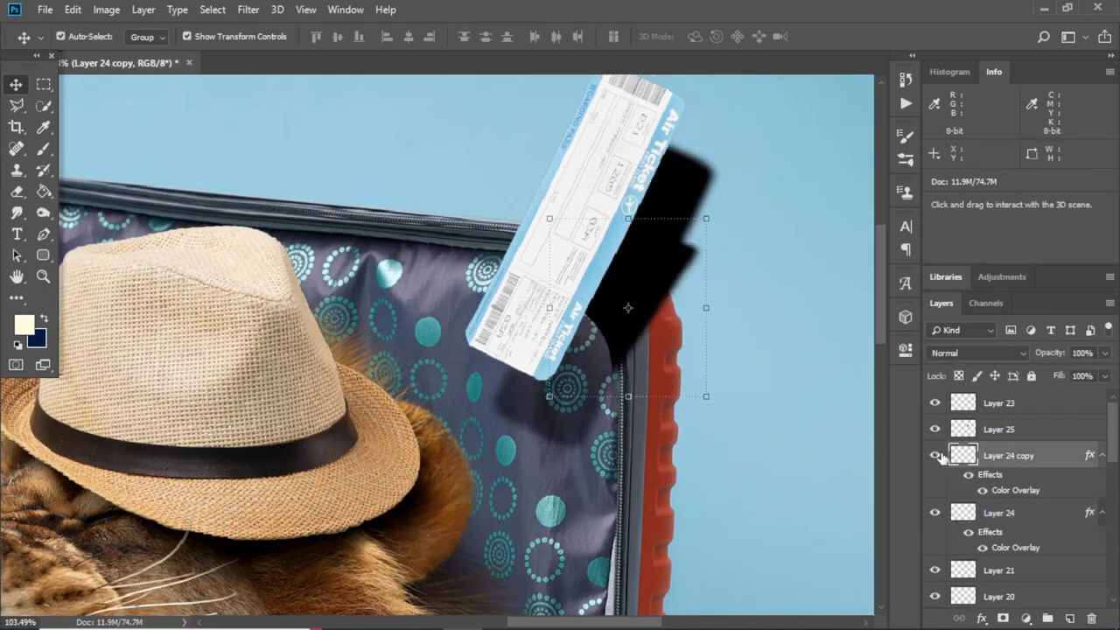
pyautogui.hotkey('ctrl', 'alt', 'z')
pyautogui.hotkey('ctrl', 'alt', 'z')
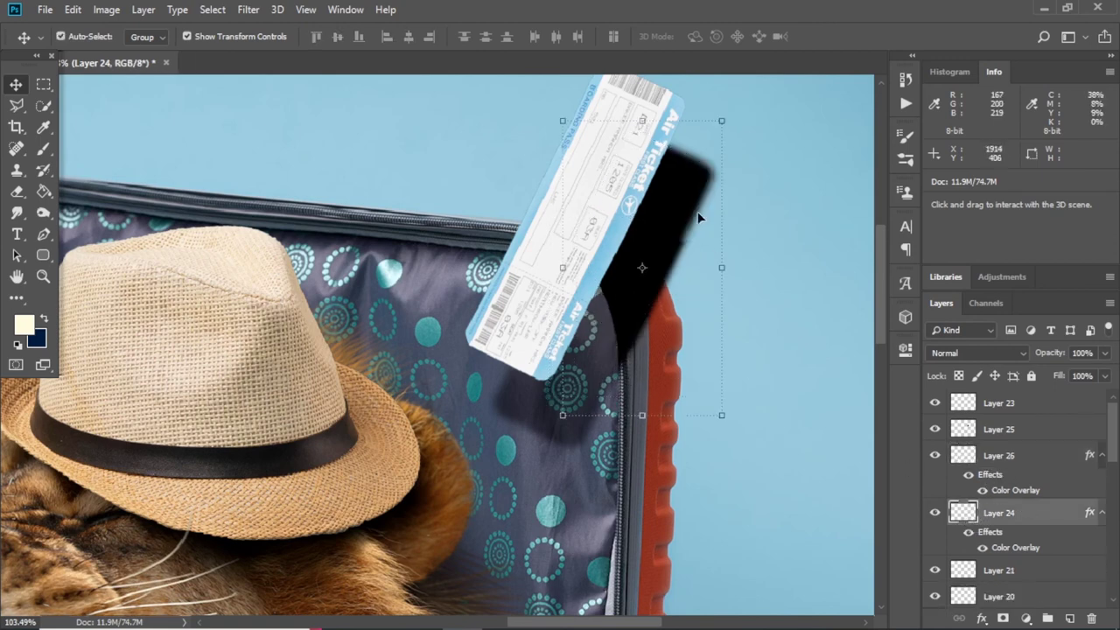
pyautogui.hotkey('ctrl', 'alt', 'z')
pyautogui.hotkey('ctrl', 'alt', 'z')
pyautogui.hotkey('ctrl', 'shift', 'z')
pyautogui.hotkey('ctrl', 'shift', 'z')
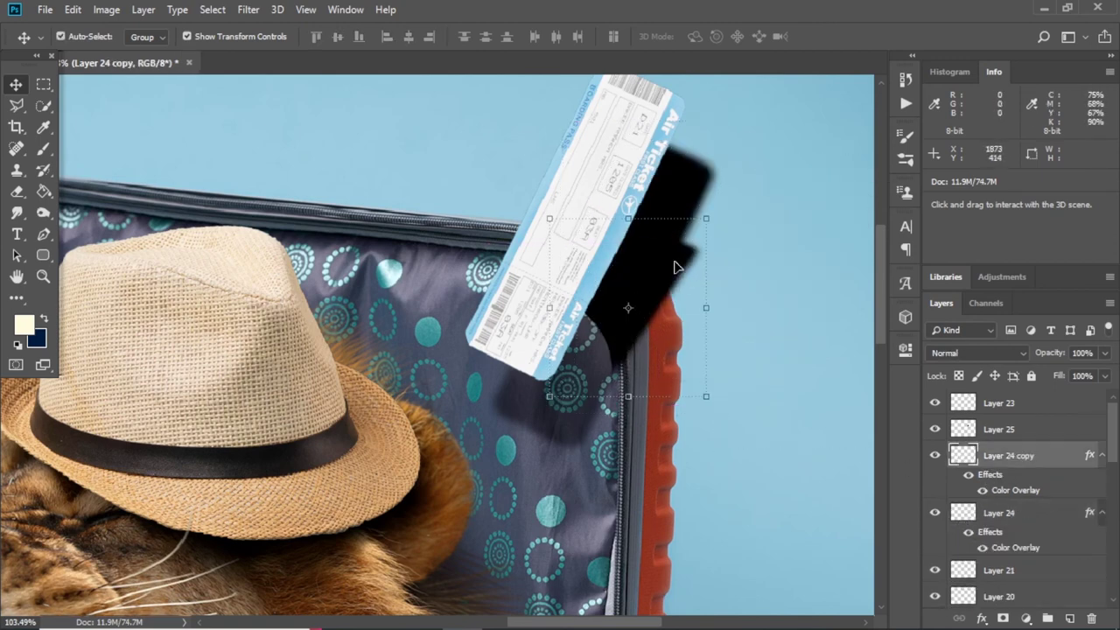
pyautogui.hotkey('ctrl', 'shift', 'z')
pyautogui.hotkey('ctrl', 'alt', 'z')
pyautogui.hotkey('ctrl', 'alt', 'z')
pyautogui.hotkey('ctrl', 'alt', 'z')
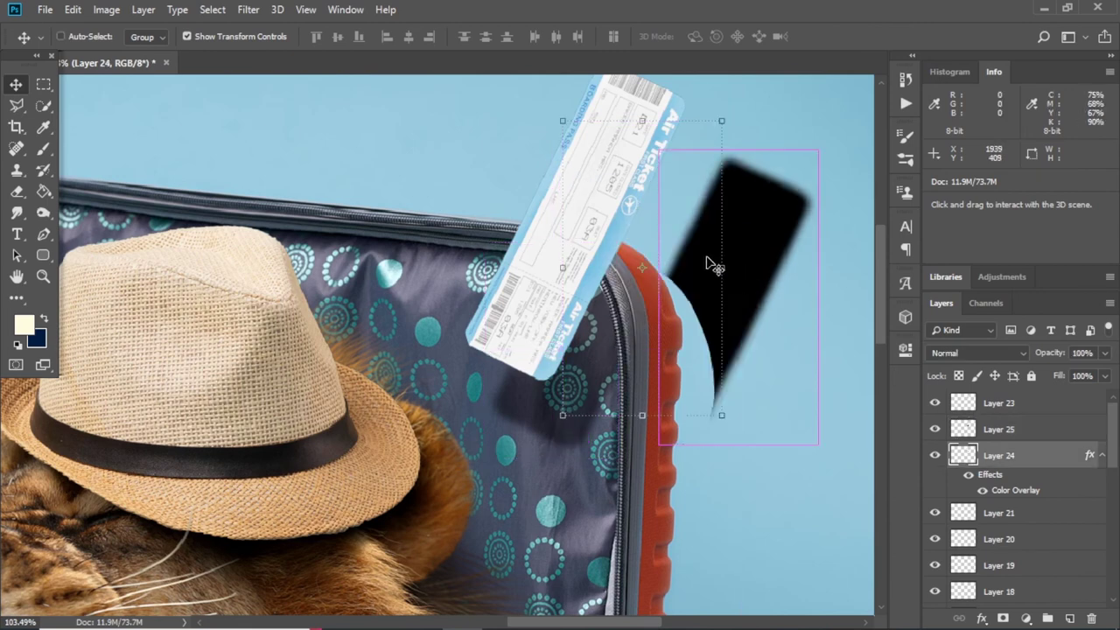
pyautogui.hotkey('ctrl', 'alt', 'z')
# Fade the ticket shadow to 47% opacity and warp its top-right corner down and outward
pyautogui.moveTo(1104, 368); pyautogui.dragTo(1059, 370)
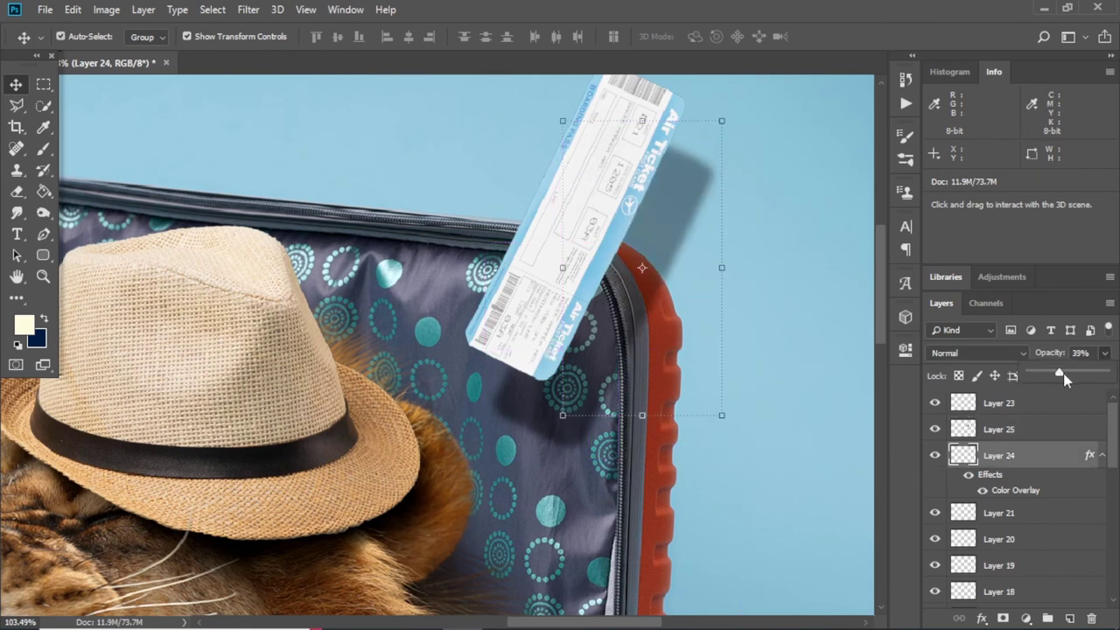
pyautogui.hotkey('ctrl', 't')
pyautogui.rightClick(704, 215)
pyautogui.click(666, 337)
pyautogui.rightClick(681, 199)
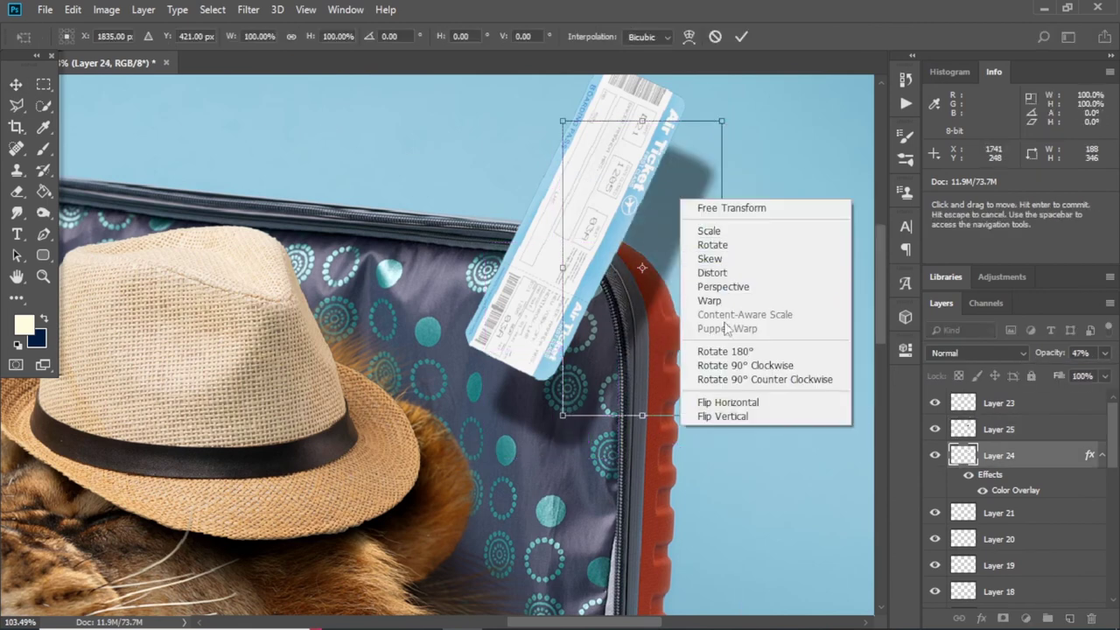
pyautogui.click(726, 298)
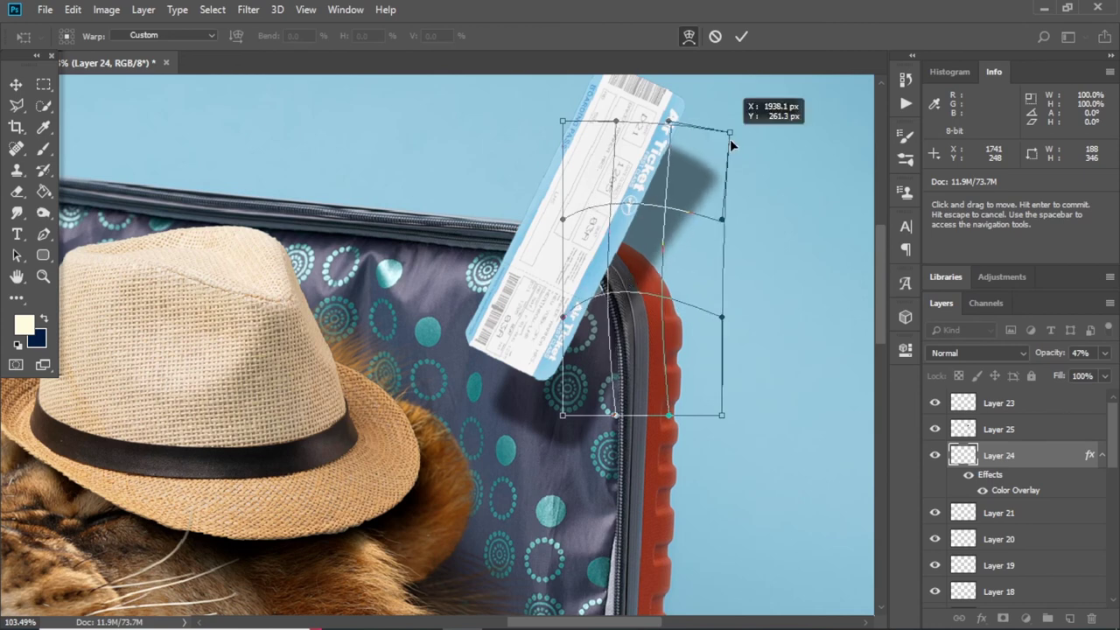
pyautogui.moveTo(721, 121); pyautogui.dragTo(755, 191)
pyautogui.press('Return')
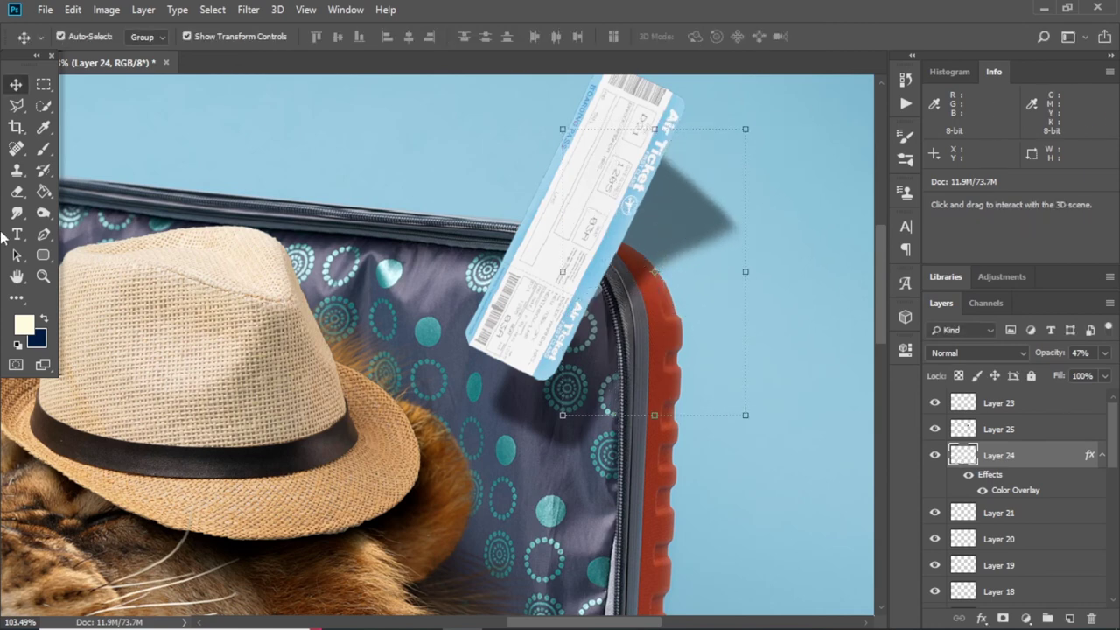
# Erase the excess dark shadow beside the ticket with the Eraser
pyautogui.press('e')
pyautogui.rightClick(704, 206)
pyautogui.press('Return')
pyautogui.moveTo(713, 172); pyautogui.dragTo(696, 191)
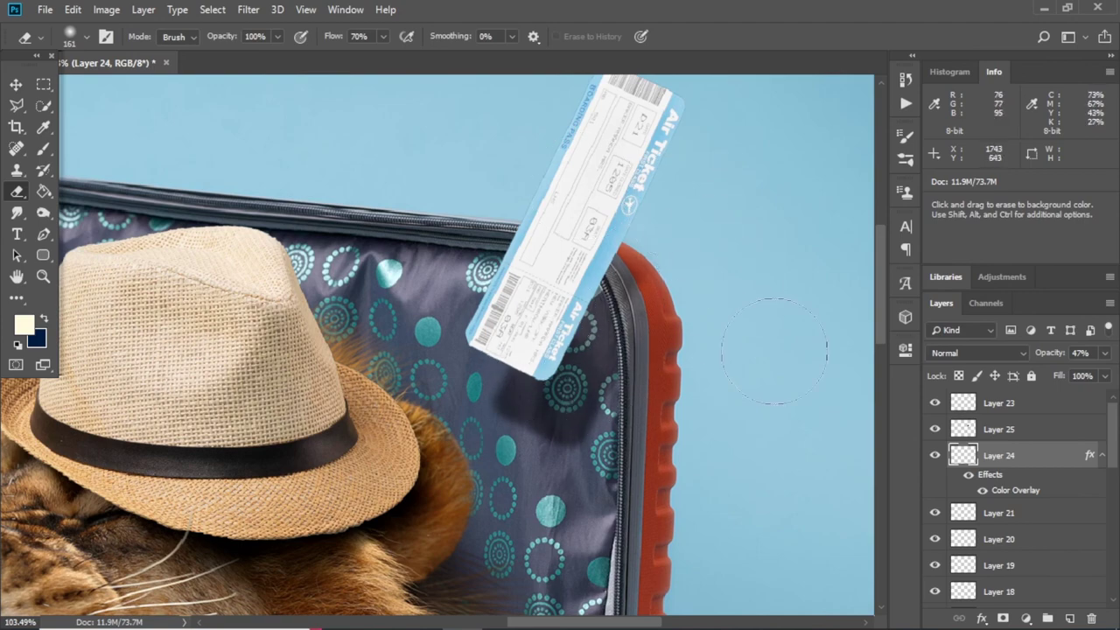
pyautogui.scroll(-5, 774, 351)
pyautogui.press('v')
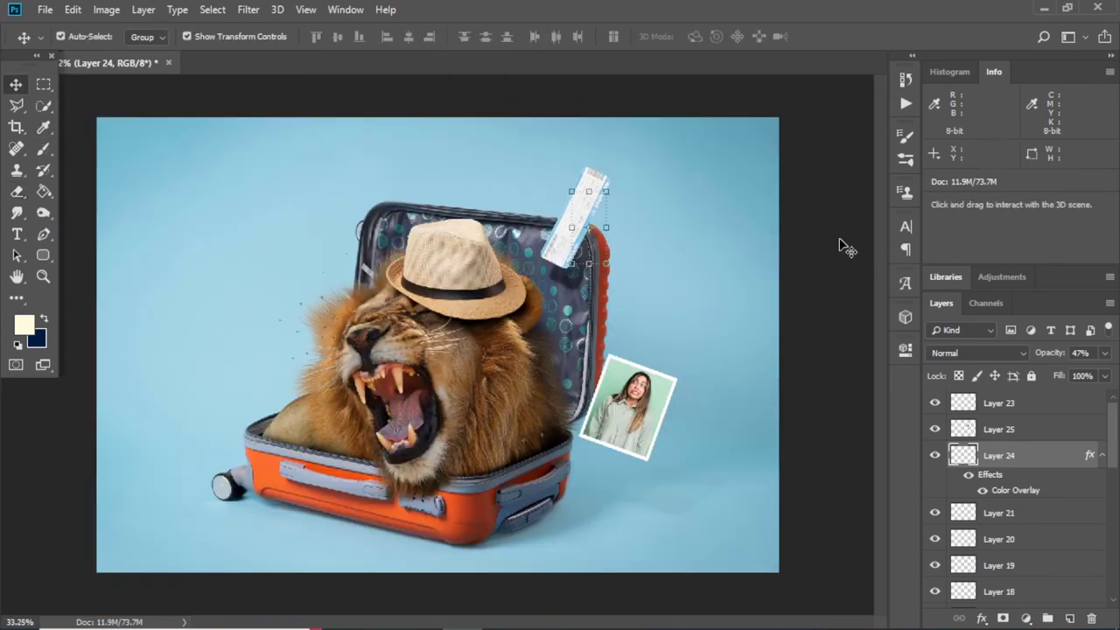
pyautogui.hotkey('alt', ']')
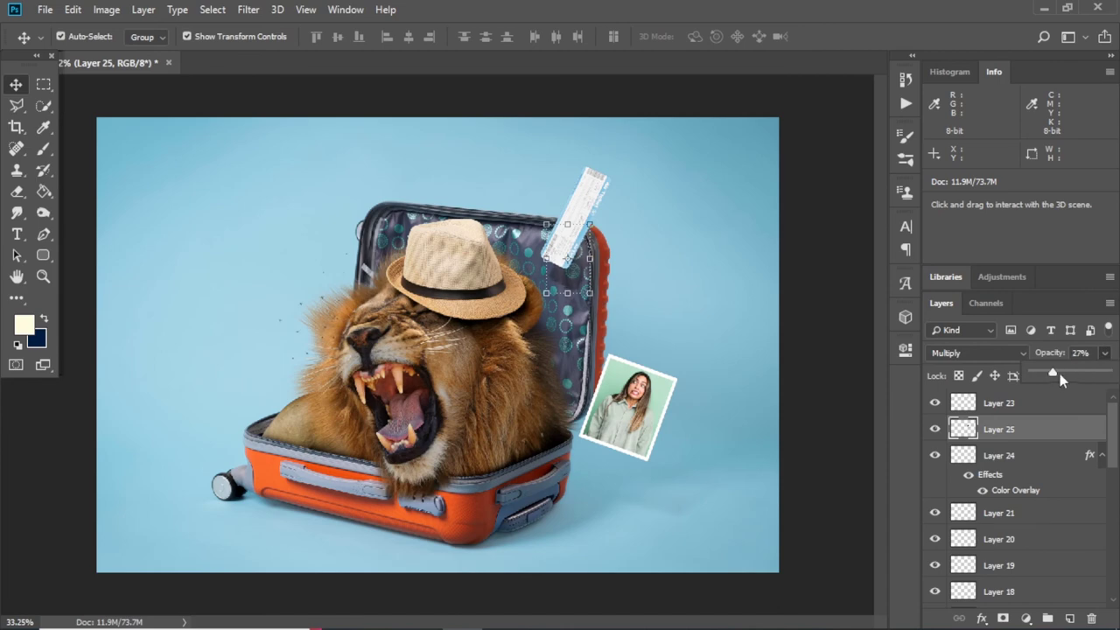
# Add a new layer above Layer 23 and set up a 3100 px brush with 0% hardness
pyautogui.click(823, 256)
pyautogui.click(999, 403)
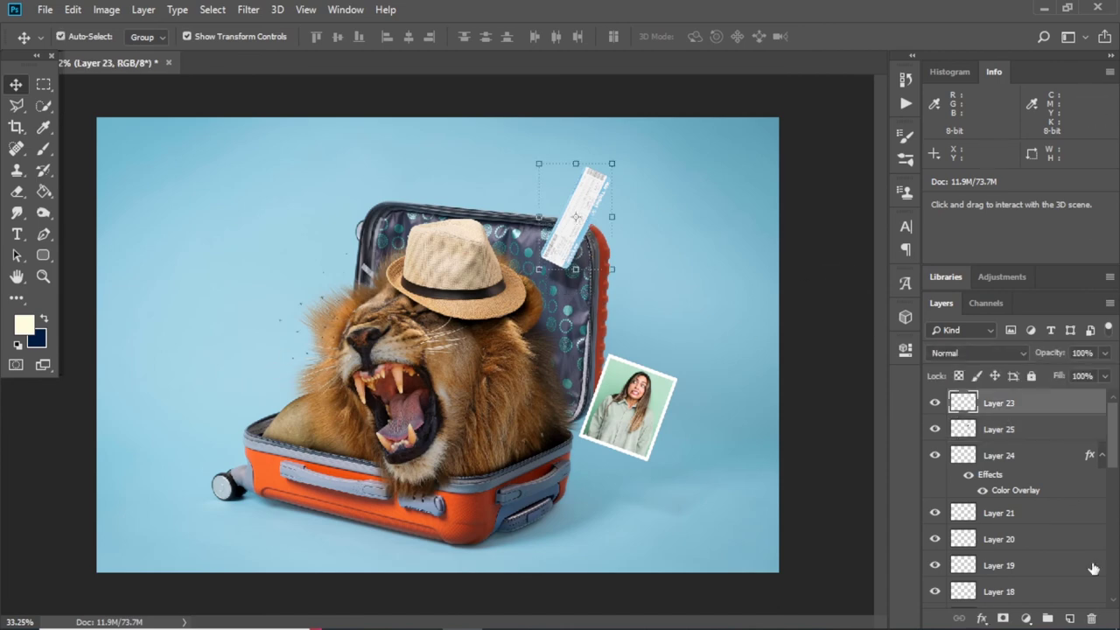
pyautogui.click(1069, 618)
pyautogui.click(43, 148)
pyautogui.scroll(-2, 324, 317)
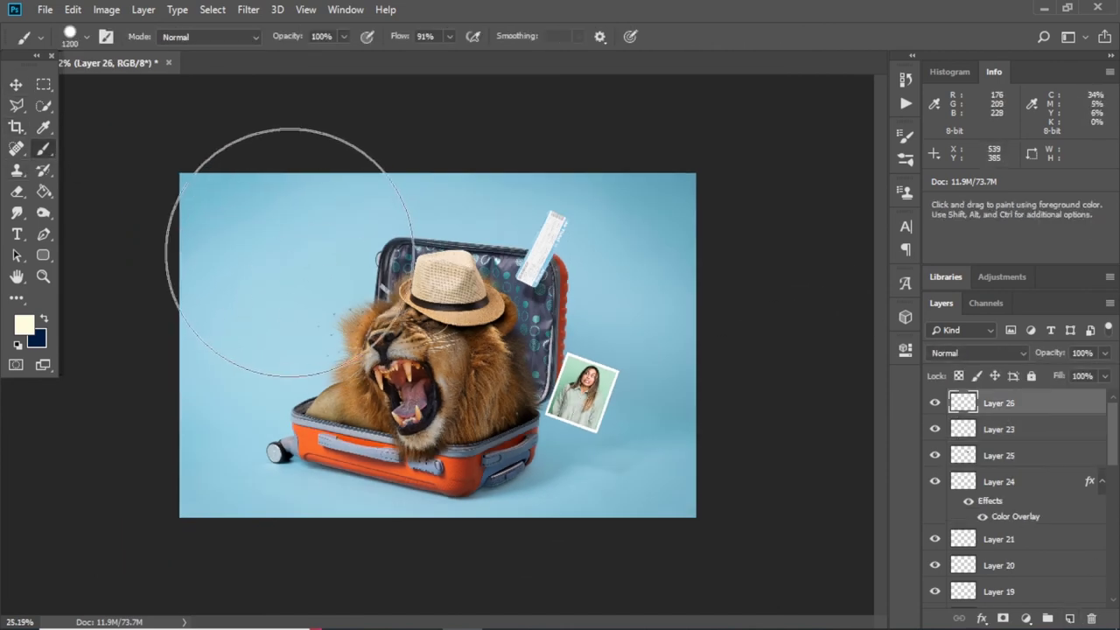
pyautogui.press(']')
pyautogui.press(']')
pyautogui.press(']')
pyautogui.press(']')
pyautogui.press(']')
pyautogui.press(']')
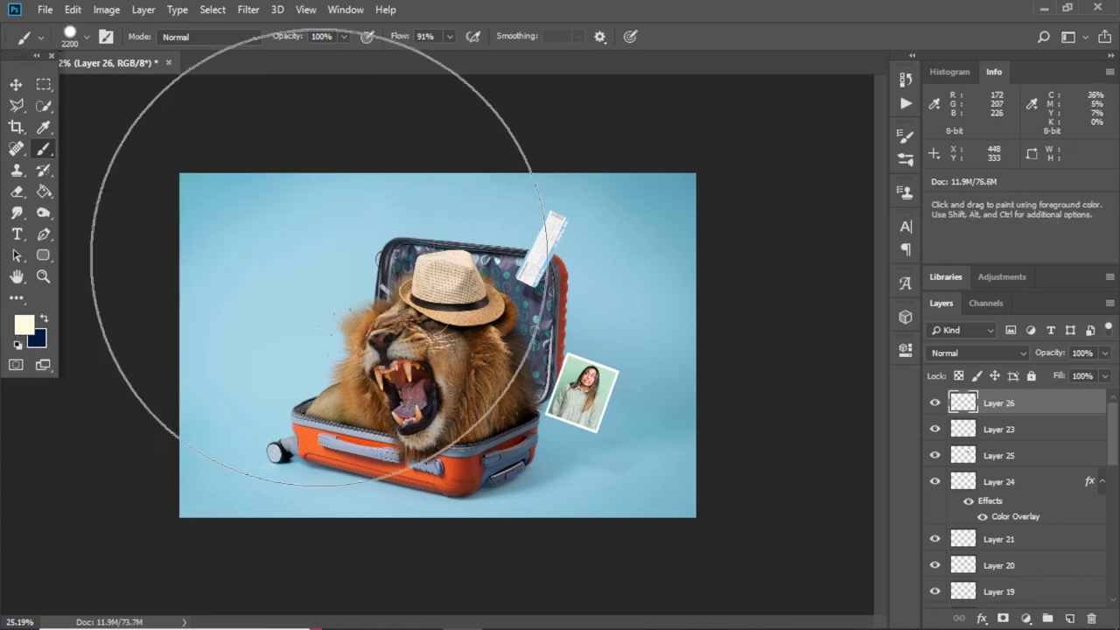
pyautogui.rightClick(311, 257)
pyautogui.moveTo(566, 320); pyautogui.dragTo(288, 275)
pyautogui.press('Return')
pyautogui.scroll(-1, 275, 254)
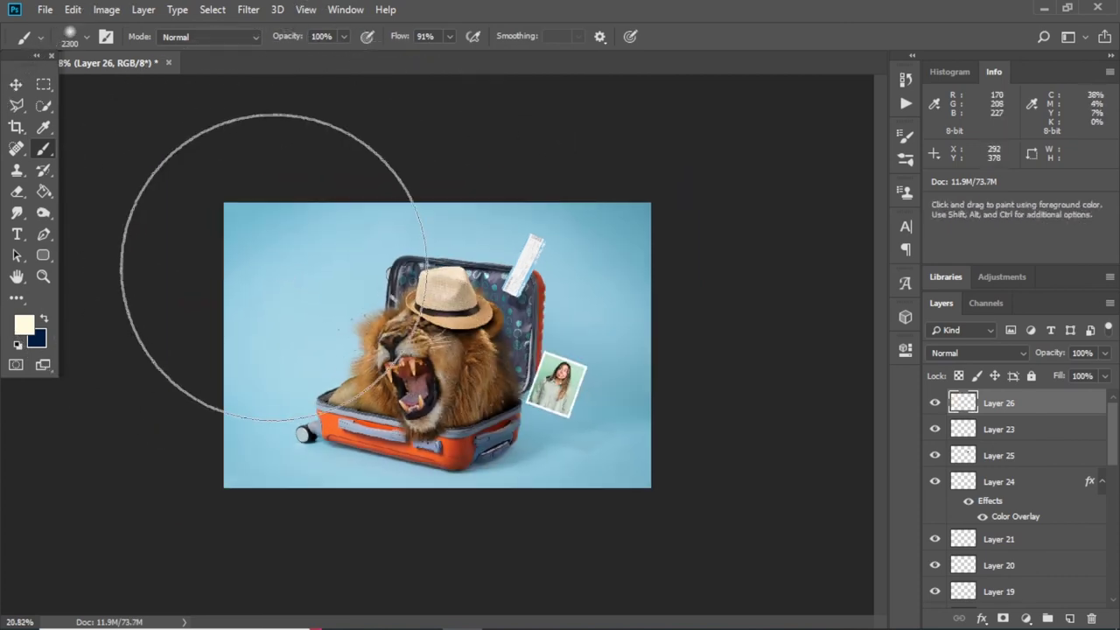
pyautogui.press(']')
pyautogui.press(']')
pyautogui.press(']')
# Paint a cream glow at the top-left and blend it as Overlay at 42% opacity
pyautogui.click(253, 220)
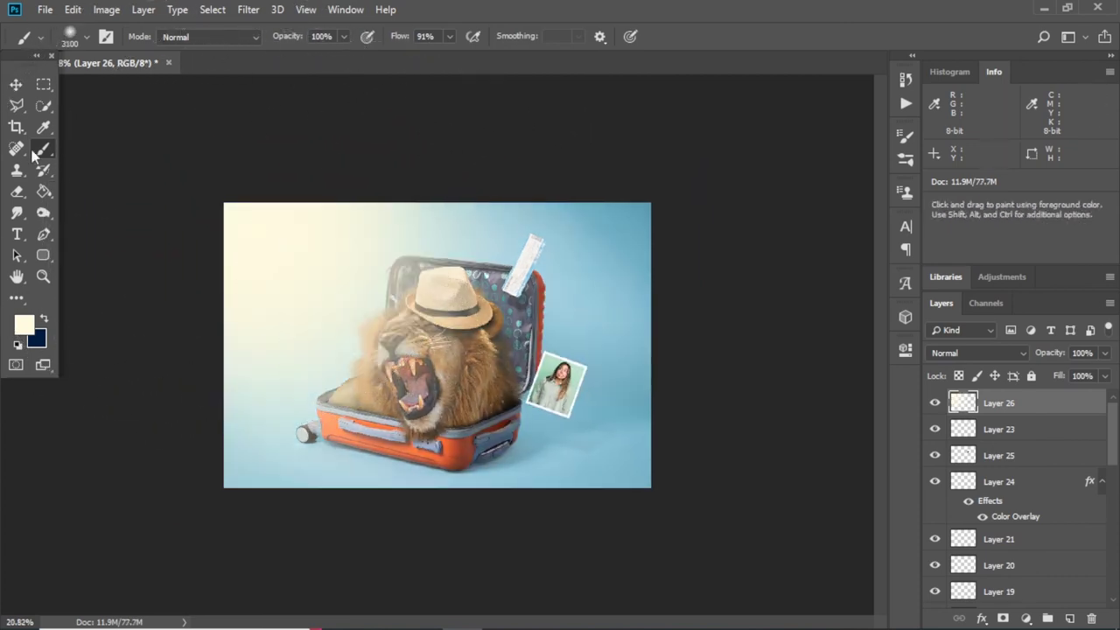
pyautogui.press('v')
pyautogui.click(979, 353)
pyautogui.click(988, 182)
pyautogui.hotkey('ctrl', '+')
pyautogui.hotkey('ctrl', '+')
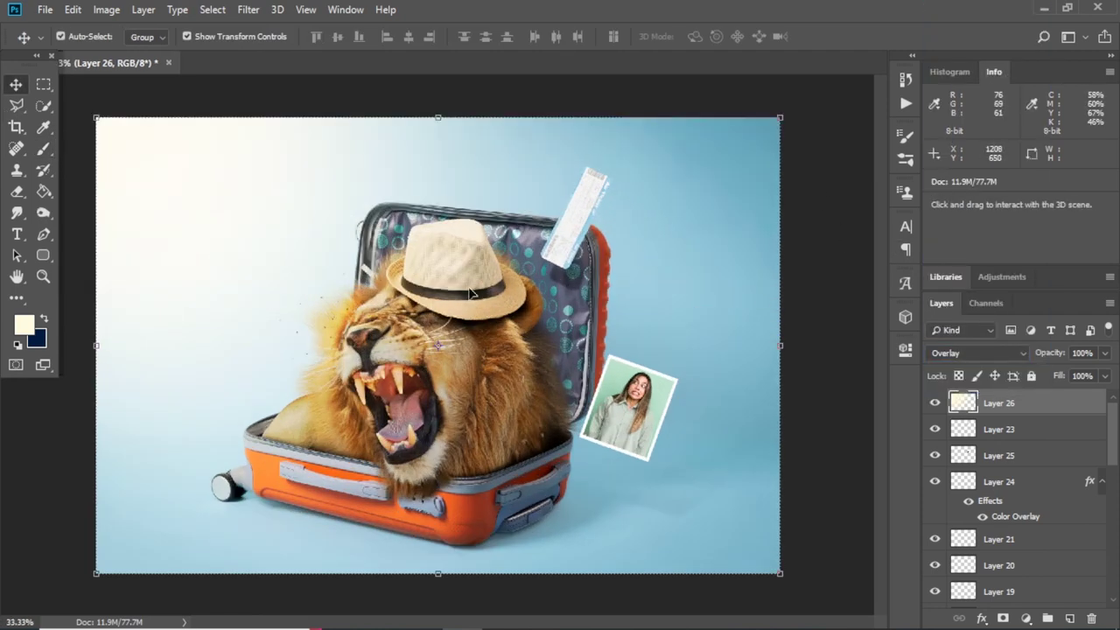
pyautogui.moveTo(1090, 374); pyautogui.dragTo(1062, 373)
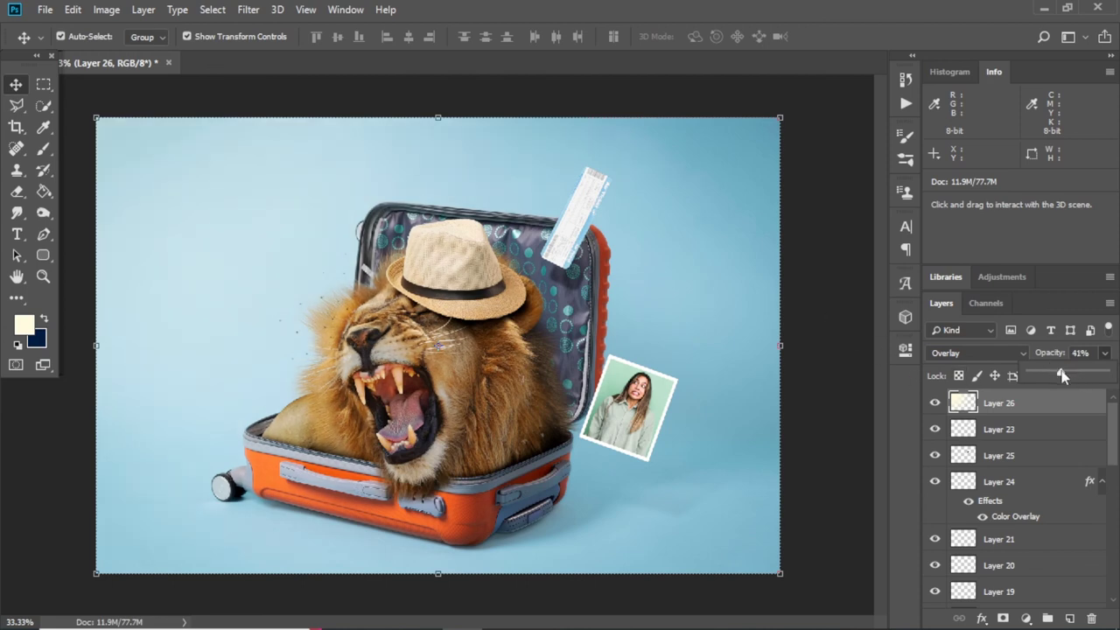
pyautogui.click(934, 405)
pyautogui.click(934, 406)
pyautogui.hotkey('ctrl', '-')
# Paint a second cream glow on Layer 27, set it to Overlay, and scale it to 74.33%
pyautogui.press('b')
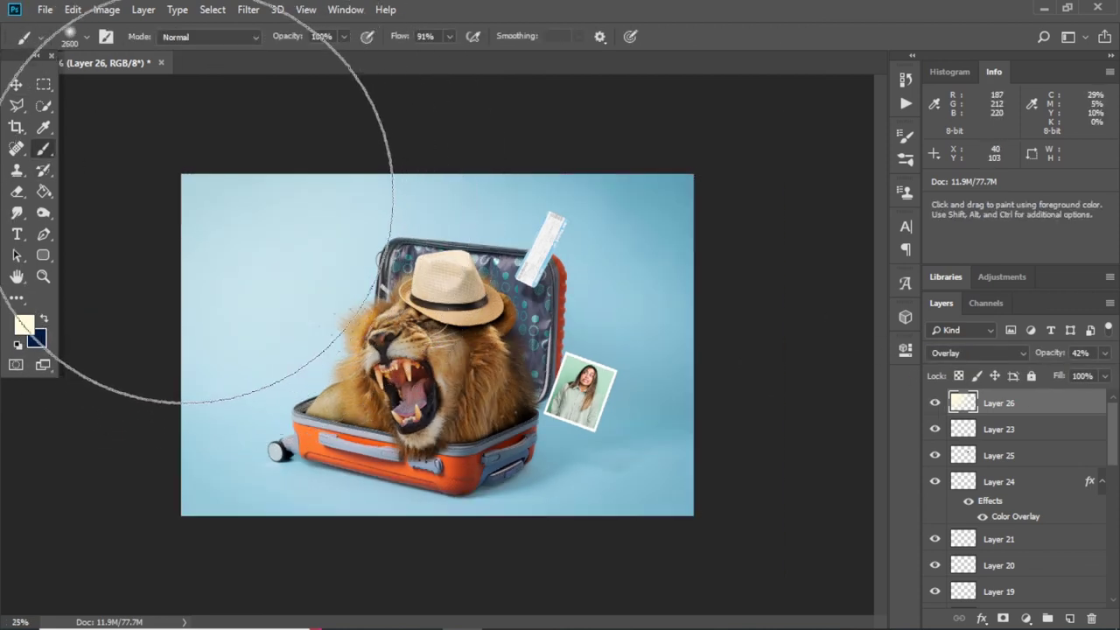
pyautogui.click(1069, 619)
pyautogui.click(184, 171)
pyautogui.press('v')
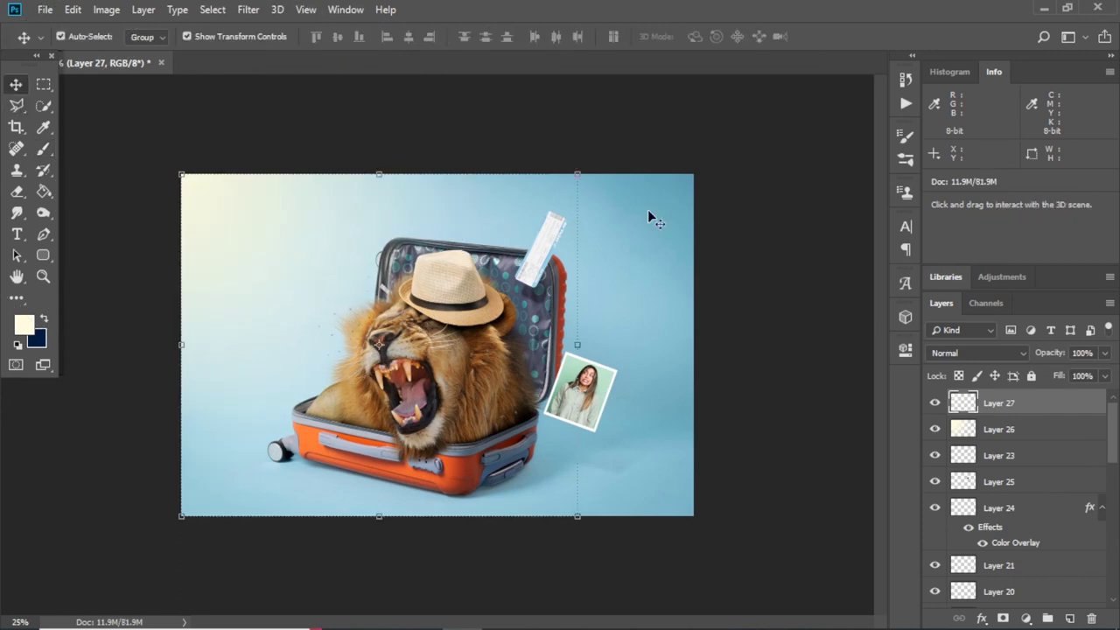
pyautogui.click(998, 353)
pyautogui.click(954, 131)
pyautogui.click(1017, 348)
pyautogui.click(954, 194)
pyautogui.moveTo(581, 516); pyautogui.dragTo(474, 427)
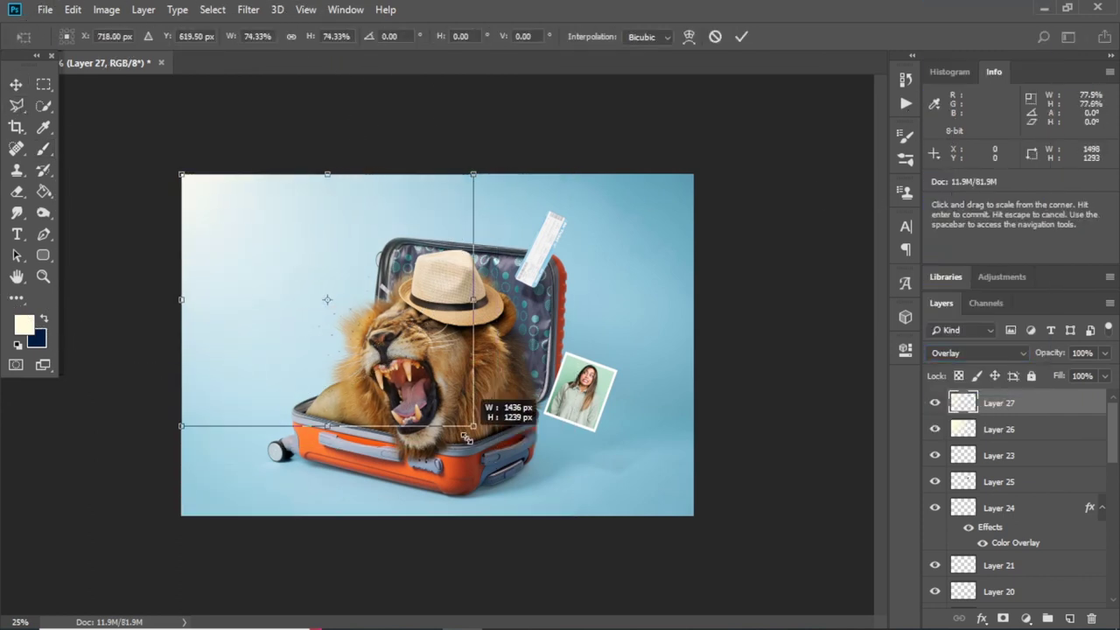
pyautogui.press('Return')
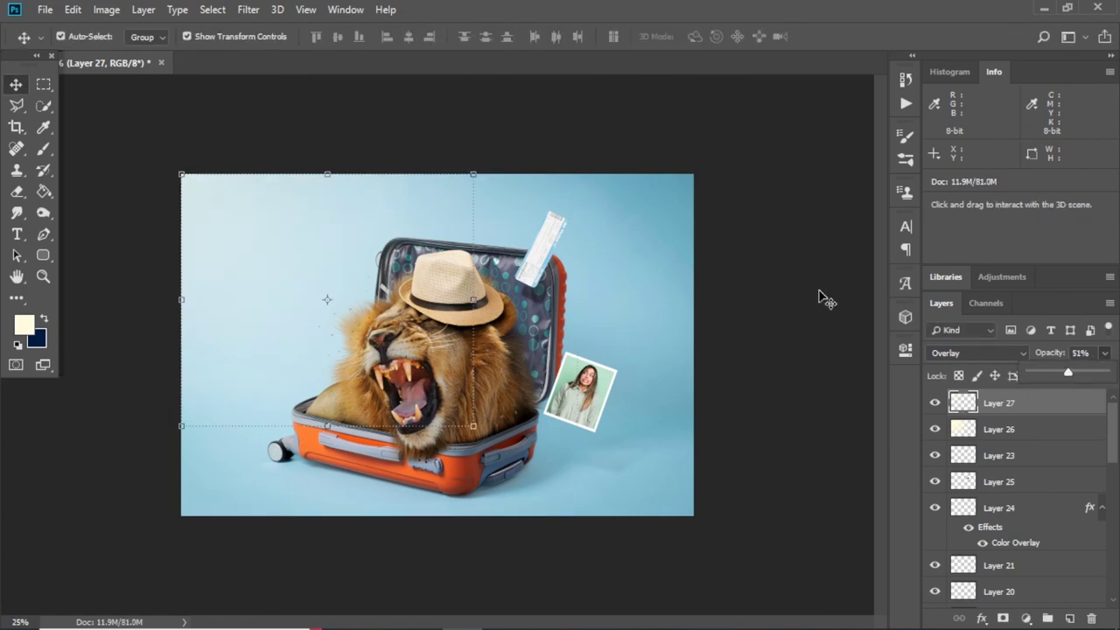
# Zoom in to inspect the composite and compare the settings of both glow layers
pyautogui.click(822, 295)
pyautogui.keyDown('ctrl'); pyautogui.click(429, 341); pyautogui.keyUp('ctrl')
pyautogui.keyDown('ctrl'); pyautogui.click(421, 340); pyautogui.keyUp('ctrl')
pyautogui.hotkey('ctrl', '-')
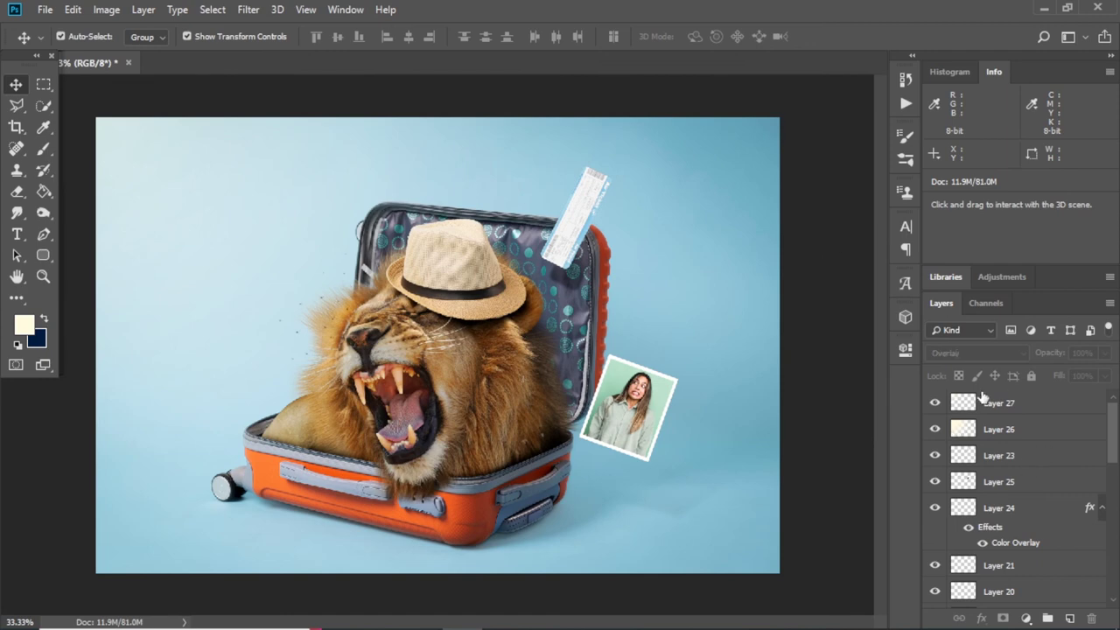
pyautogui.click(982, 397)
pyautogui.click(954, 429)
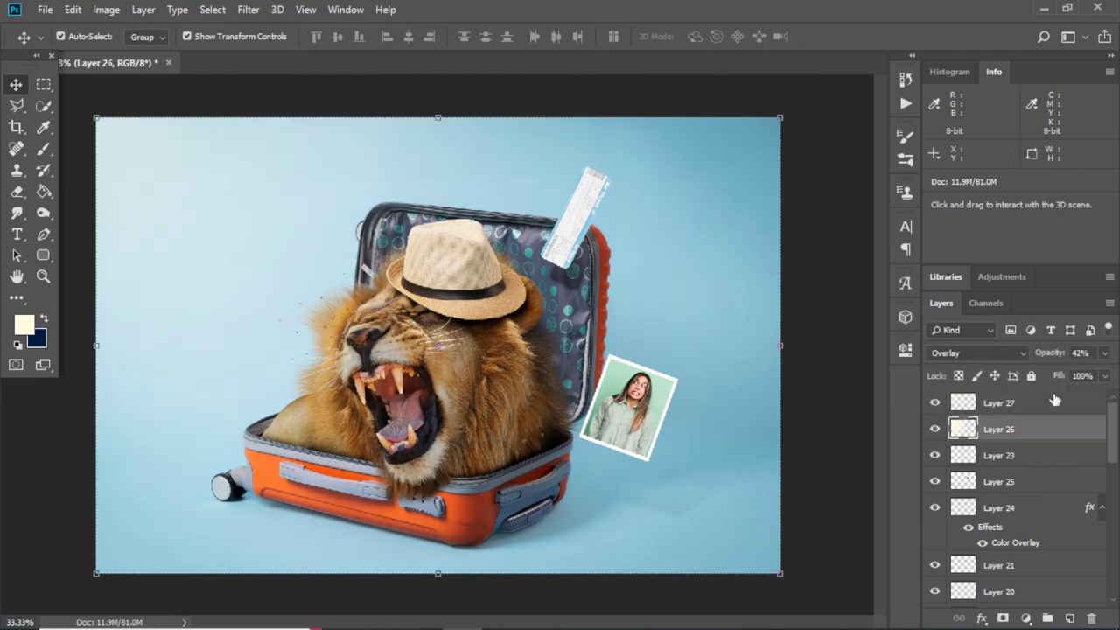
pyautogui.click(1051, 403)
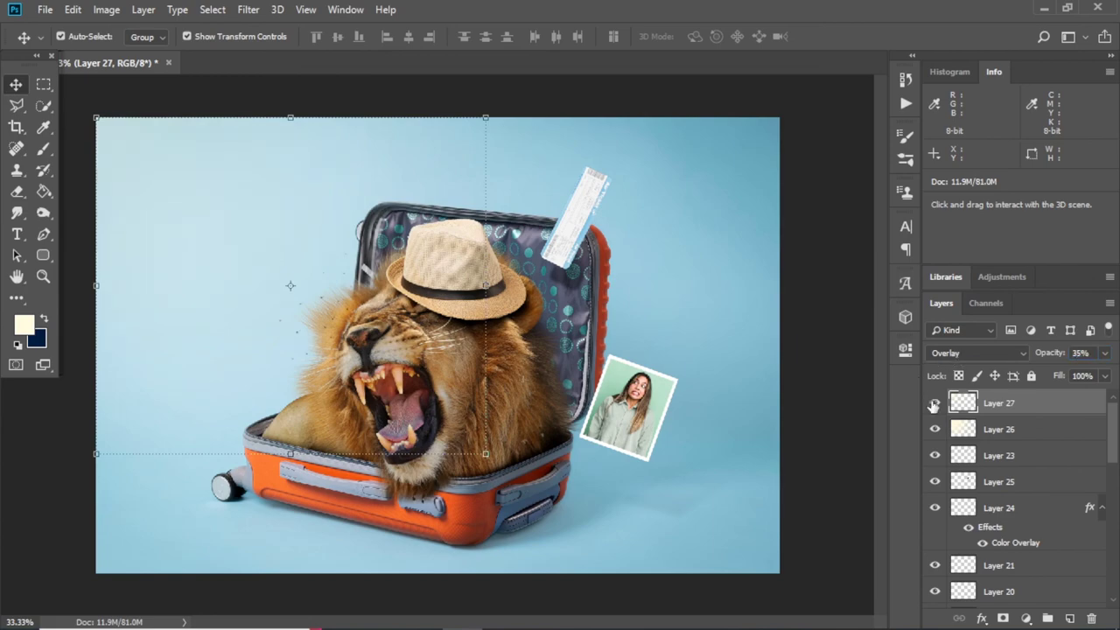
pyautogui.hotkey('ctrl', '-')
pyautogui.click(735, 279)
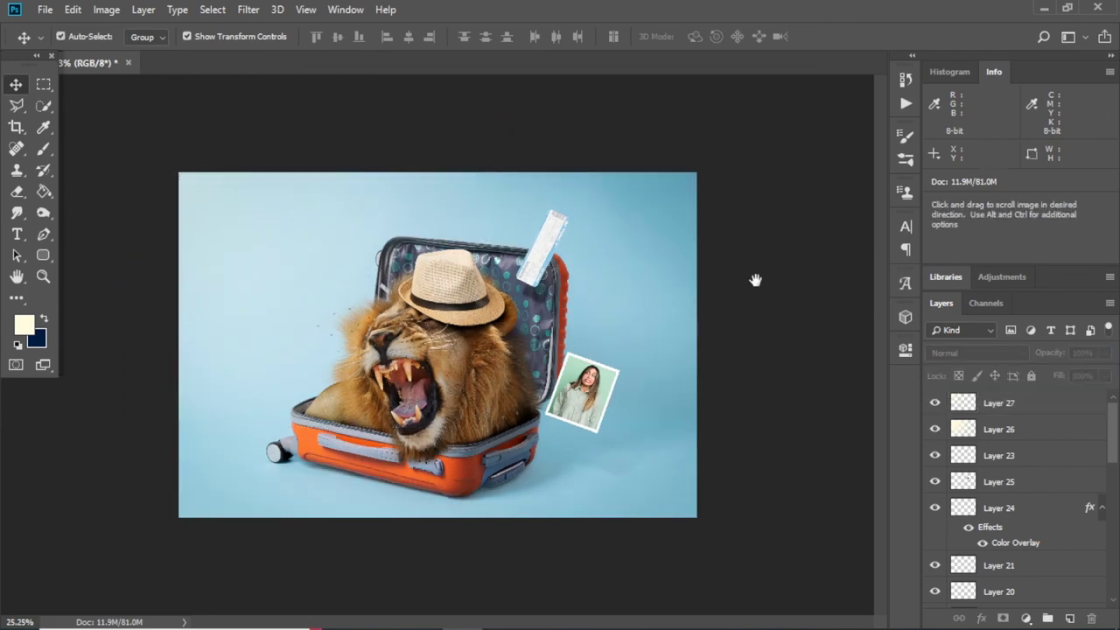